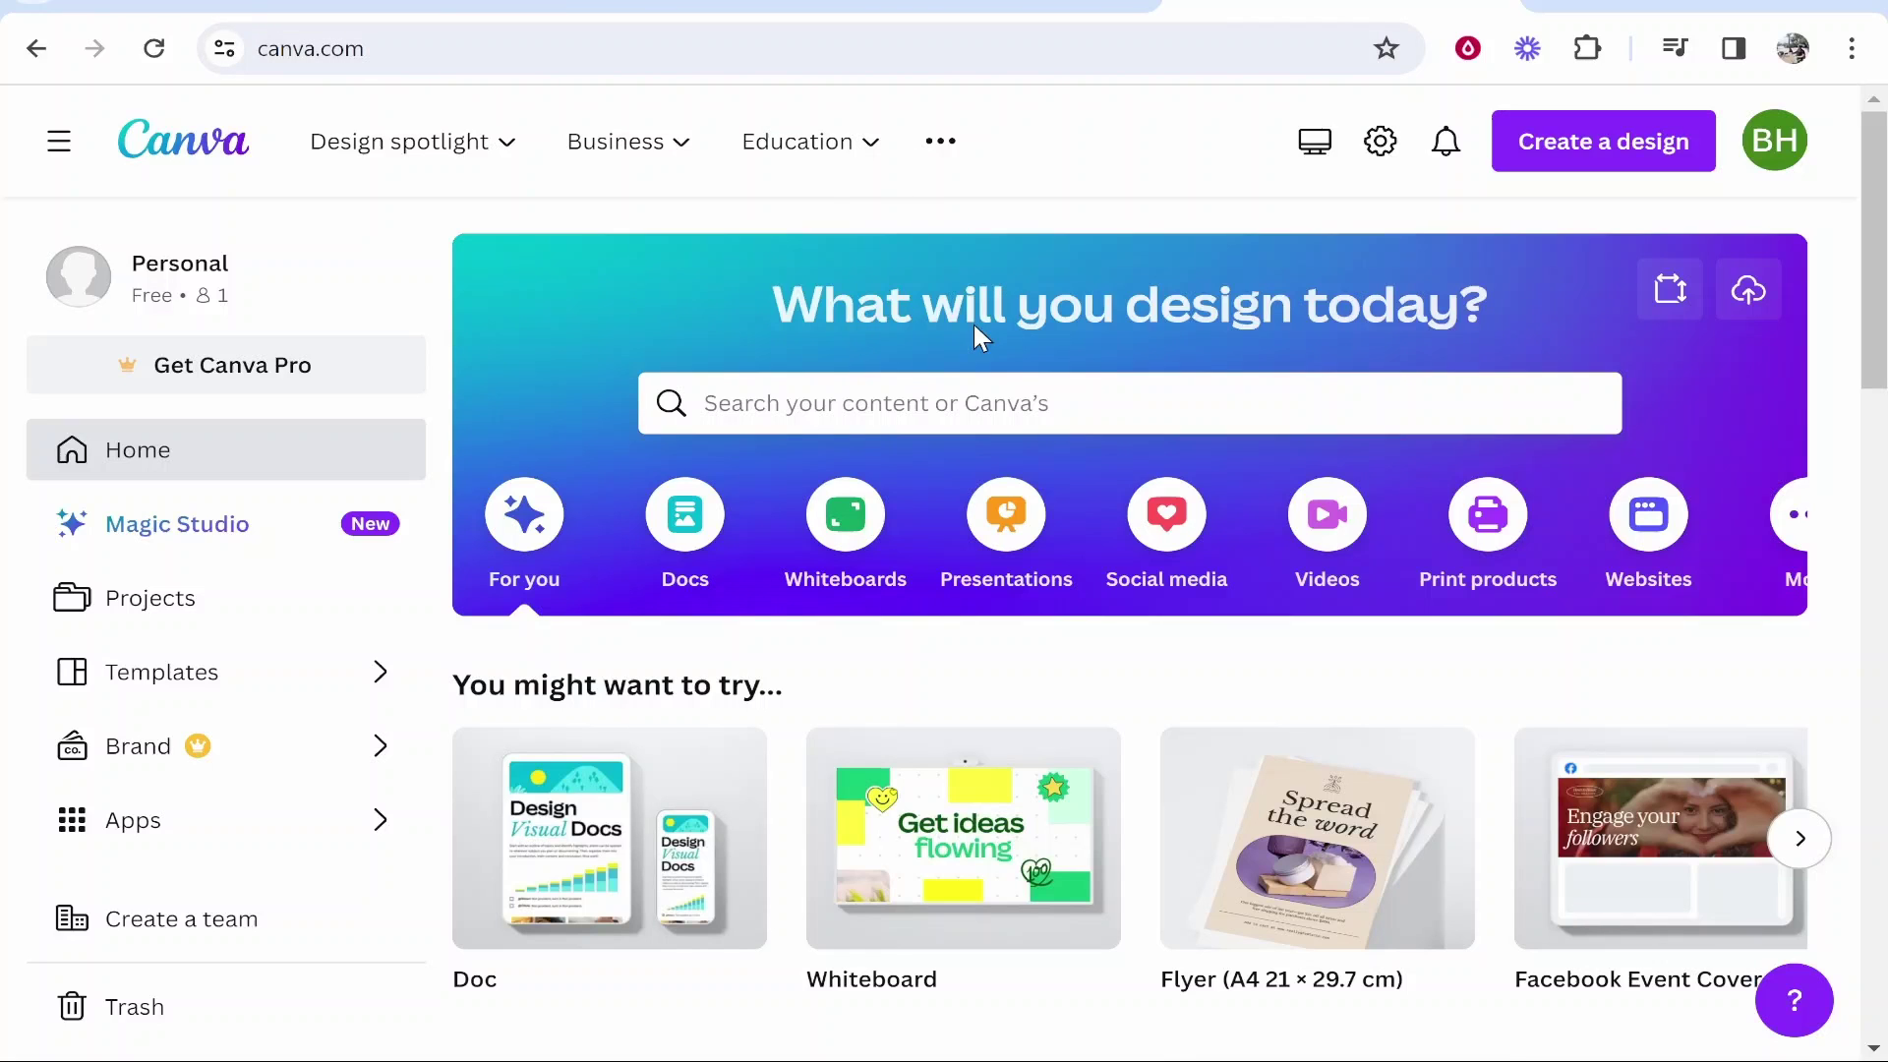
Search the home page for 'facebook cover' and pick the Facebook Cover design type.
left_click(1023, 414)
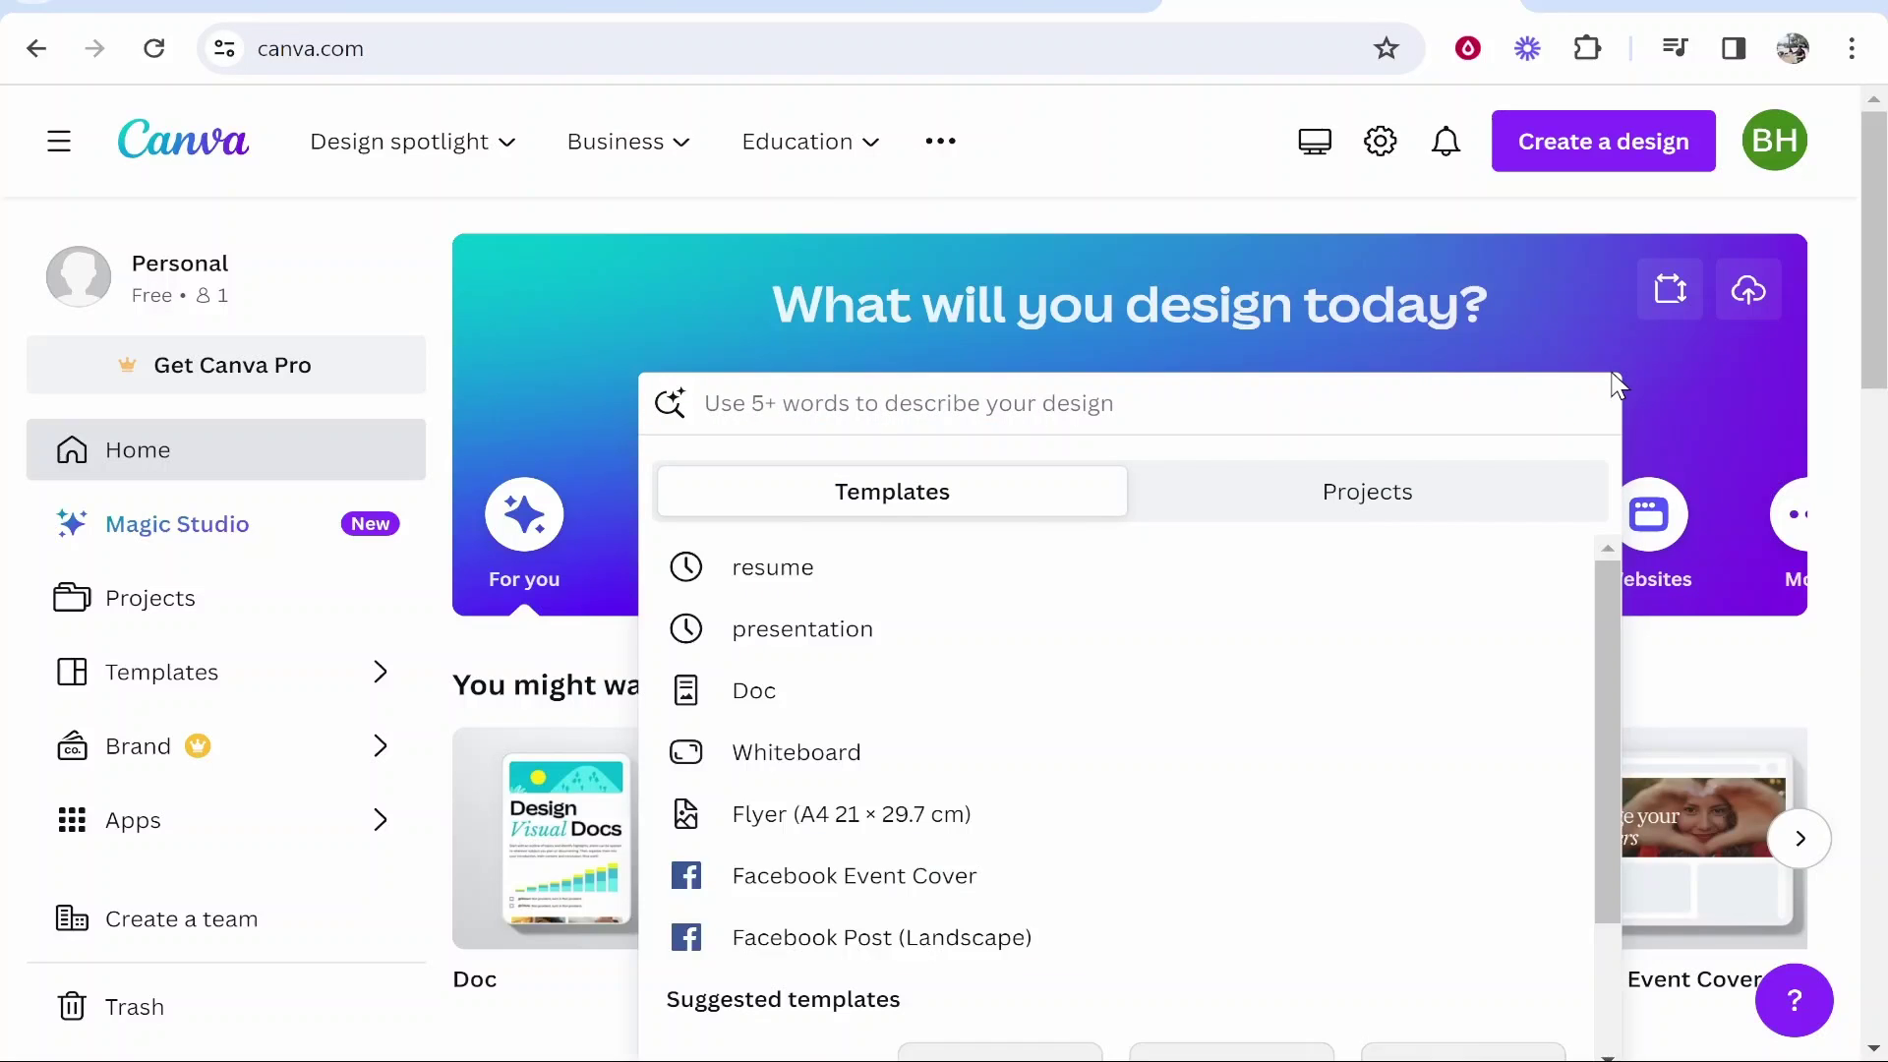
type("facebook")
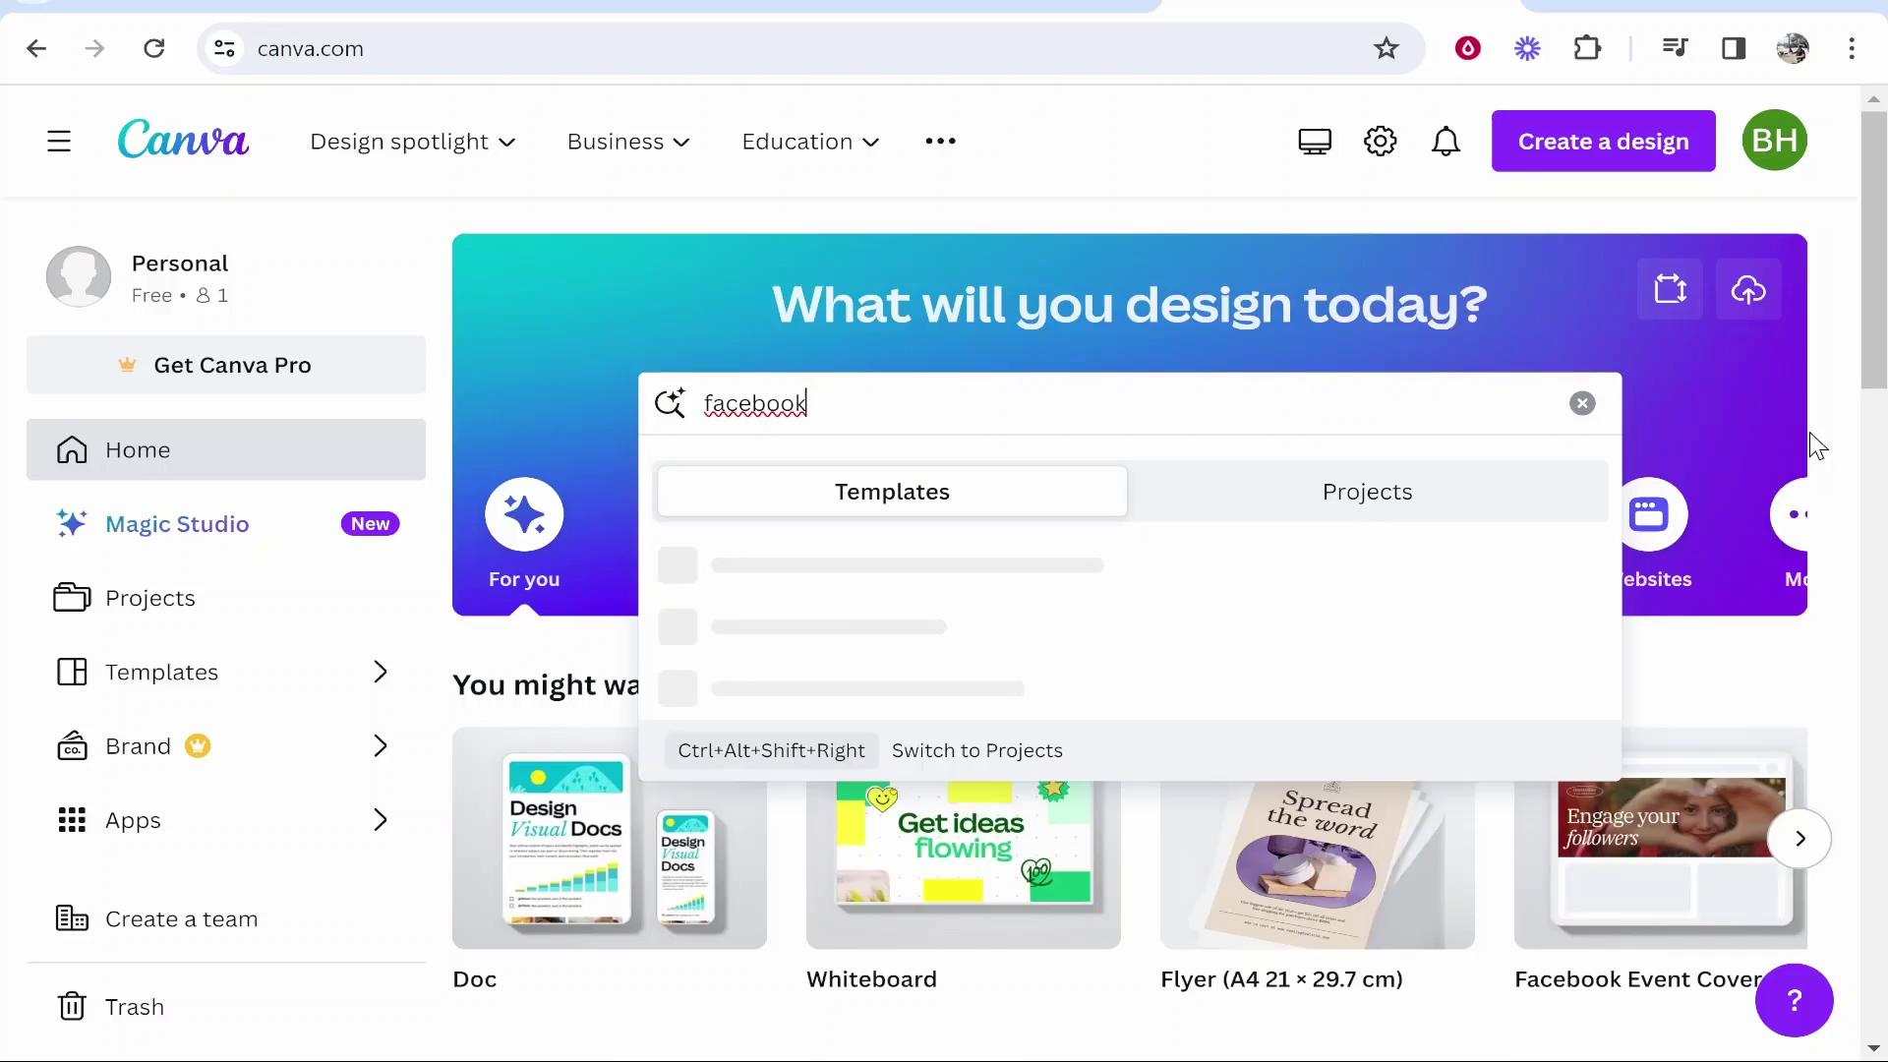
scroll(983, 792, "down", 2)
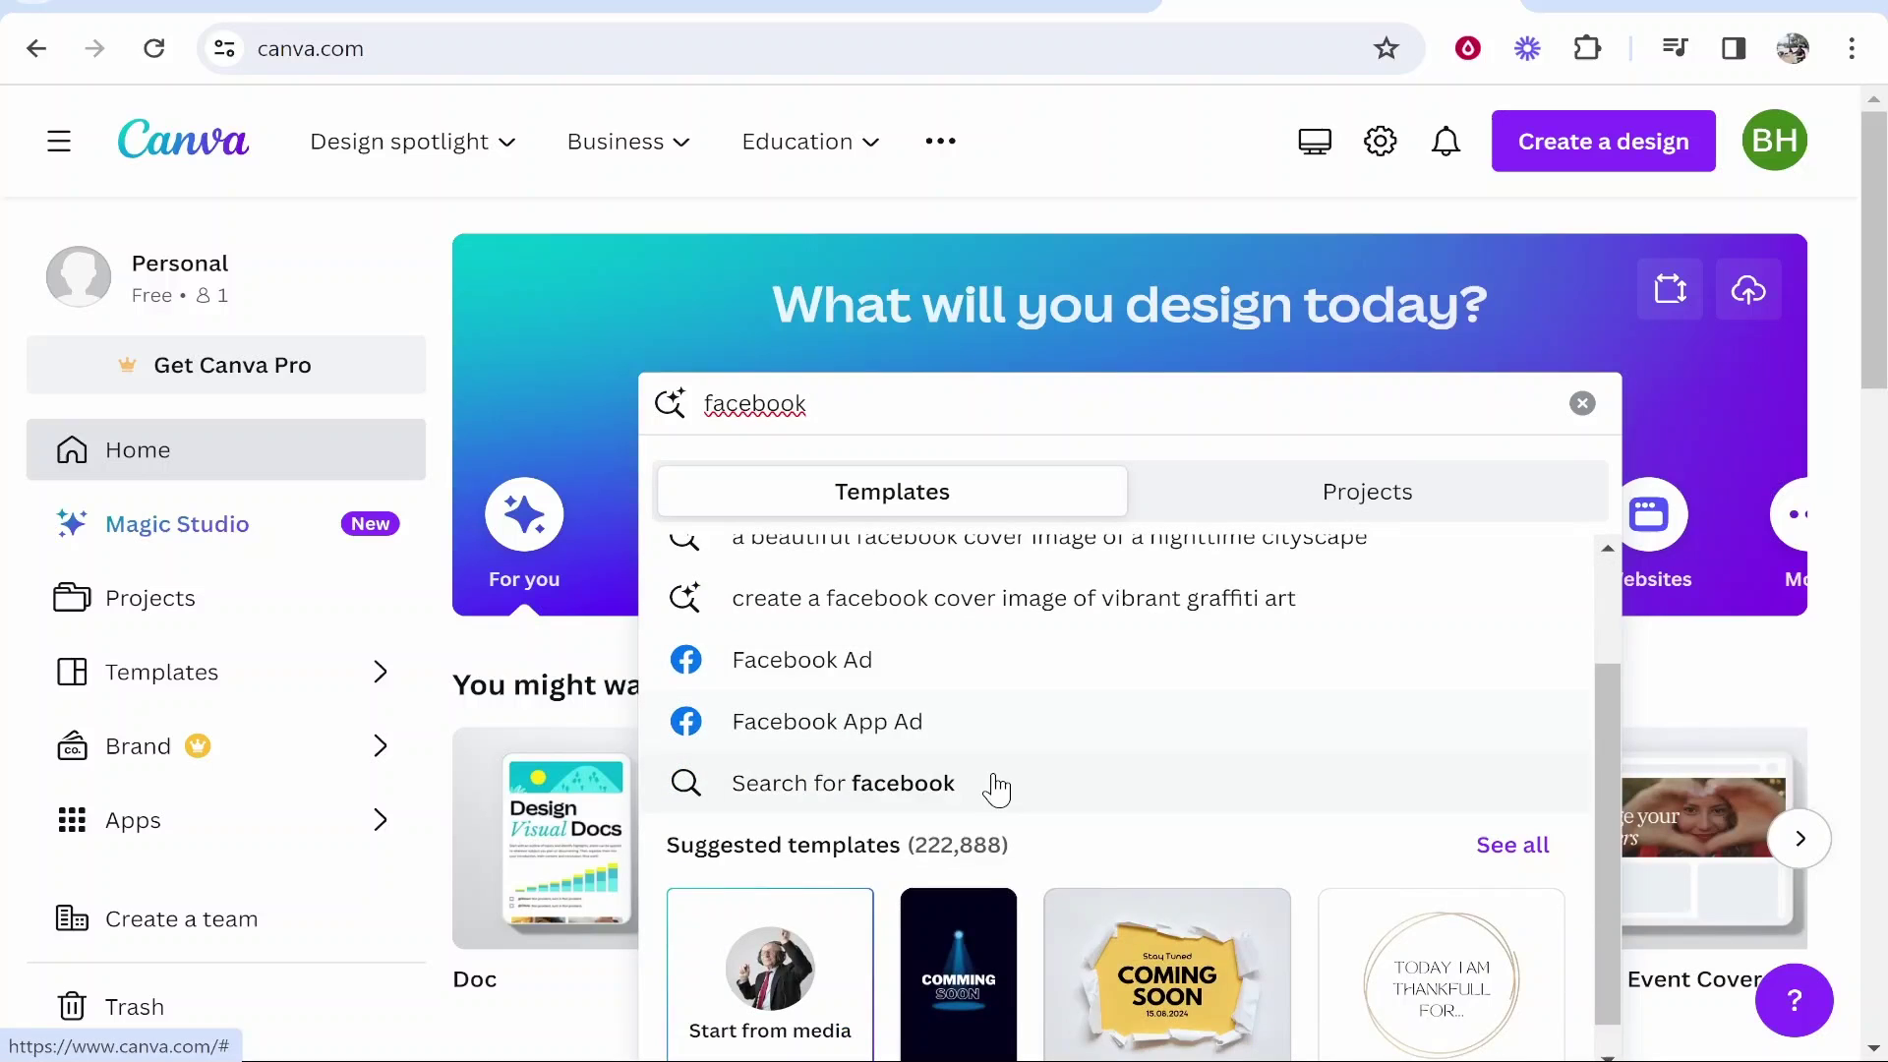
scroll(1131, 747, "up", 2)
left_click(941, 405)
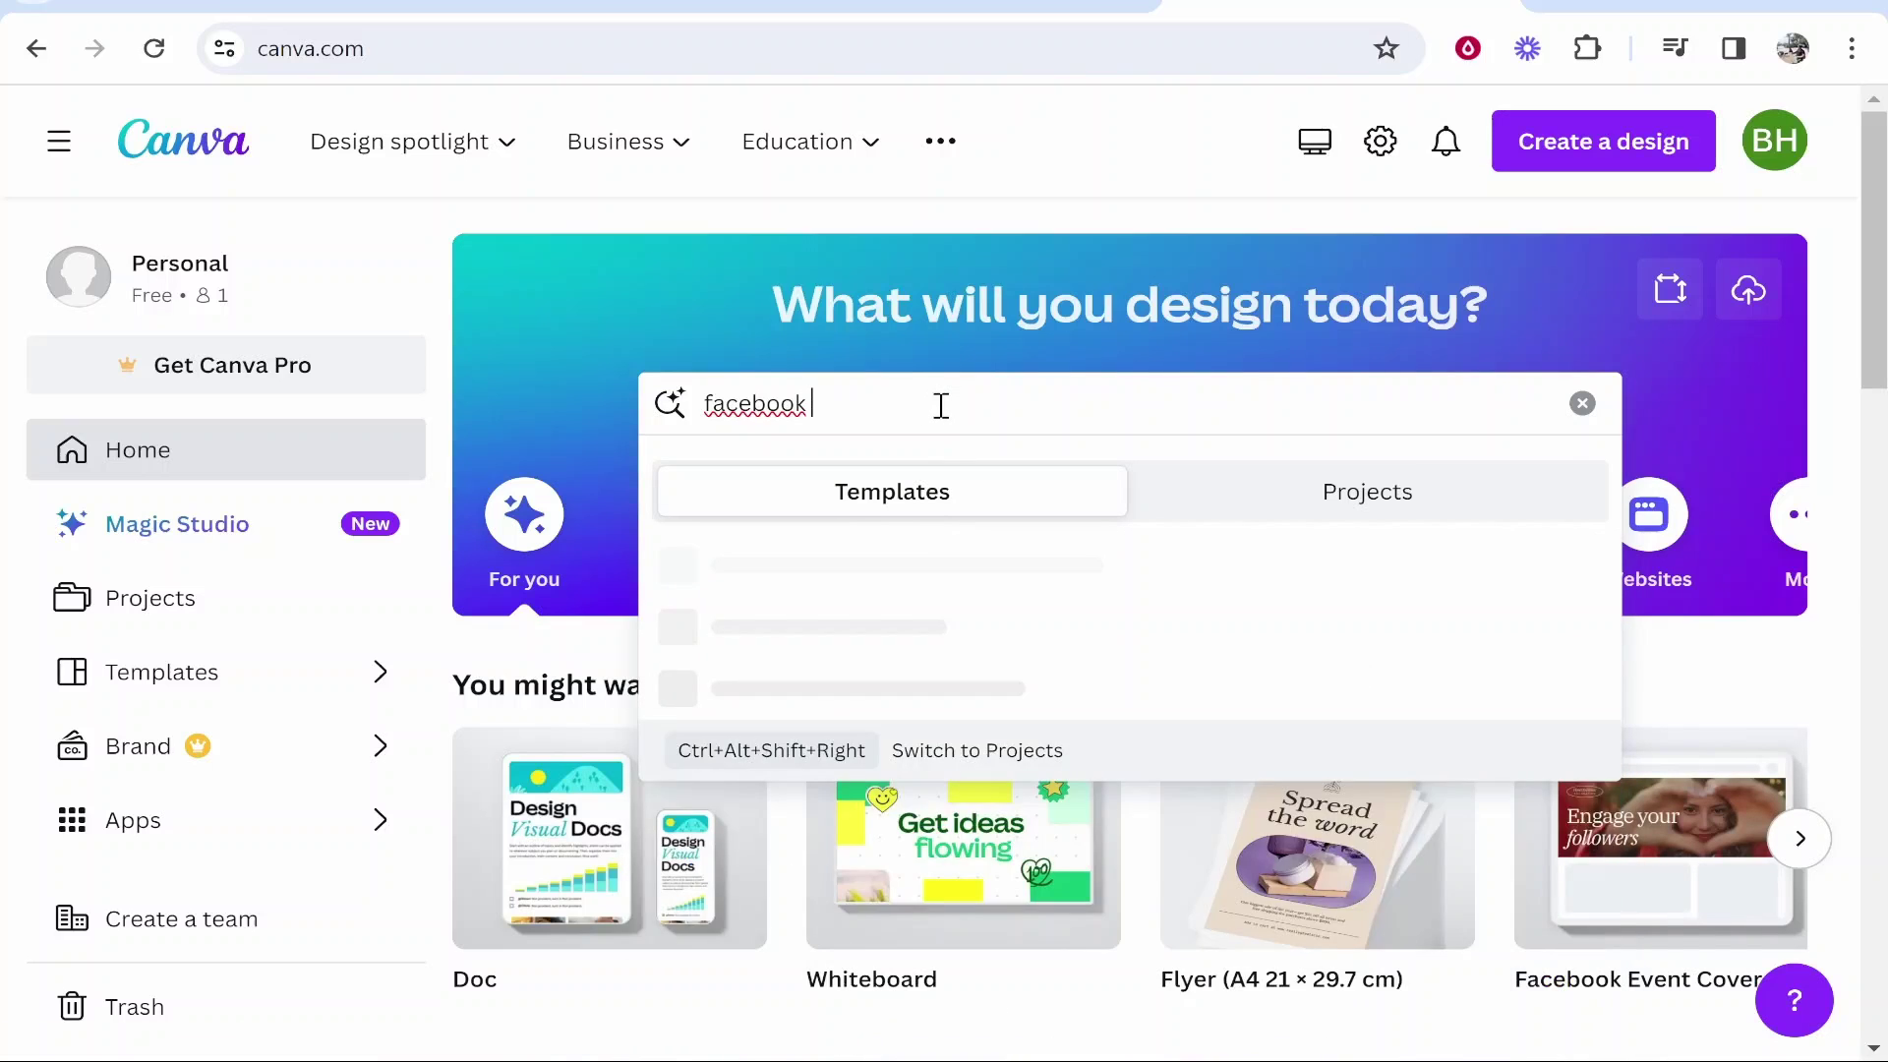
type("cover")
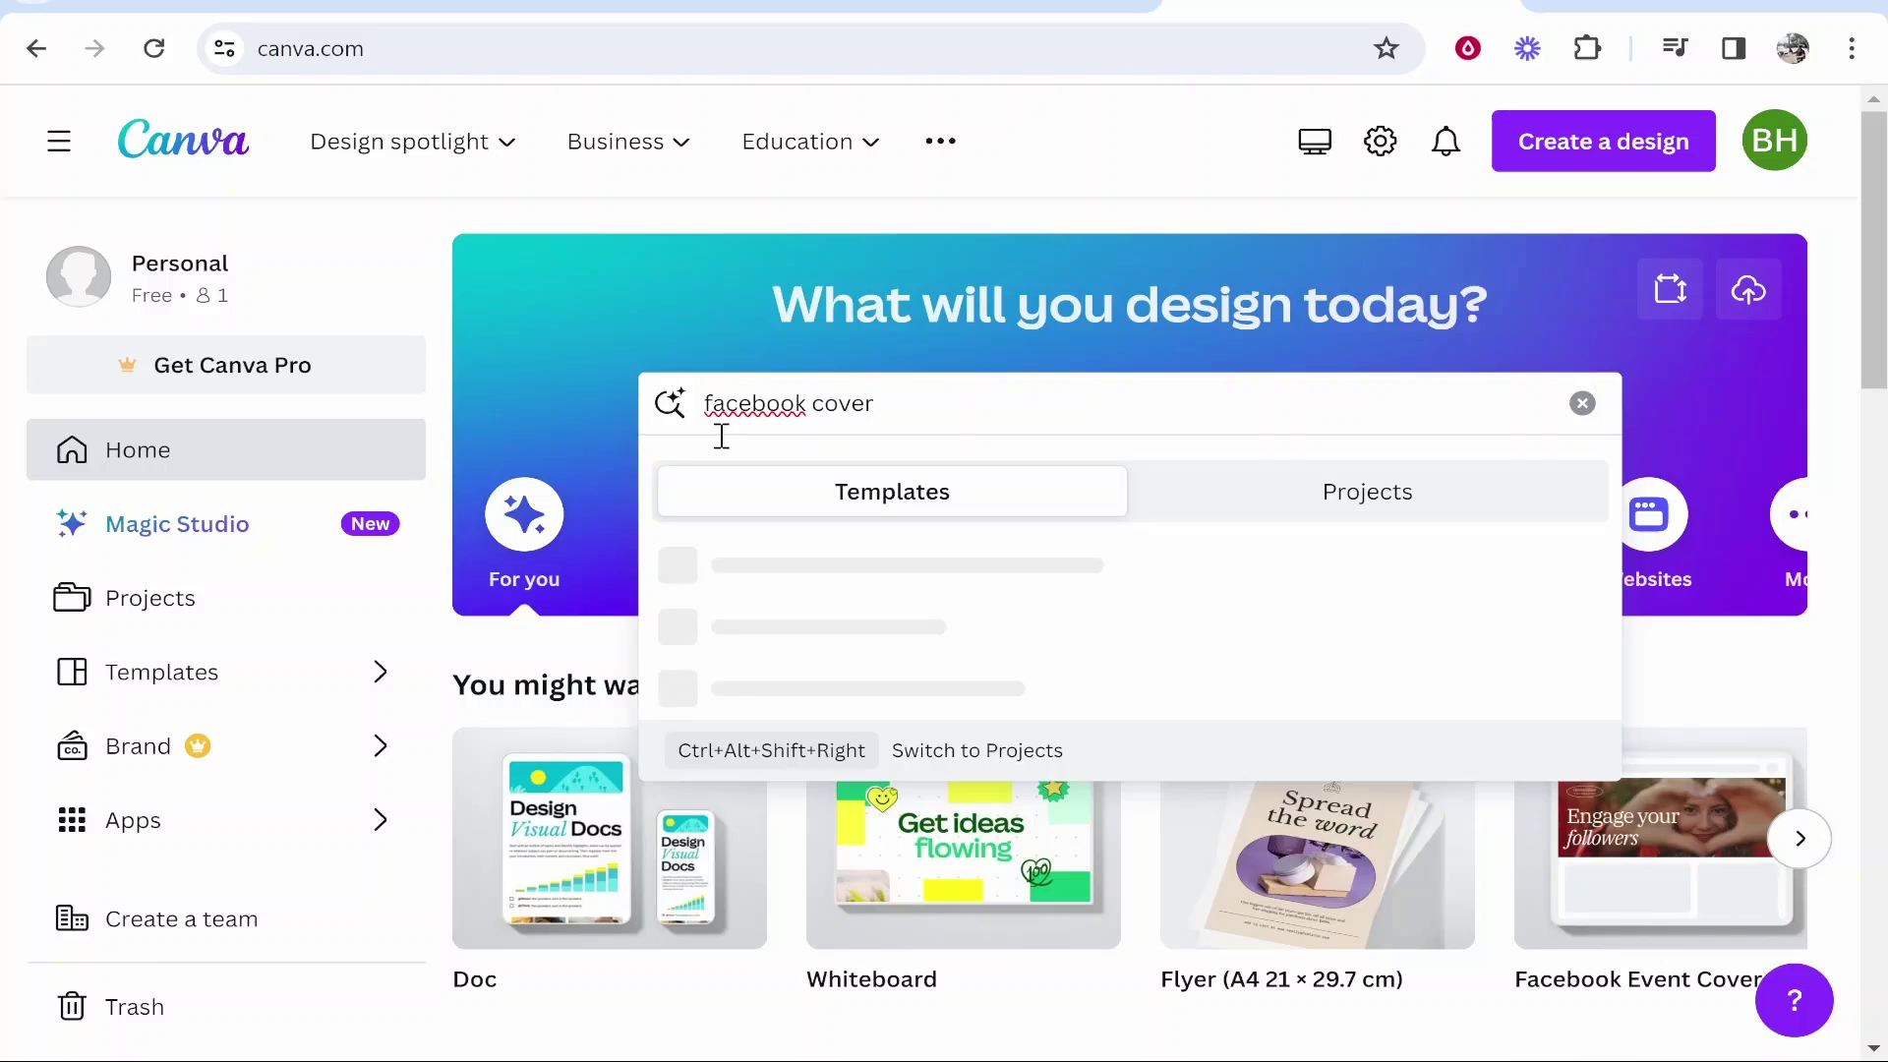
scroll(710, 668, "down", 2)
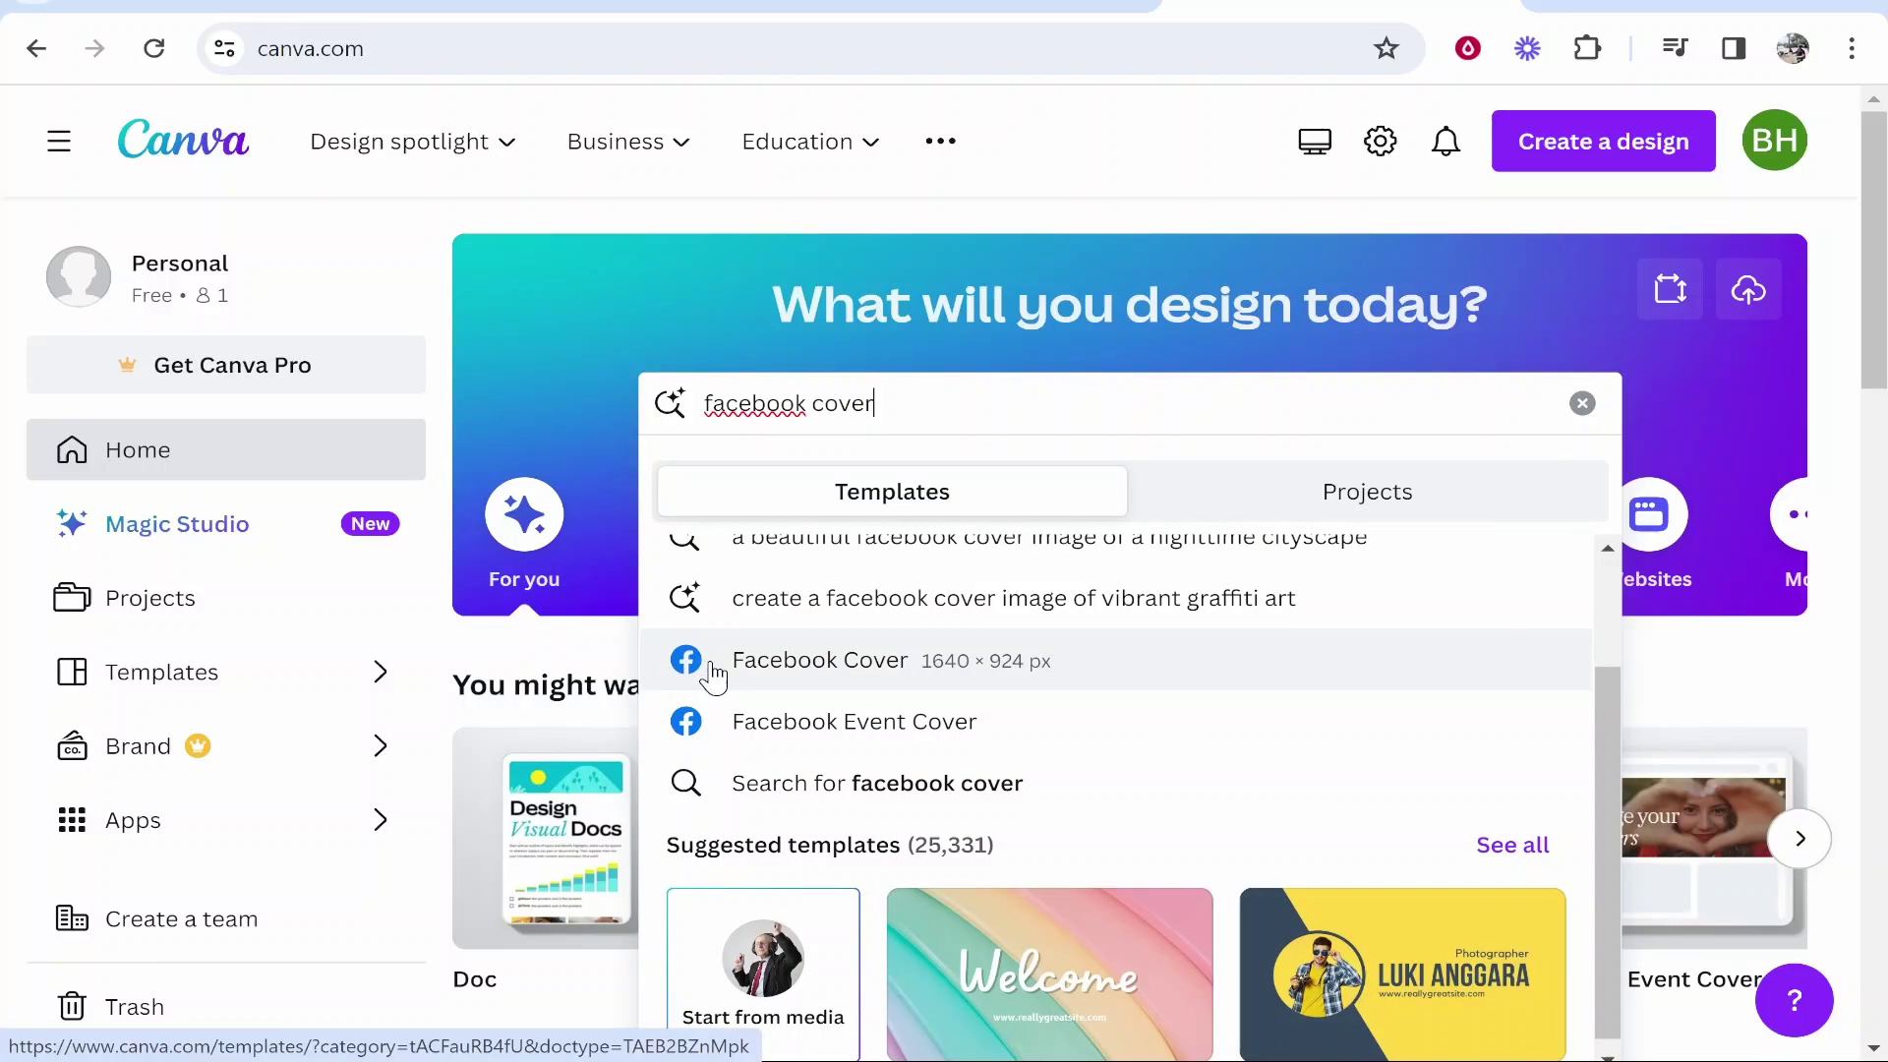
left_click(829, 670)
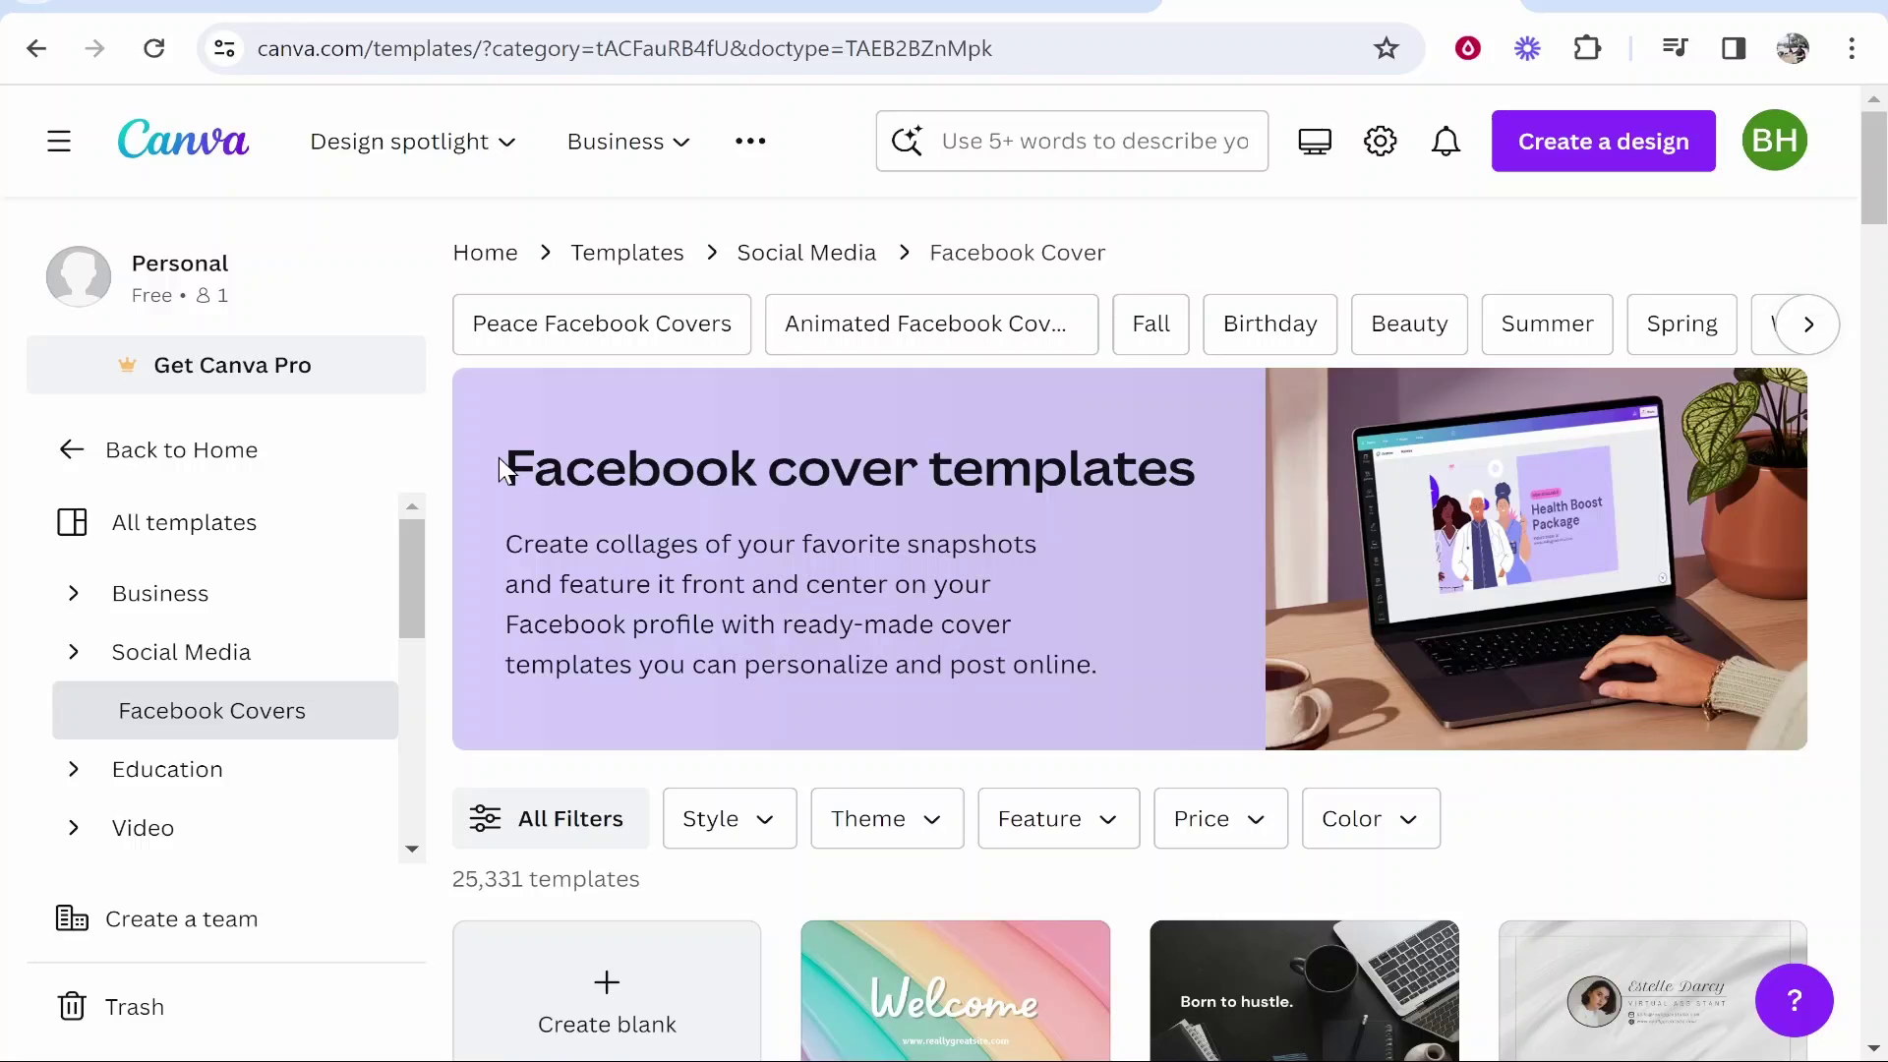
Apply the Free price filter, cutting the Facebook cover templates to 4,994.
scroll(543, 499, "down", 5)
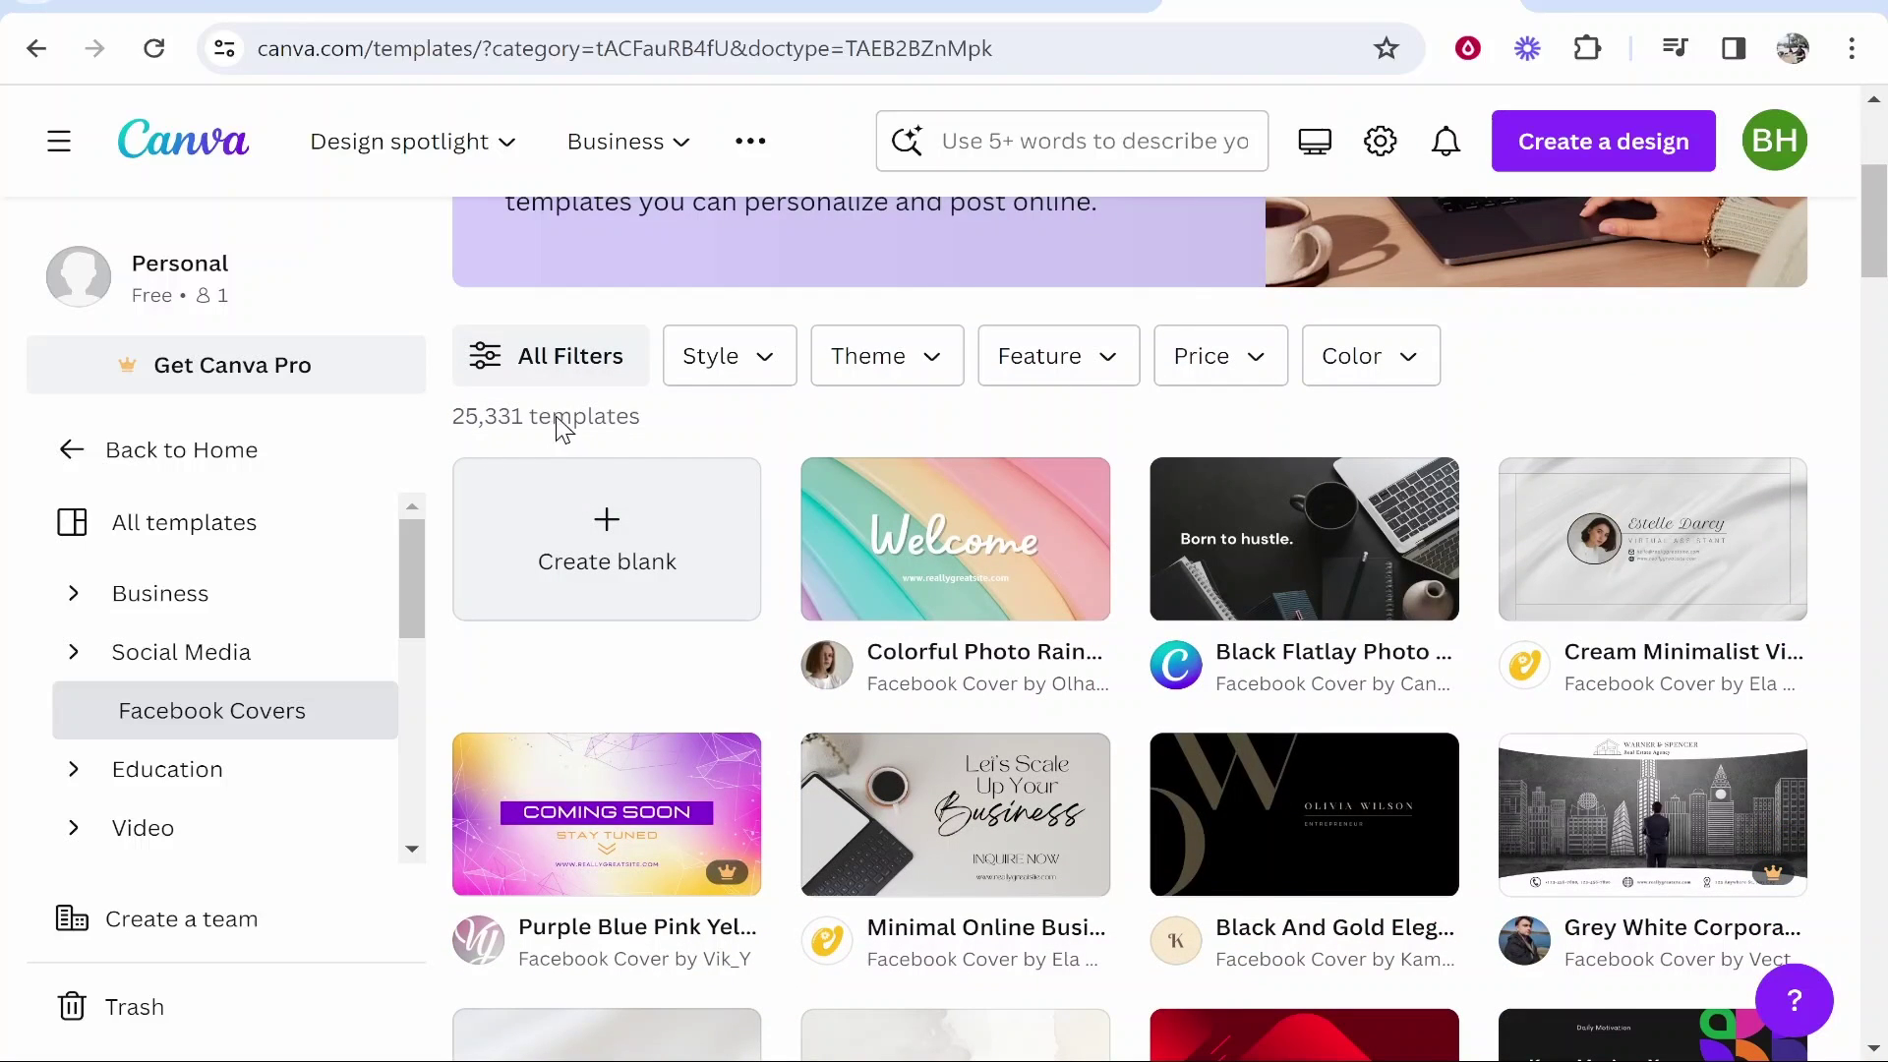
left_click(571, 354)
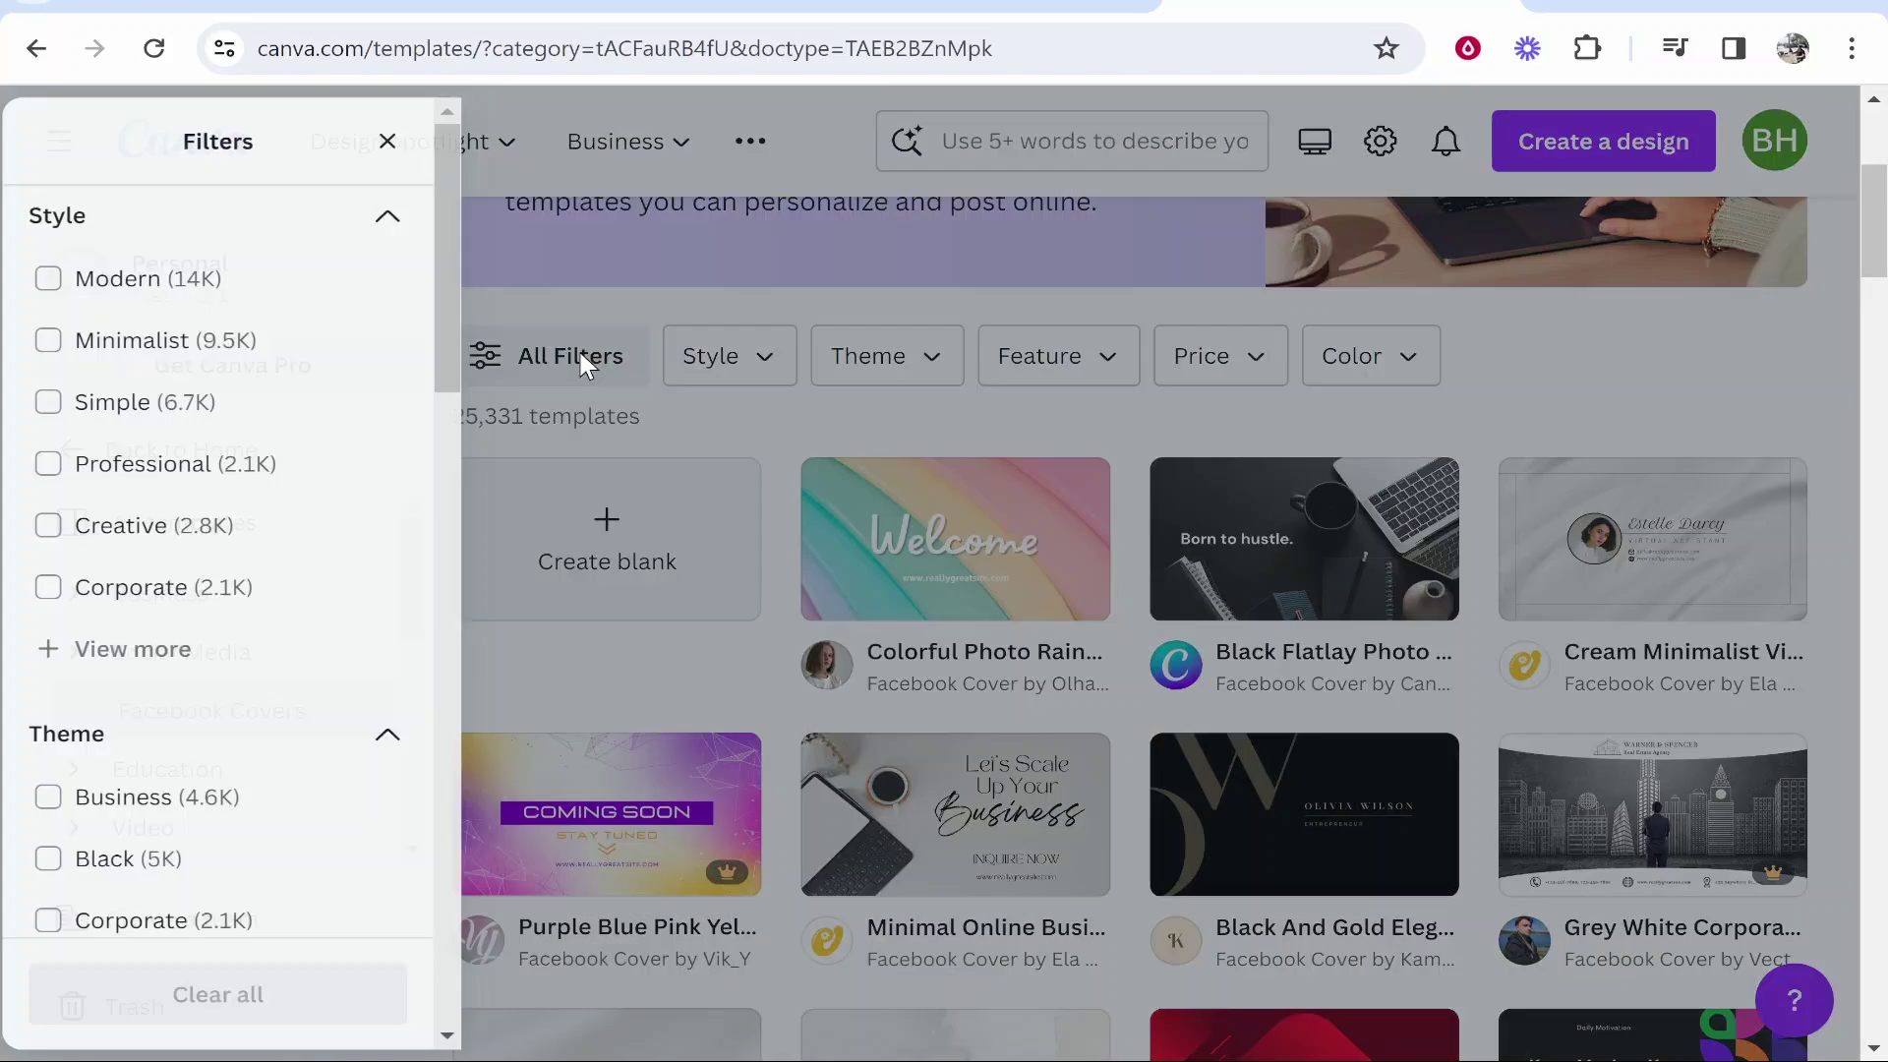
scroll(262, 398, "down", 15)
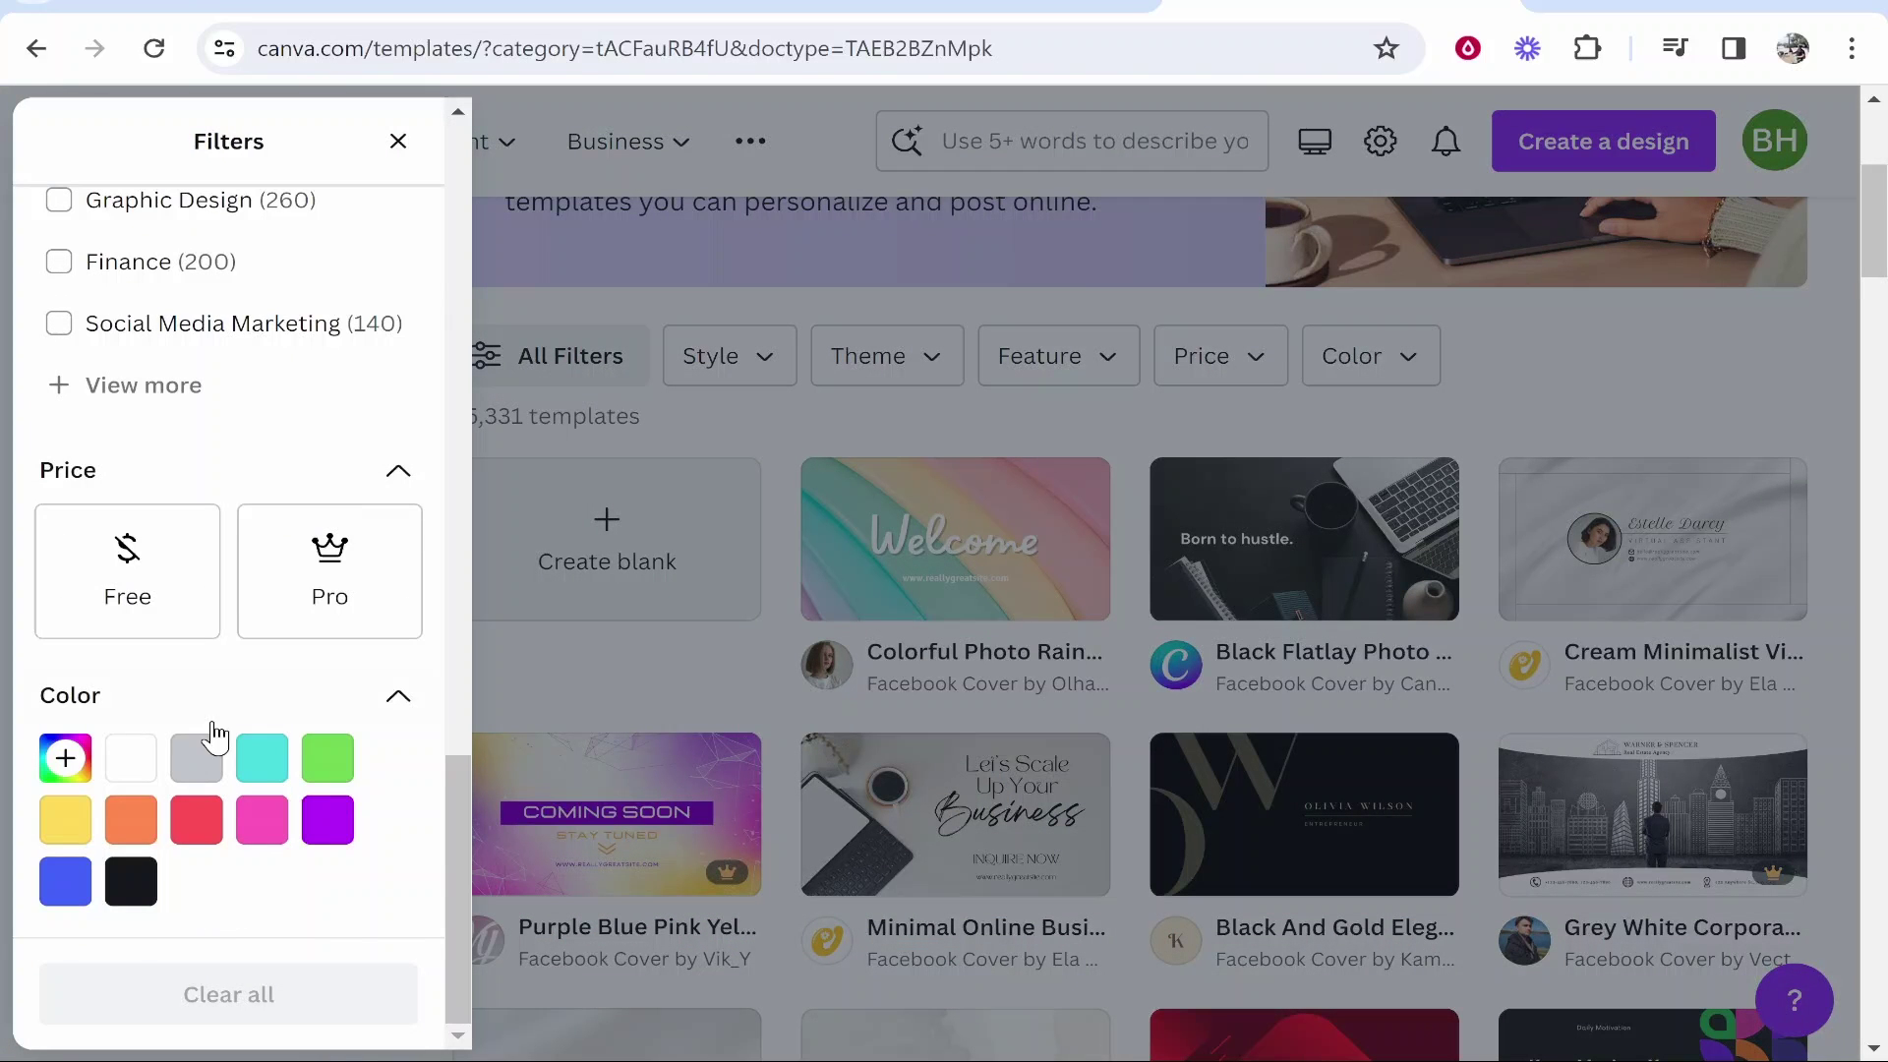
left_click(109, 568)
left_click(470, 334)
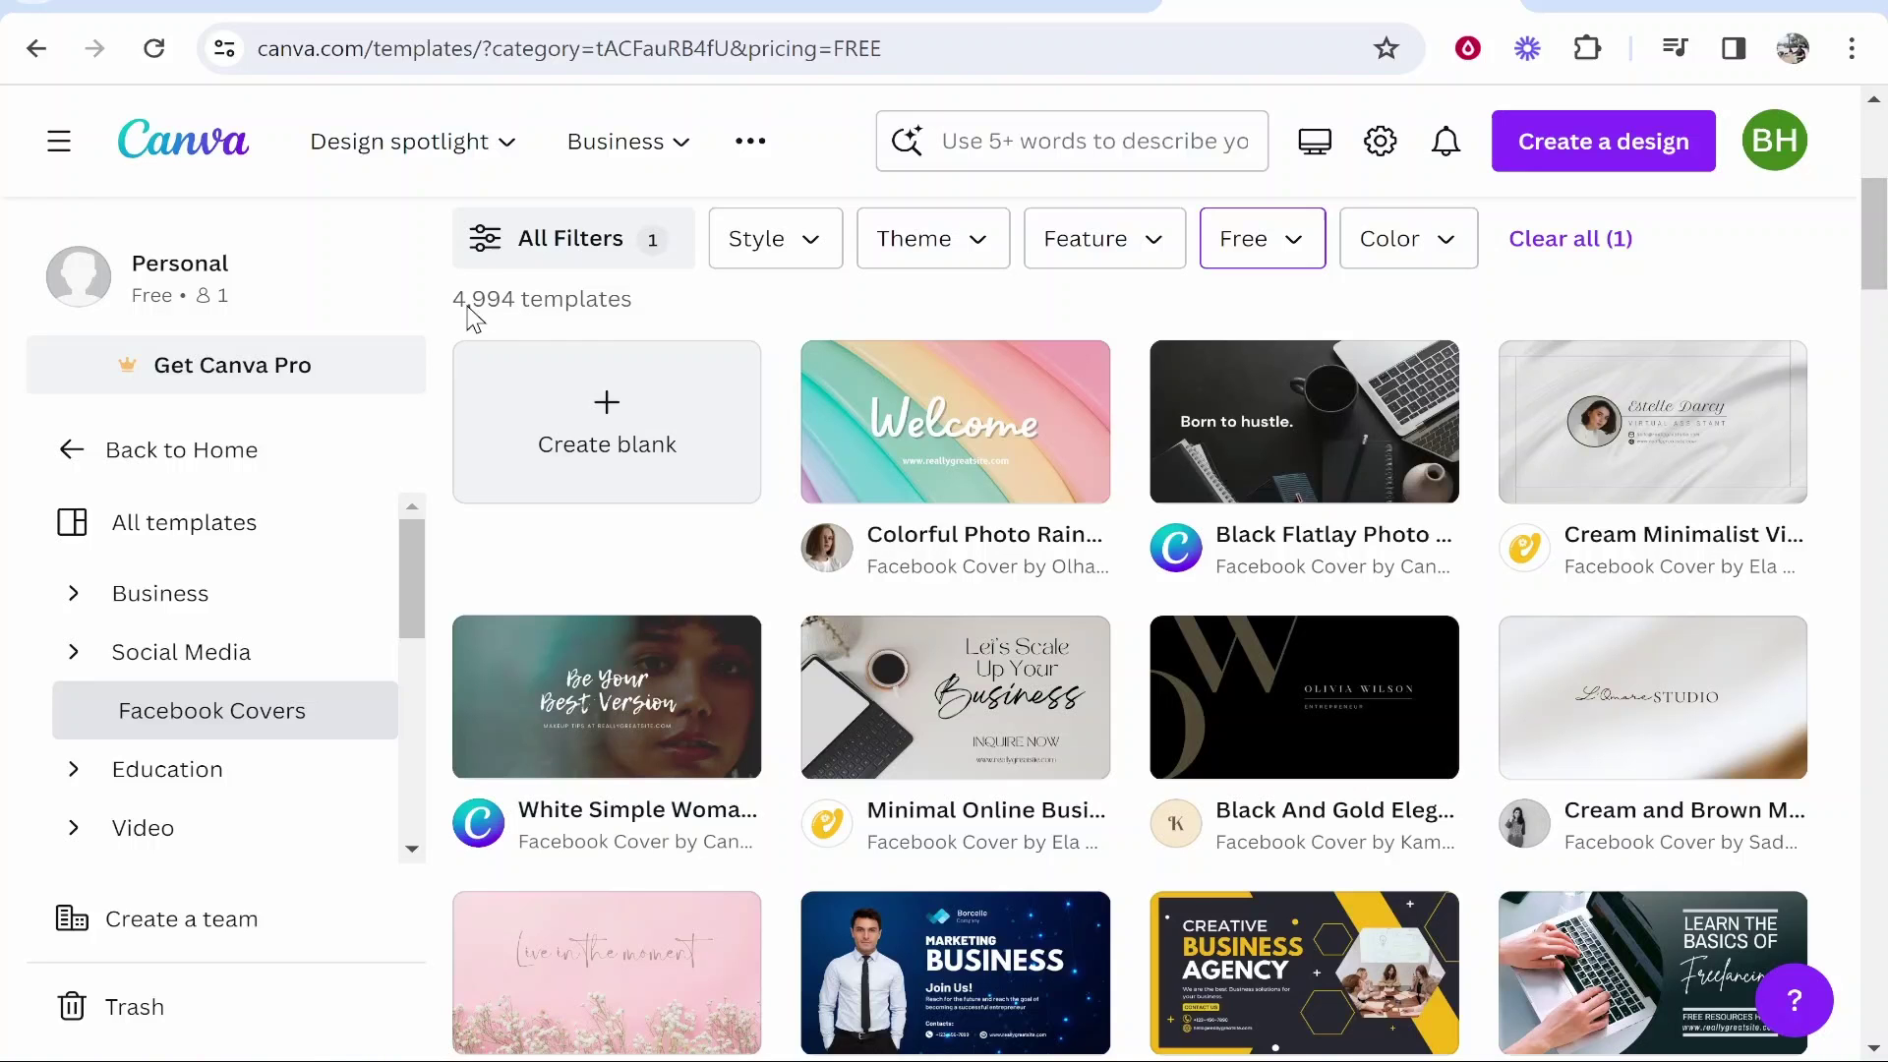
Scroll the free Facebook cover templates to find the White Minimalist Dental Clinic design.
scroll(1032, 566, "down", 3)
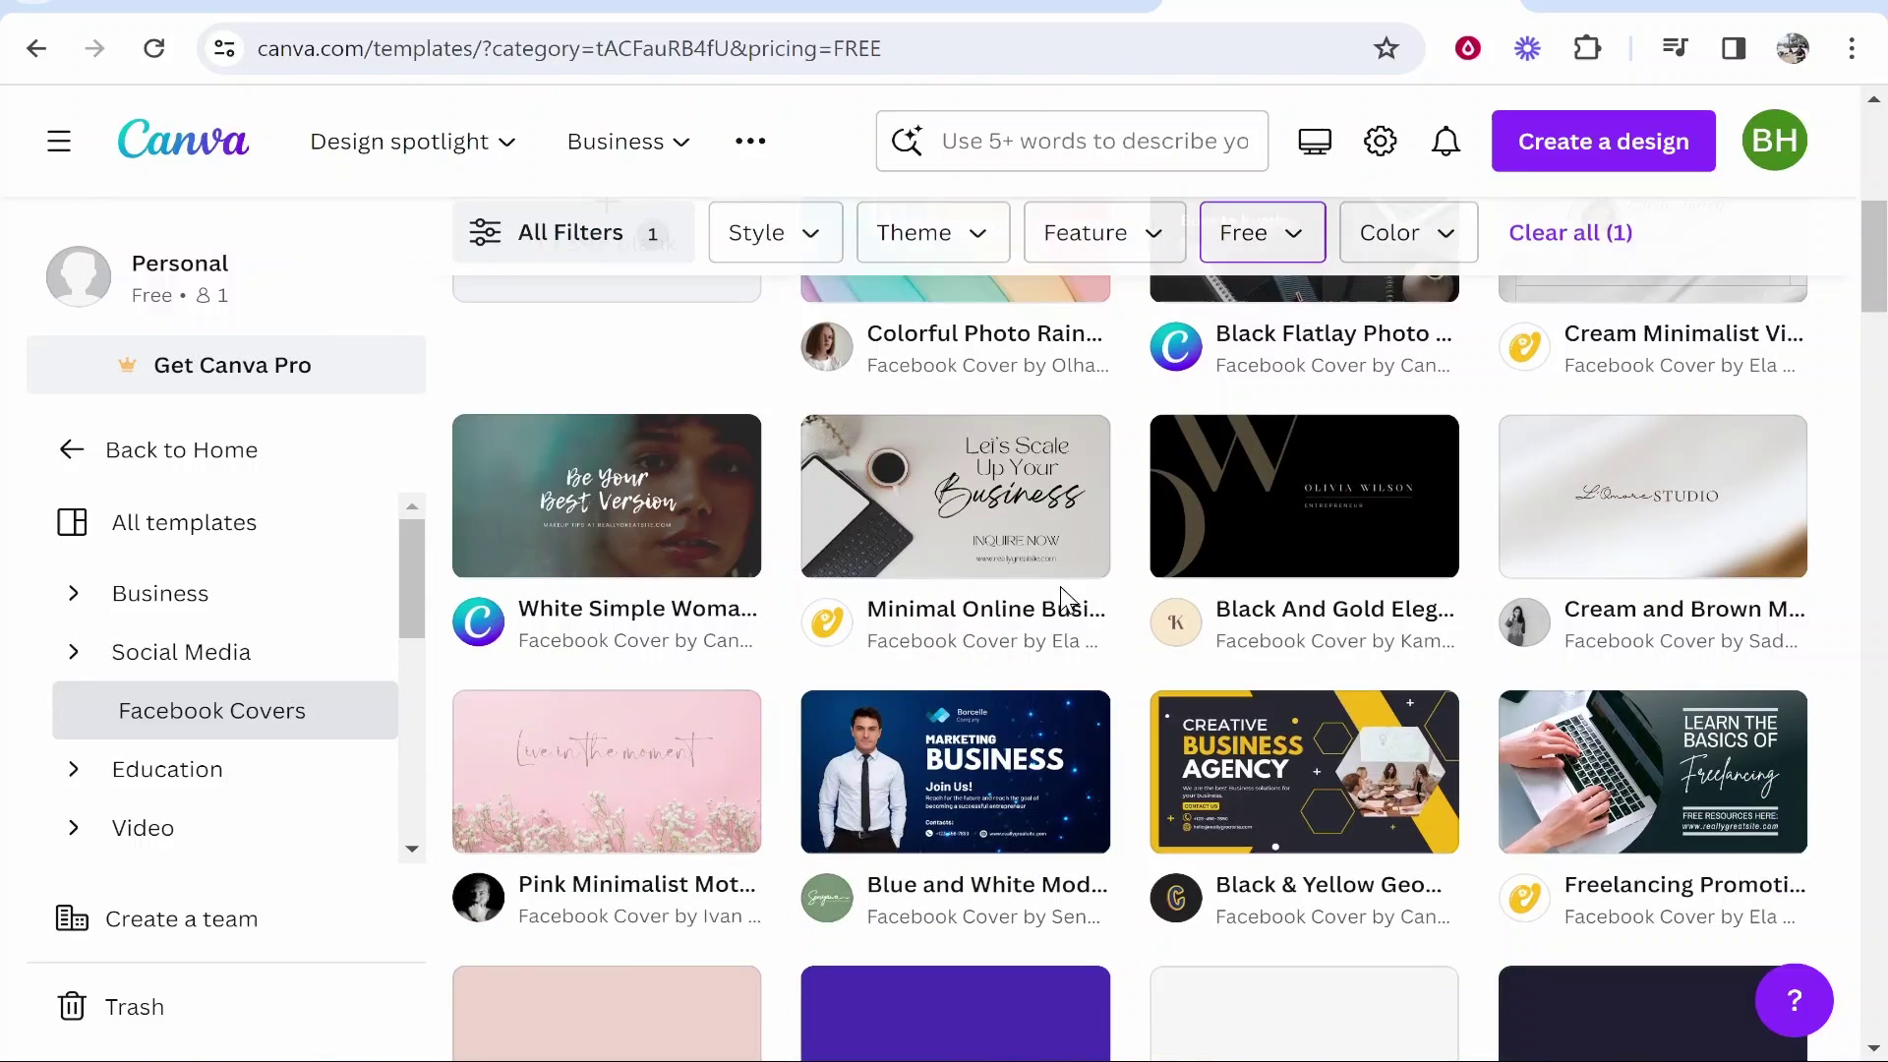
scroll(932, 560, "down", 5)
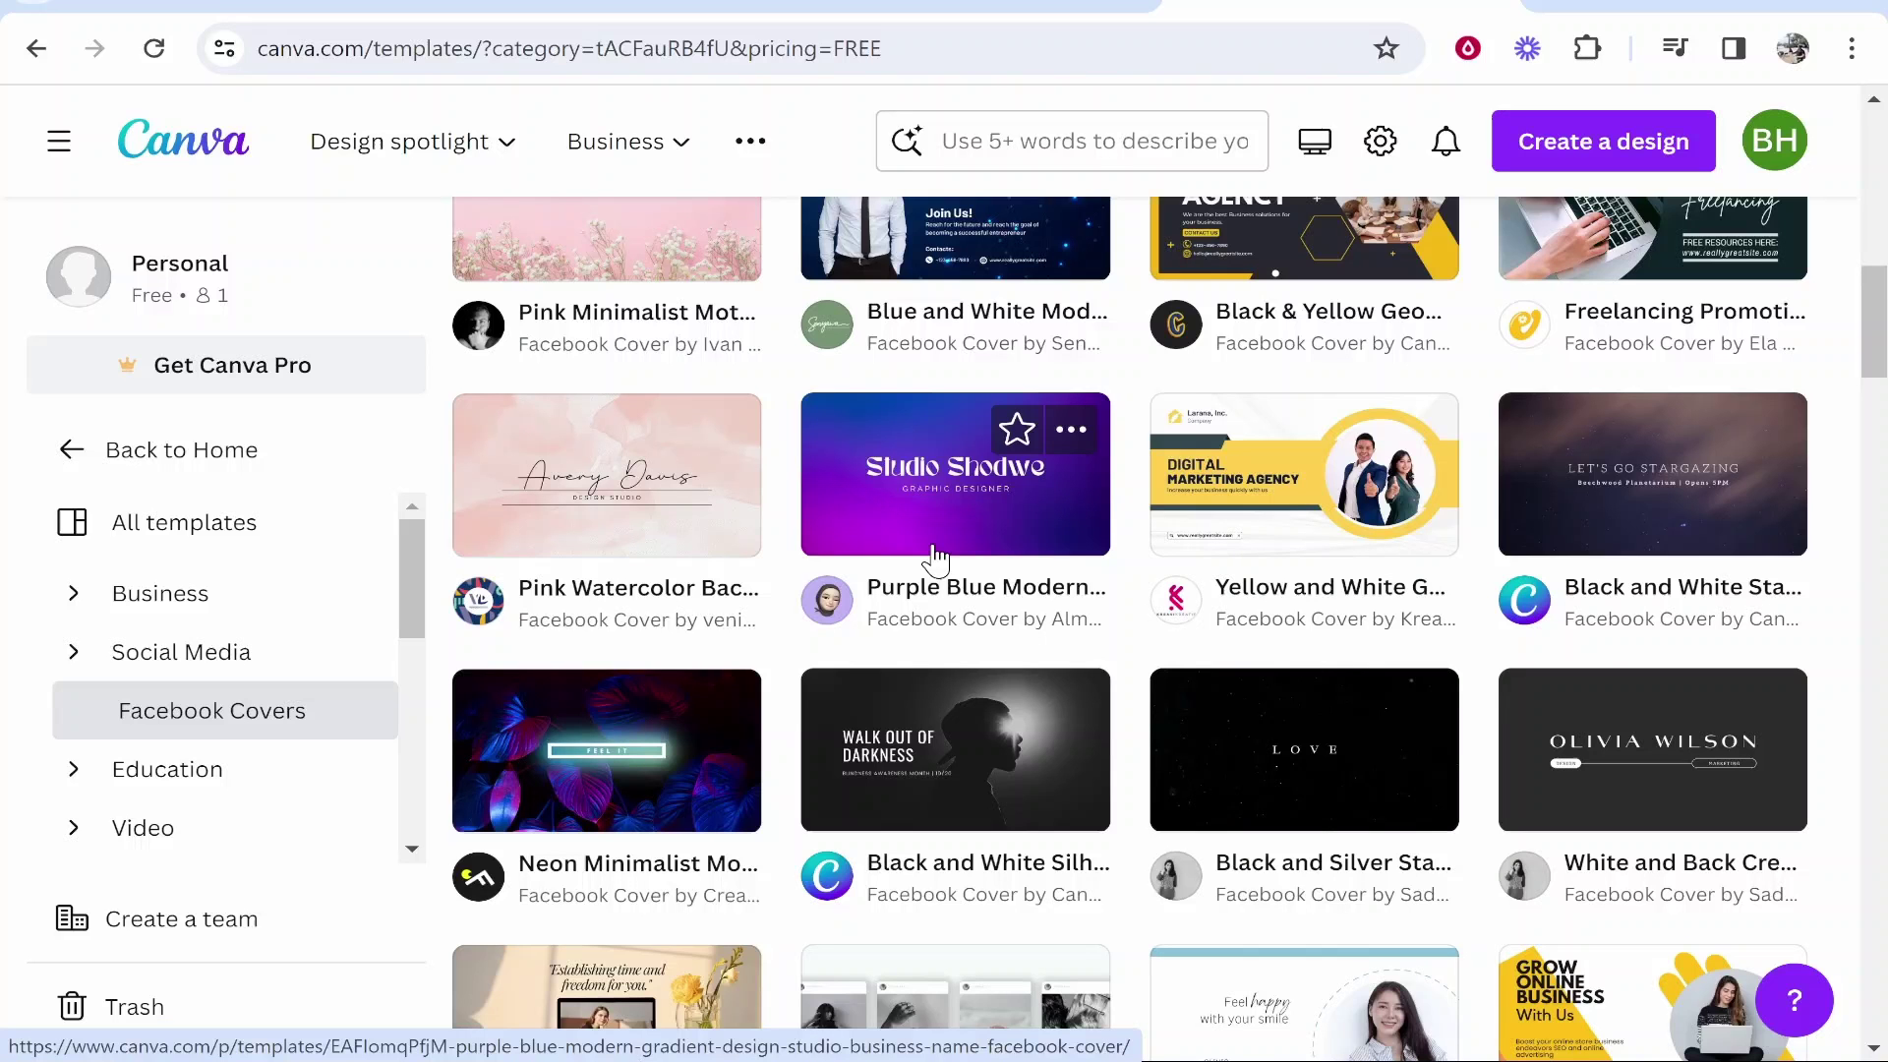
scroll(948, 610, "down", 8)
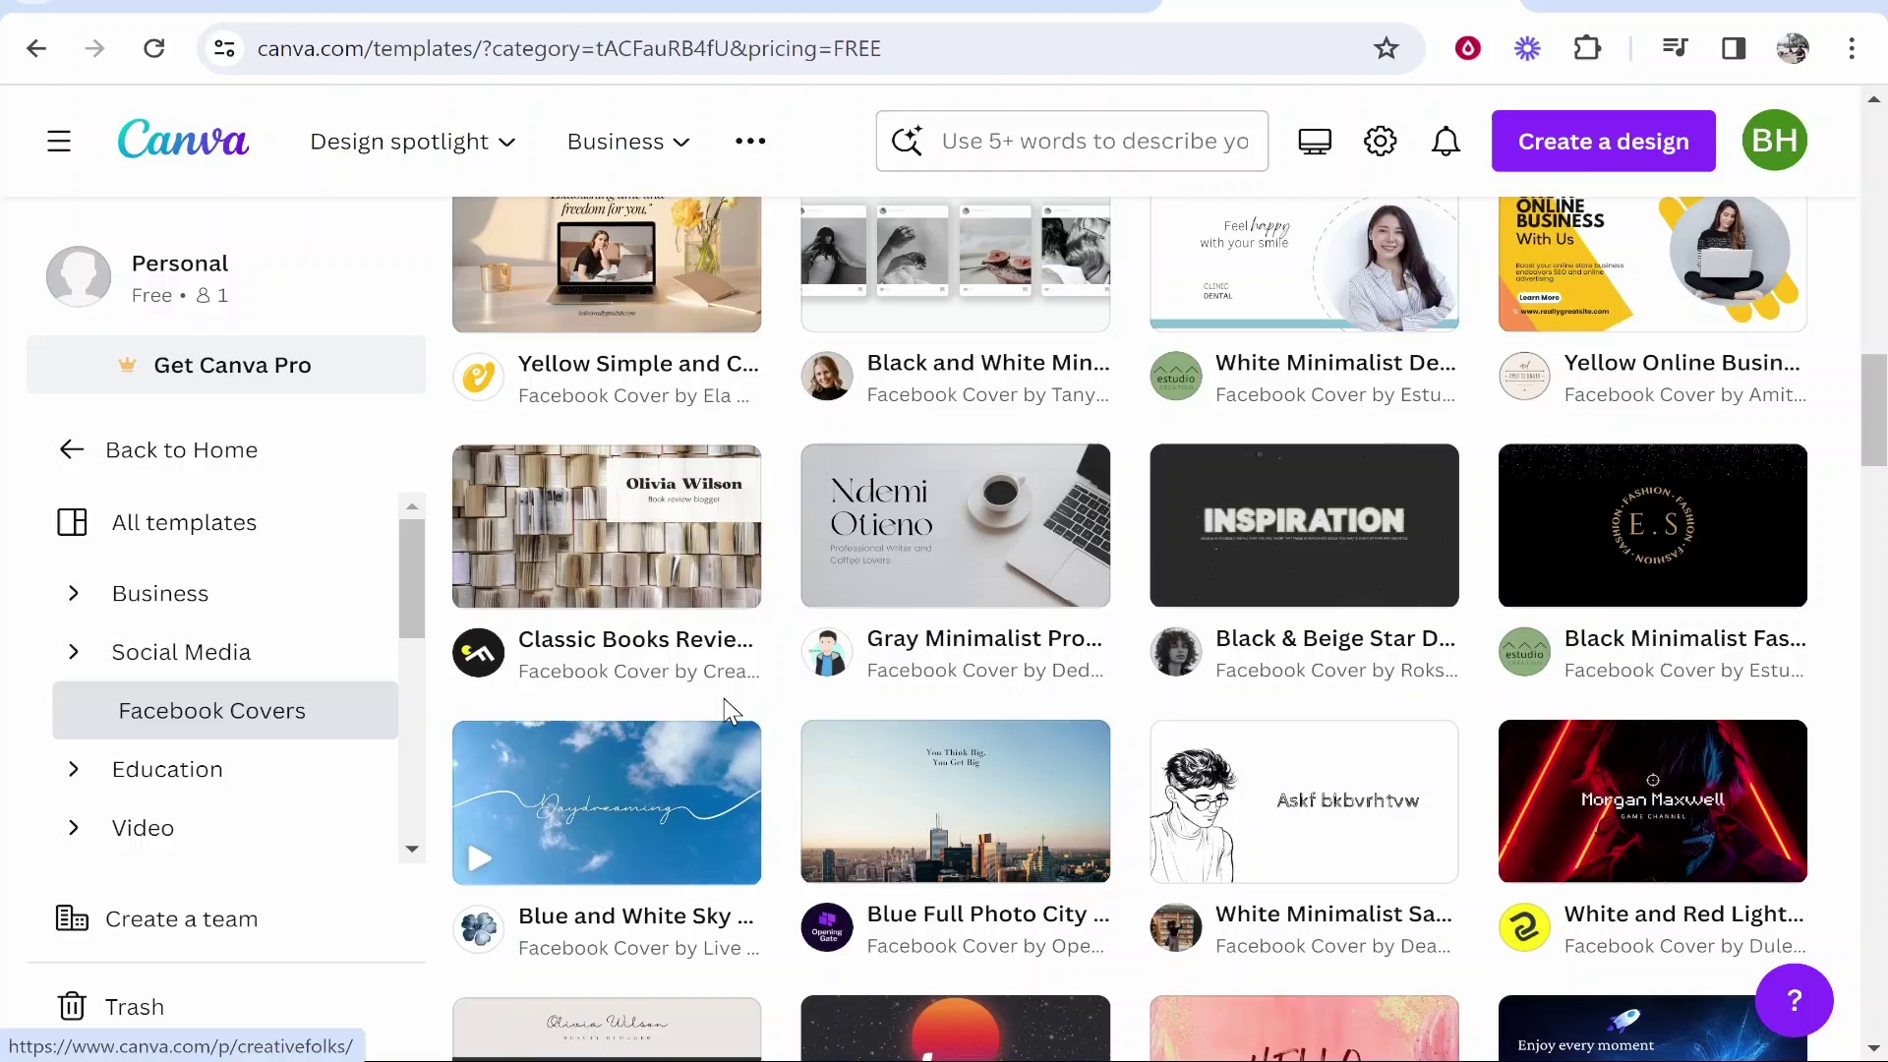
scroll(724, 698, "down", 2)
scroll(1333, 730, "up", 10)
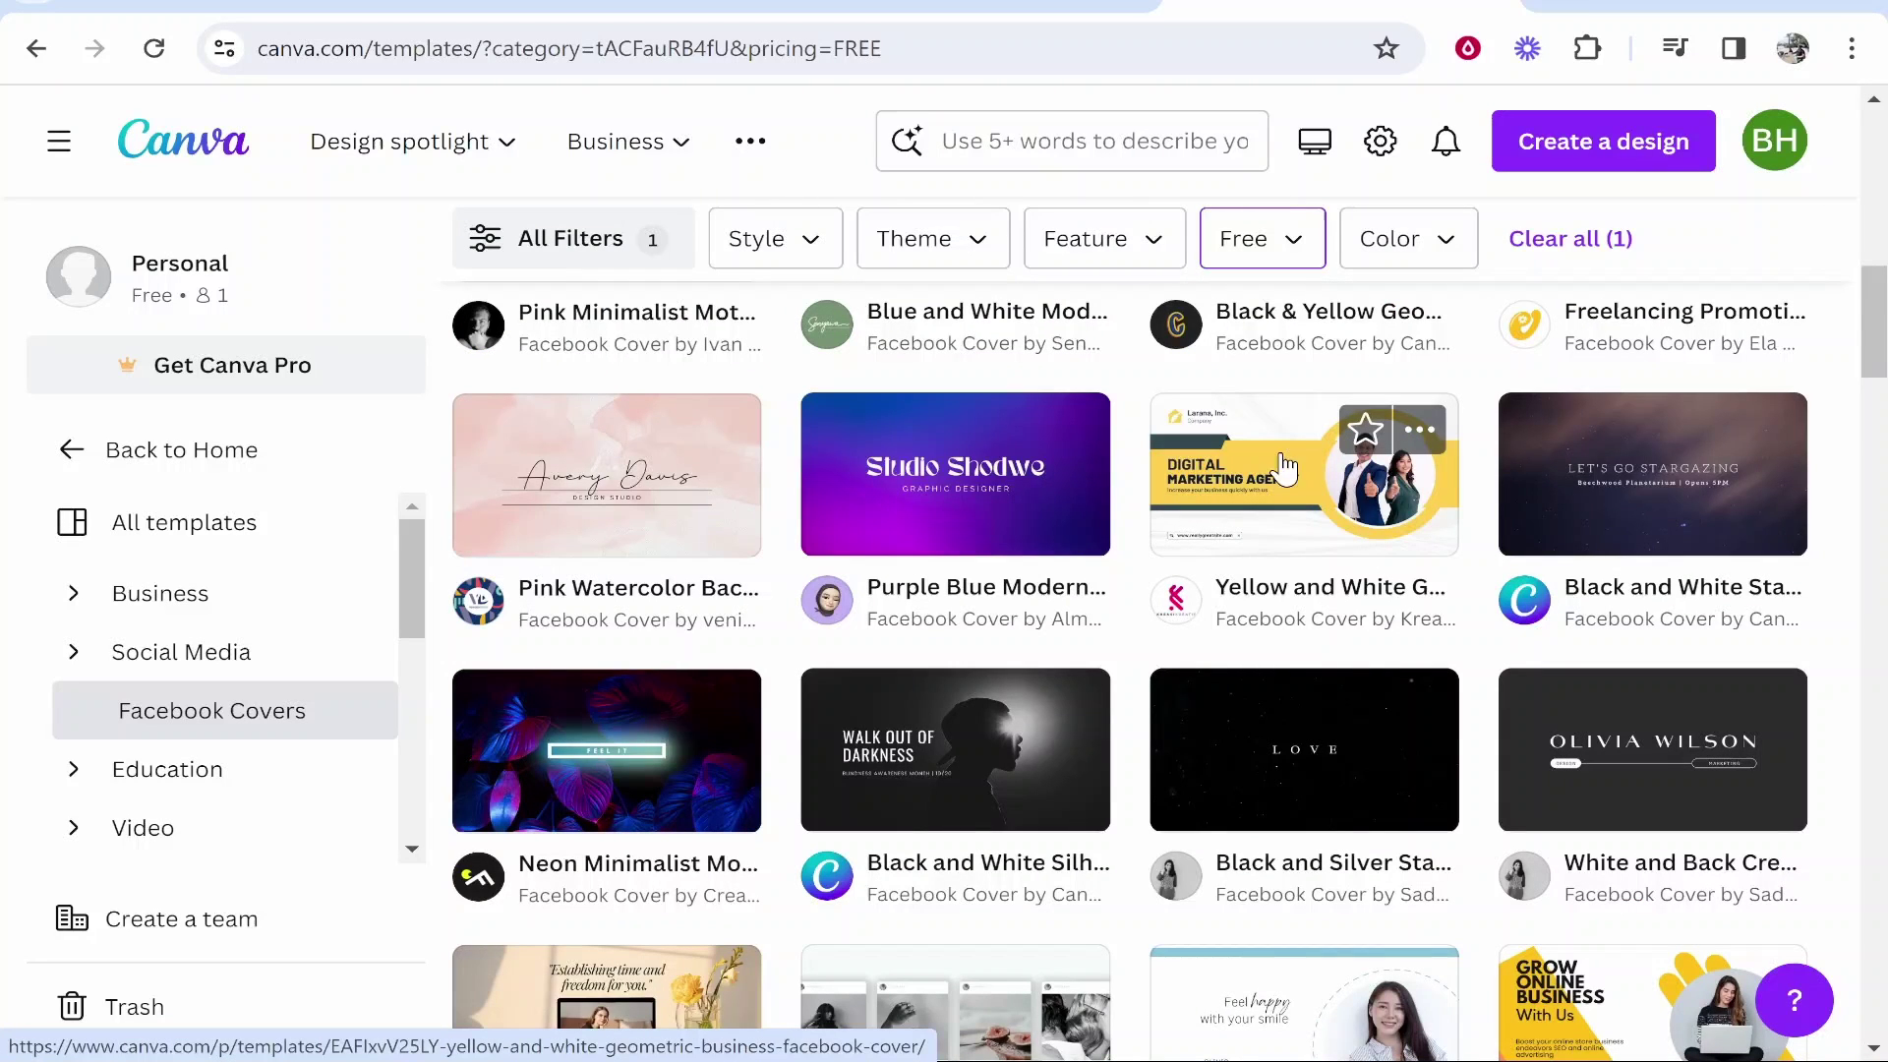
scroll(1294, 484, "down", 5)
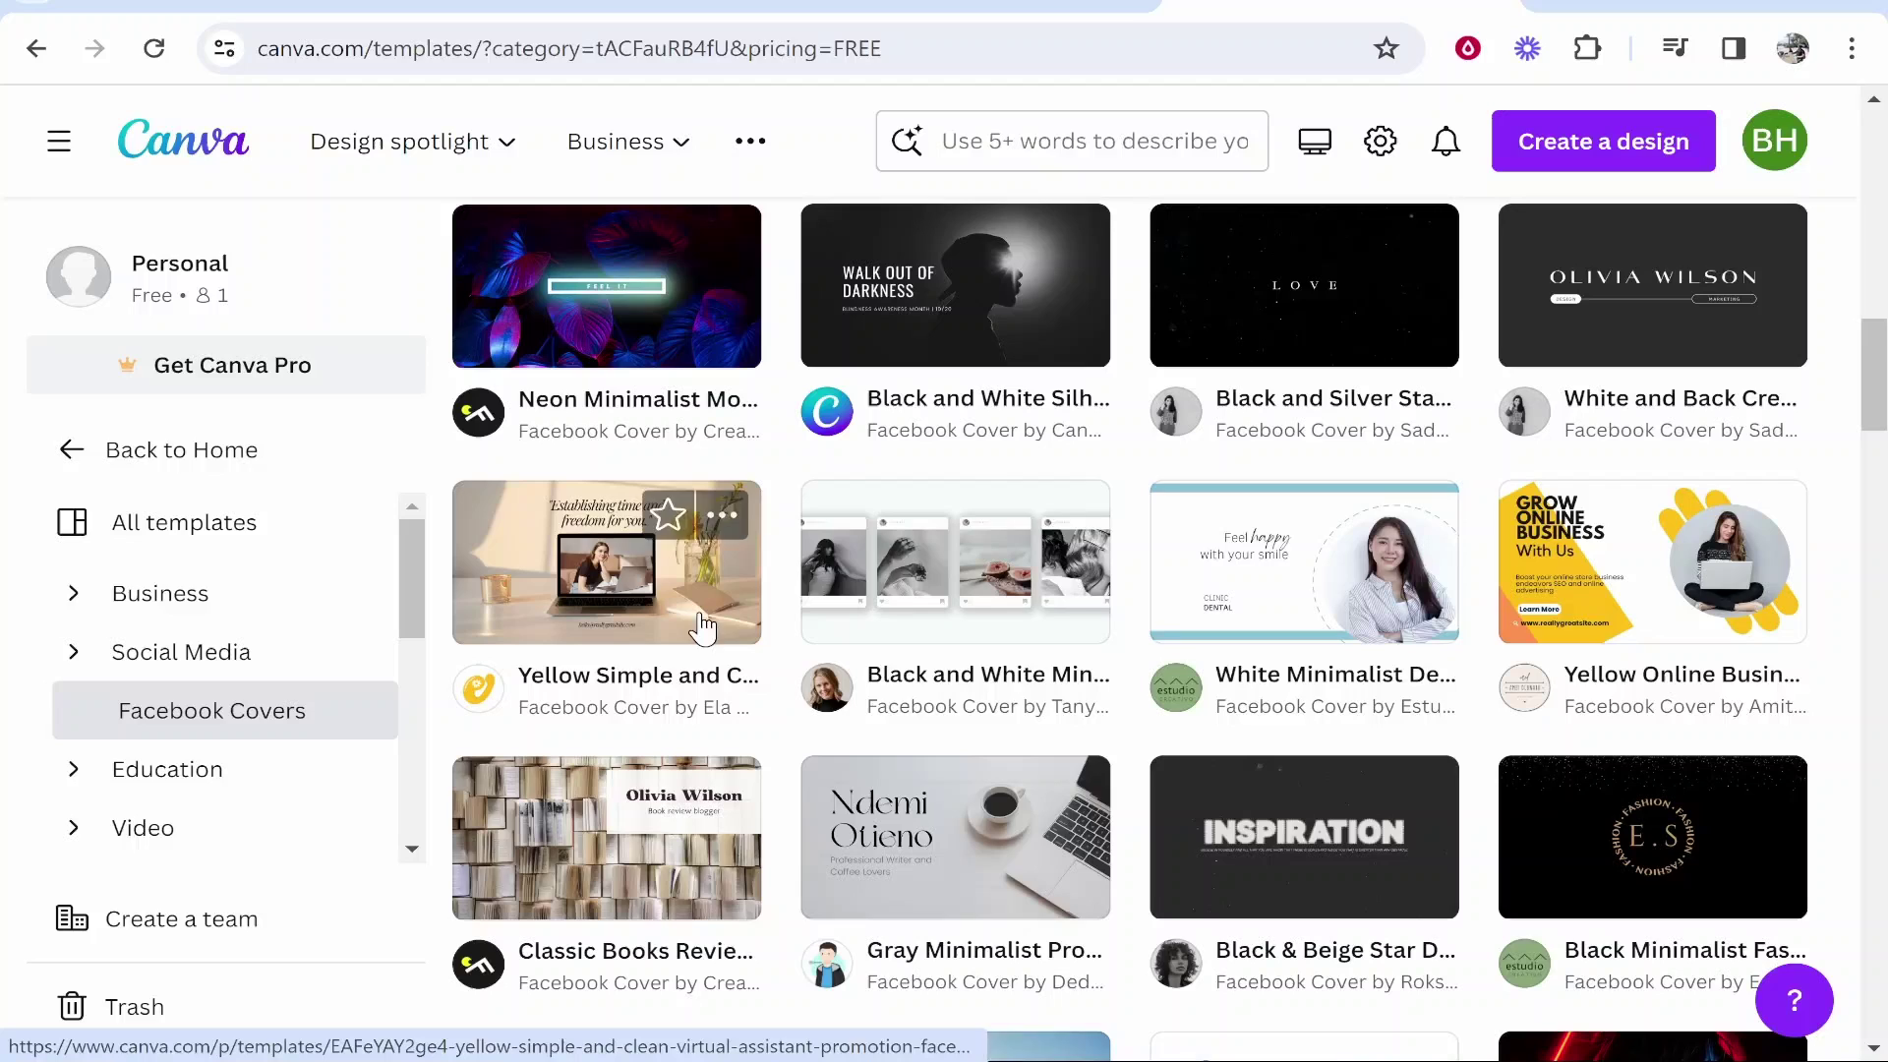
scroll(910, 626, "down", 8)
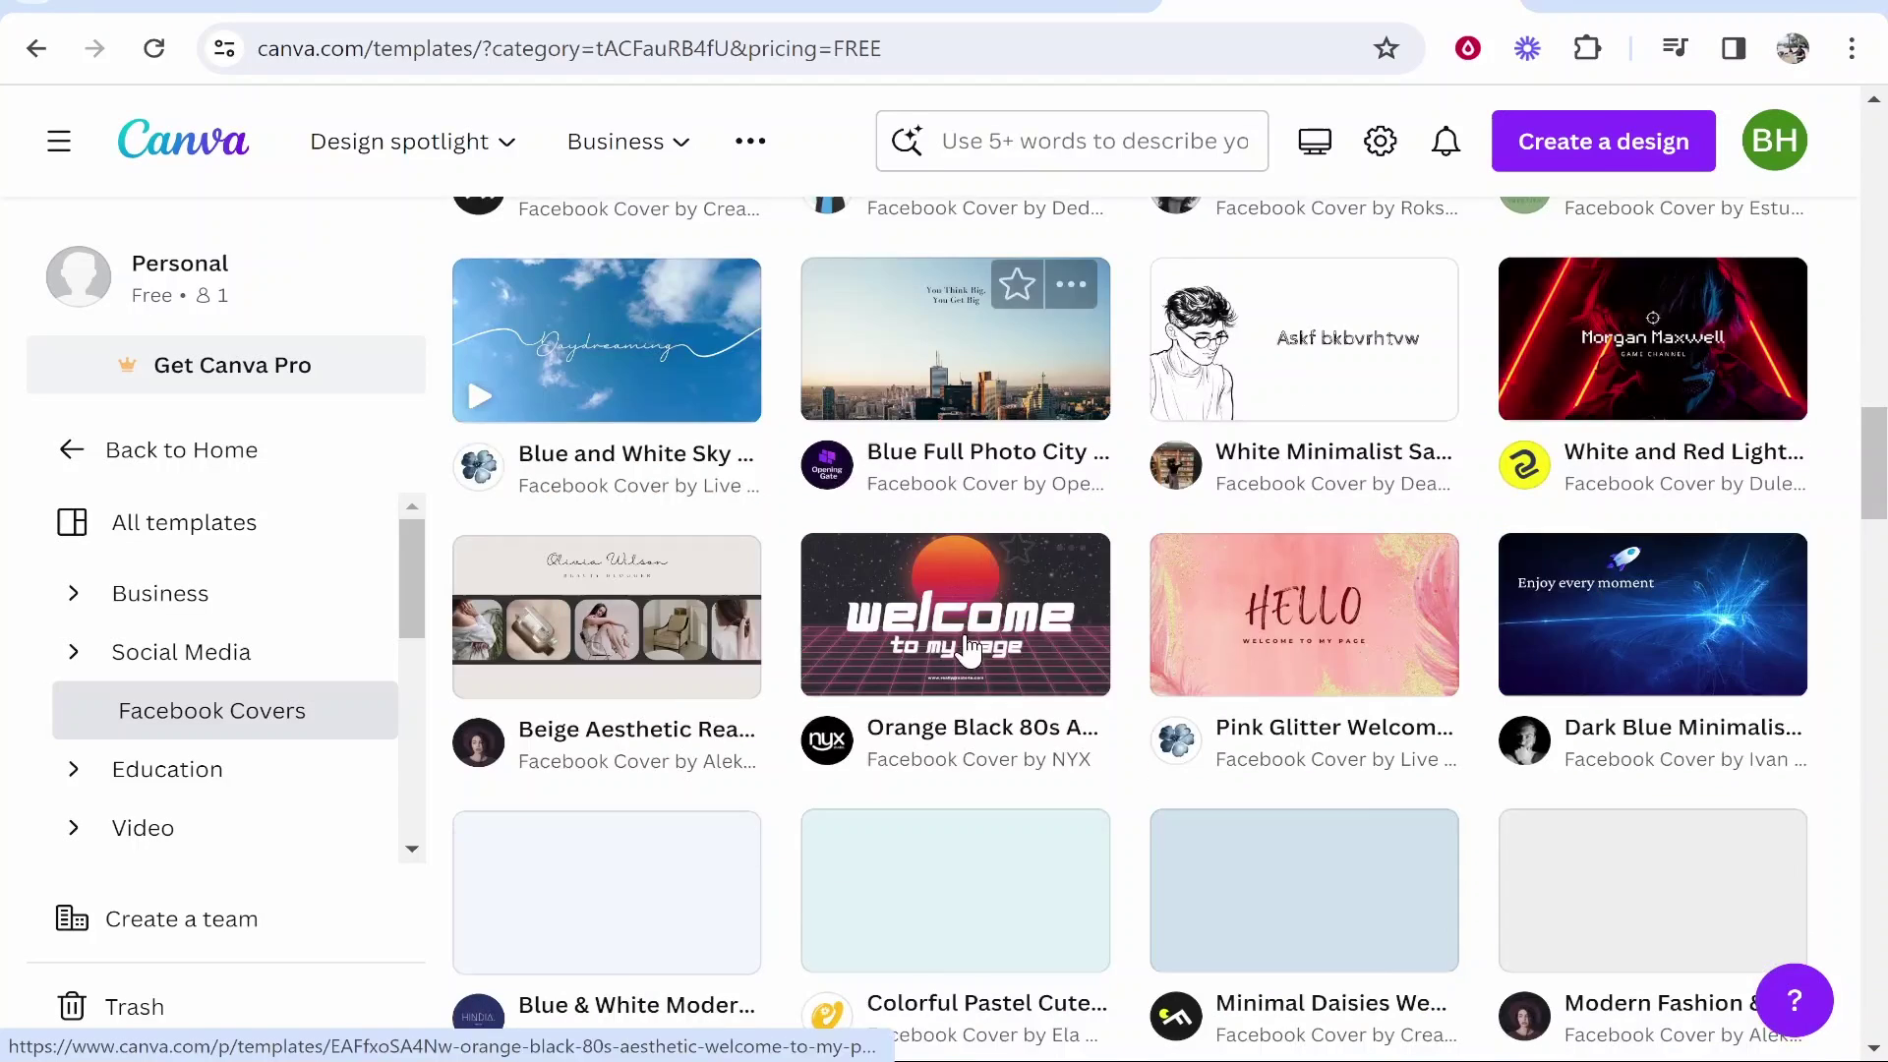
scroll(1364, 788, "up", 10)
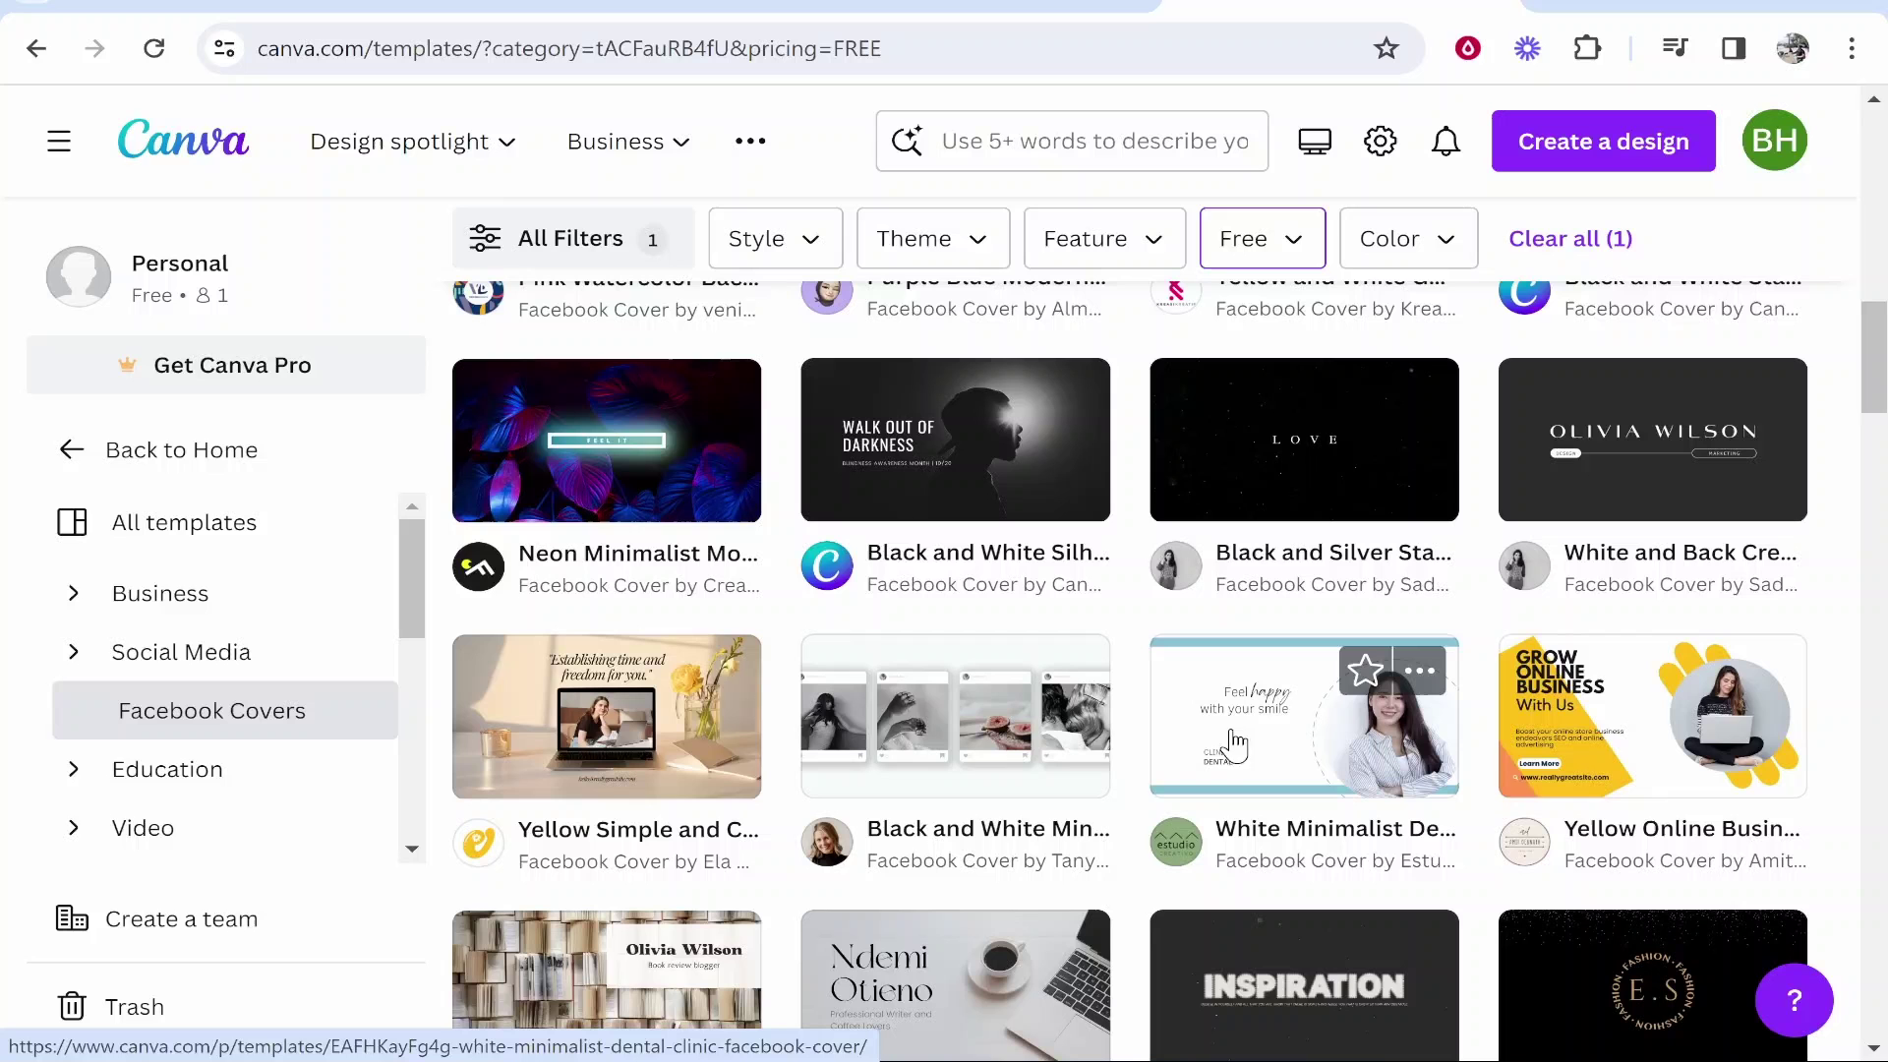
Preview the White Minimalist Dental Clinic template and open it as a new design in the editor.
left_click(1291, 738)
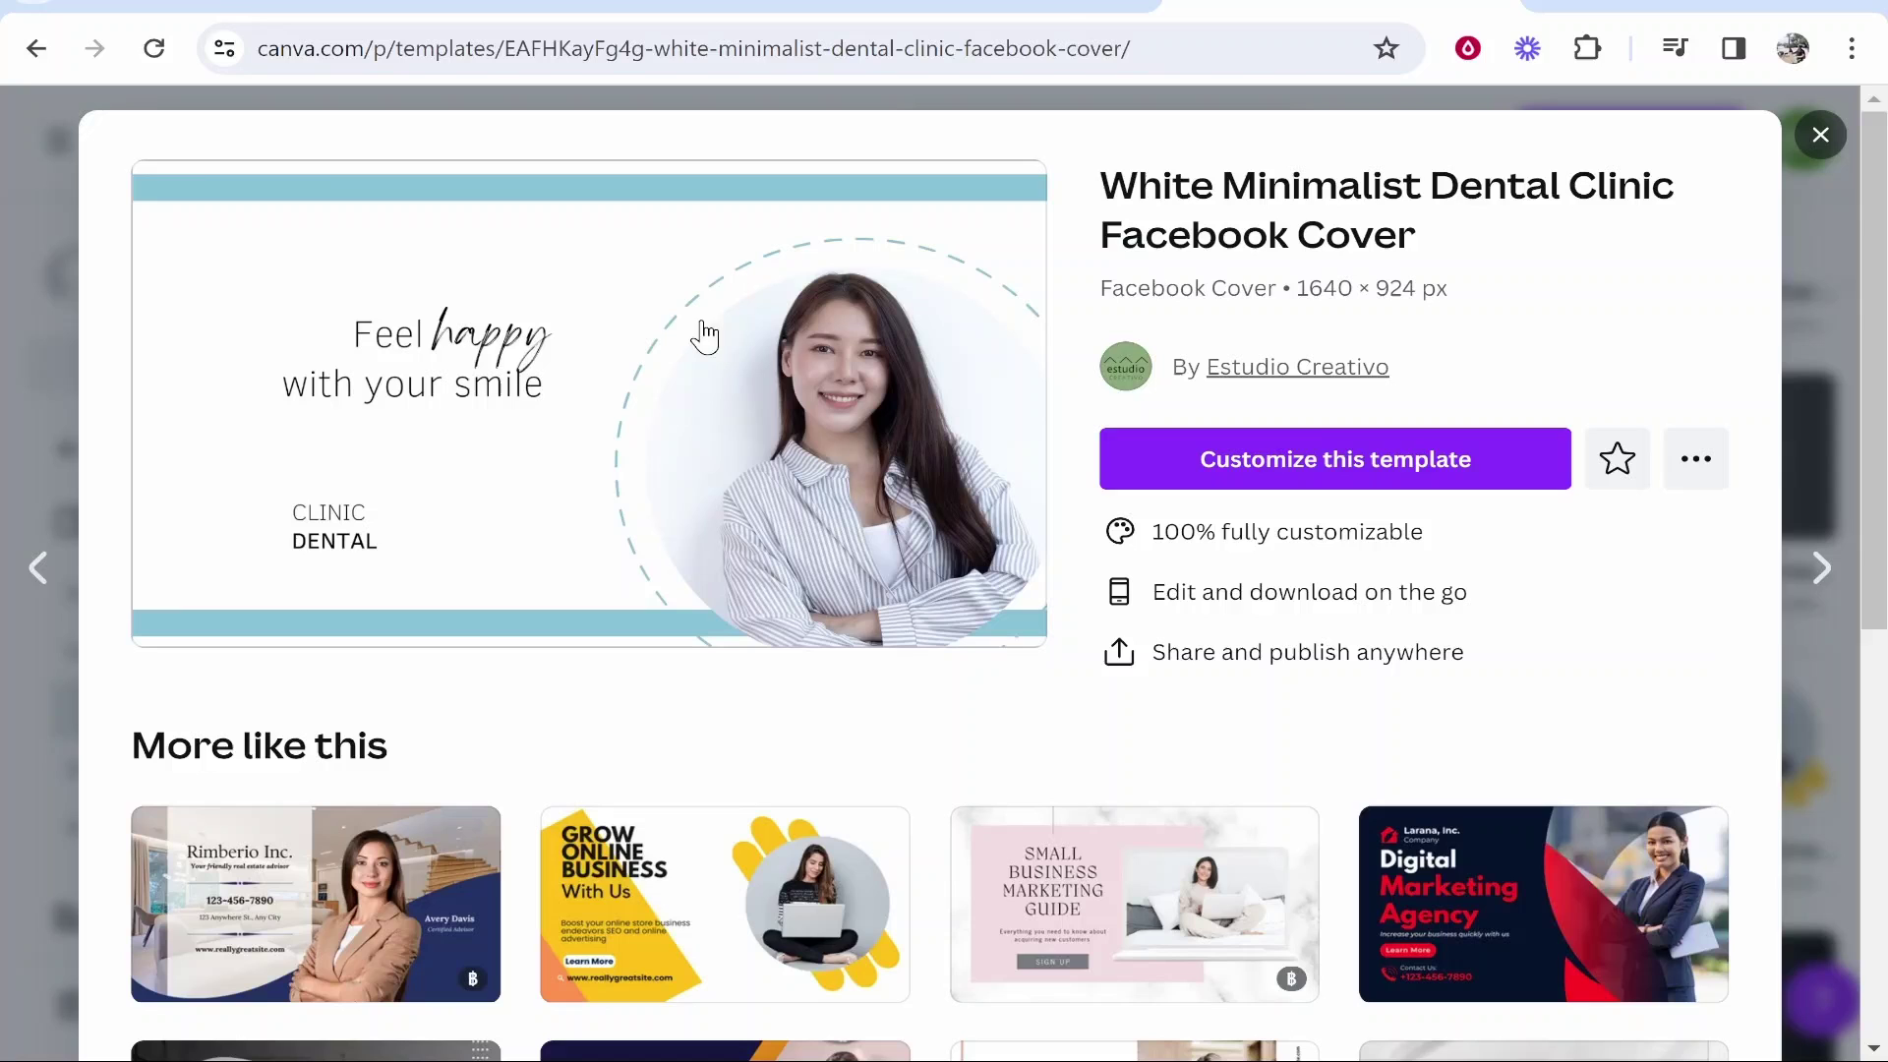
left_click(1327, 458)
scroll(1013, 629, "down", 3)
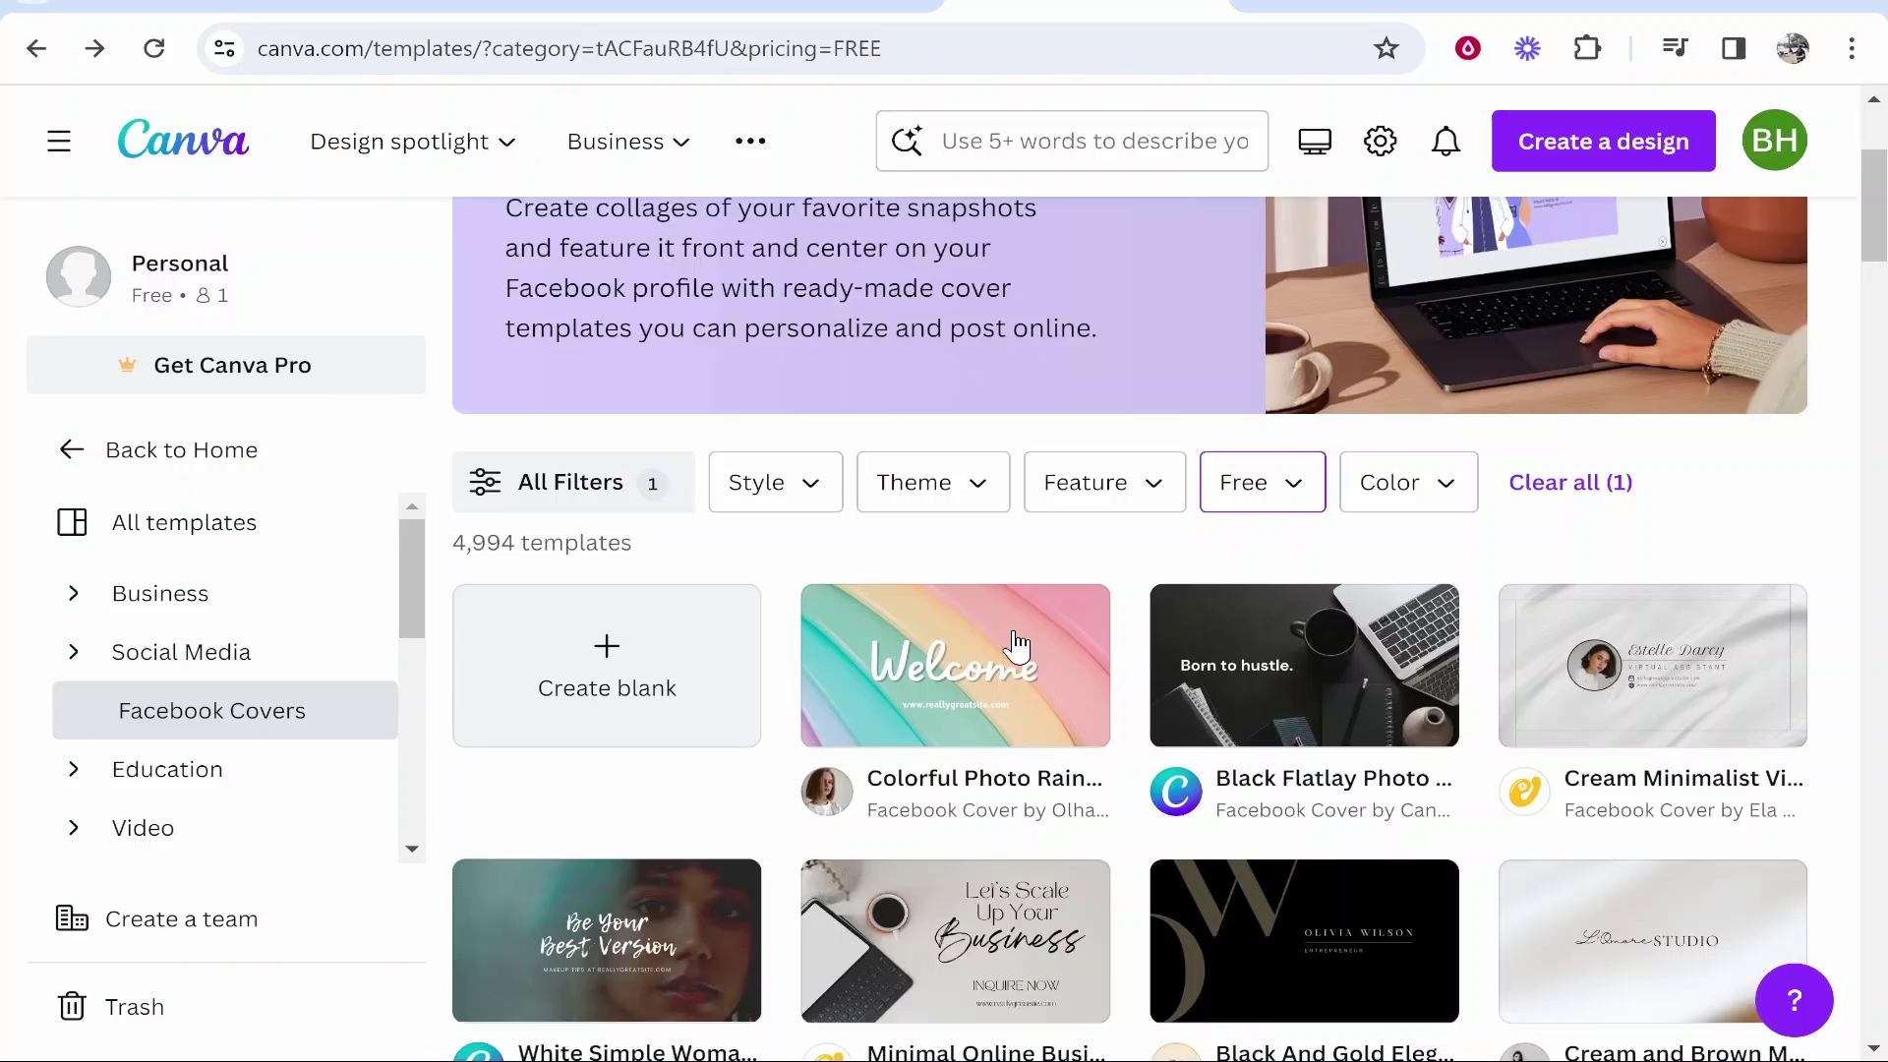
scroll(857, 486, "down", 15)
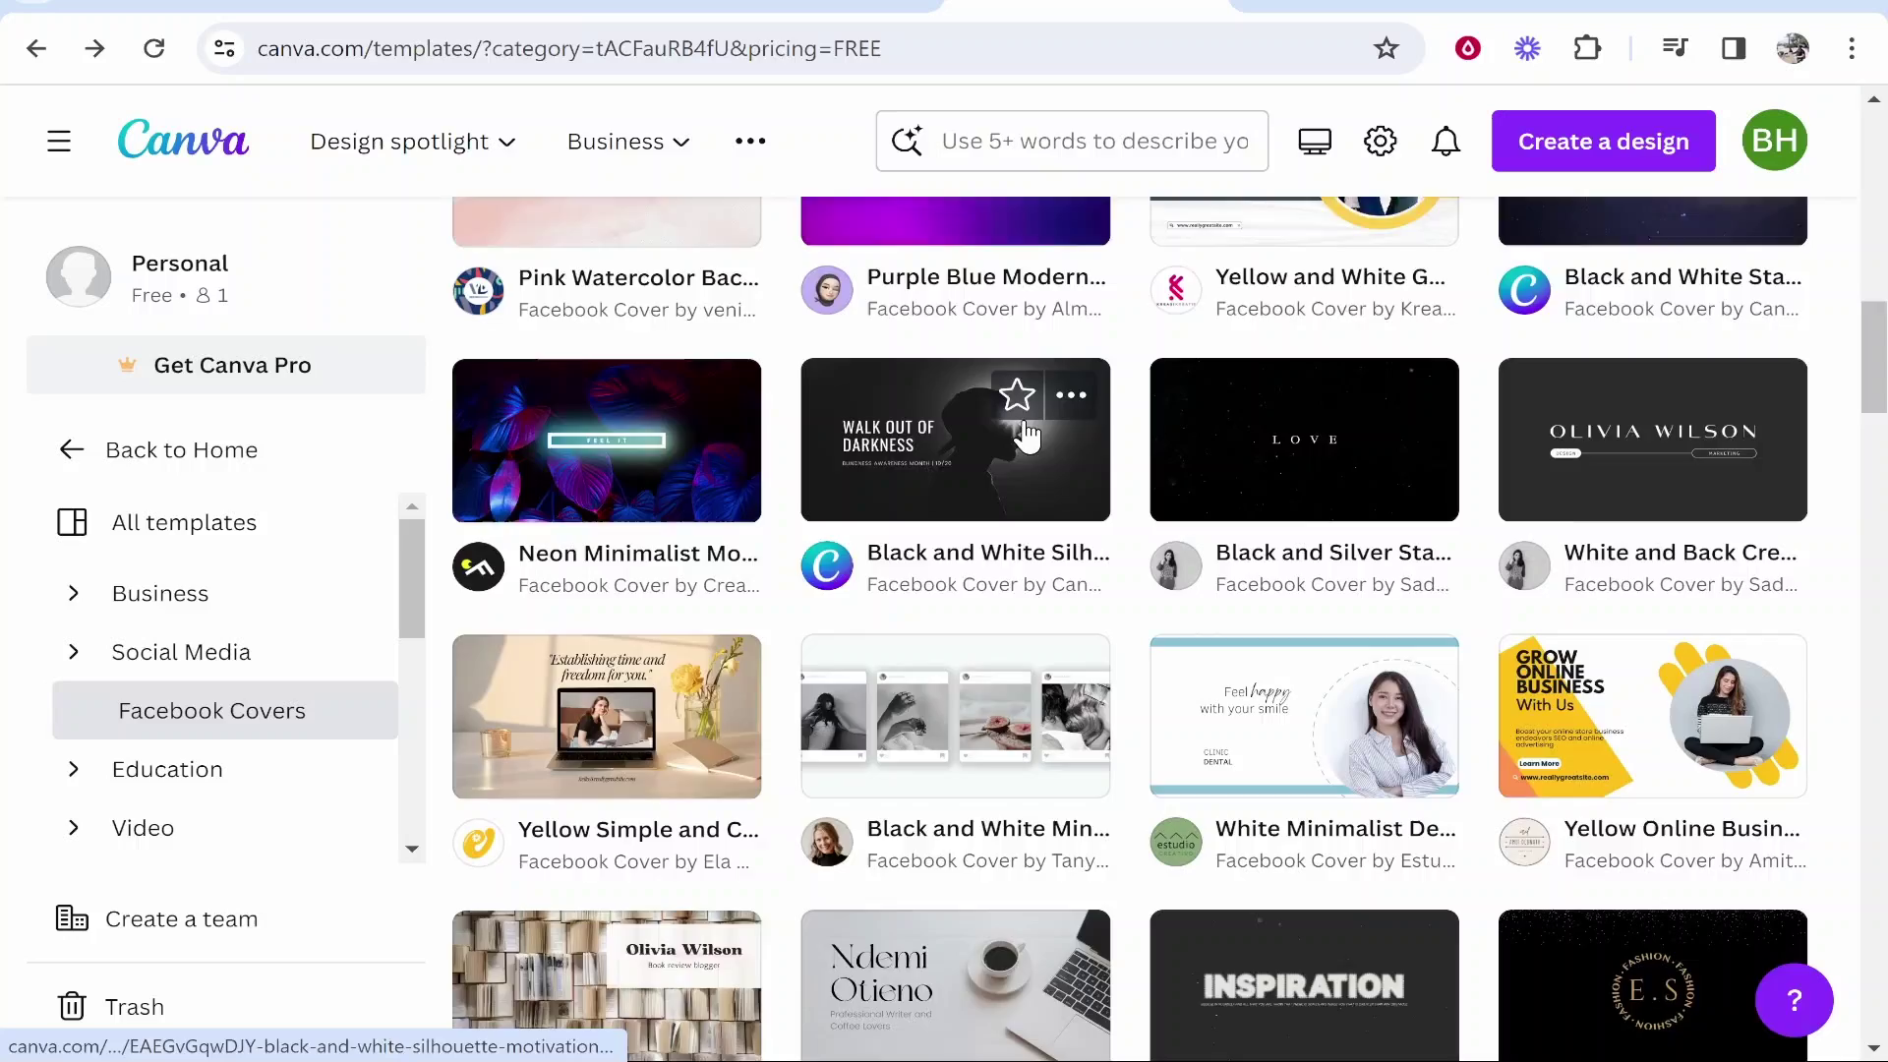
scroll(1023, 429, "down", 14)
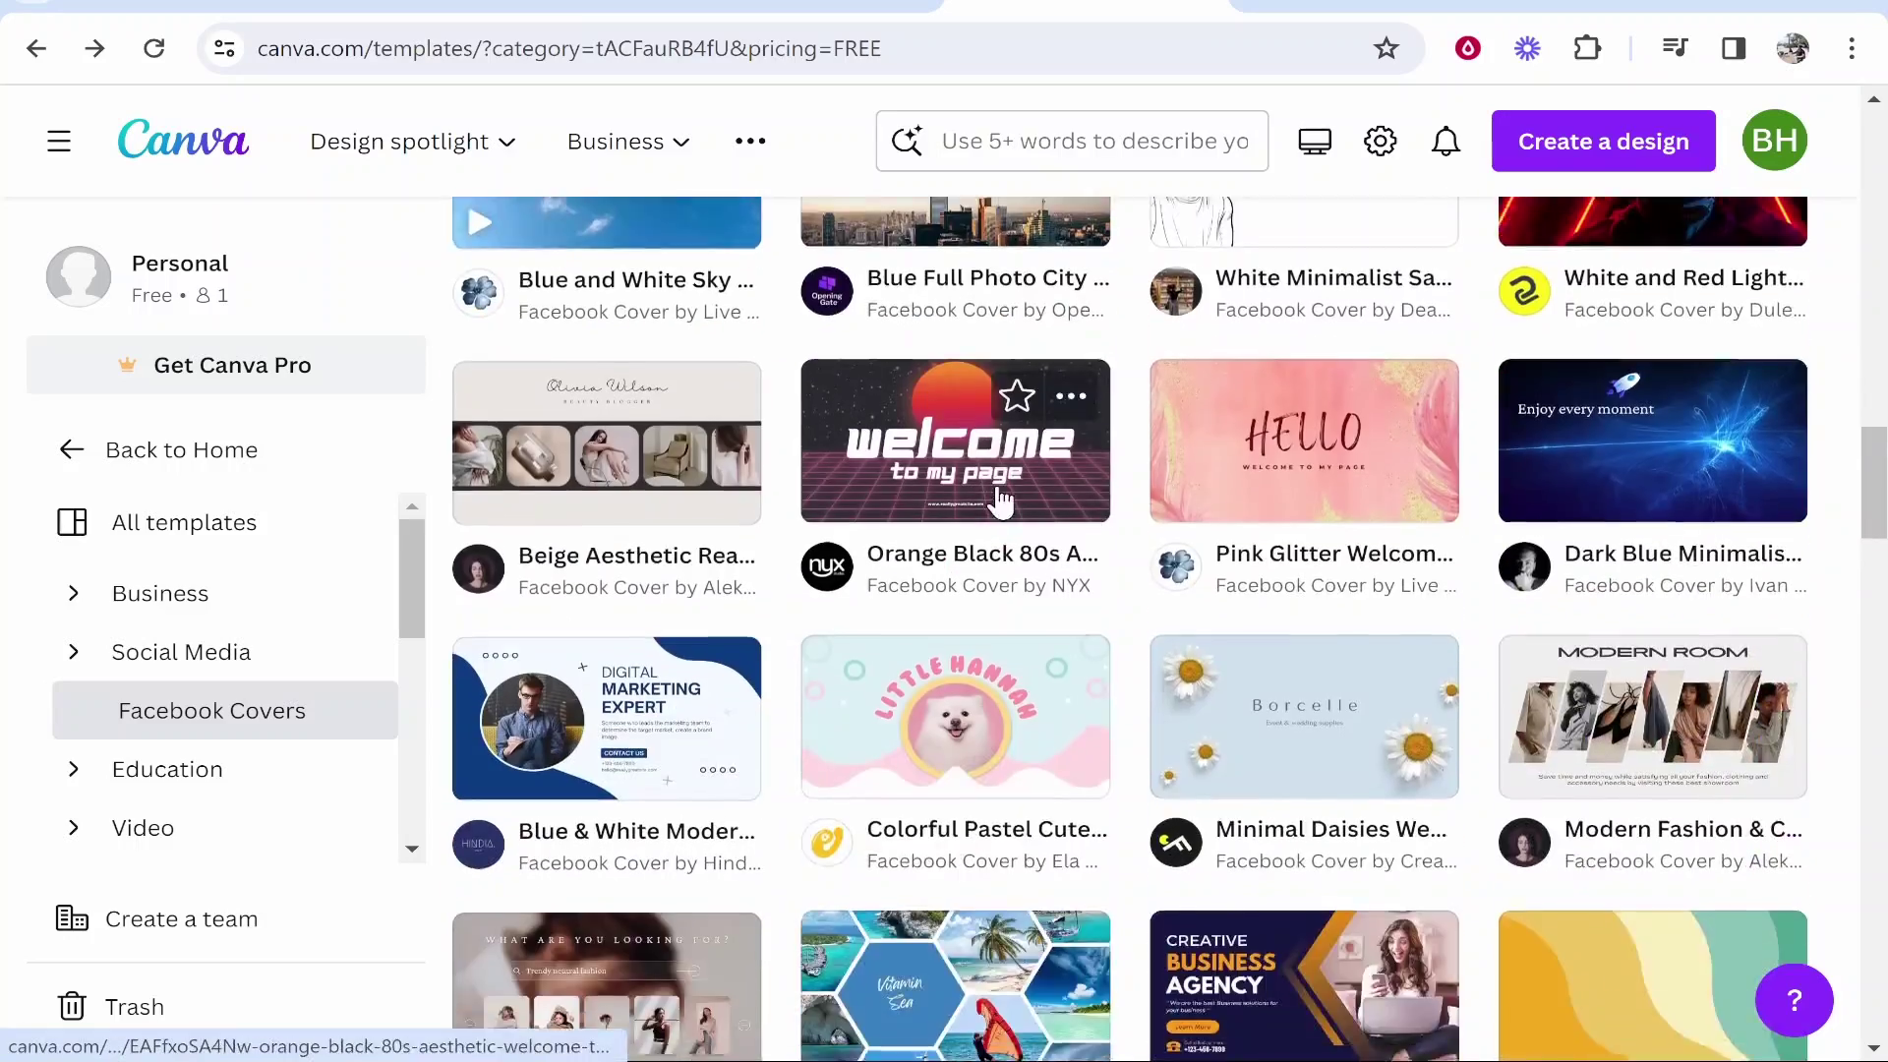
scroll(1080, 508, "down", 2)
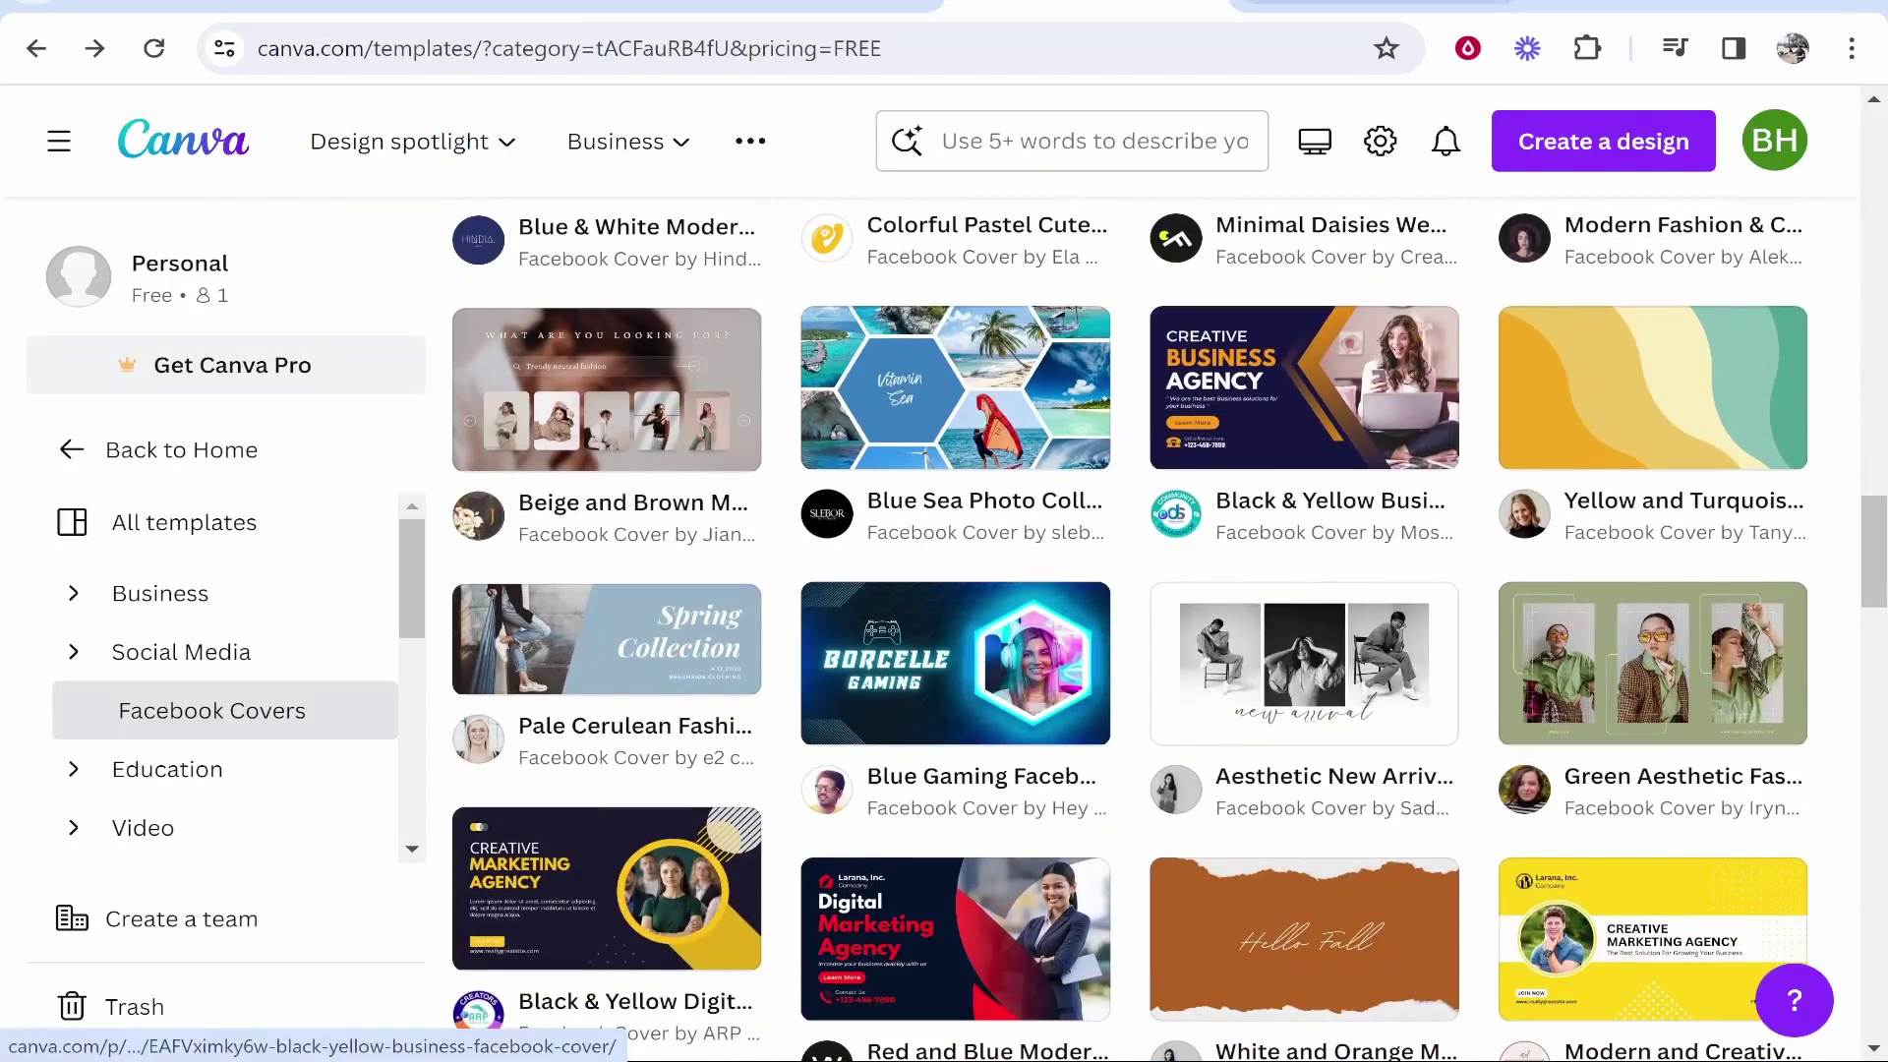
left_click(1377, 8)
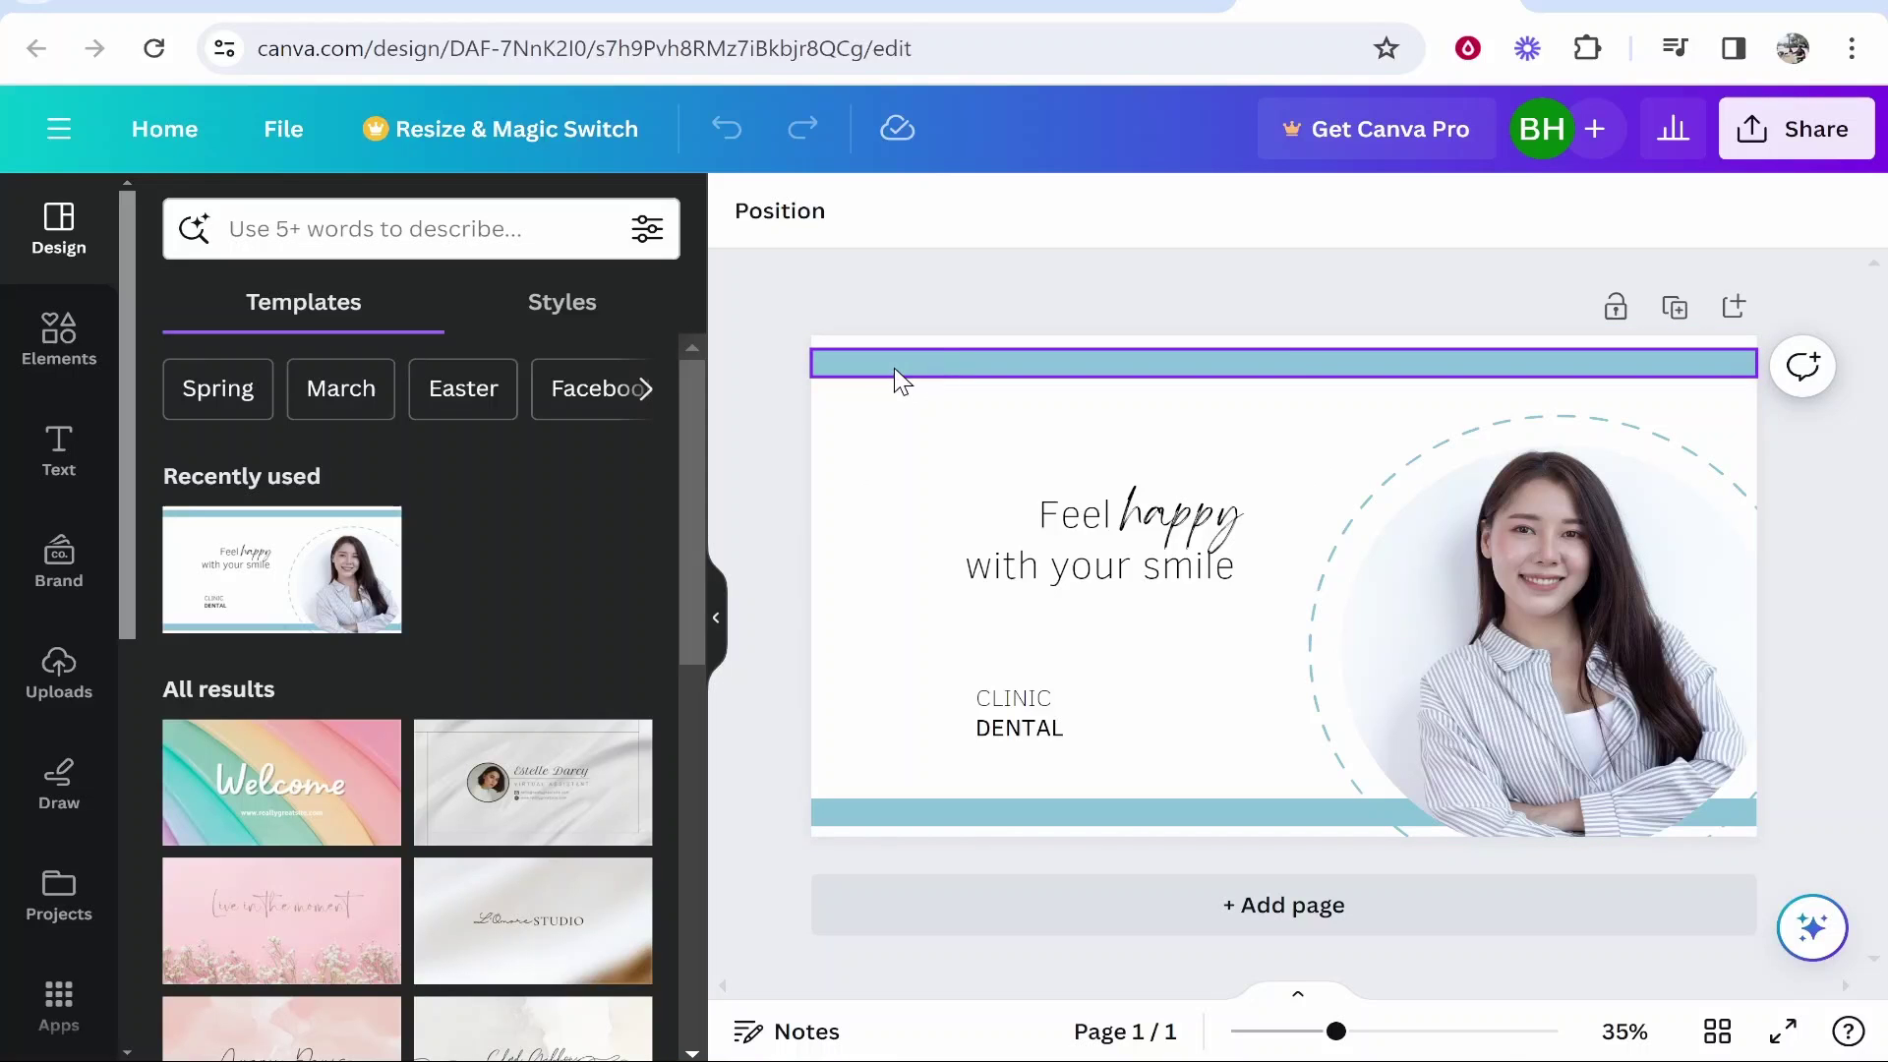
Recolour the top bar orange after trying green, gradient and light orange.
left_click(863, 378)
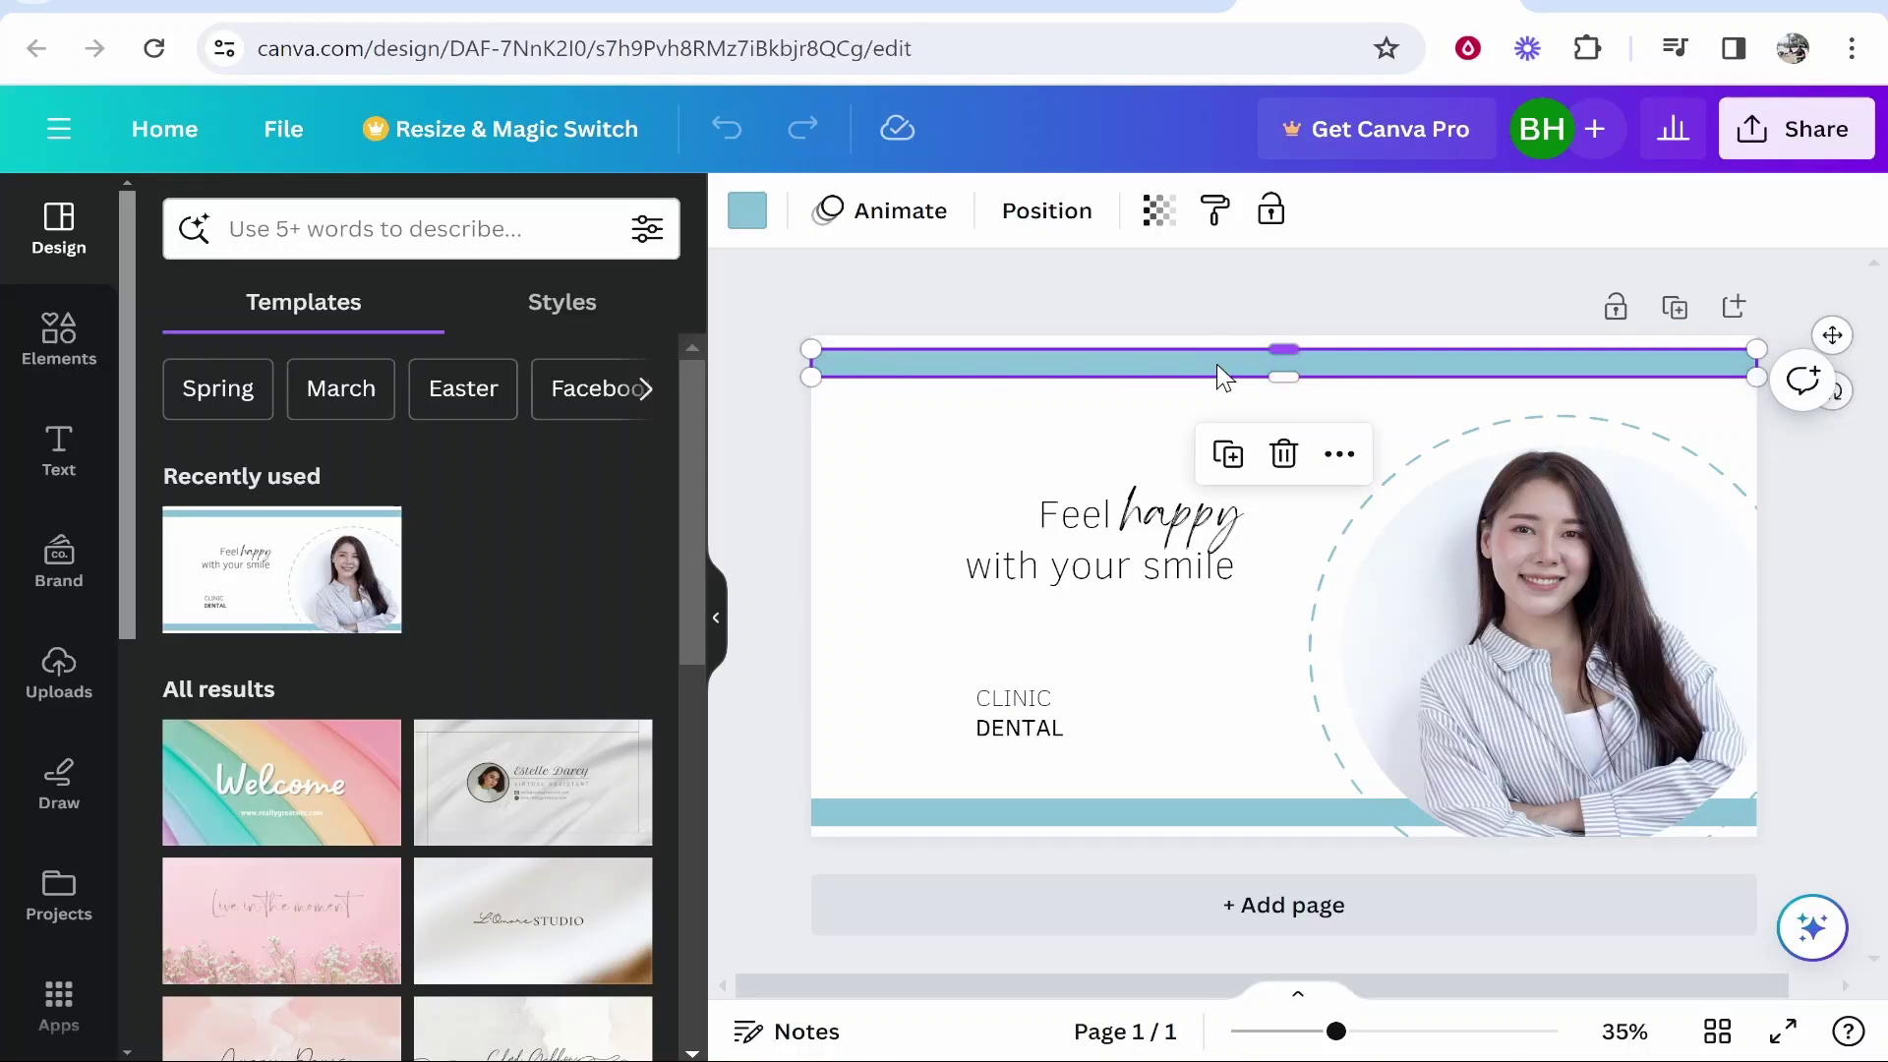
mouse_move(1268, 376)
left_mouse_down()
mouse_move(1277, 409)
mouse_move(1268, 373)
left_mouse_up()
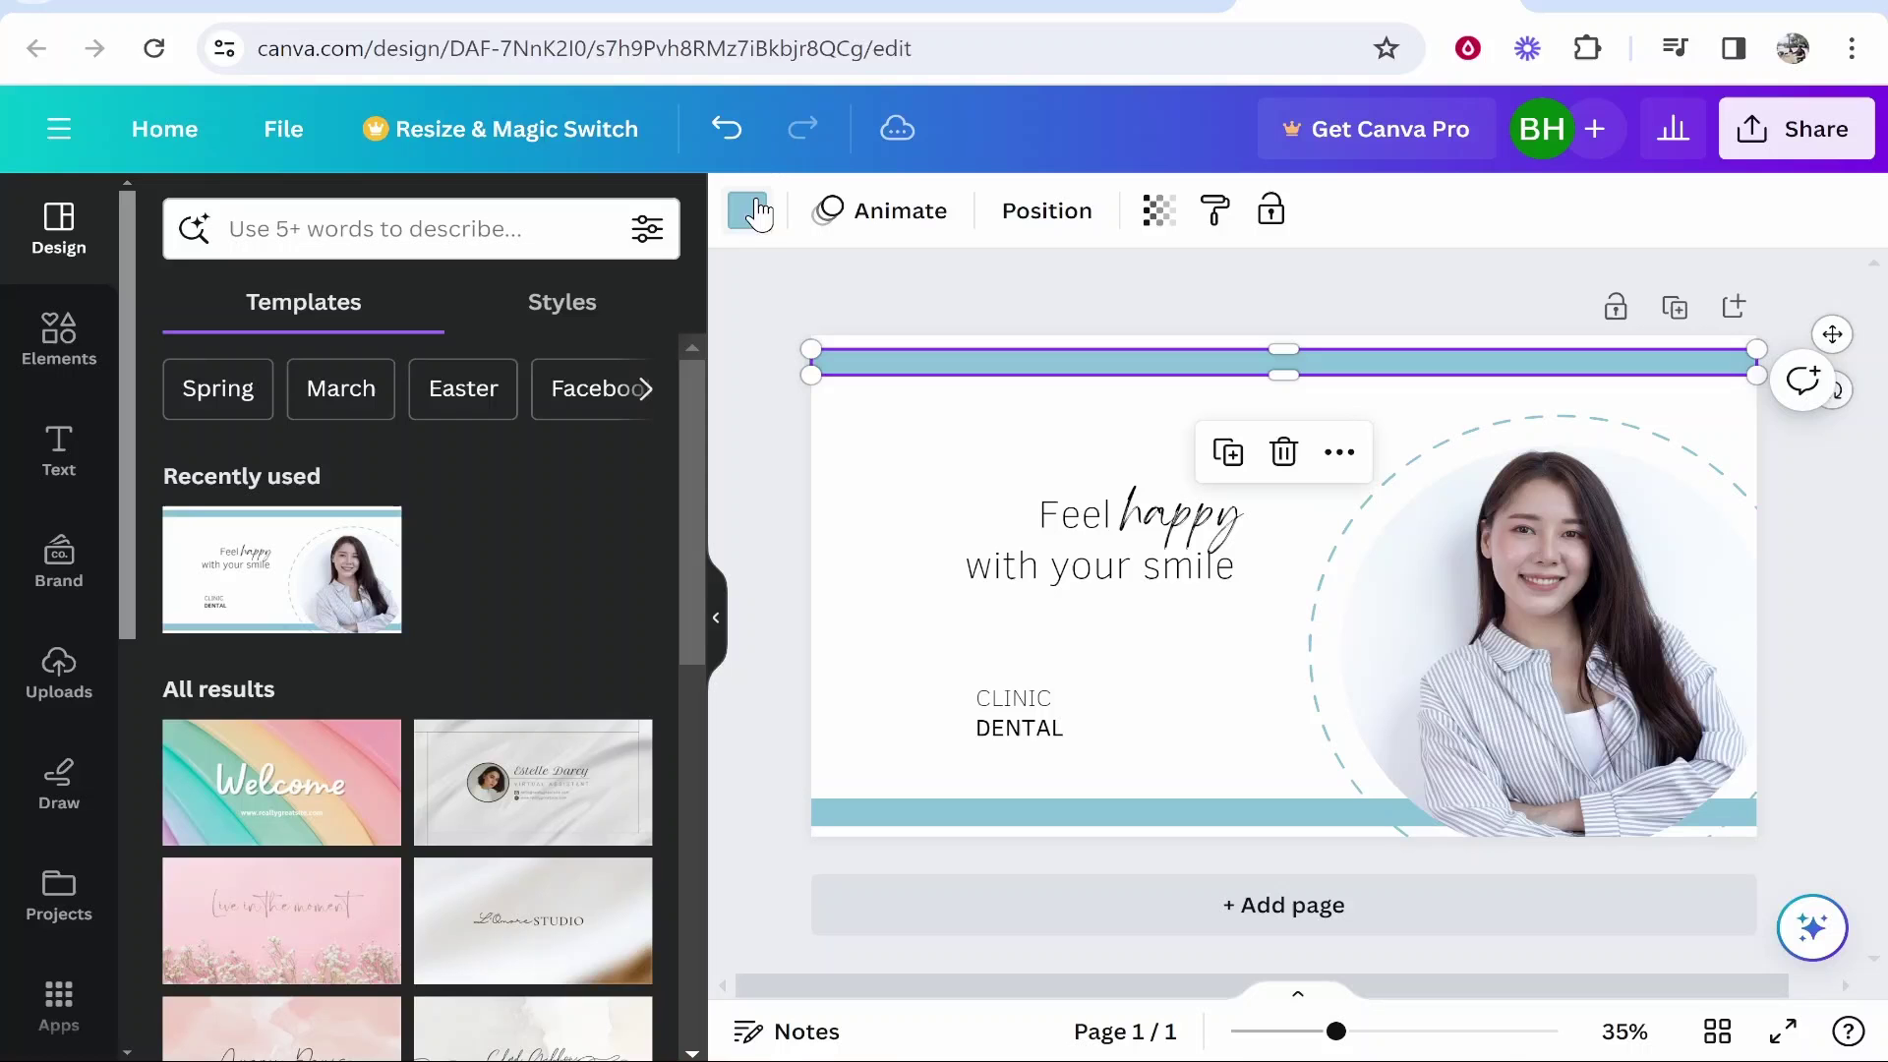
left_click(748, 212)
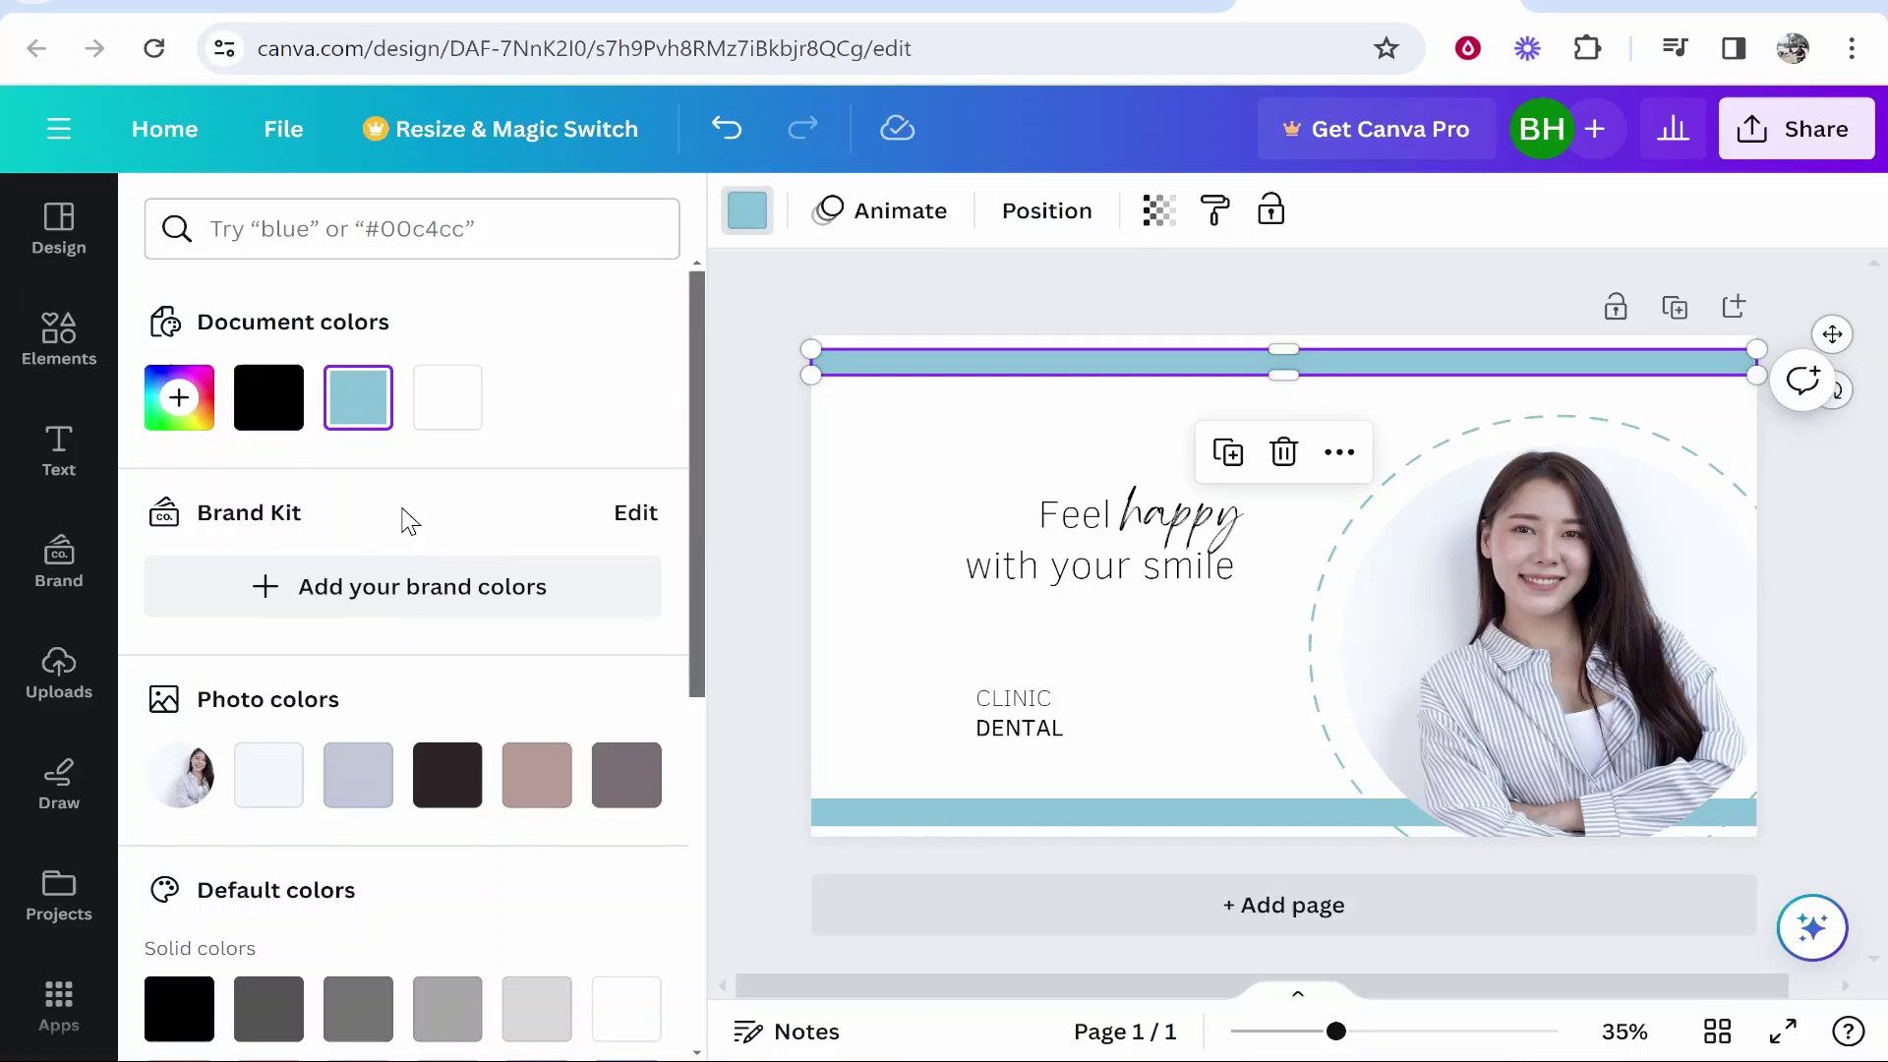
scroll(415, 472, "down", 5)
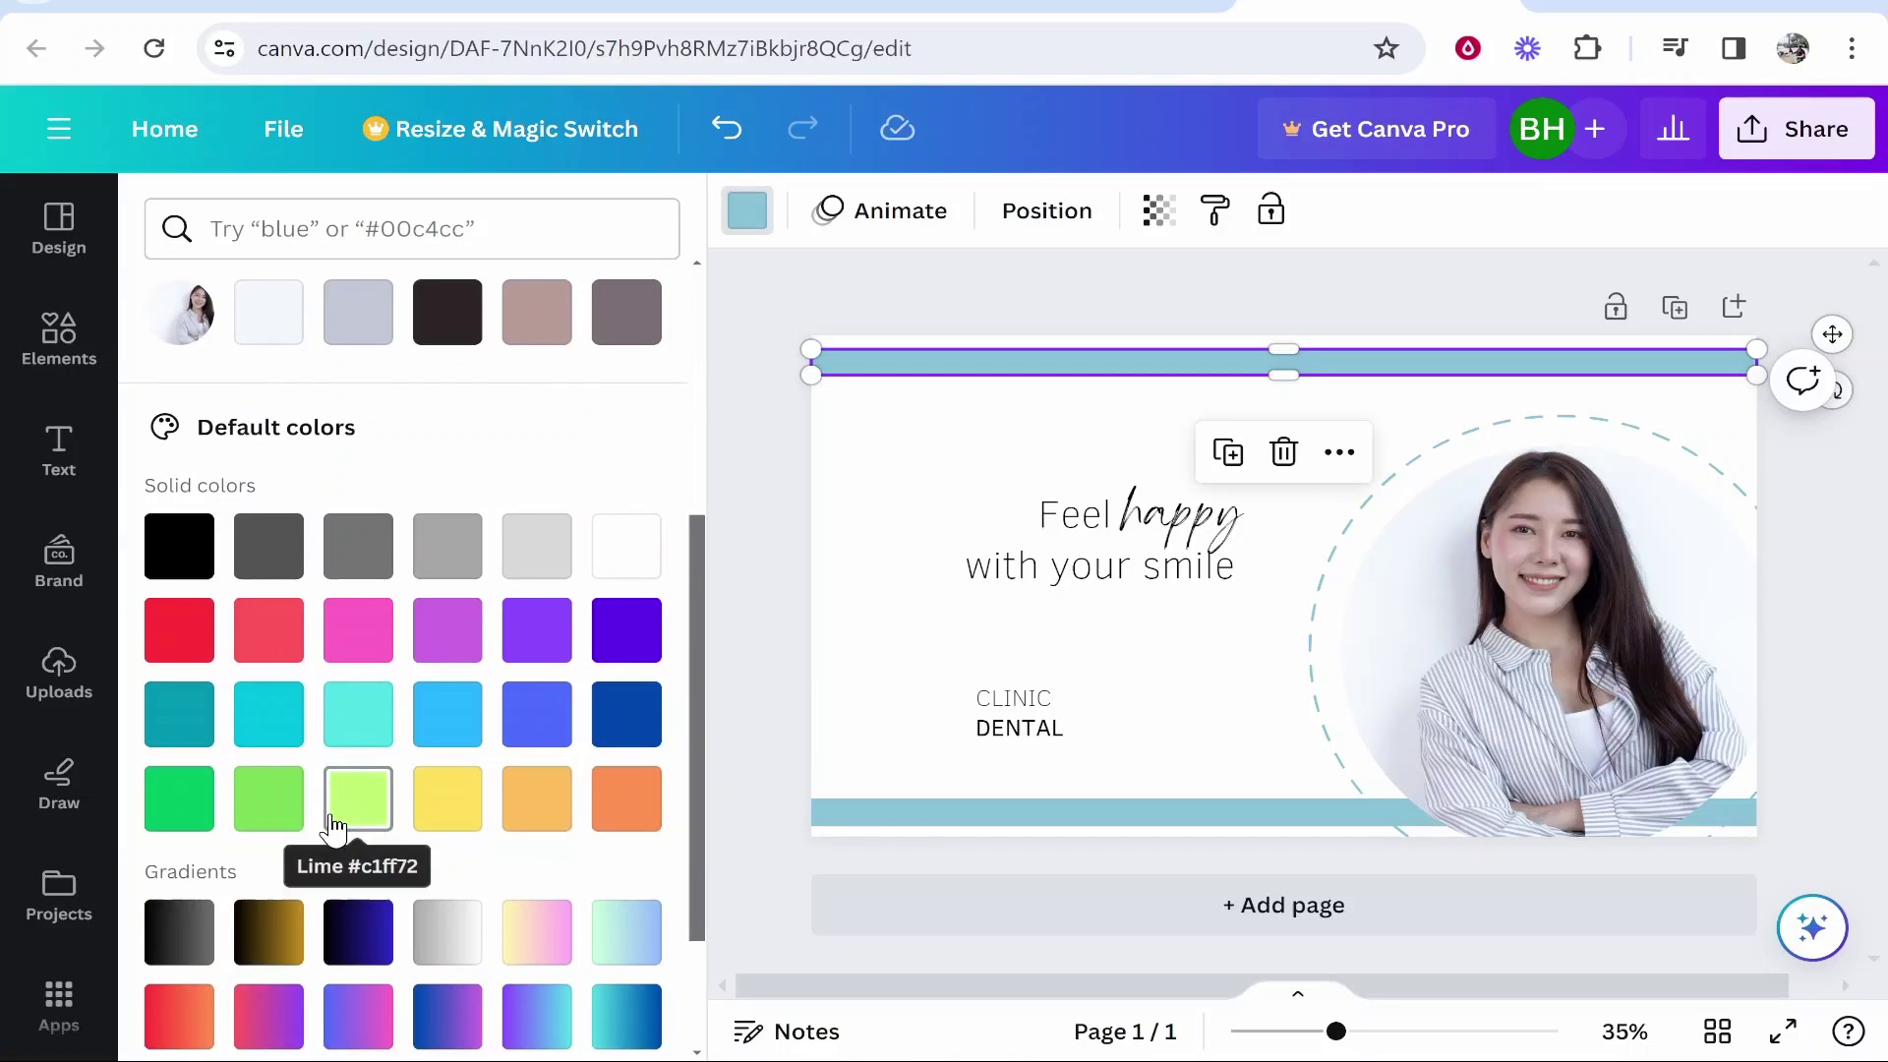
left_click(270, 821)
scroll(275, 821, "down", 3)
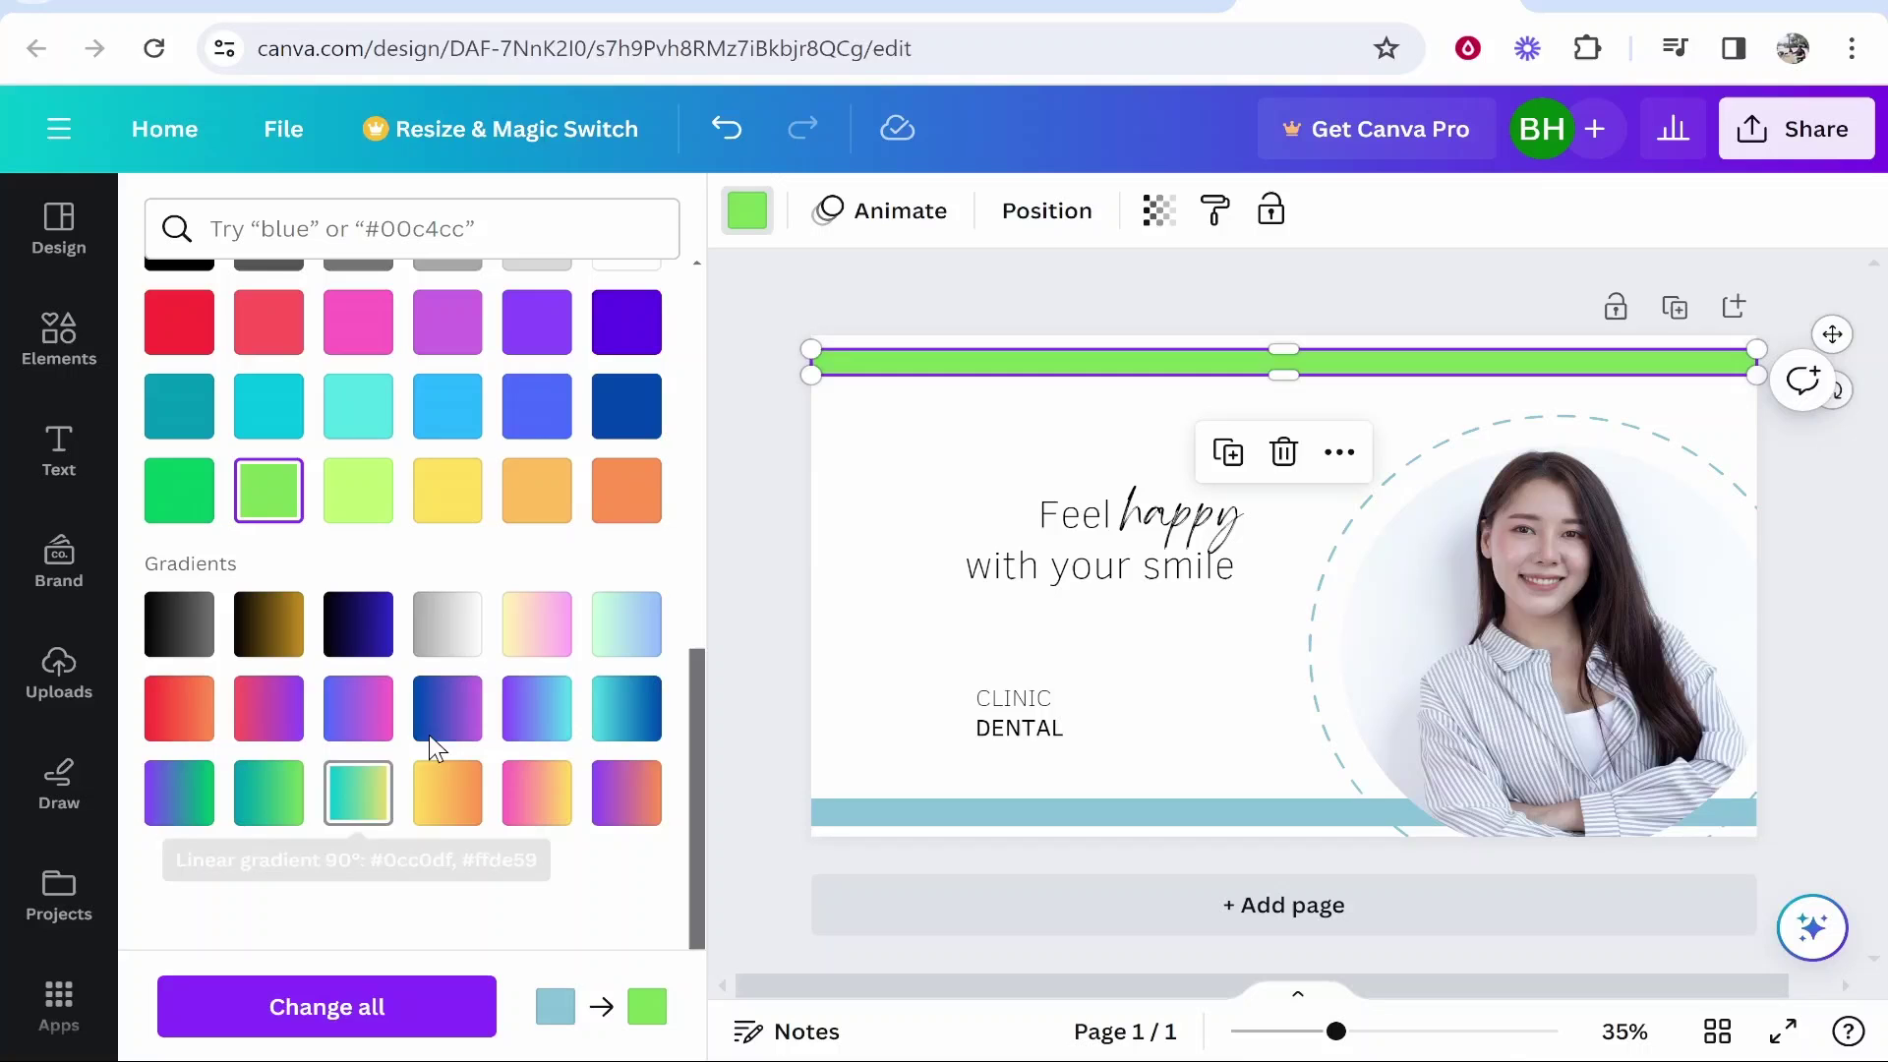
left_click(346, 804)
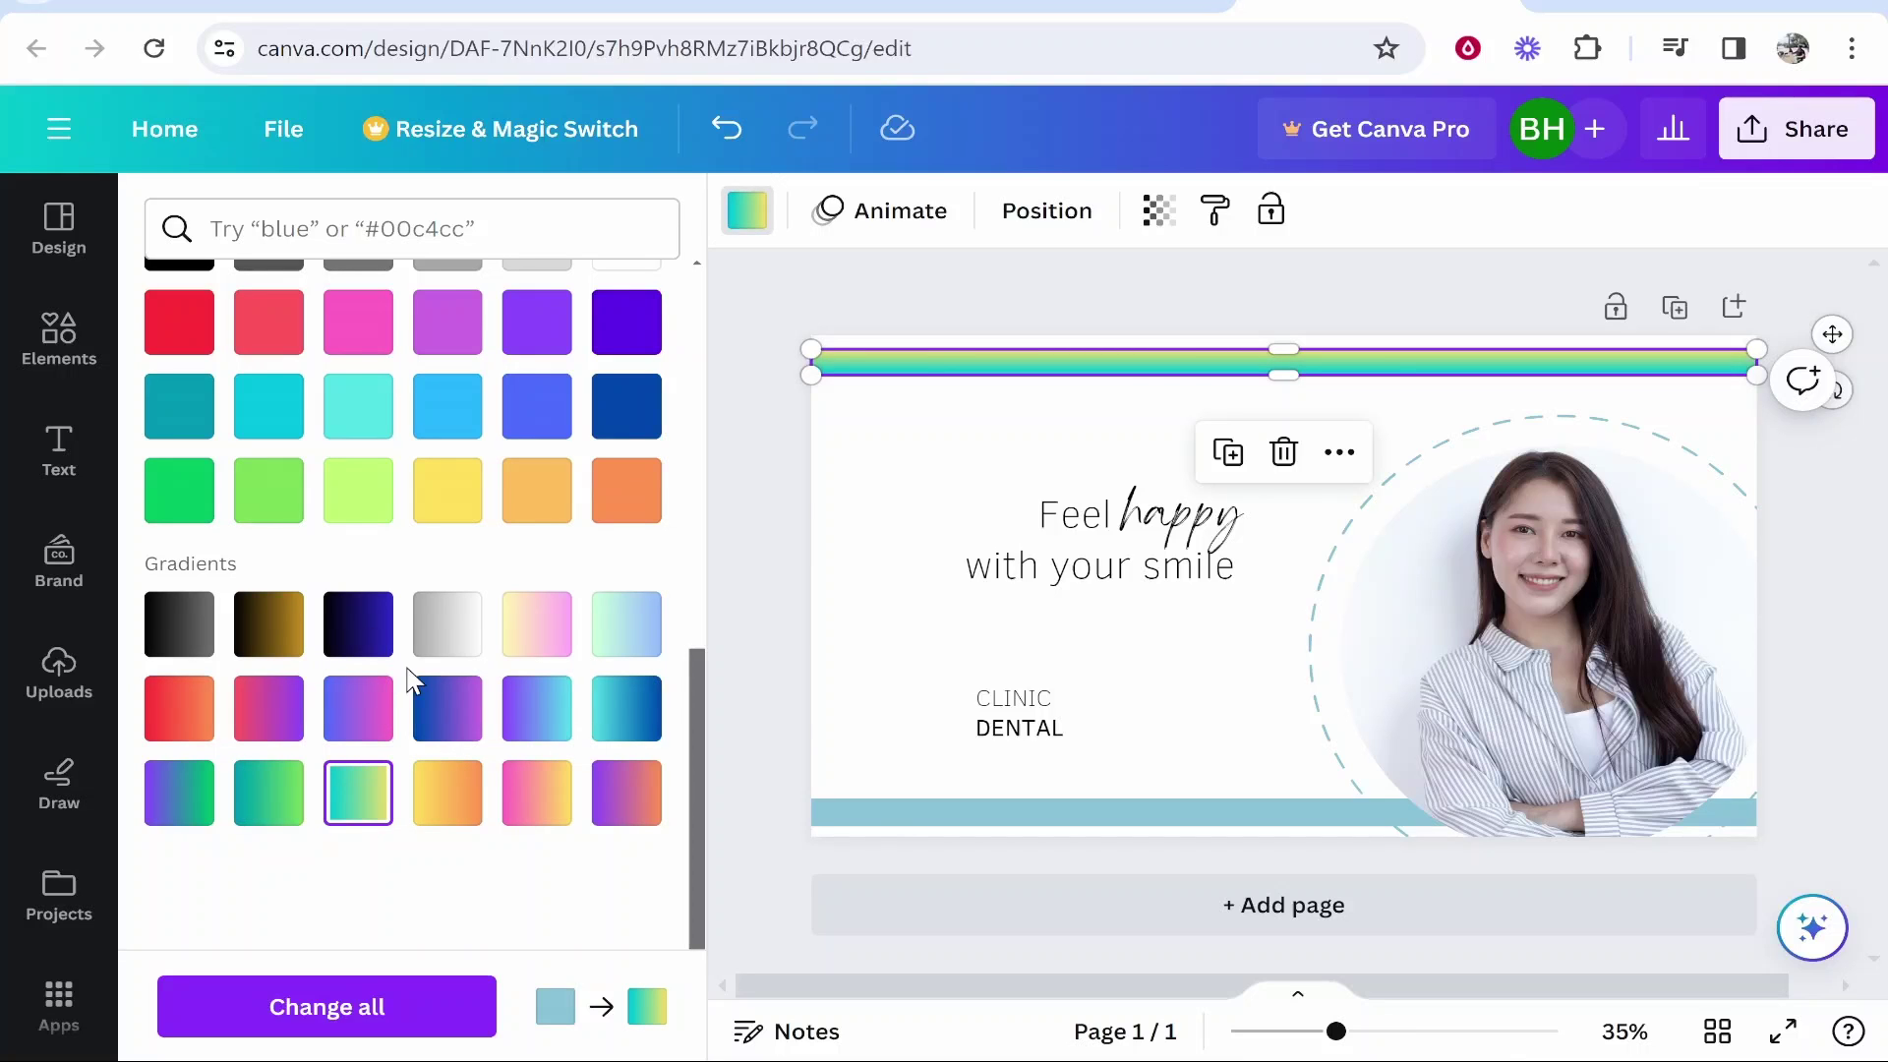
left_click(263, 492)
left_click(536, 490)
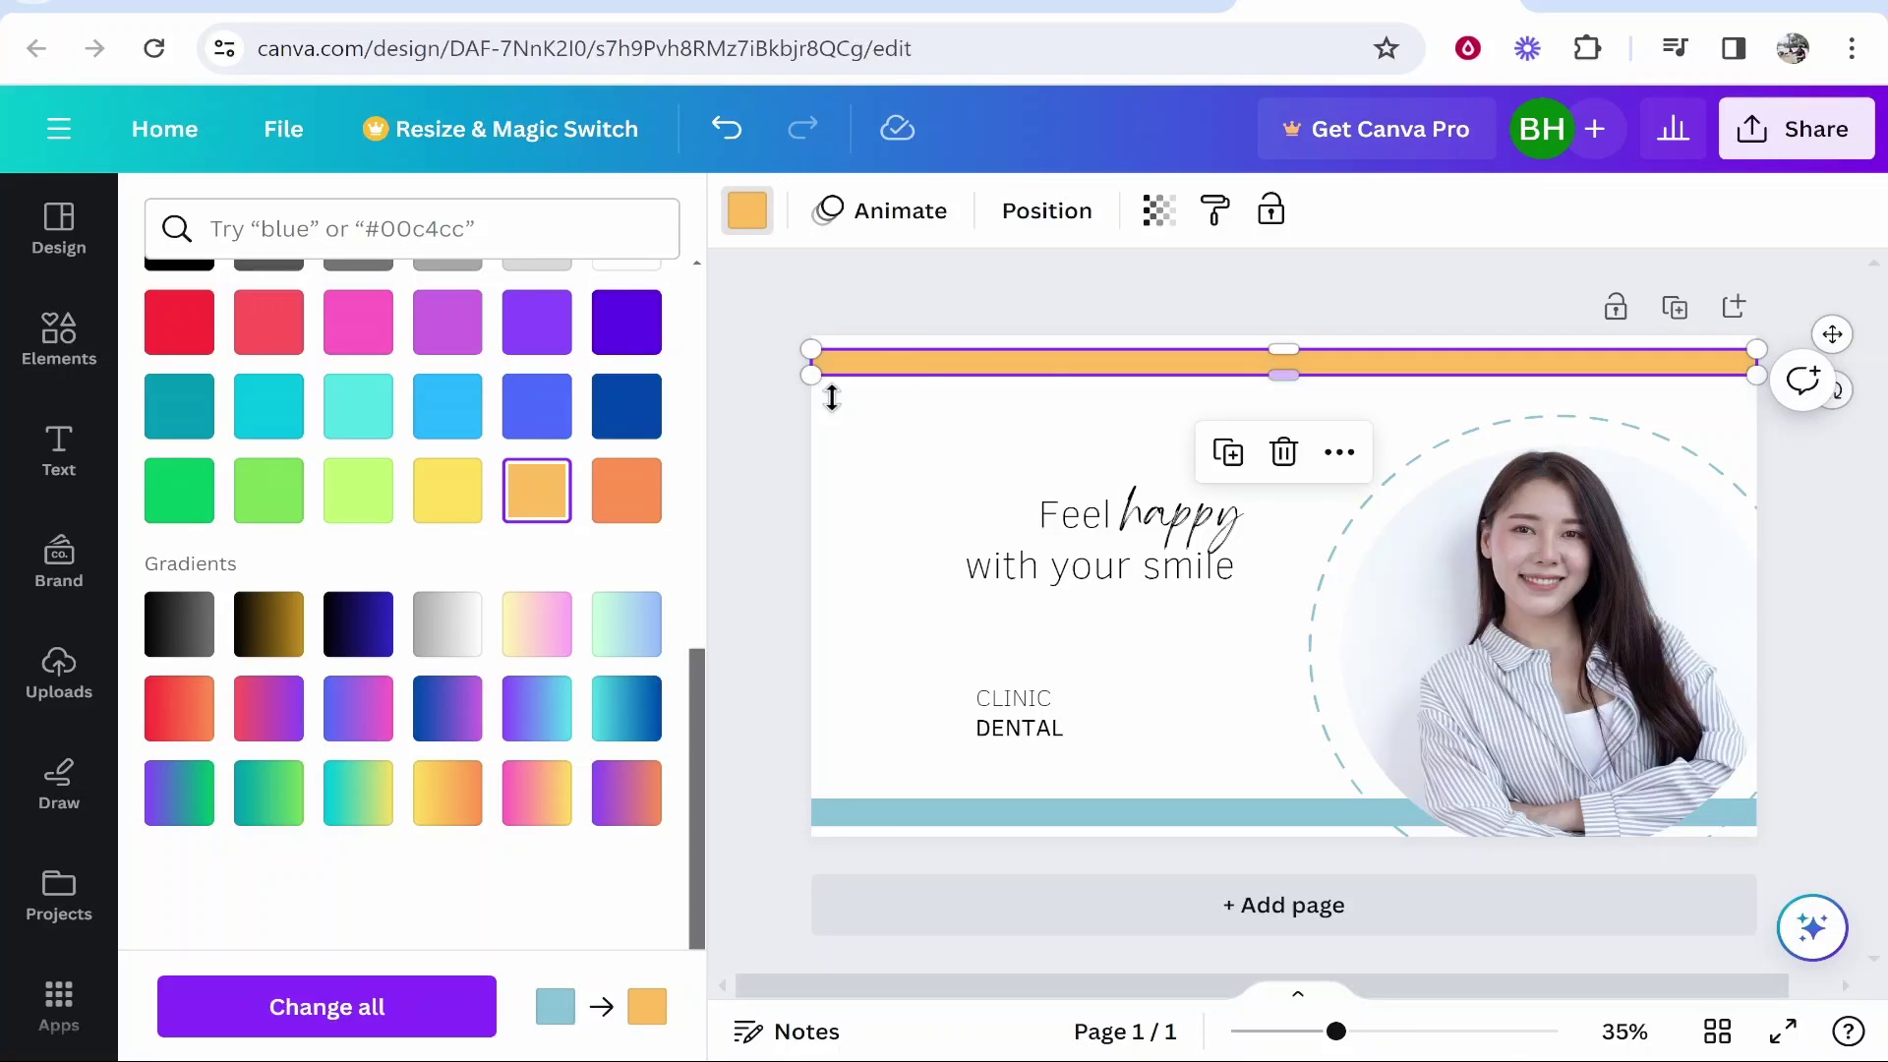
left_click(628, 510)
left_click(935, 384)
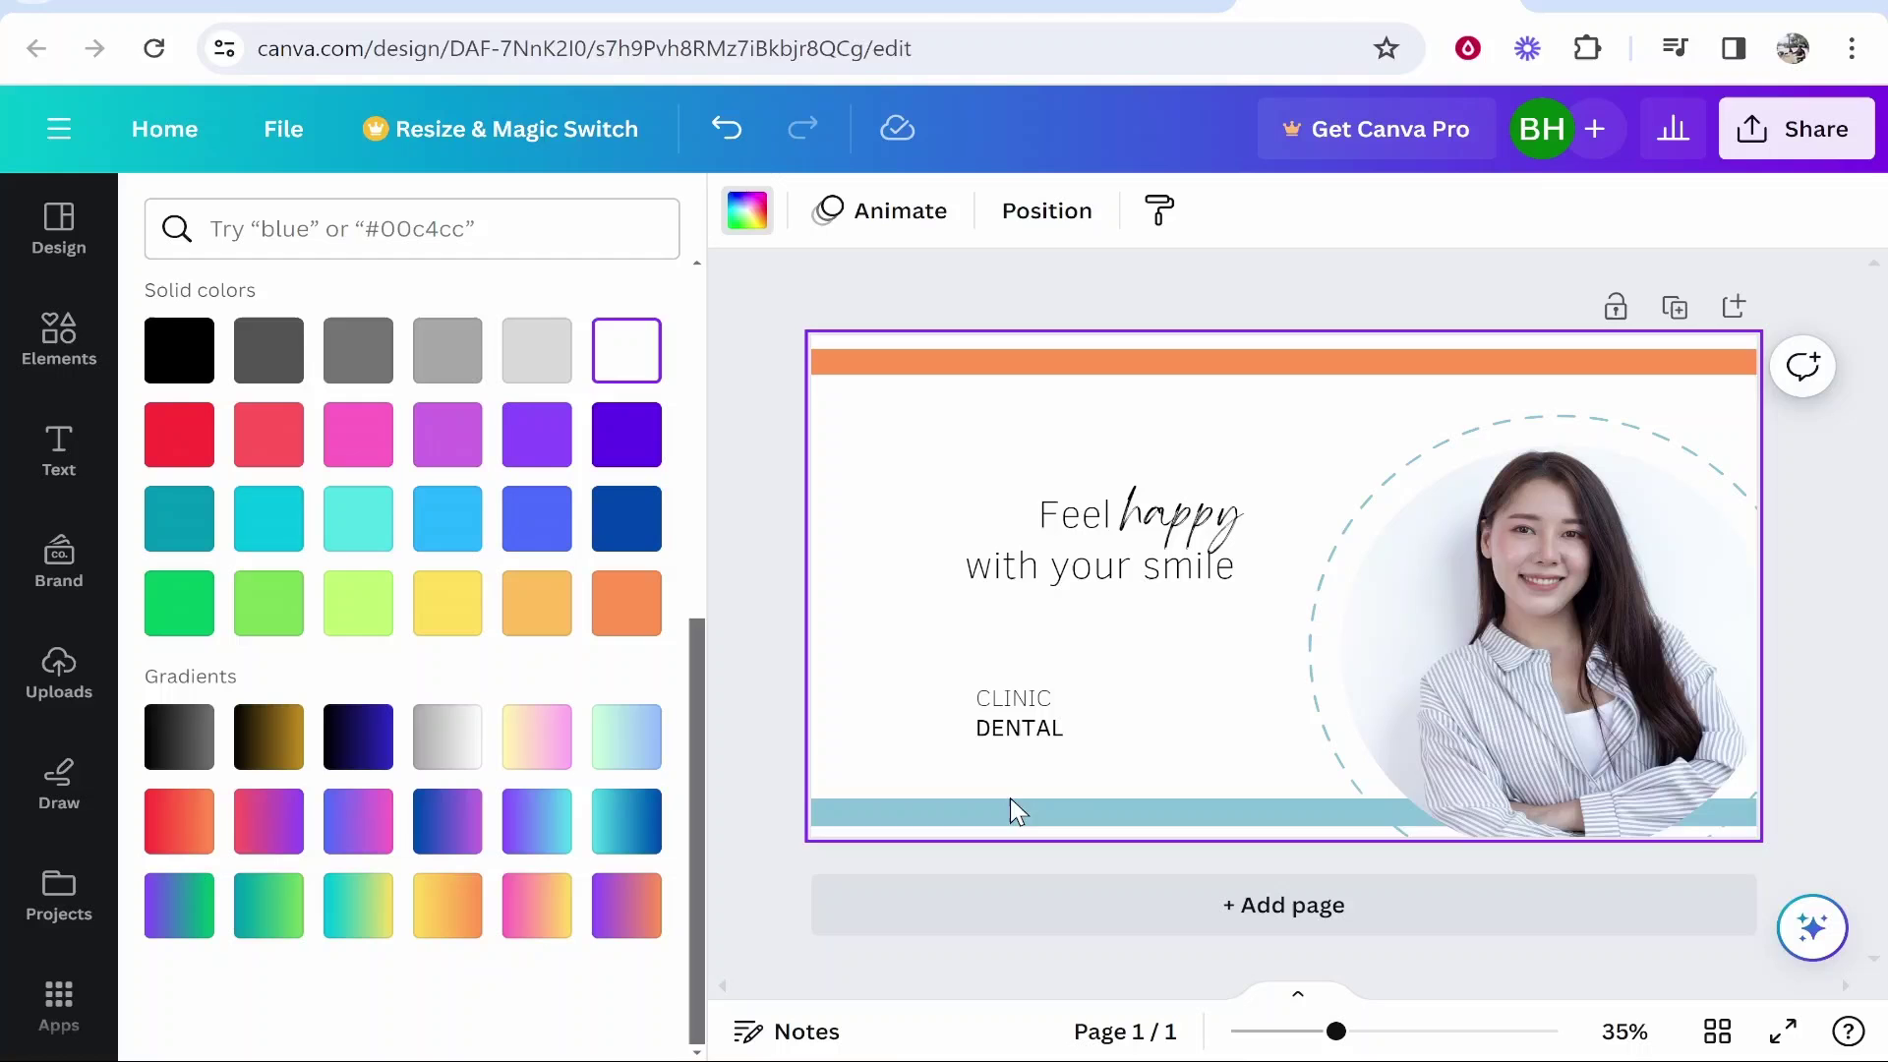
Apply the orange document colour to the bottom teal bar.
left_click(914, 814)
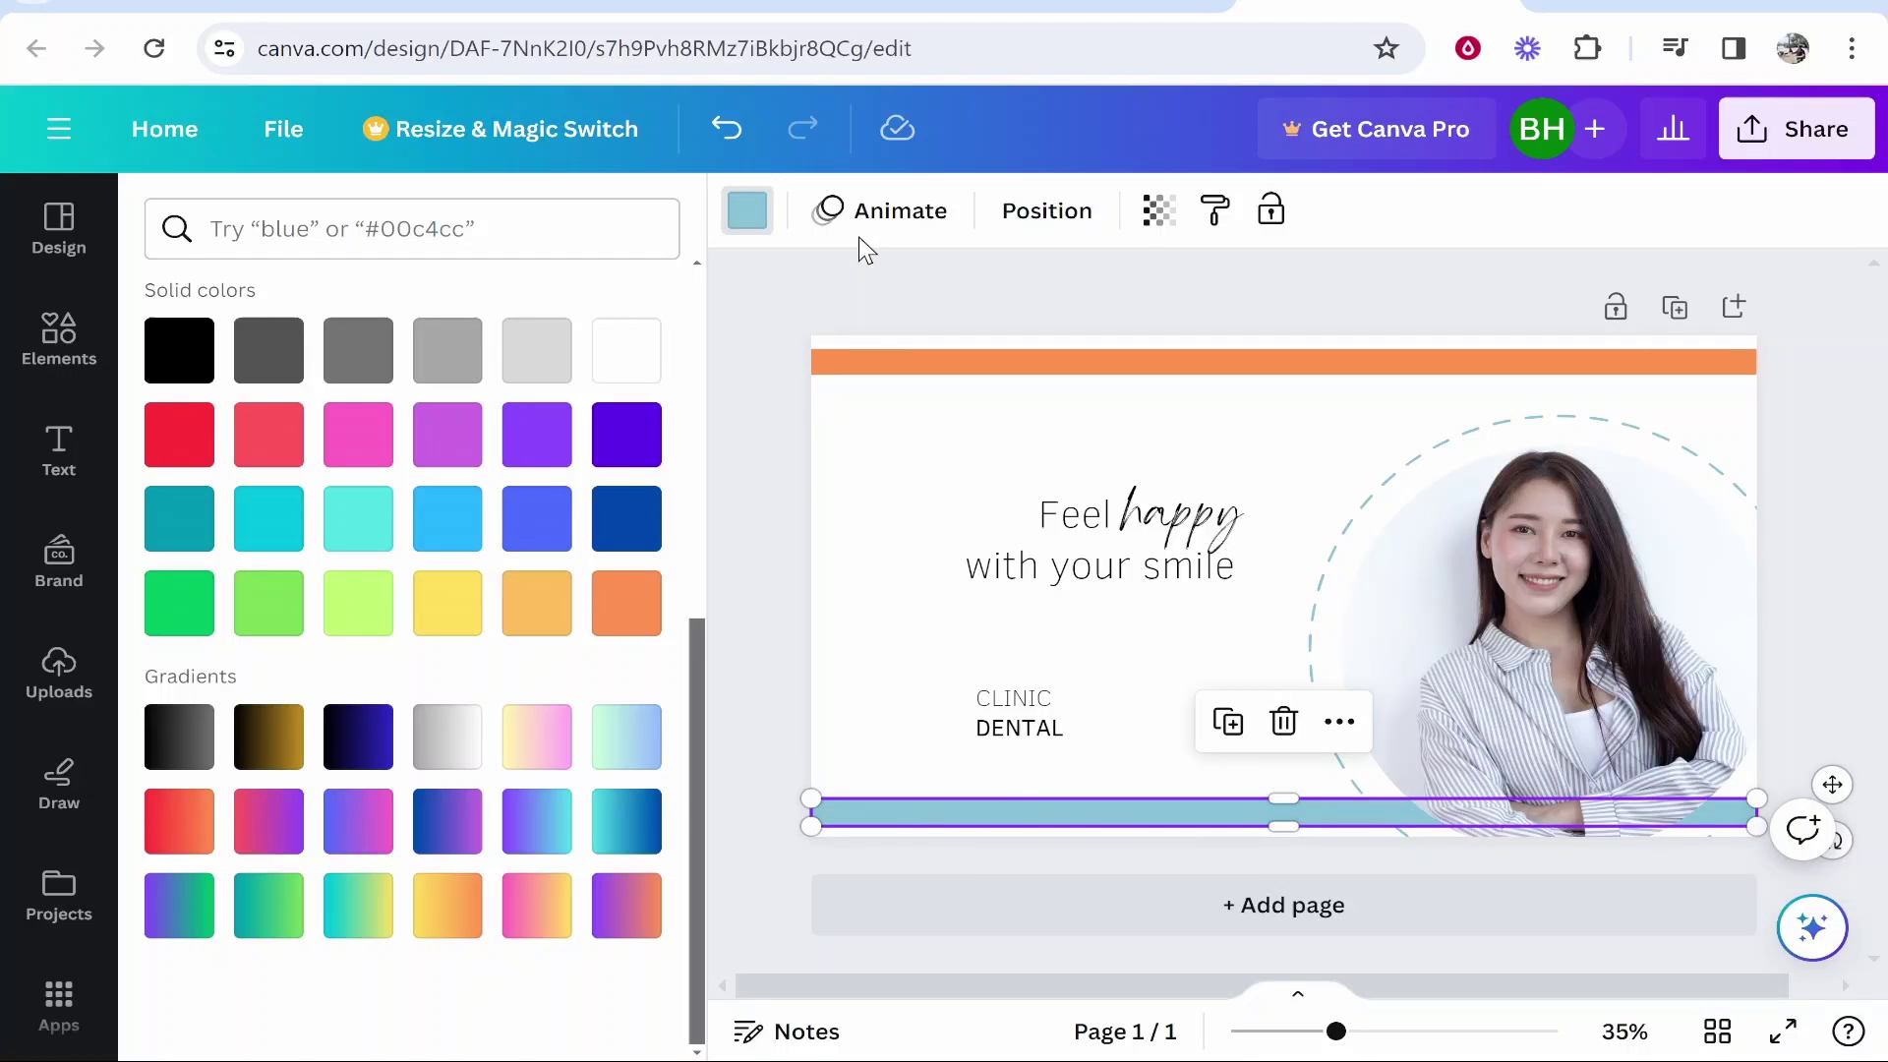
left_click(748, 213)
left_click(747, 216)
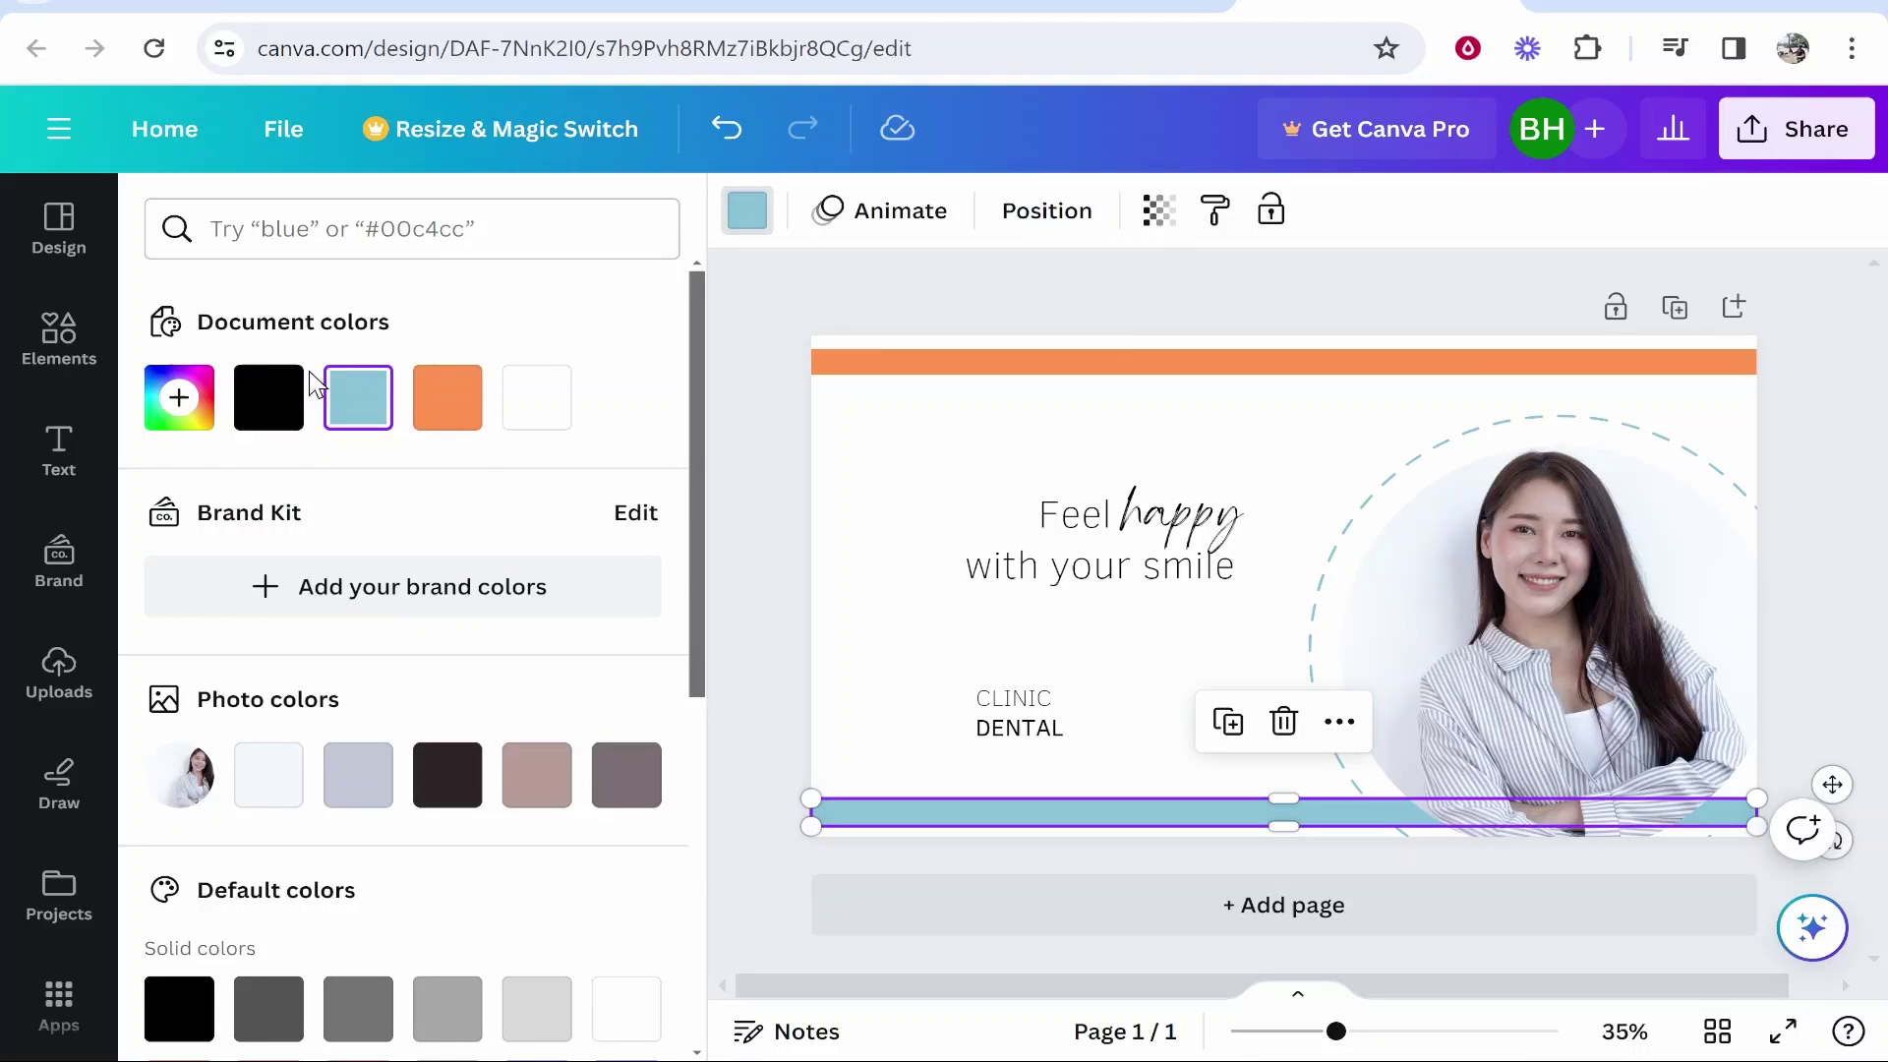
left_click(451, 403)
left_click(1477, 421)
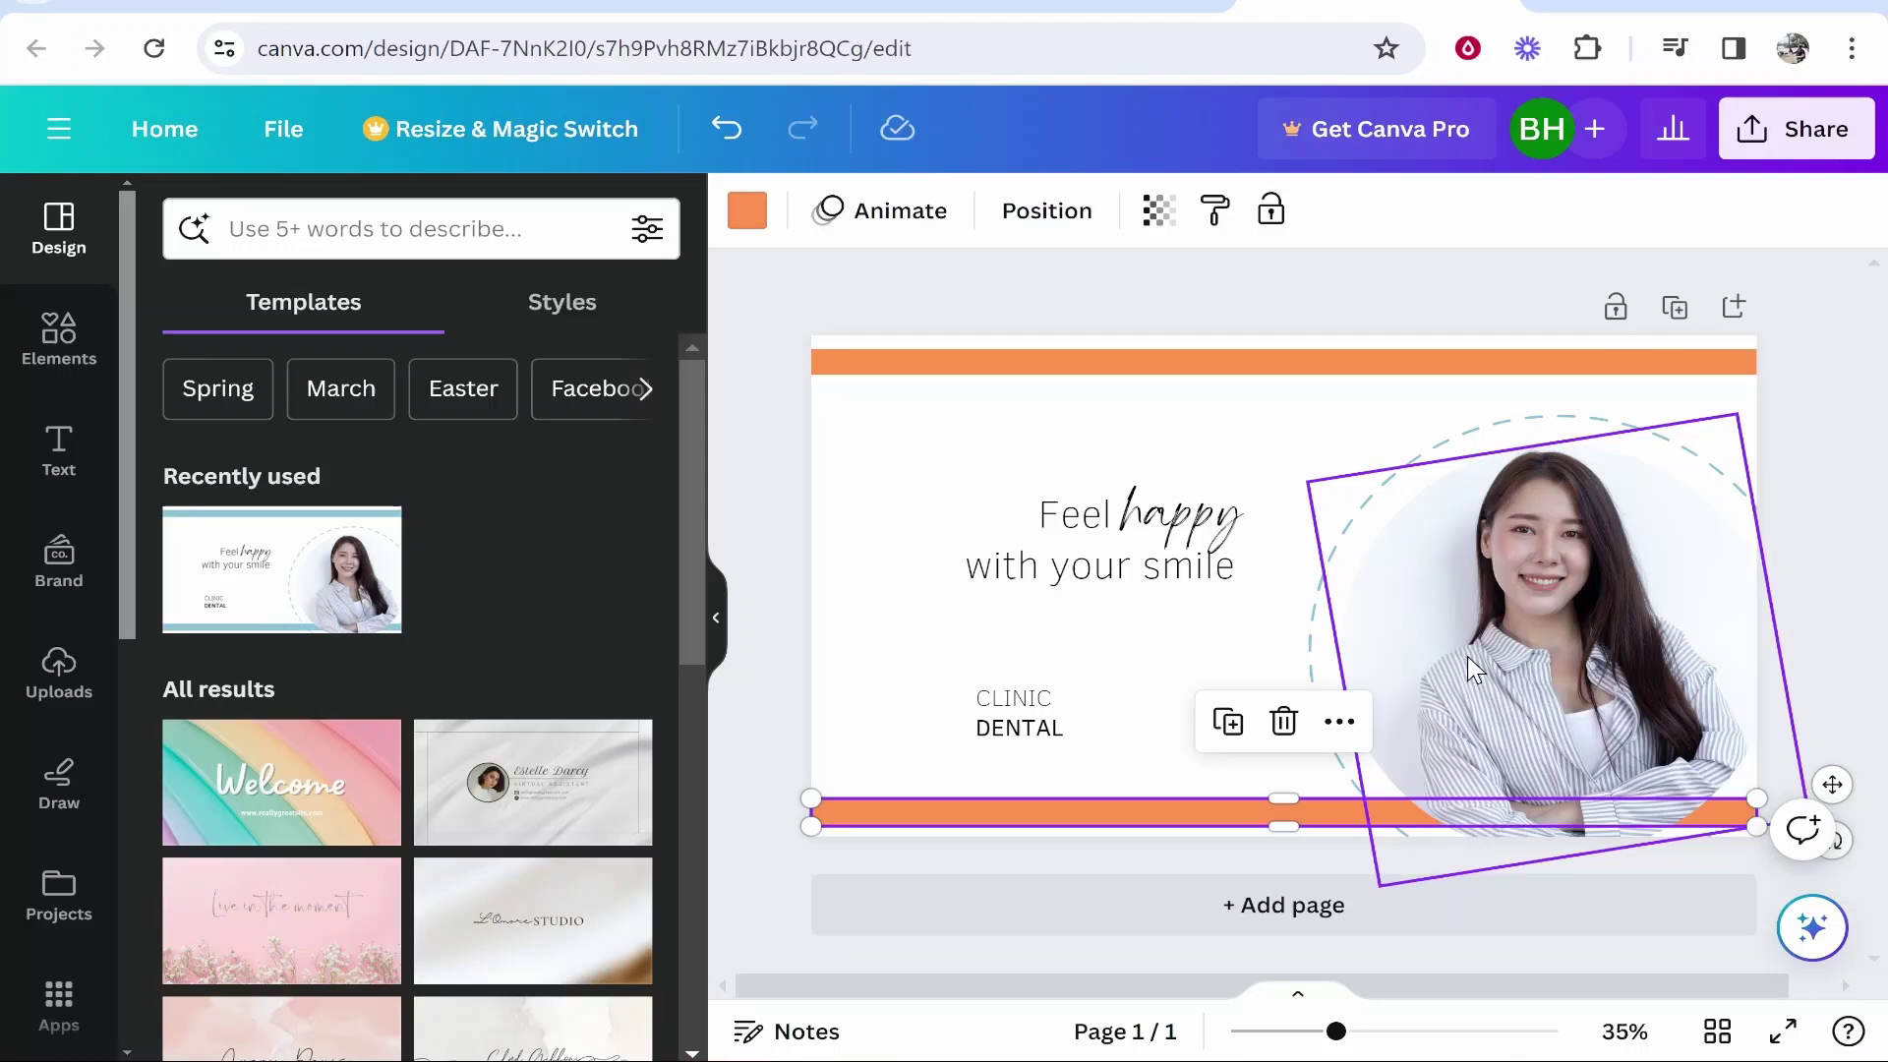
key("Escape")
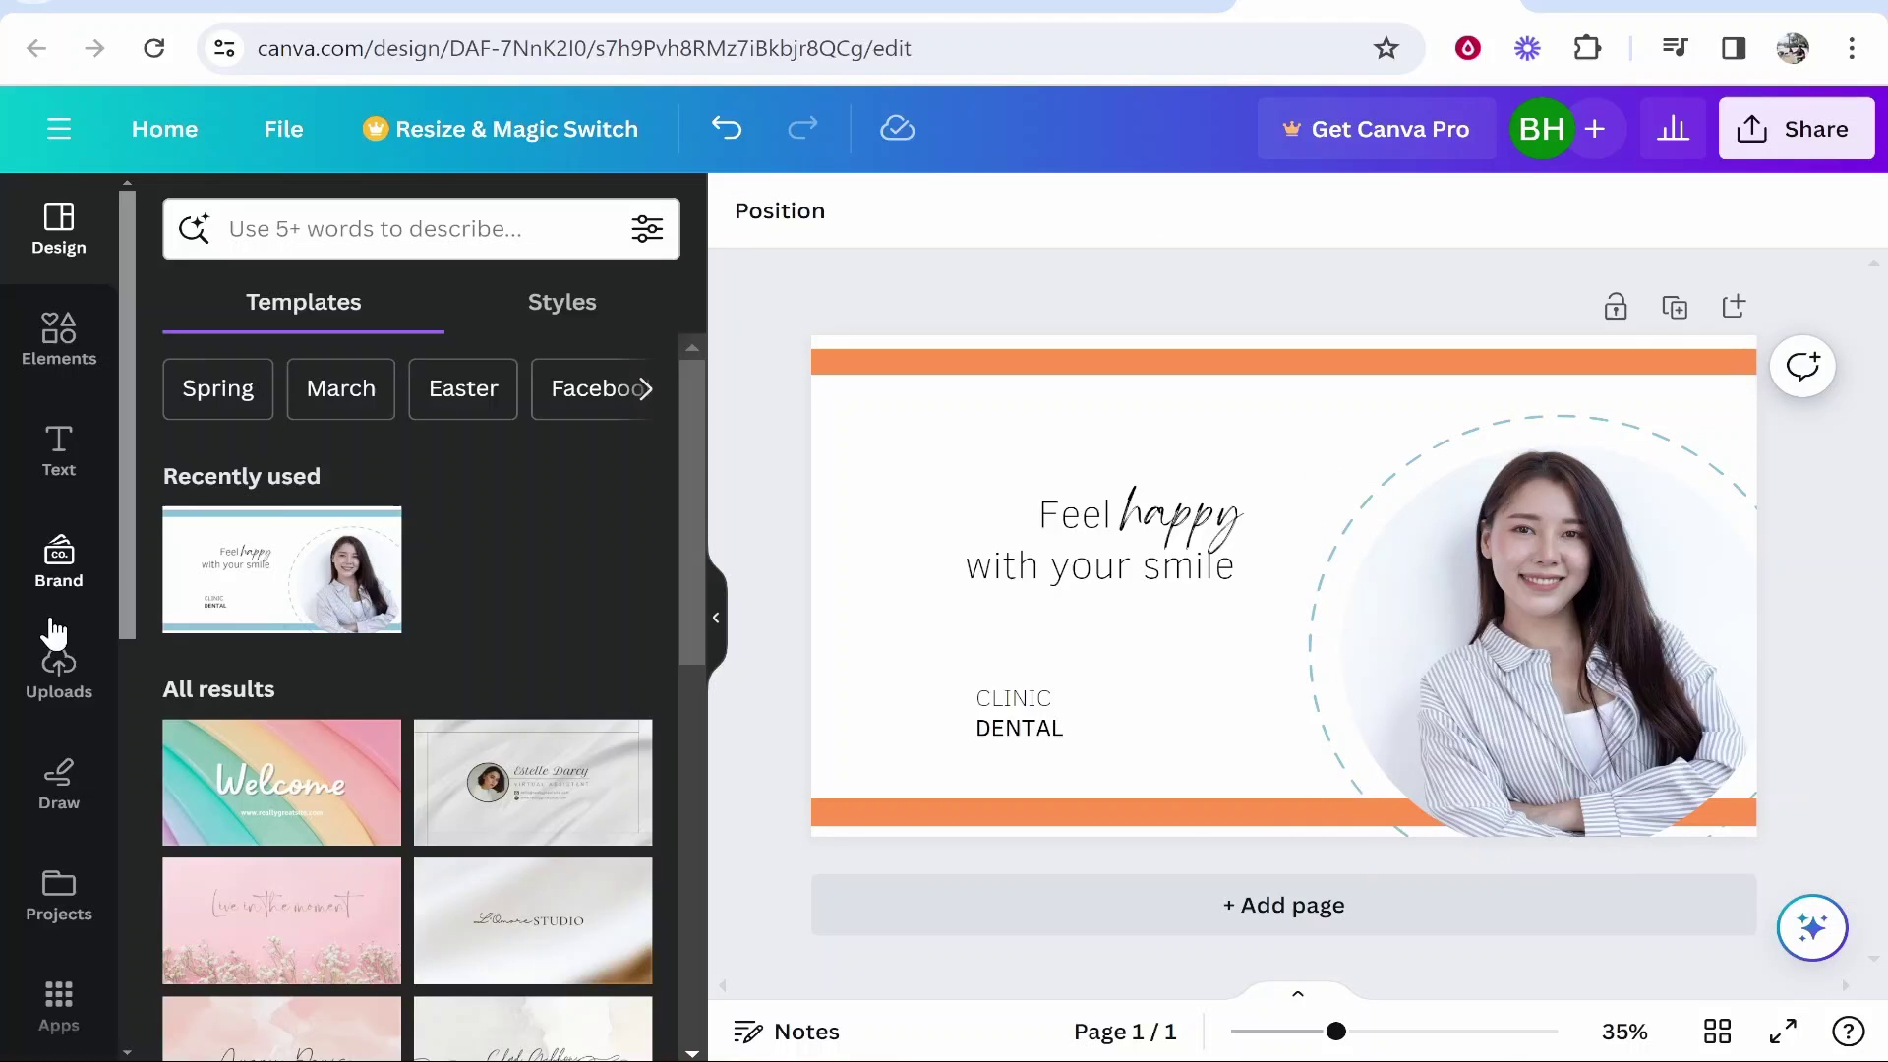
Open Uploads and cancel the file upload without adding a file.
left_click(57, 670)
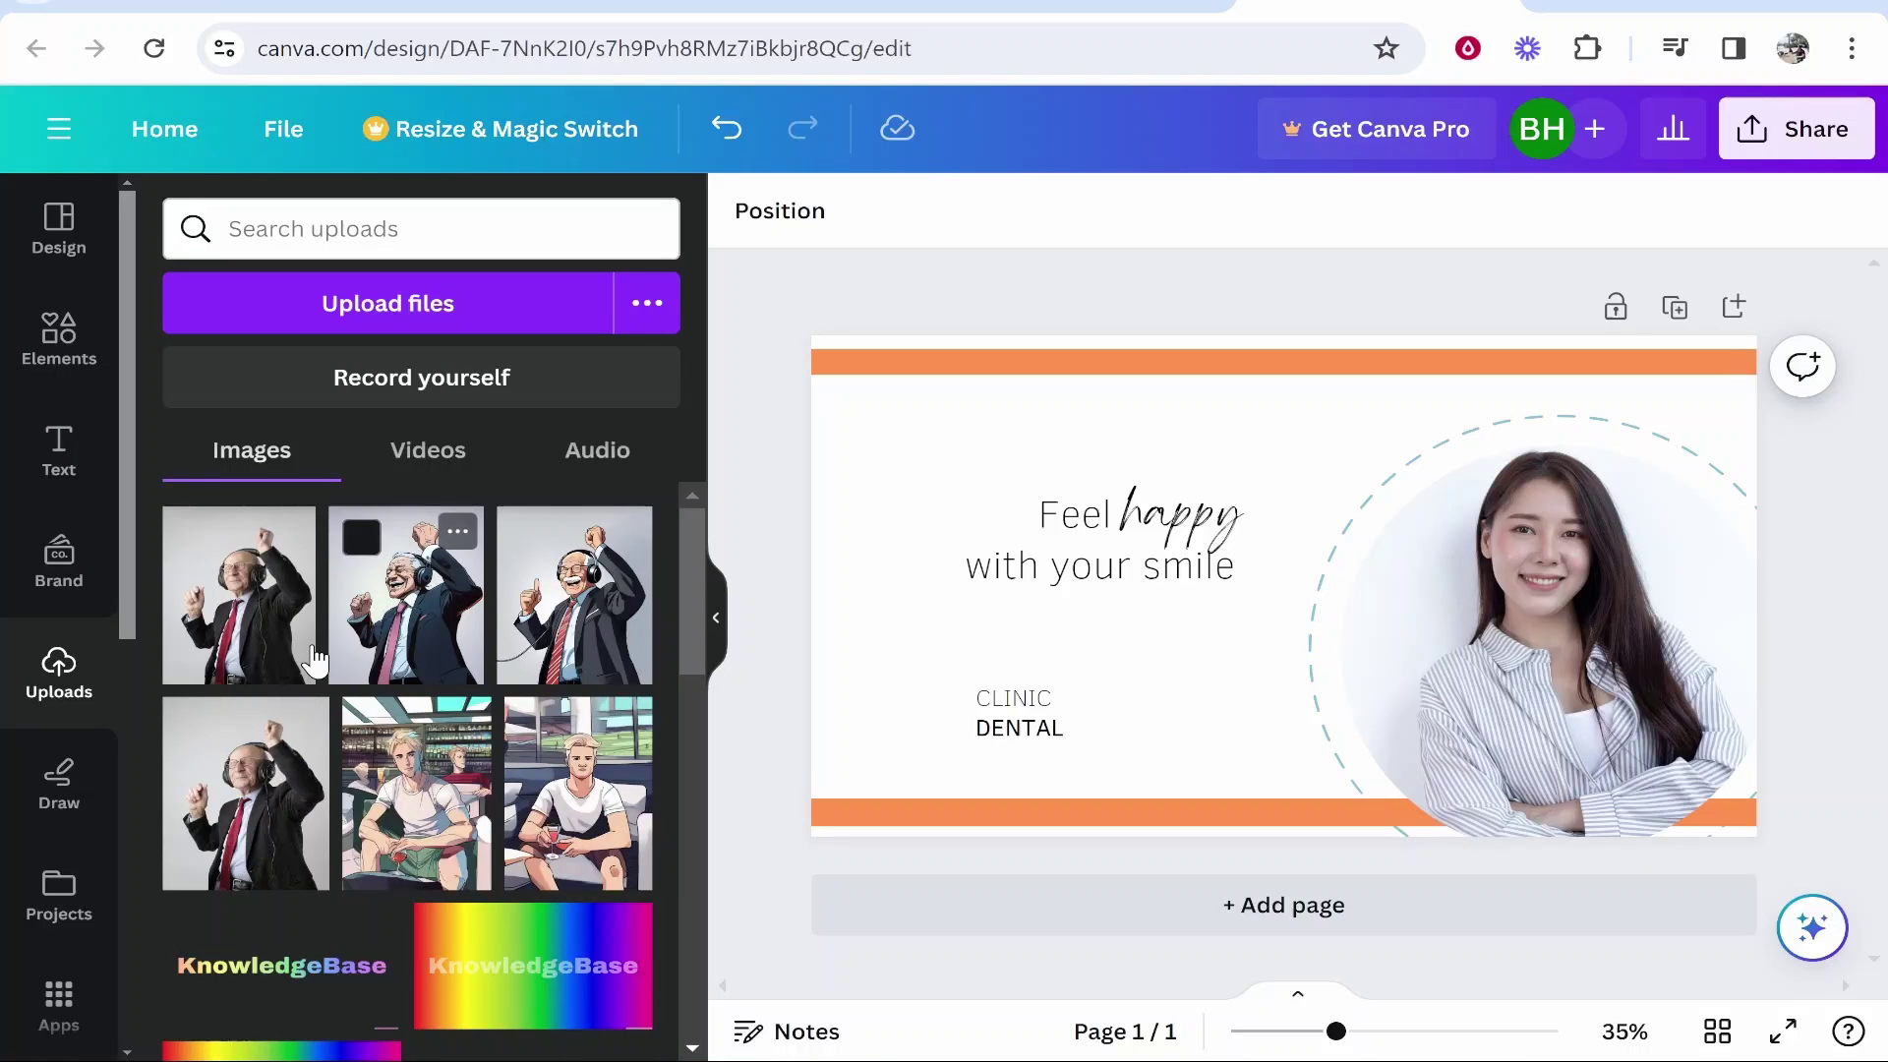
left_click(427, 310)
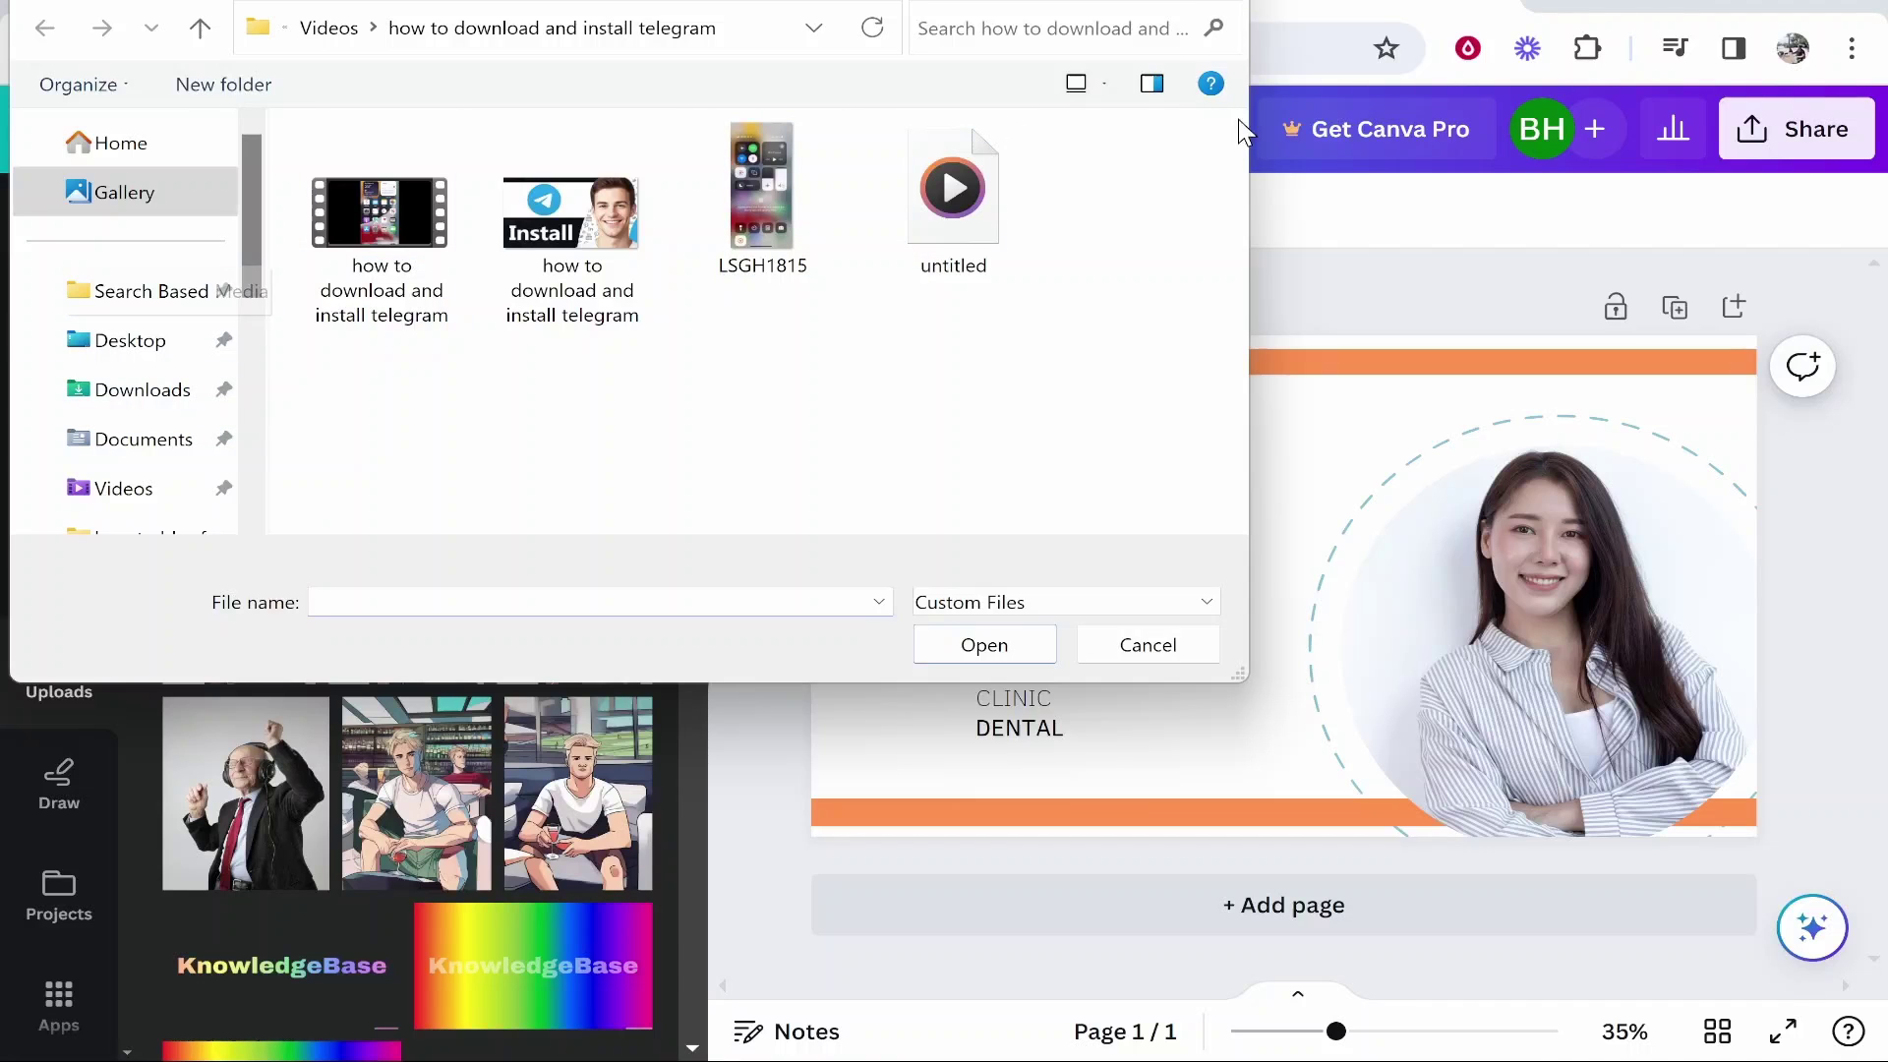
key("Escape")
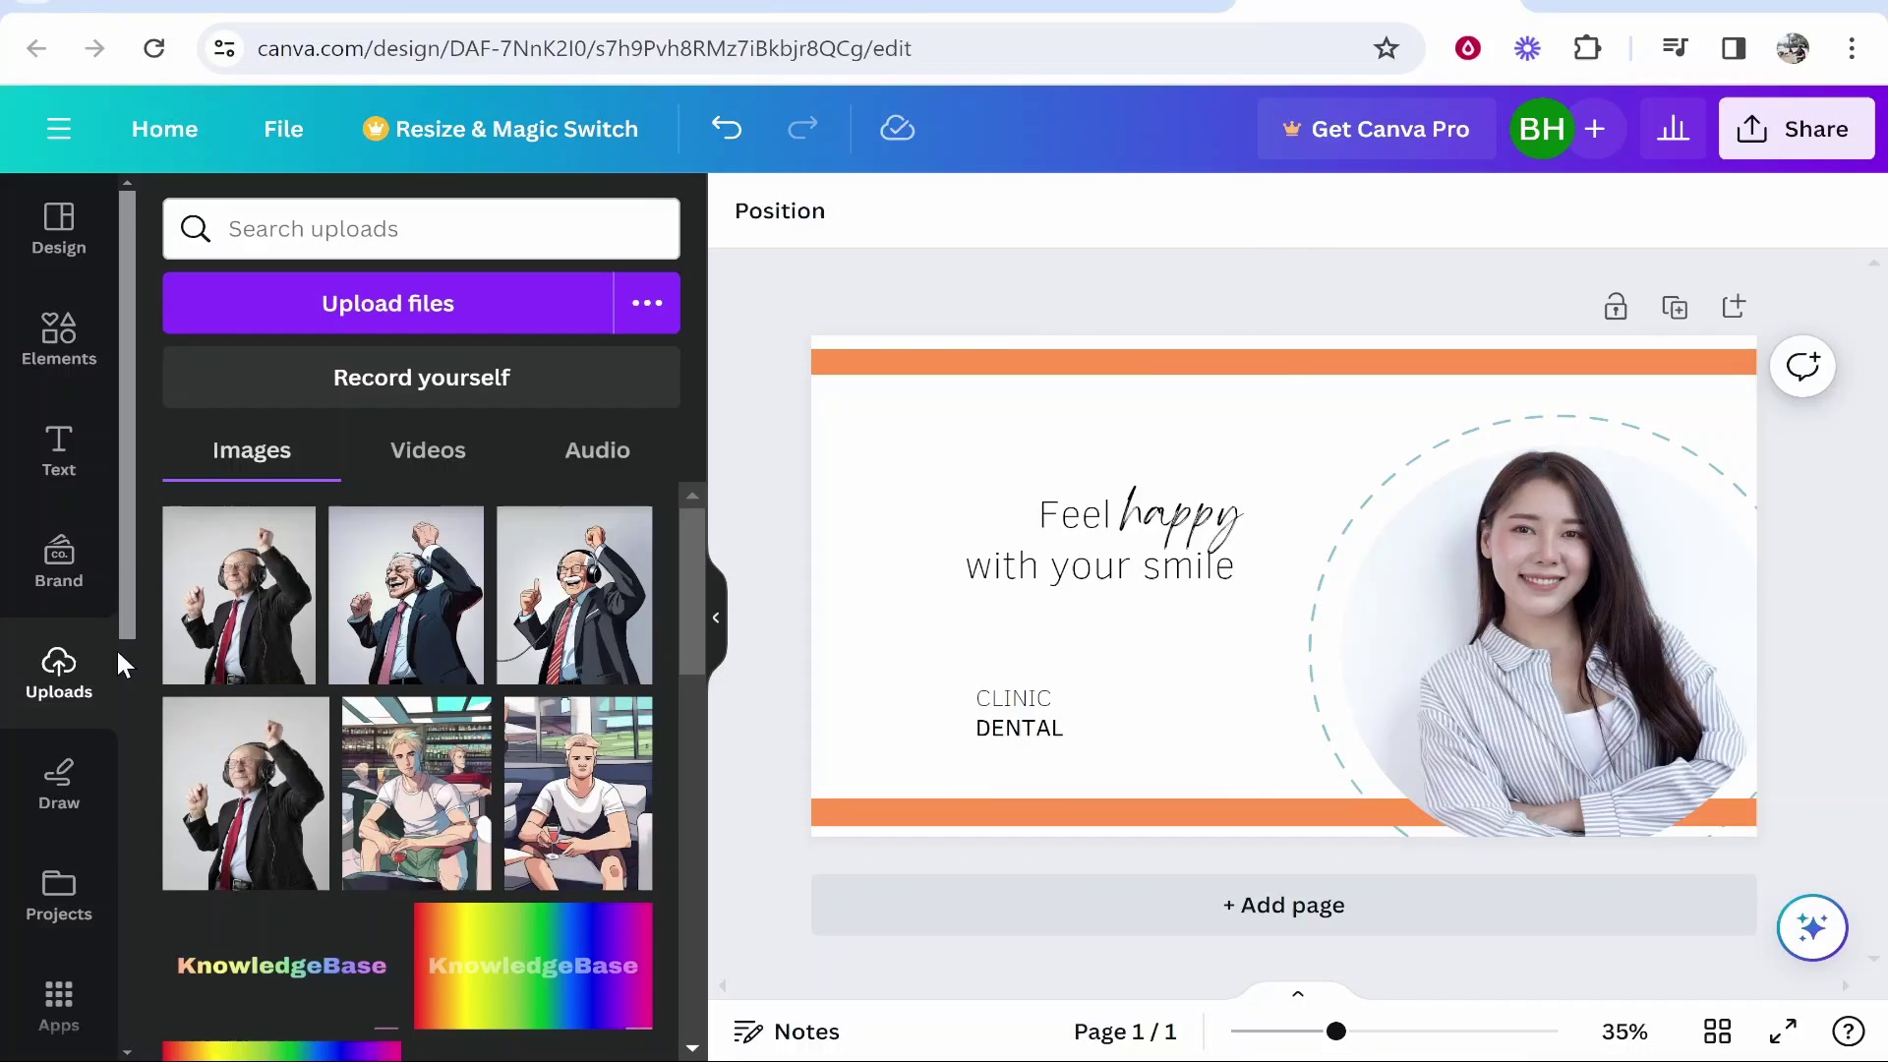
Open the Elements panel and its search box to browse the elements library.
left_click(61, 342)
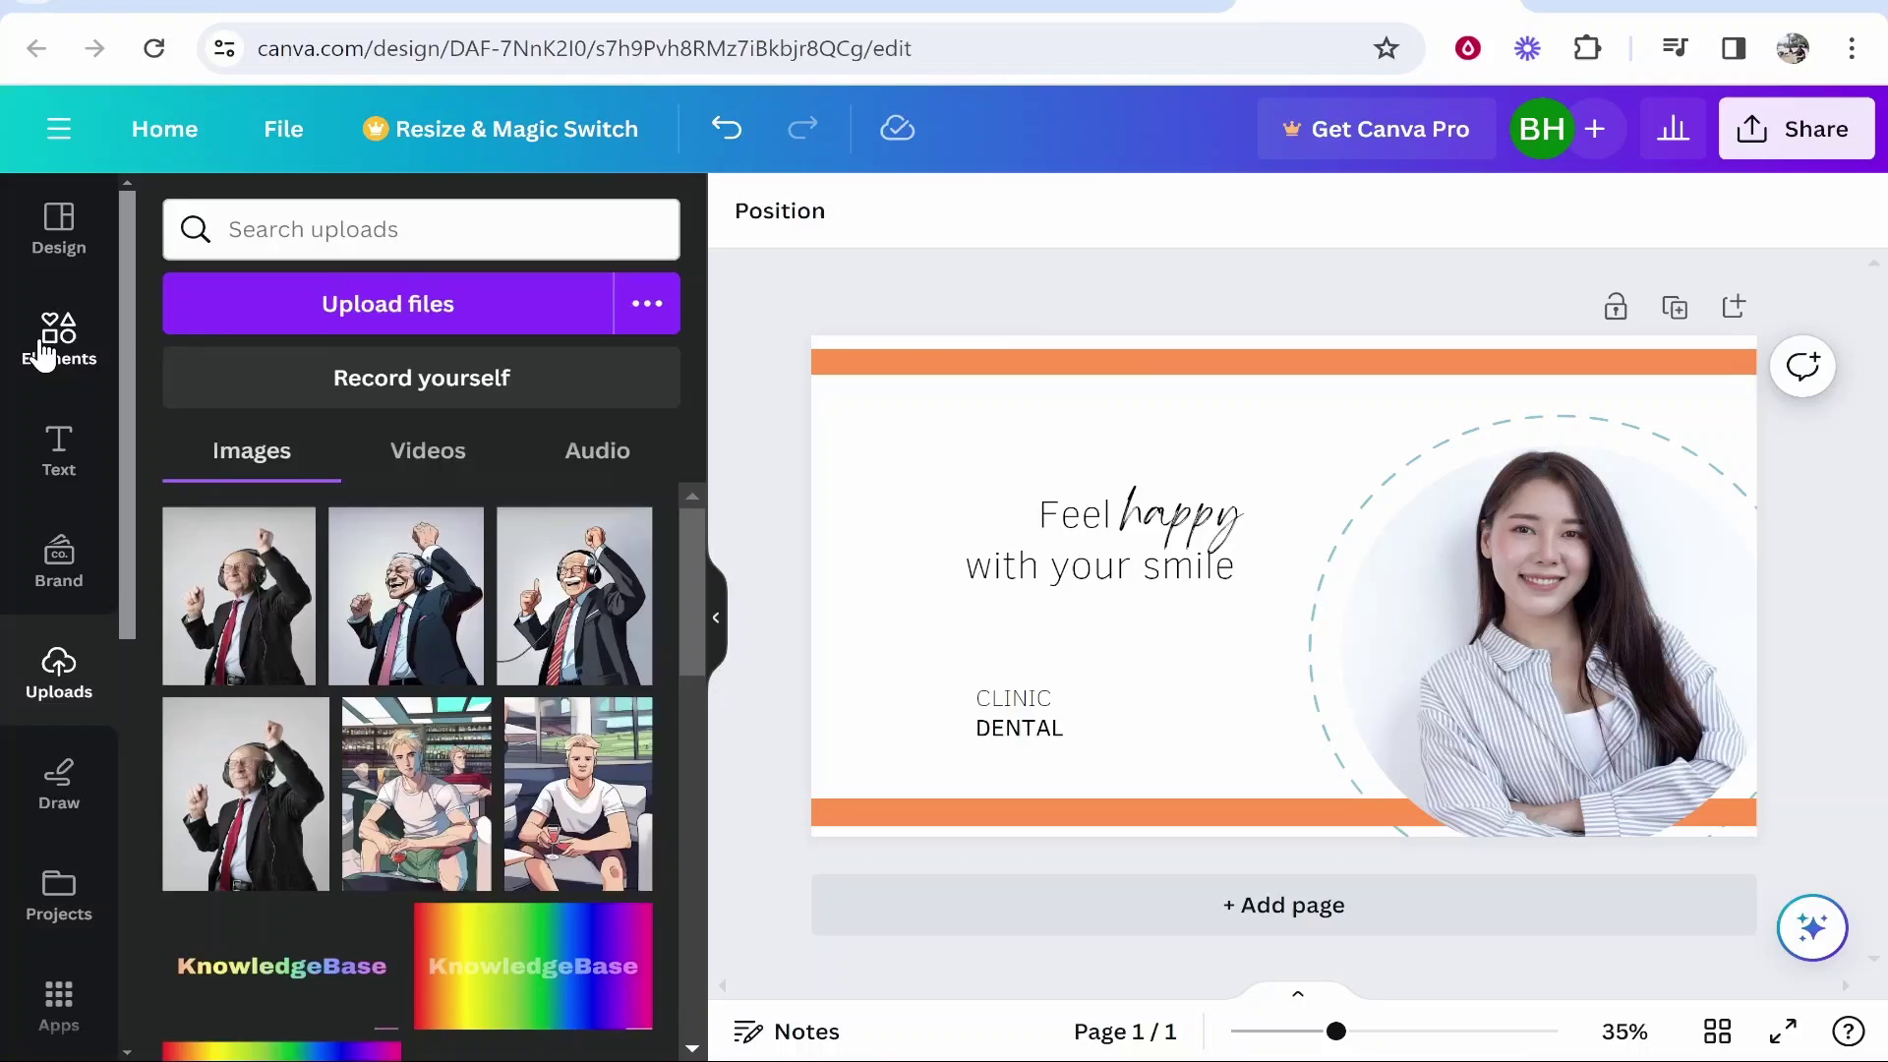
left_click(294, 236)
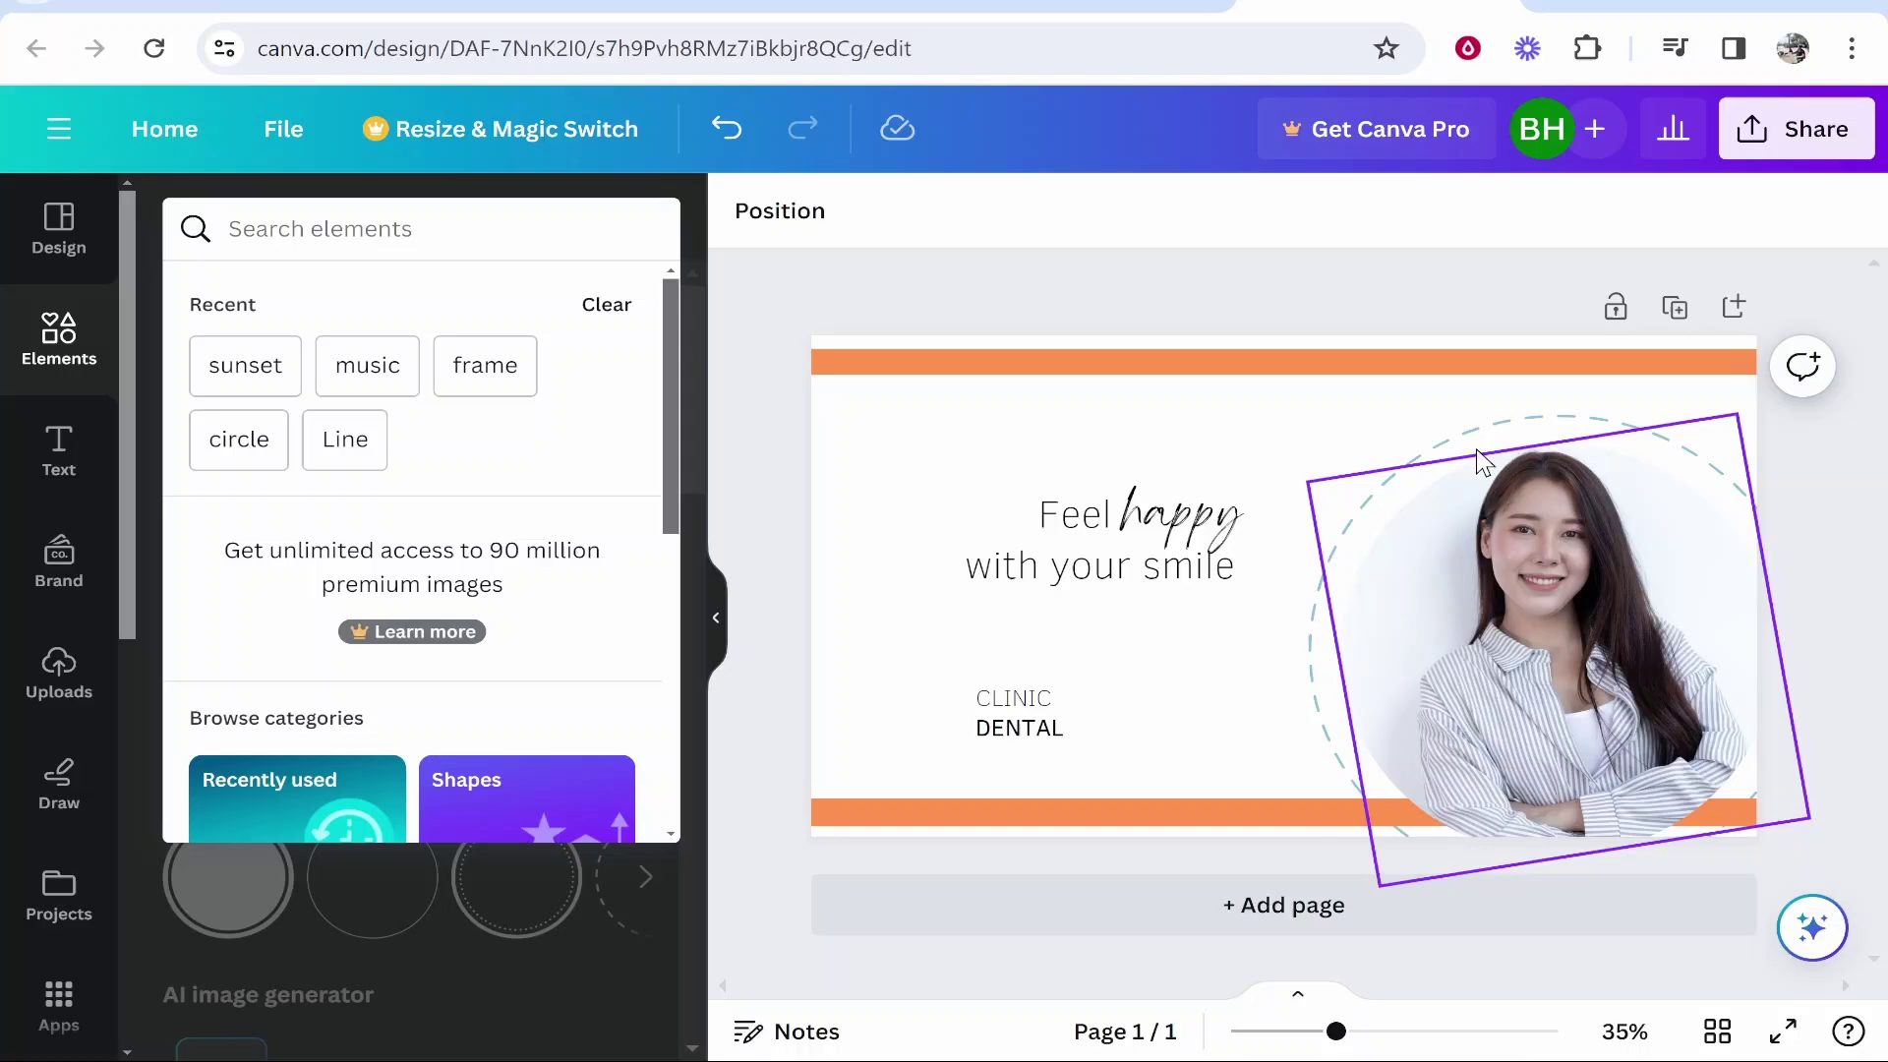
scroll(312, 497, "down", 10)
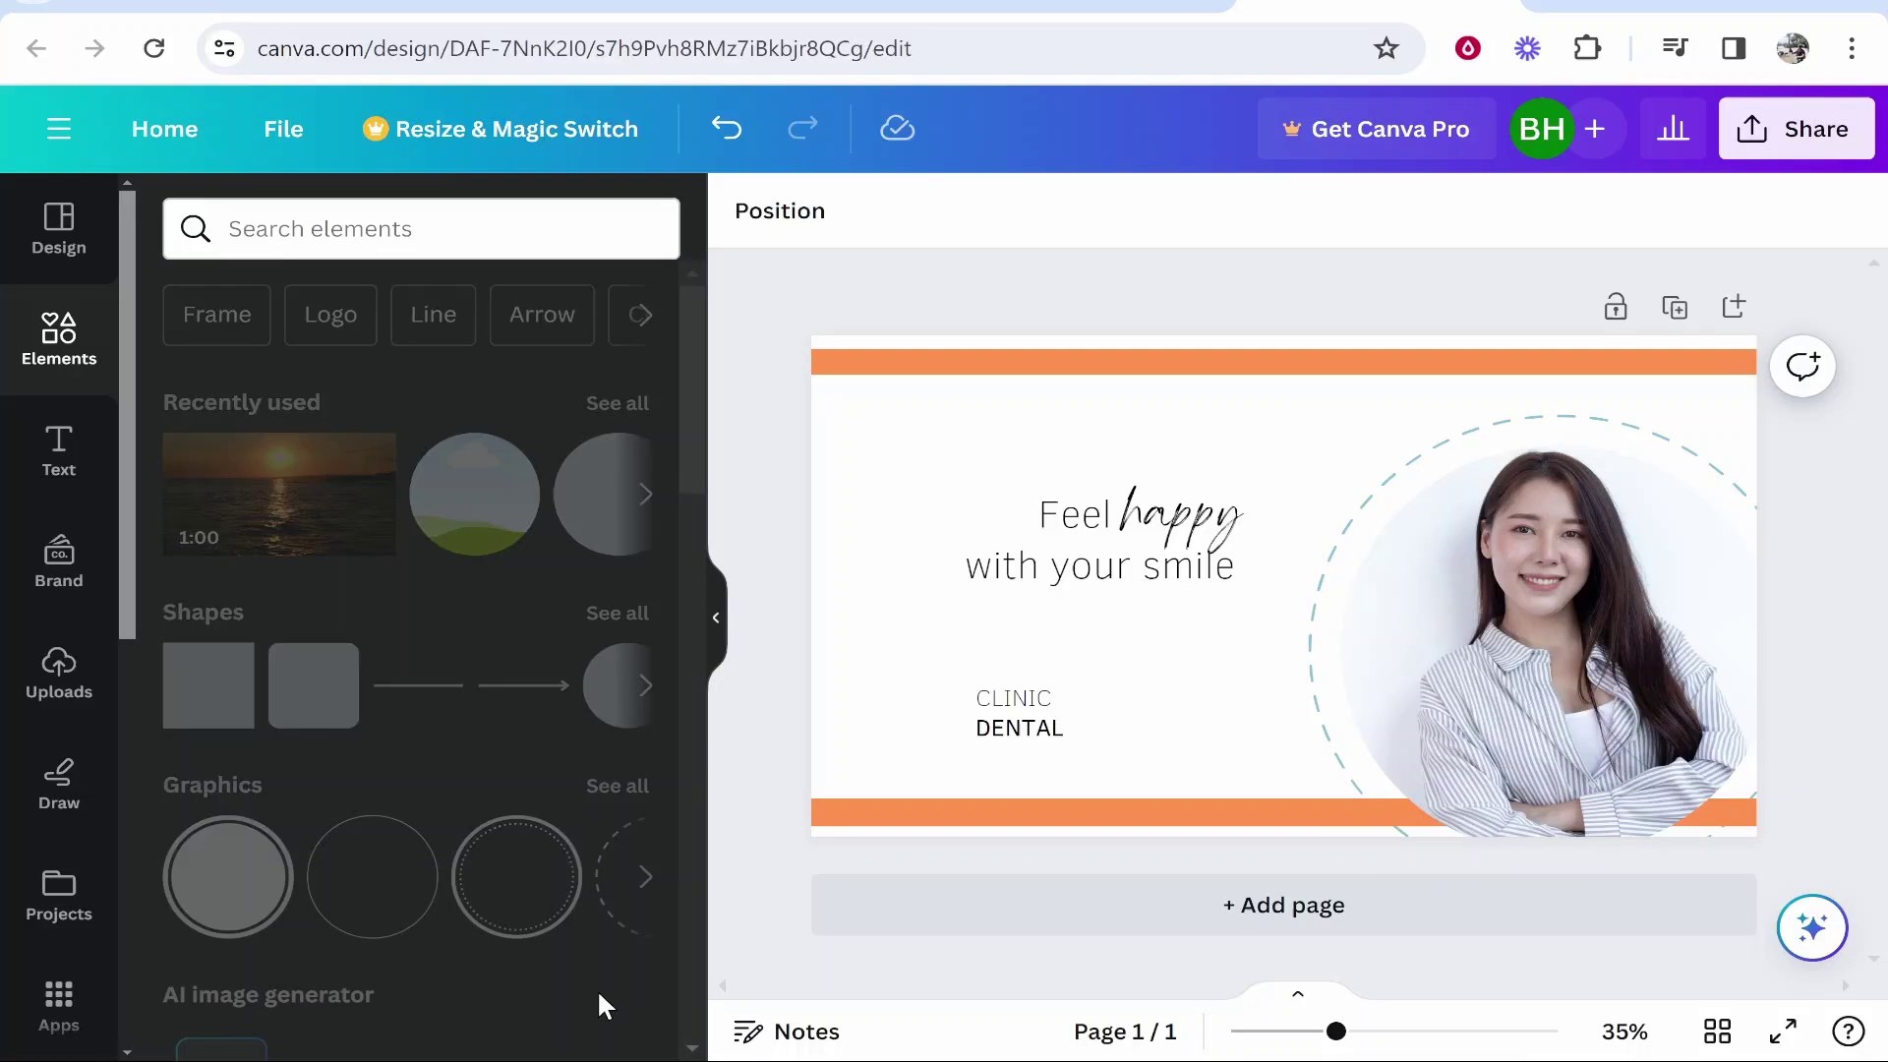
Drop the man's uploaded photo into the circle frame, replacing the woman.
scroll(197, 609, "down", 2)
scroll(158, 580, "up", 3)
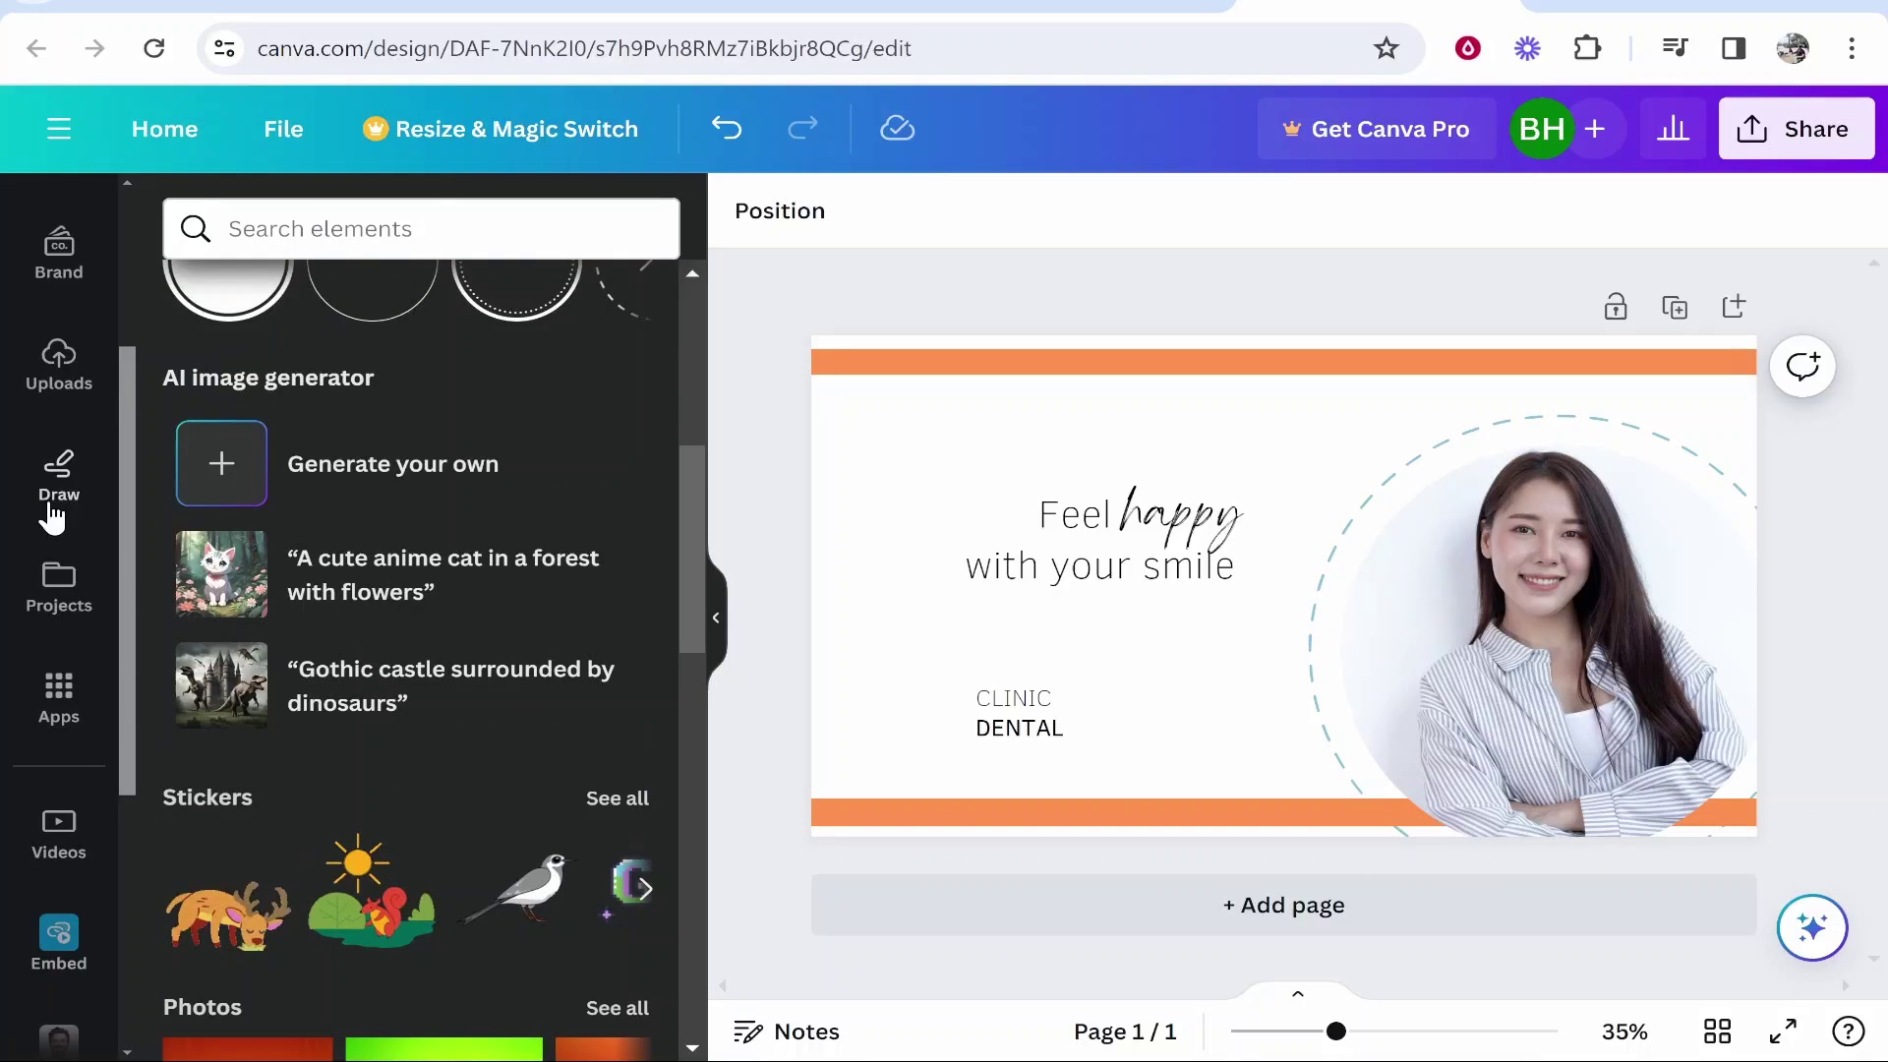
left_click(59, 366)
scroll(564, 570, "down", 10)
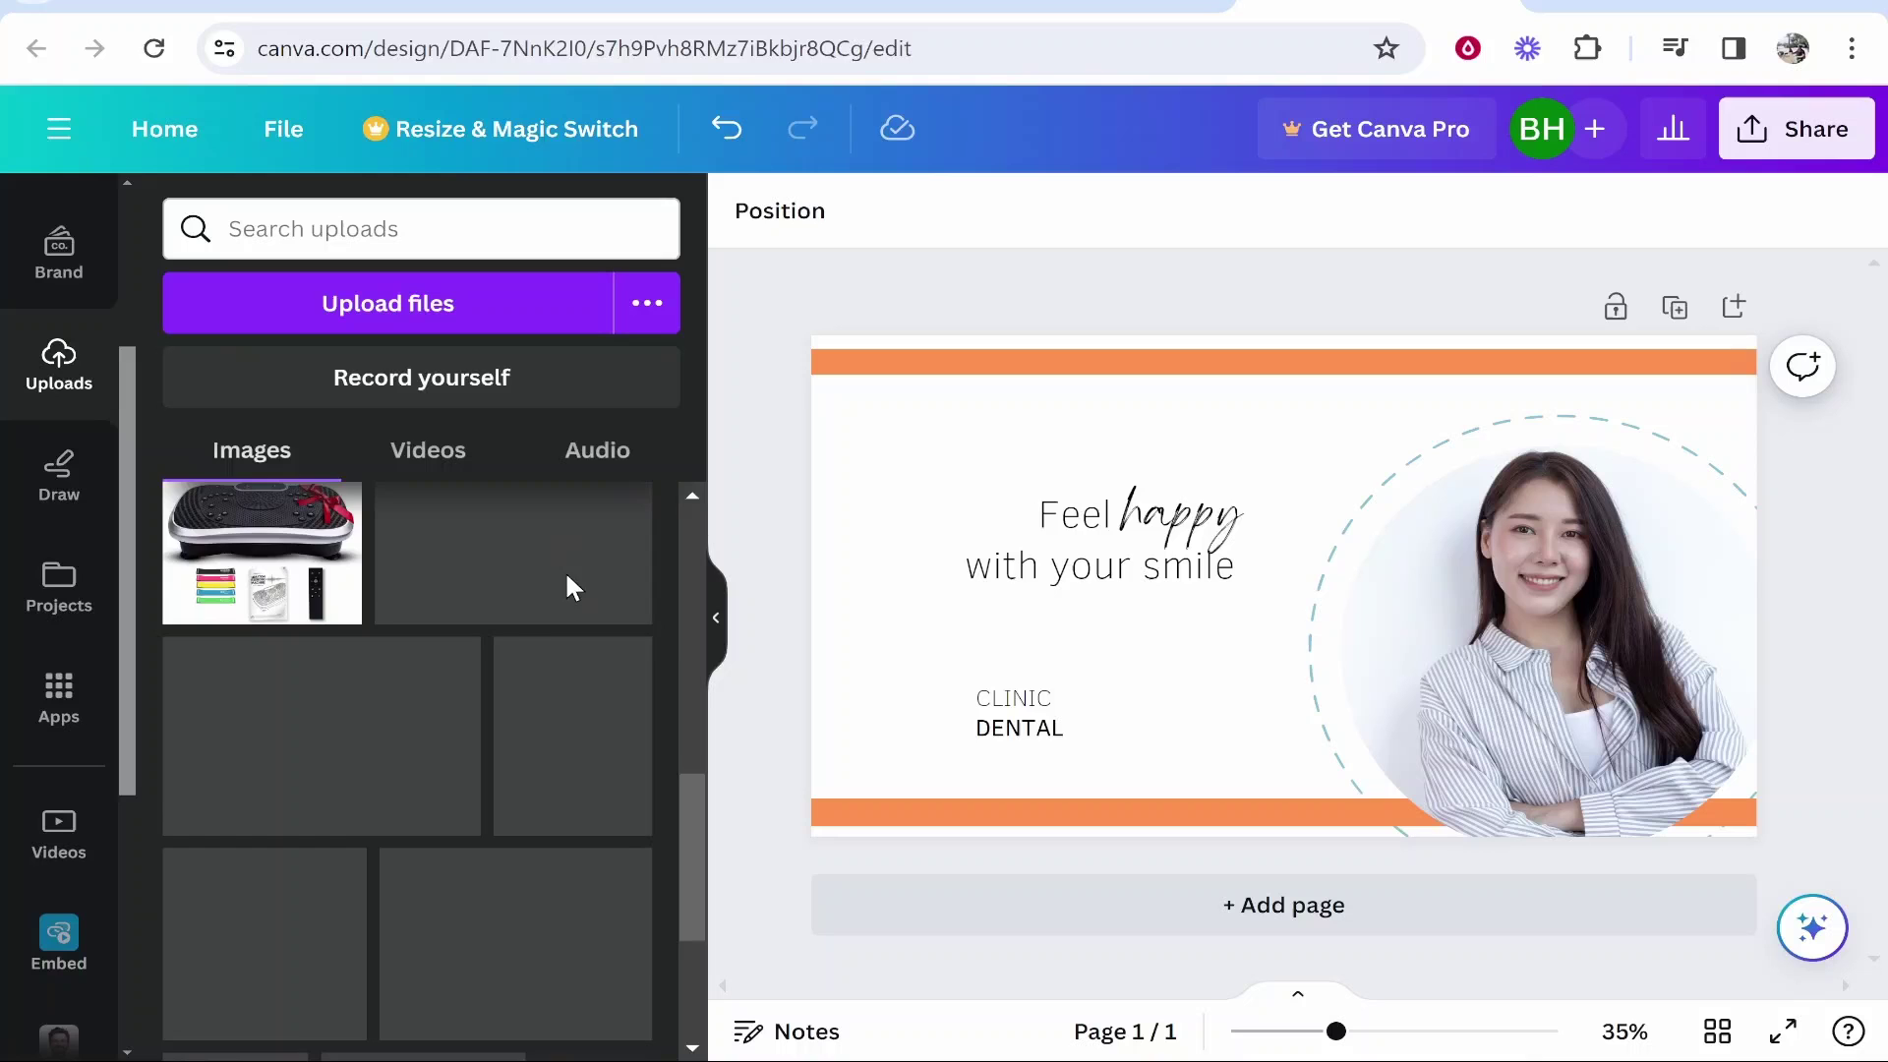
scroll(523, 759, "up", 3)
scroll(521, 752, "down", 3)
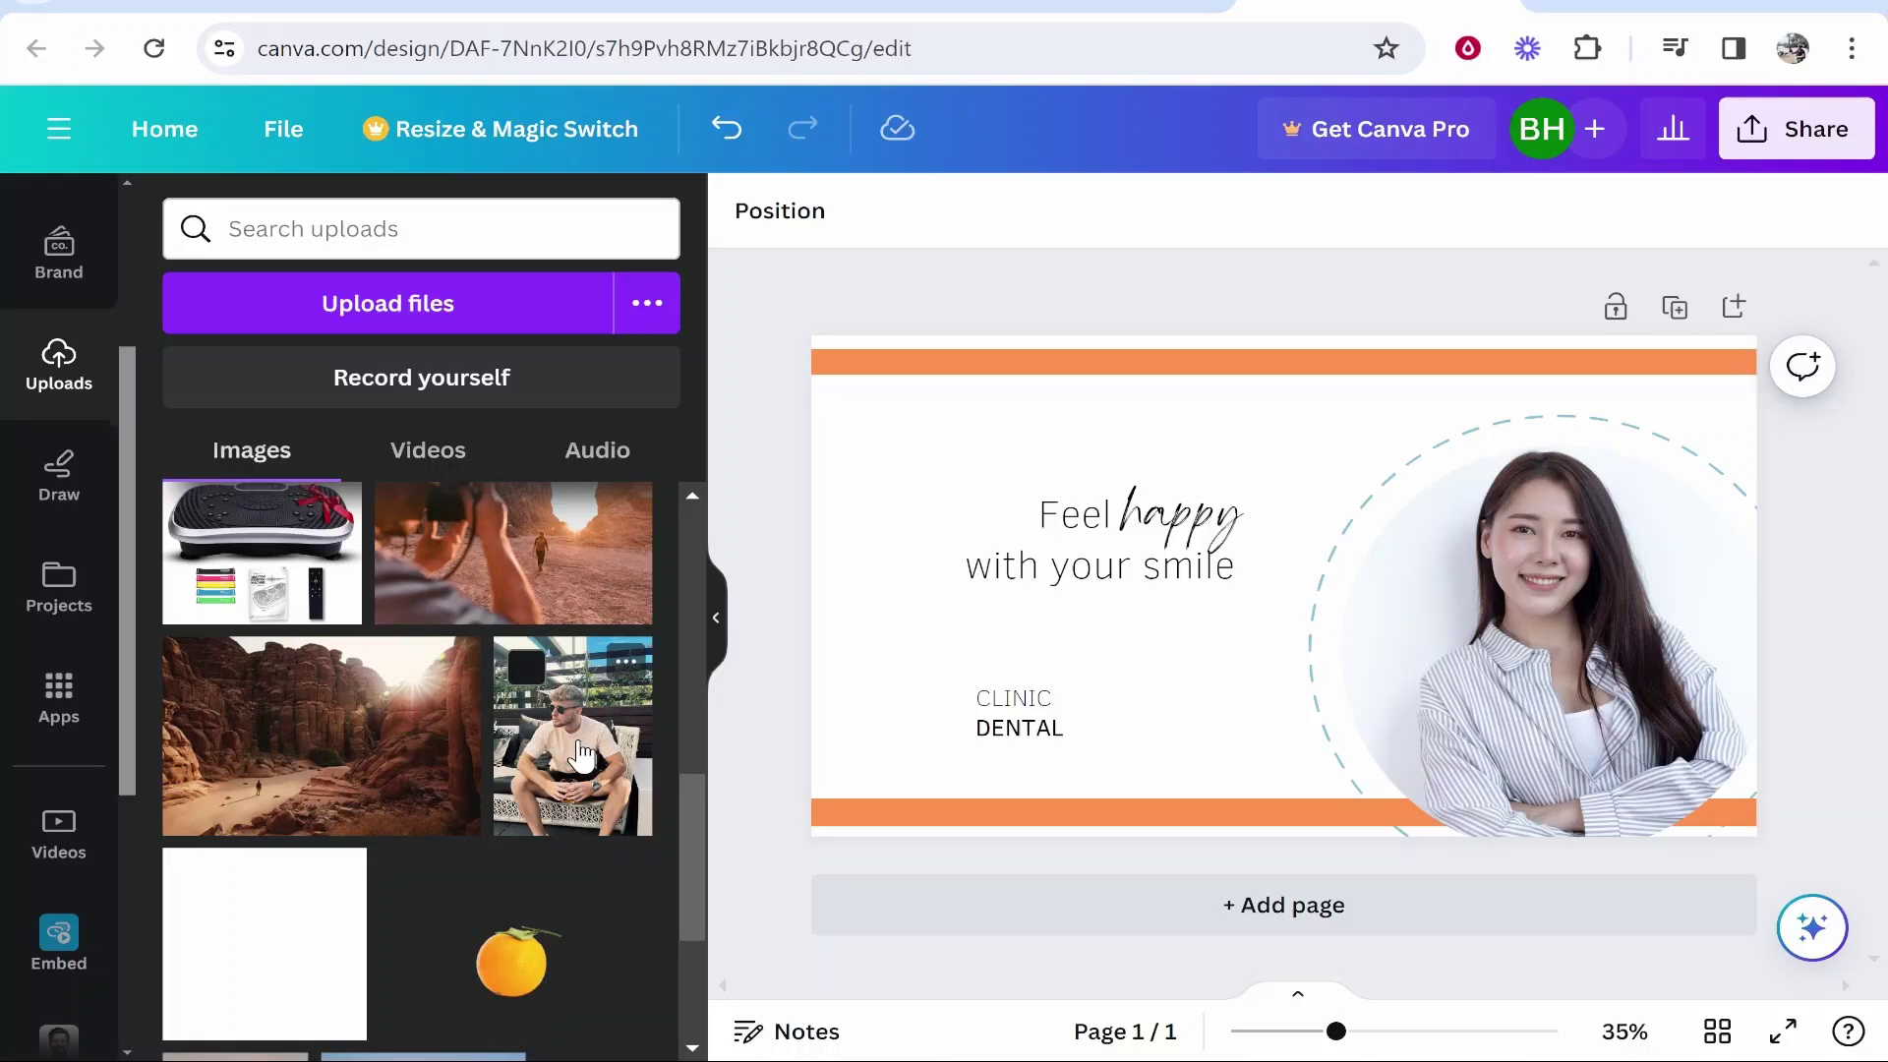
mouse_move(552, 780)
left_click_drag(568, 767, 1546, 506)
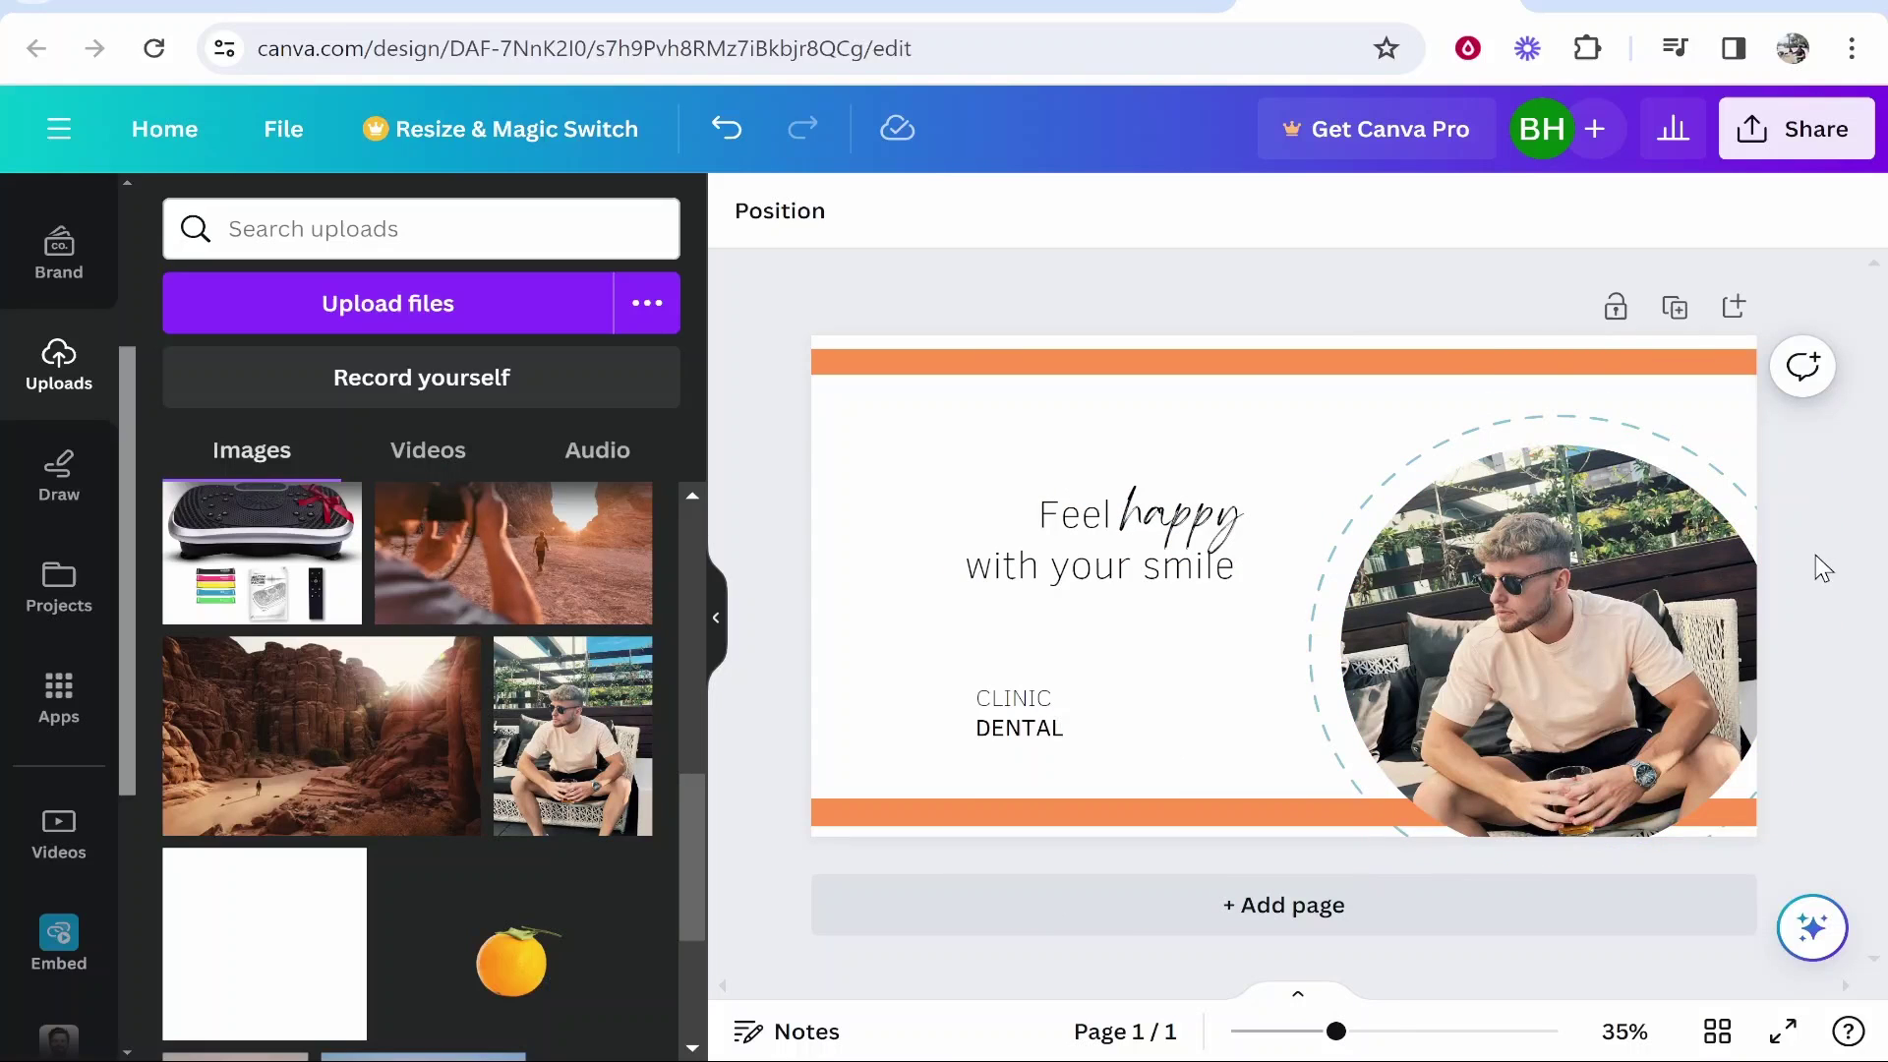
Undo the frame's accidental tilt and make its dashed ring black.
left_click(1380, 480)
left_click(1192, 808)
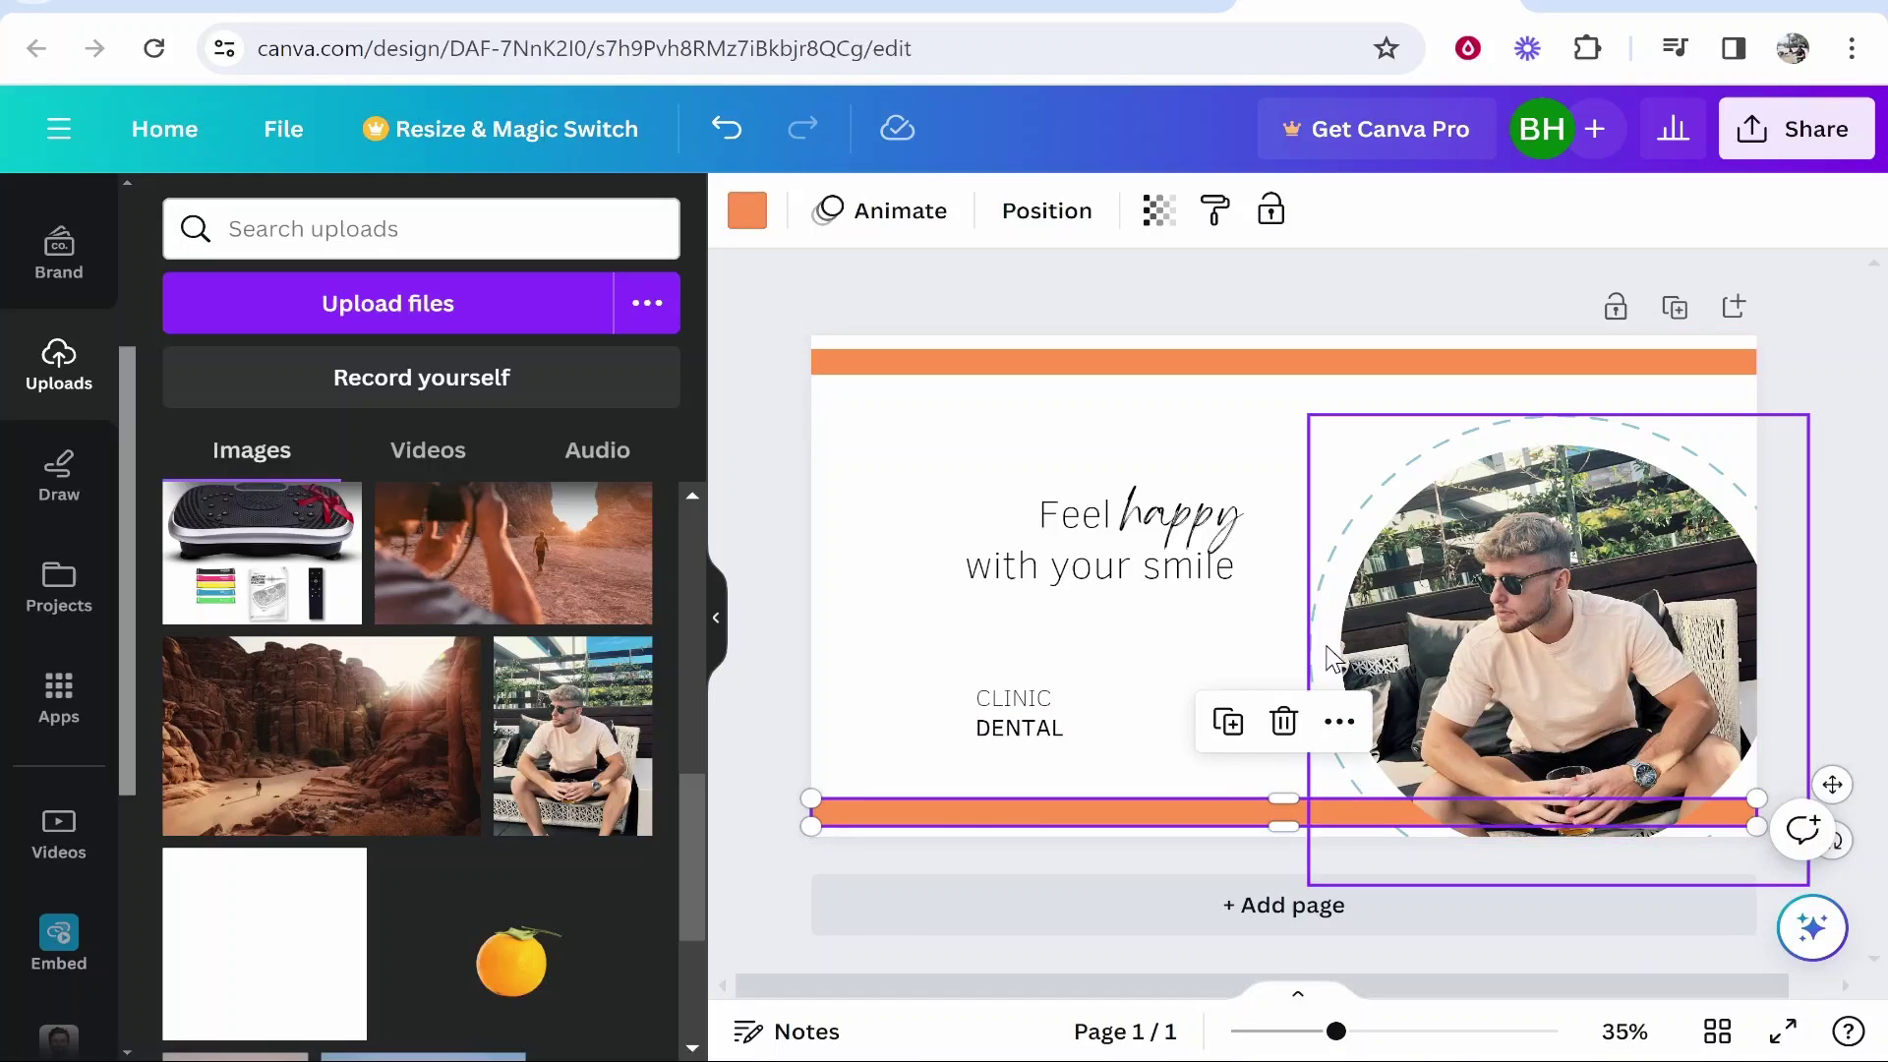
left_click(1235, 662)
left_click(1484, 615)
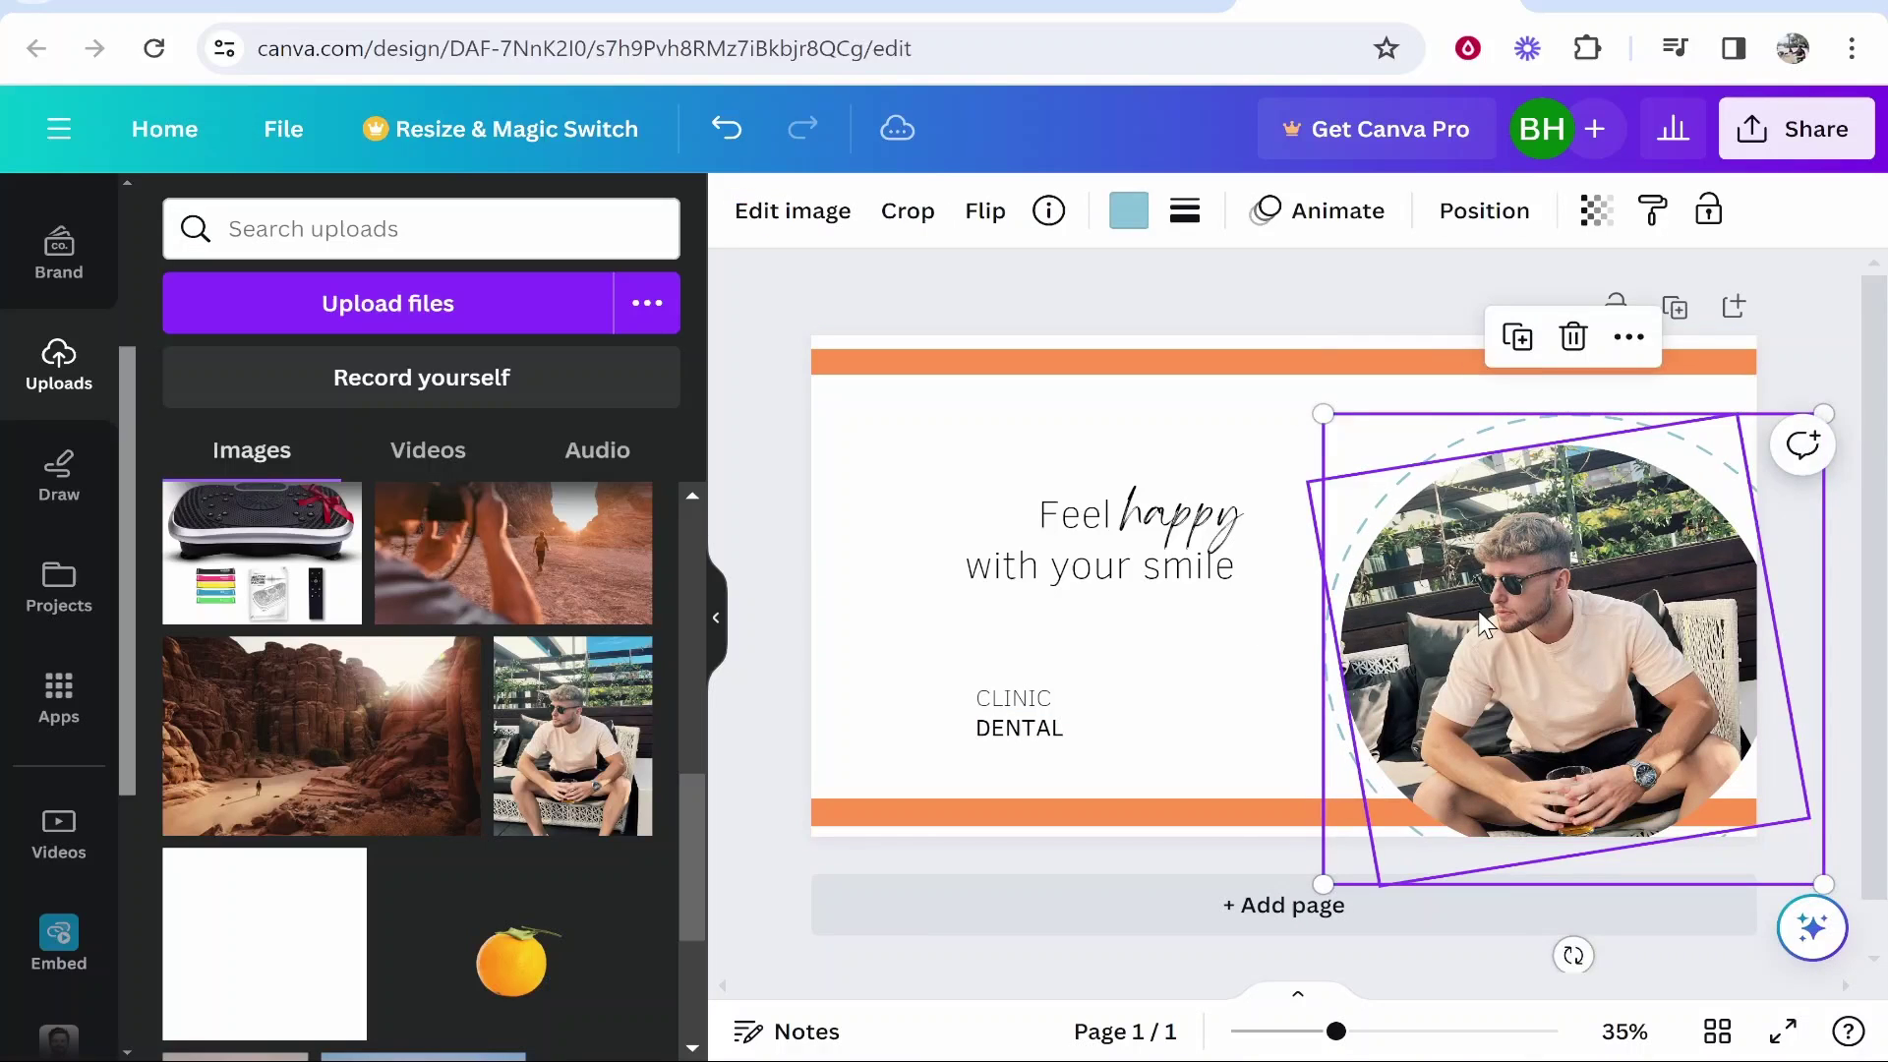
key("ctrl+z")
left_click(1195, 605)
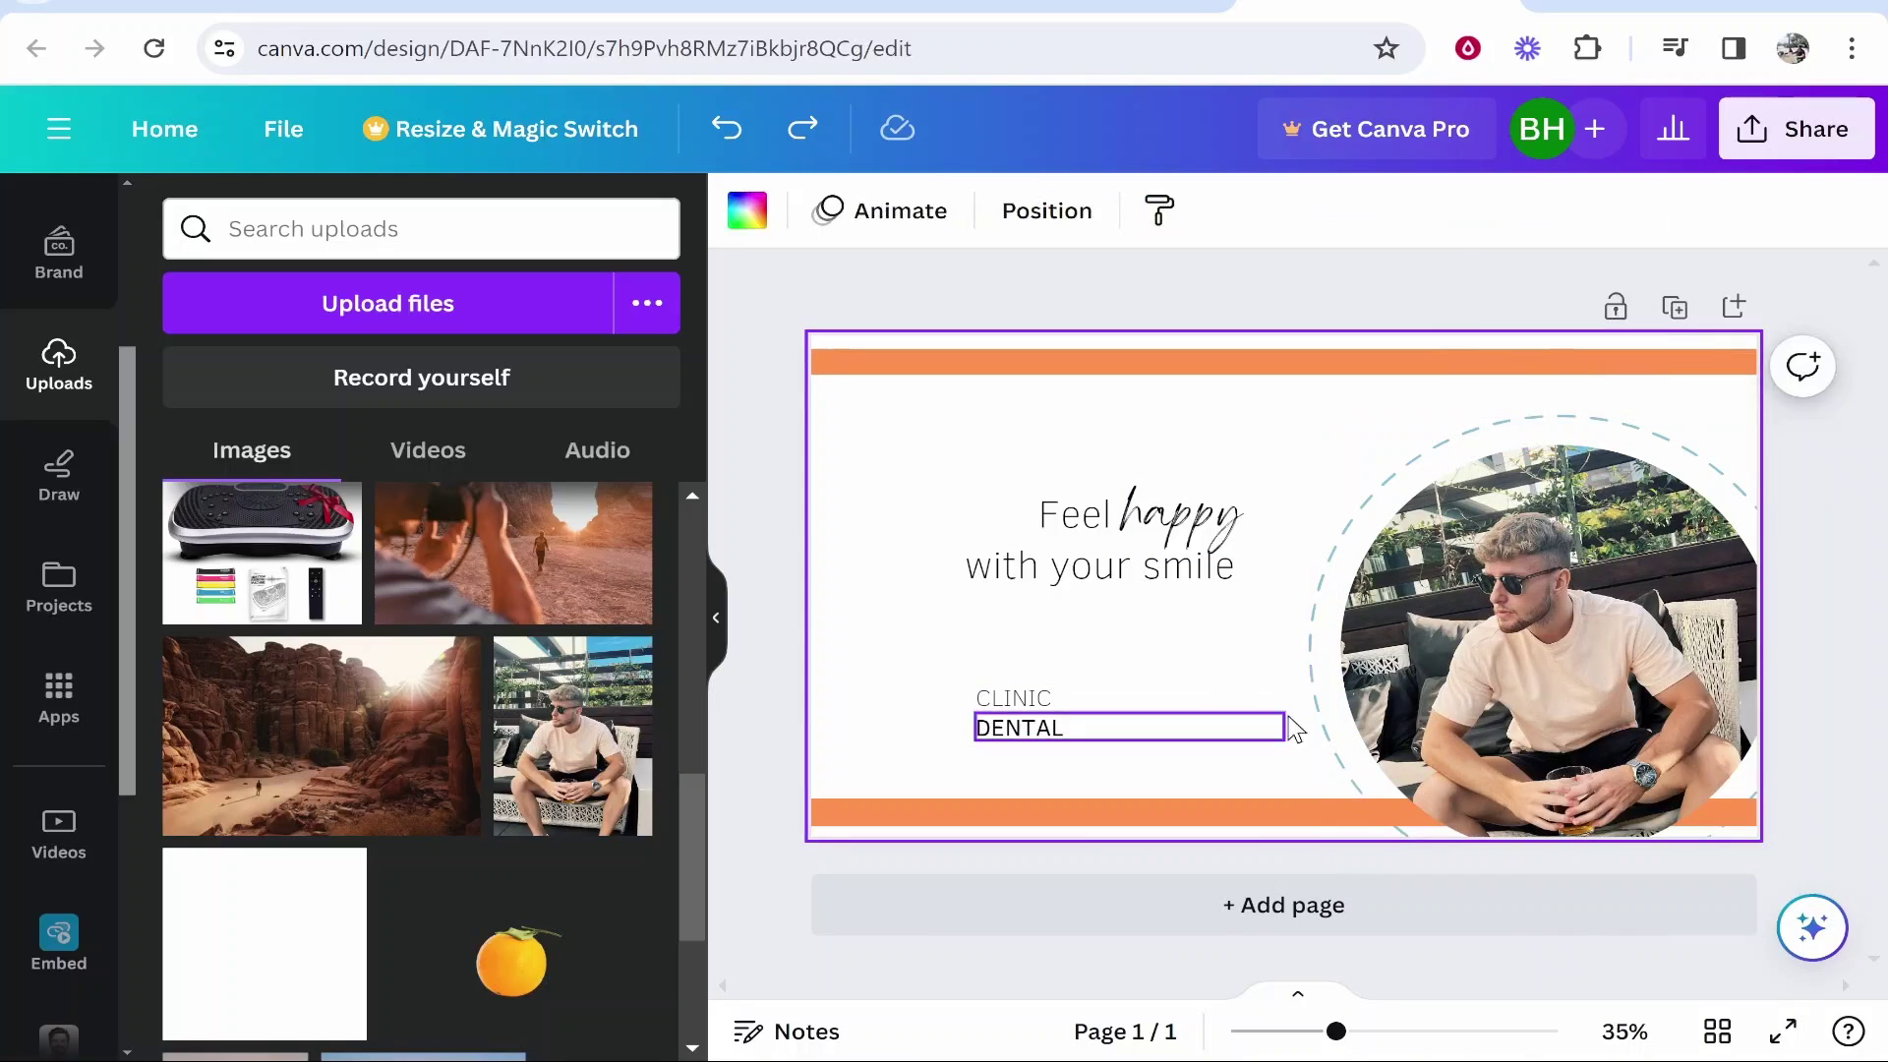
left_click(1317, 619)
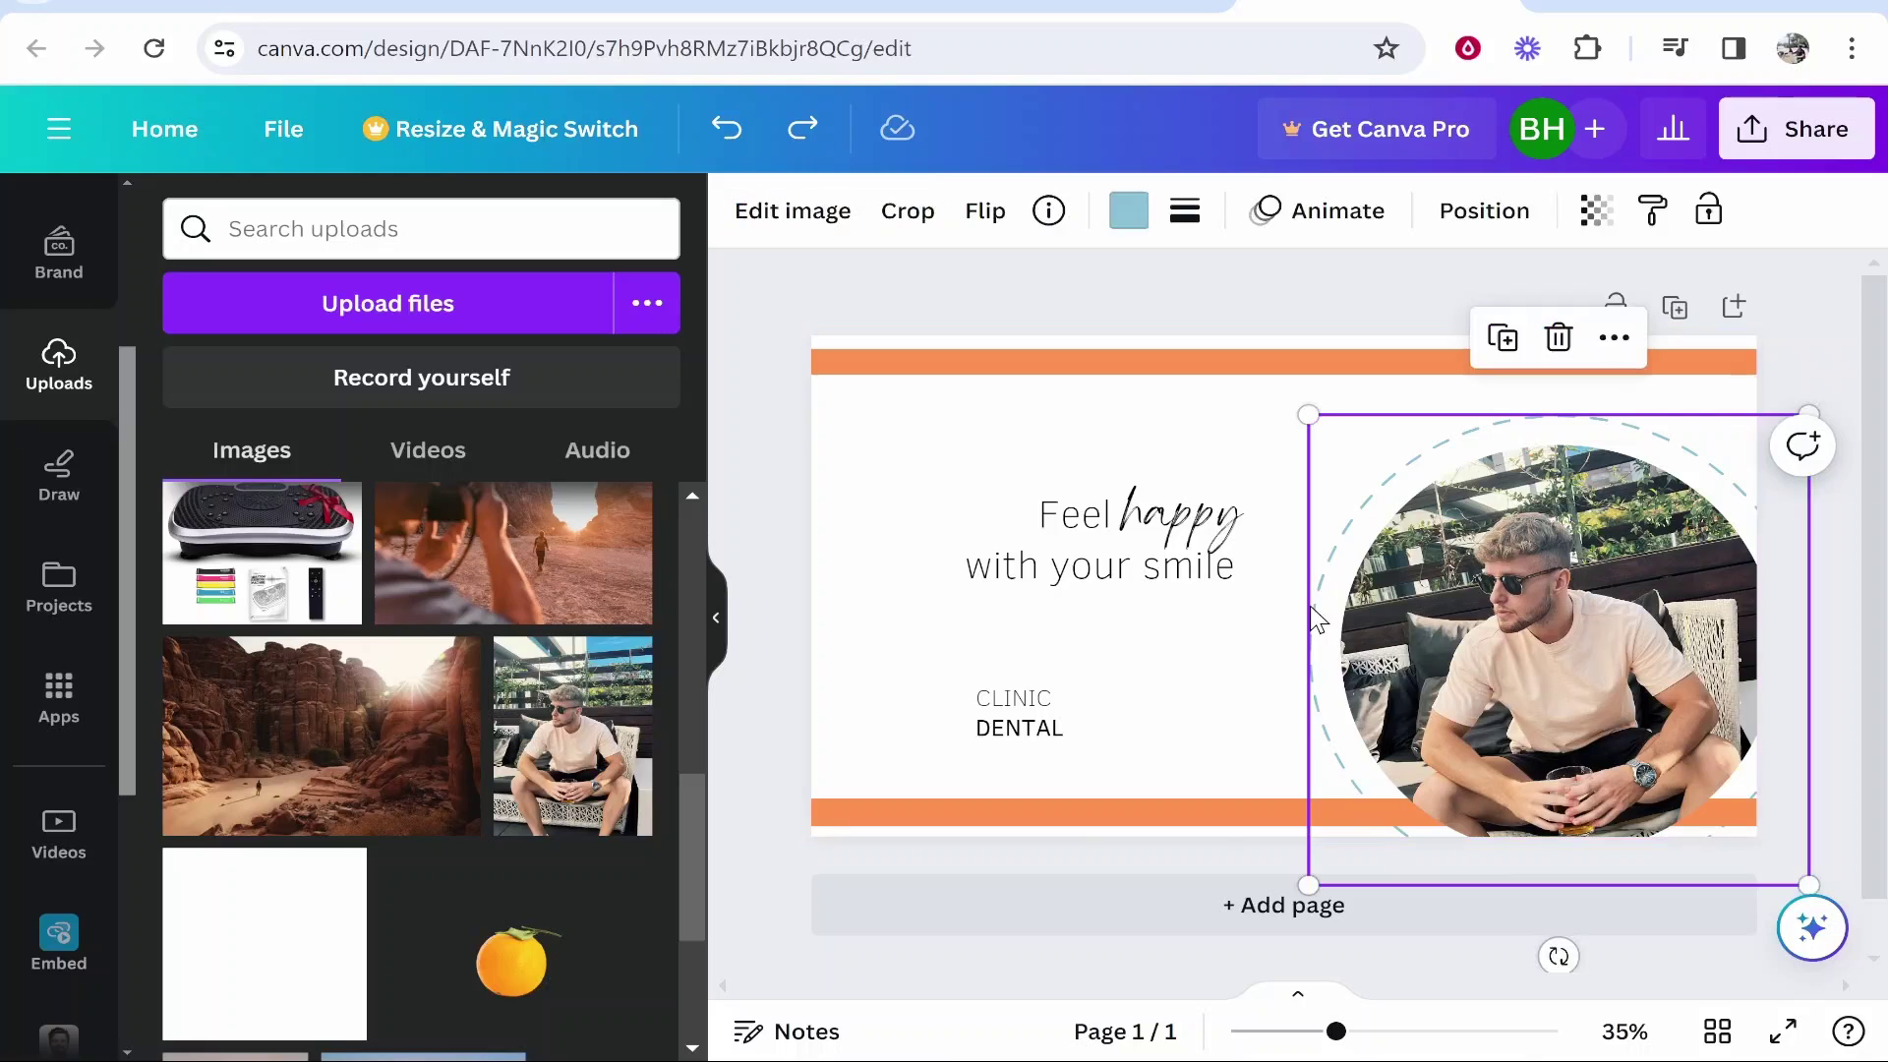
left_click(1128, 222)
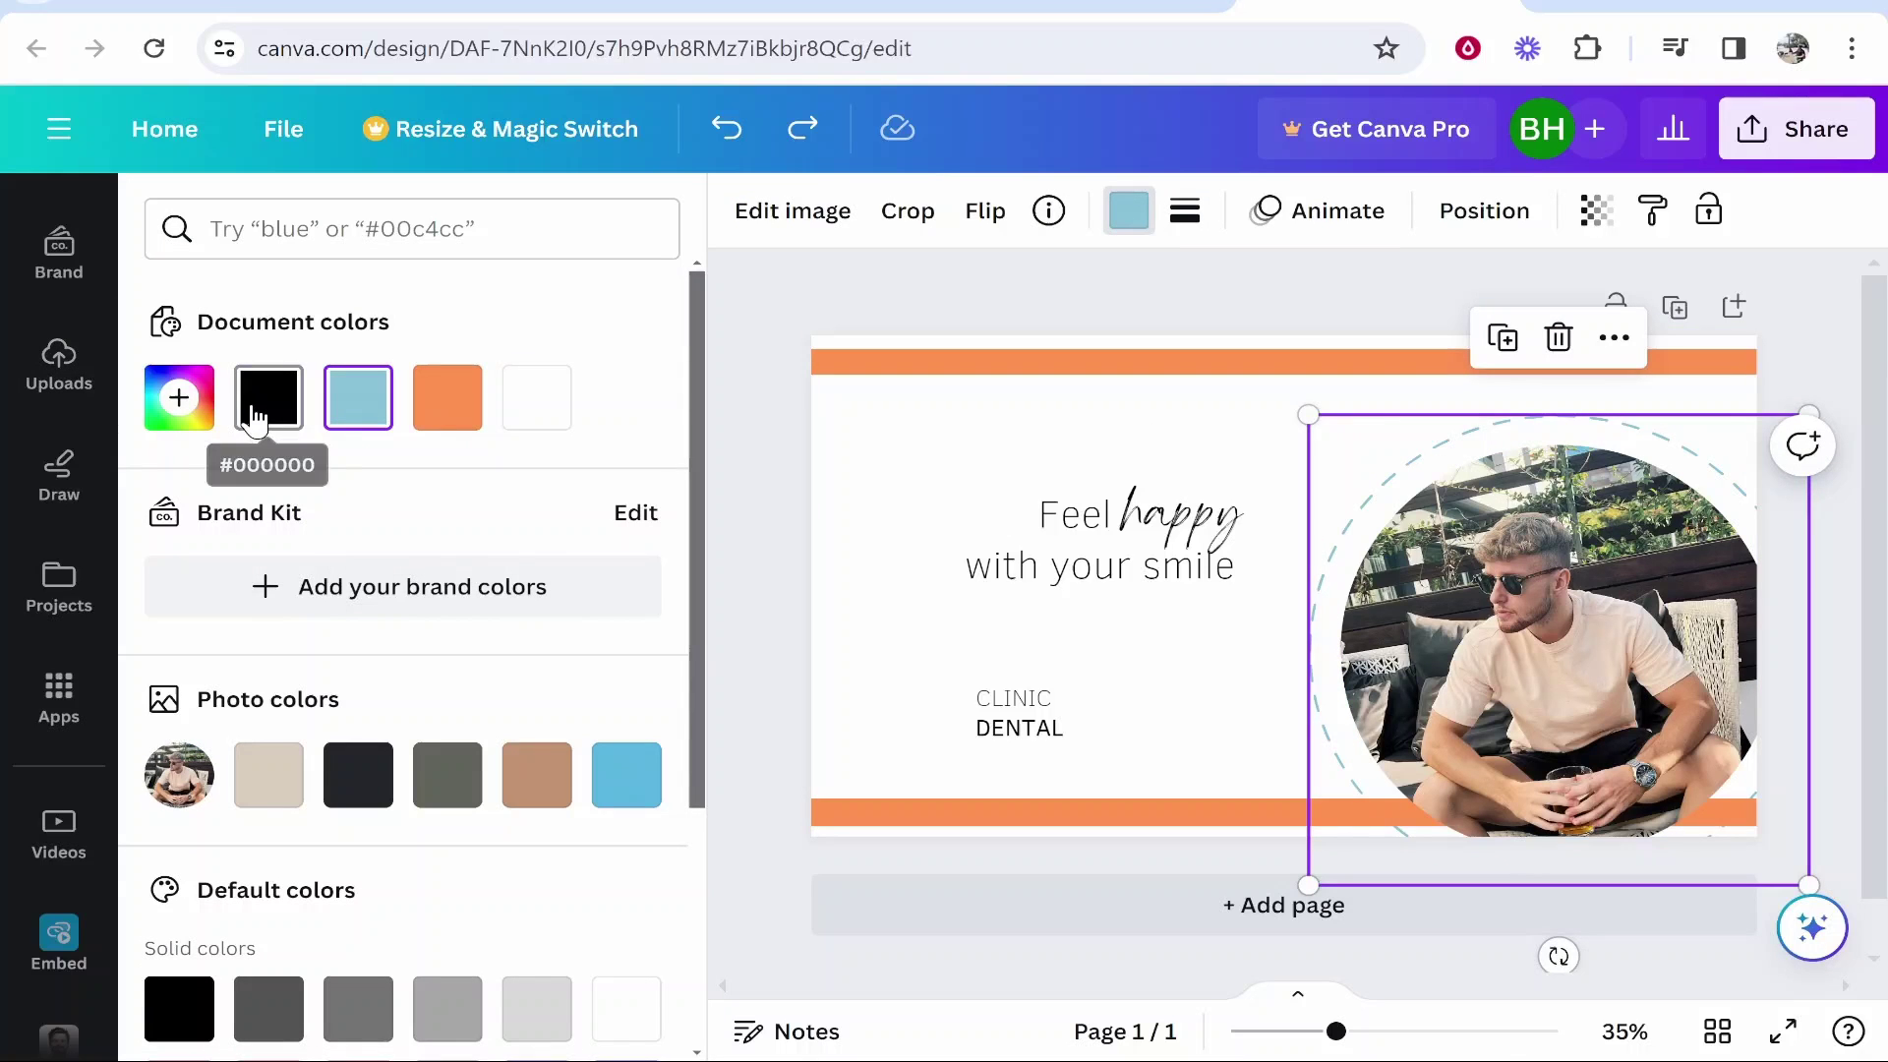
left_click(255, 413)
key("Escape")
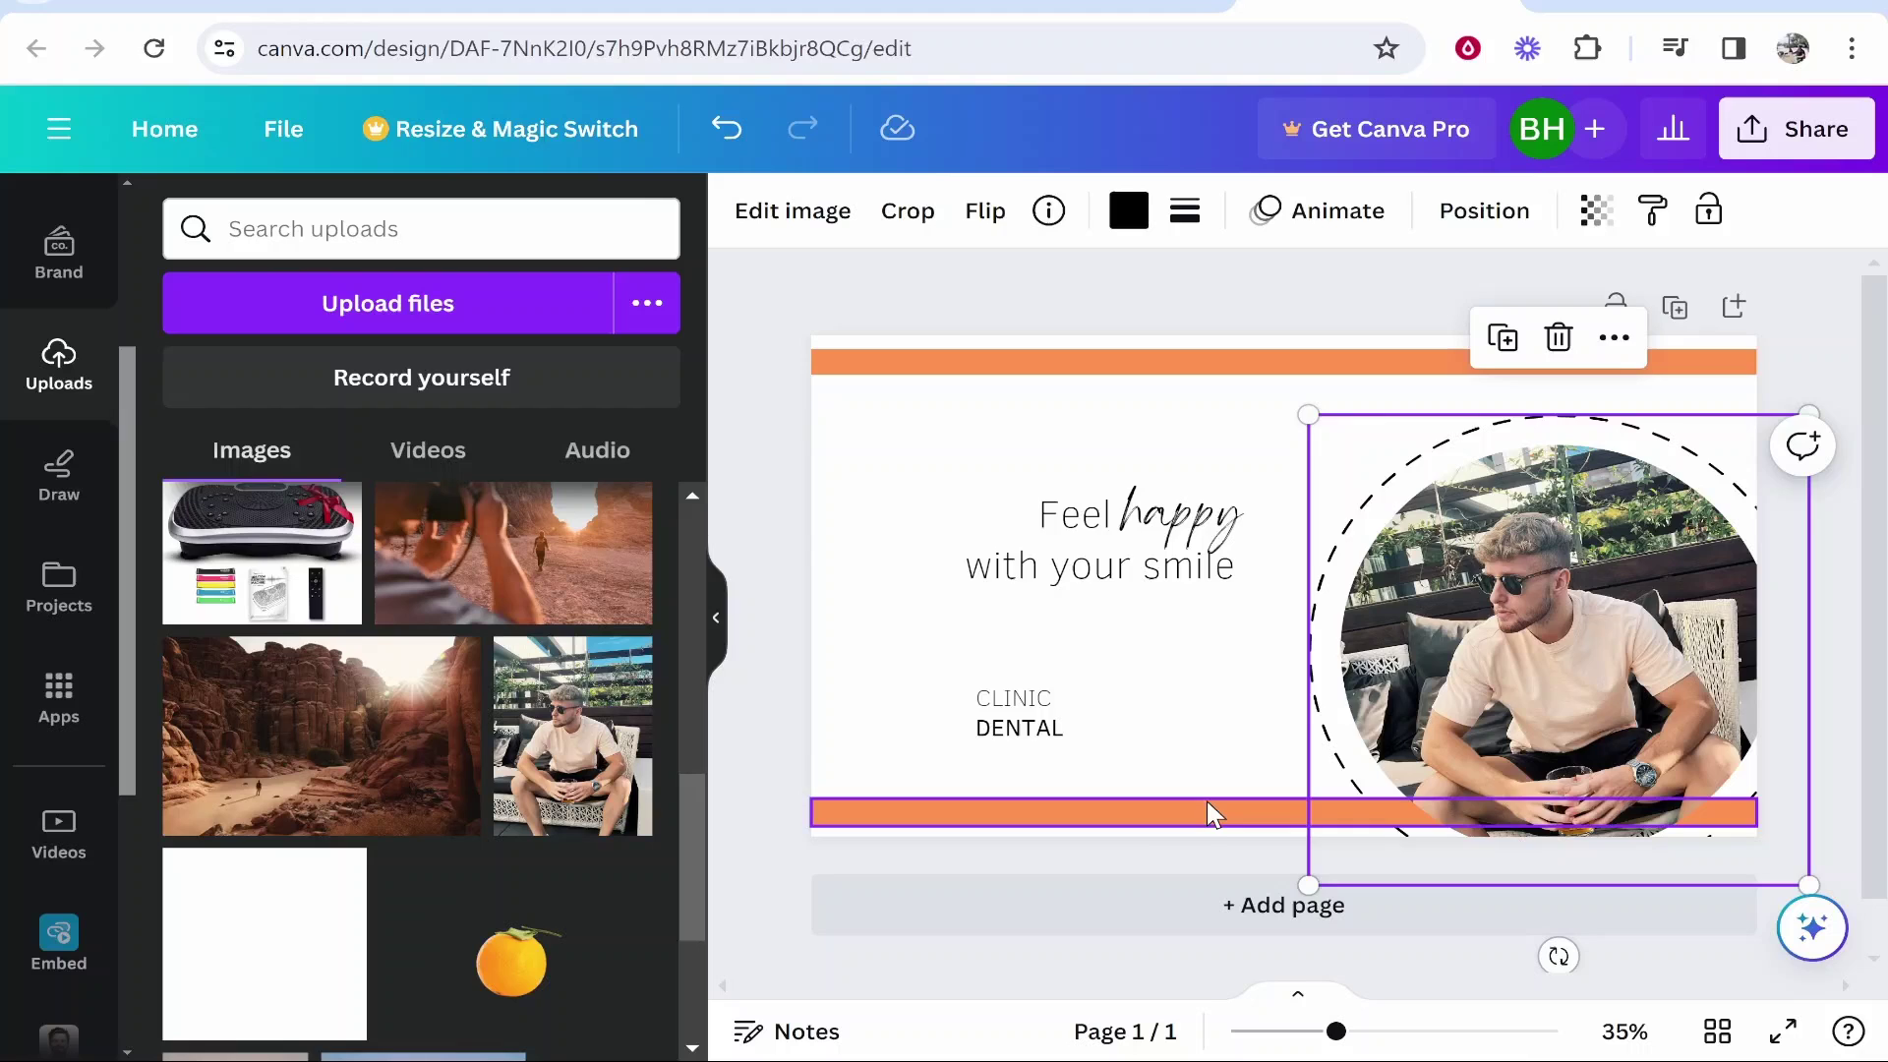
left_click(1150, 914)
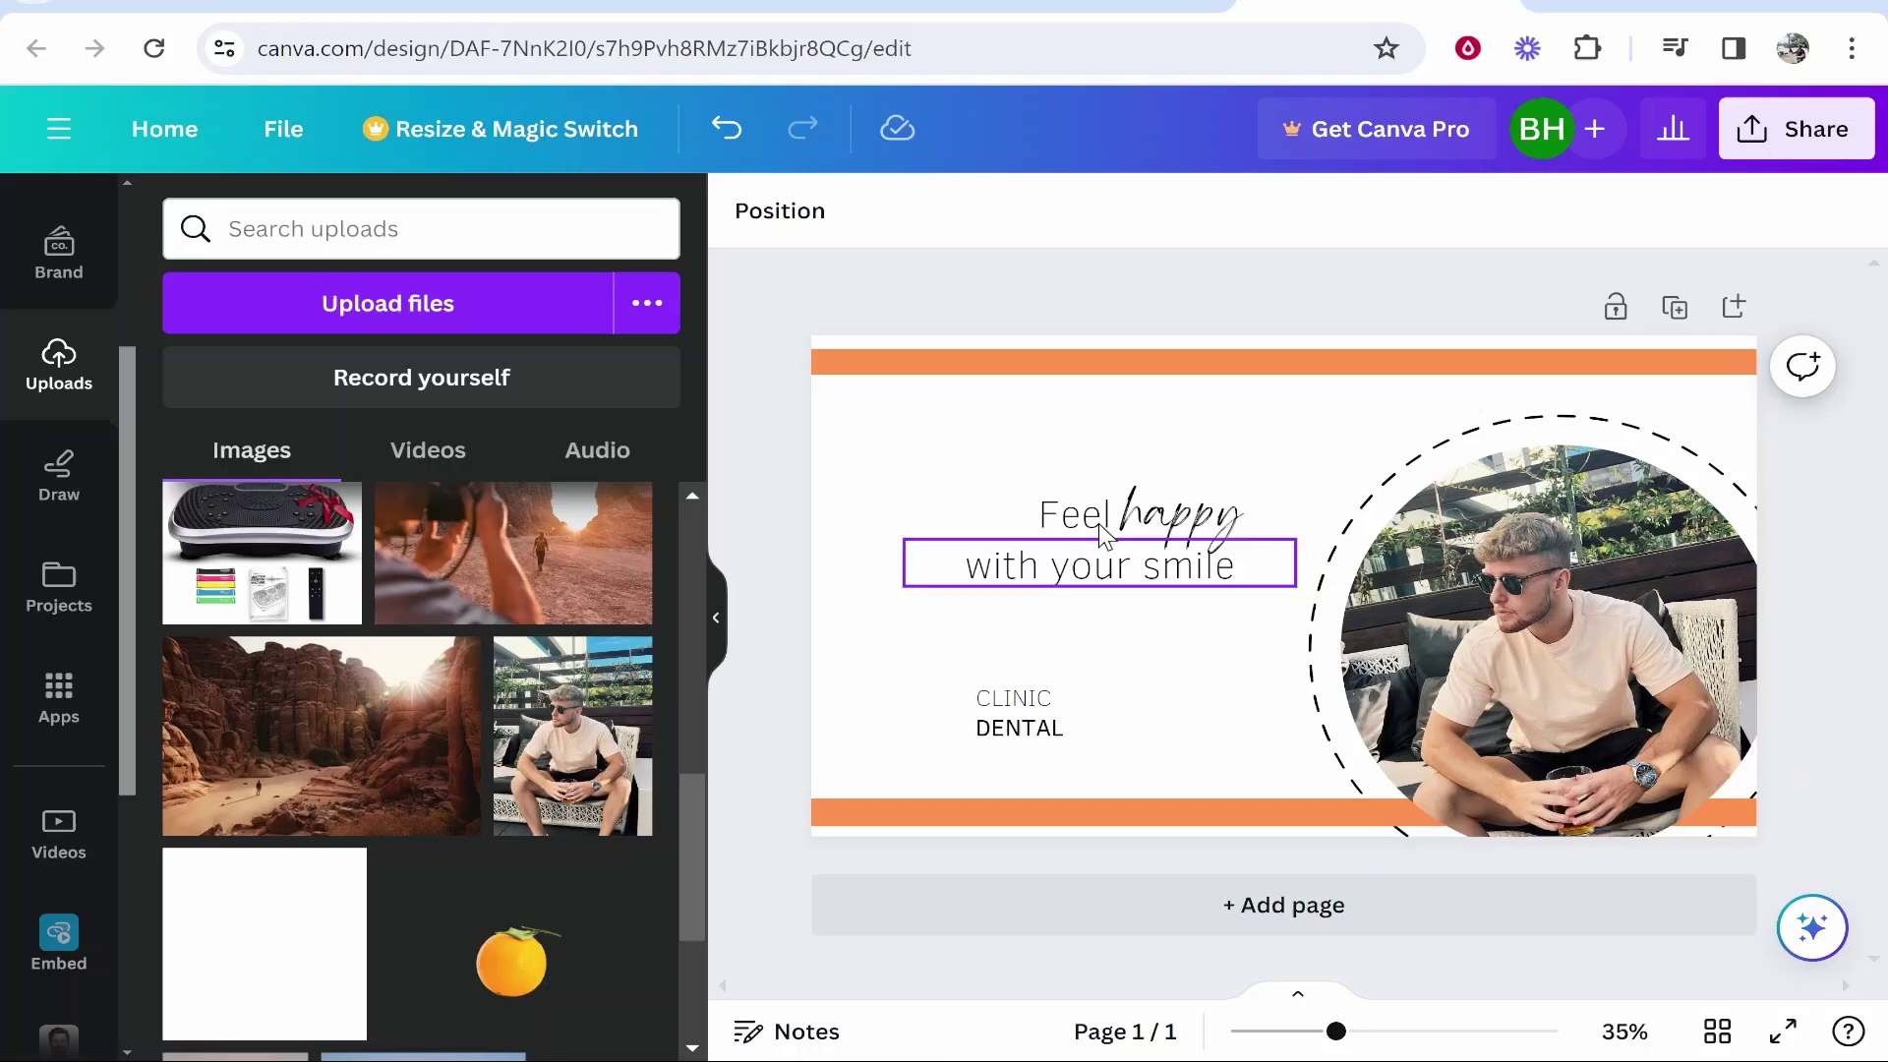
Delete the 'happy' script text from the headline.
left_click(1058, 539)
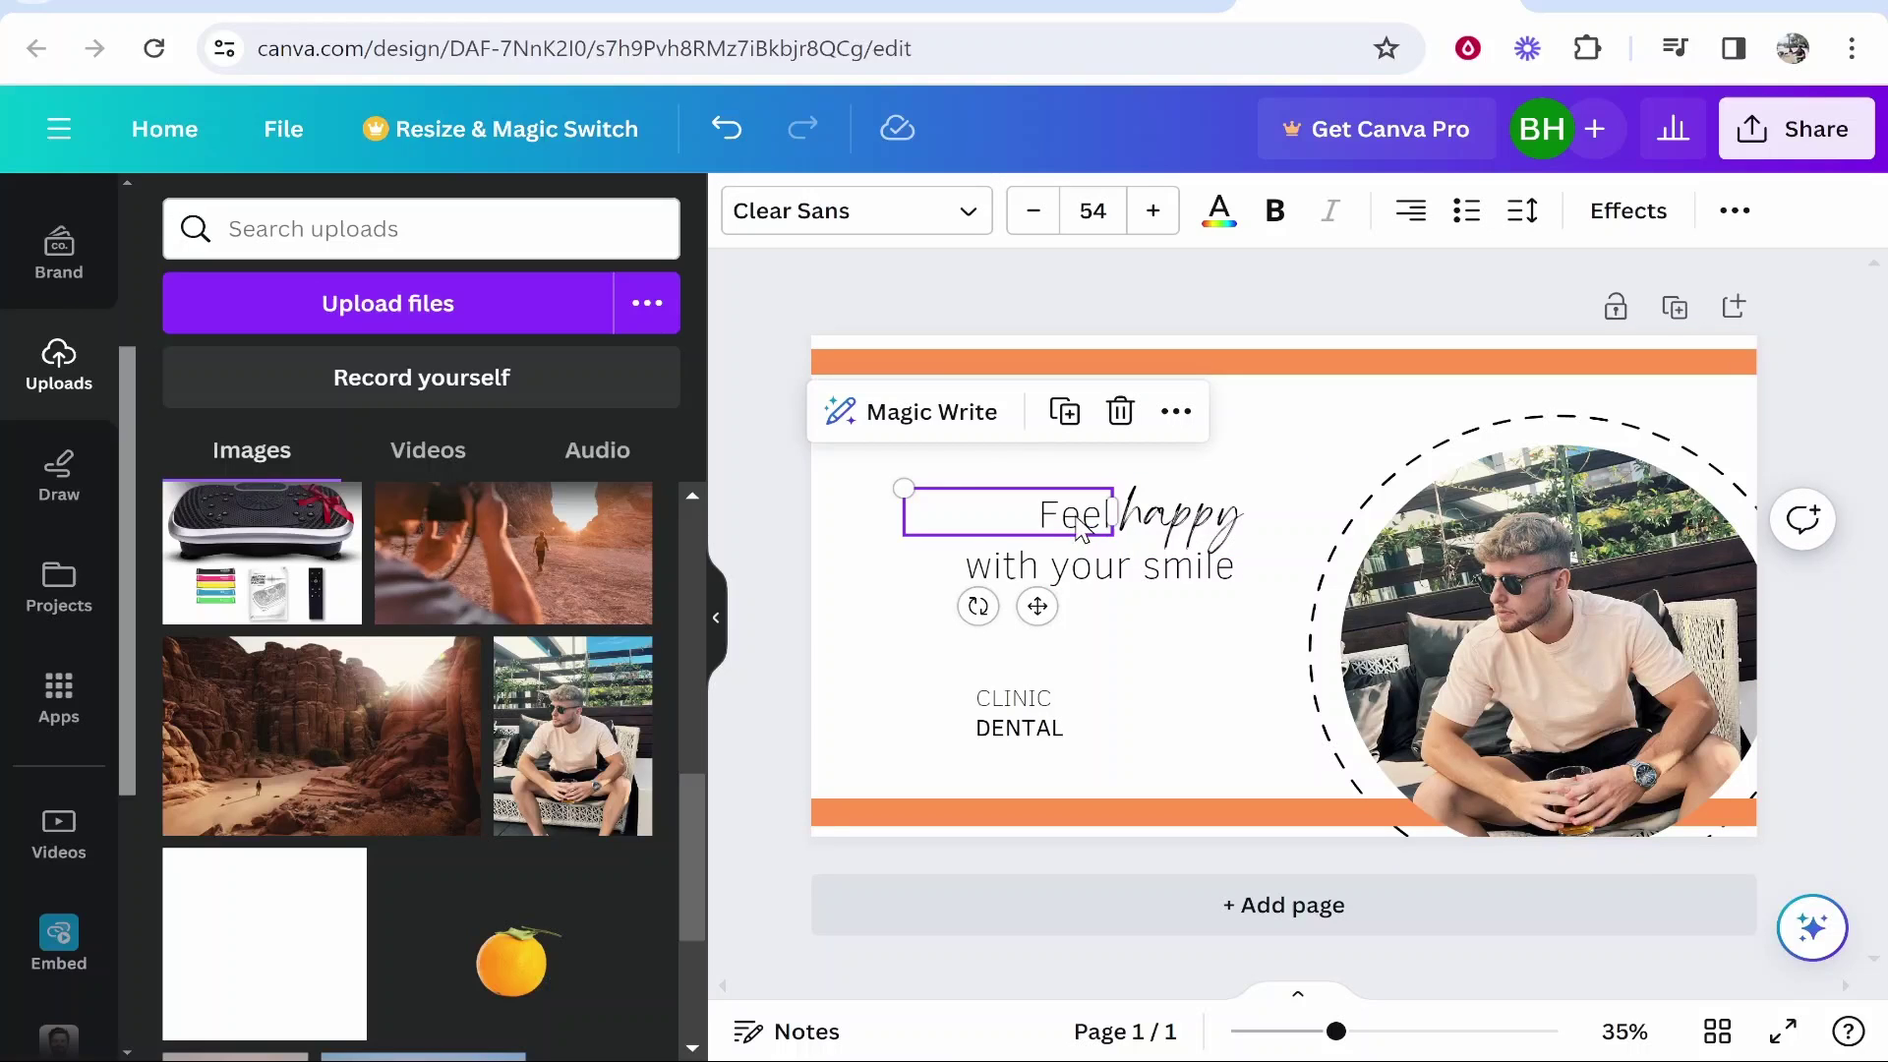
left_click(1163, 513)
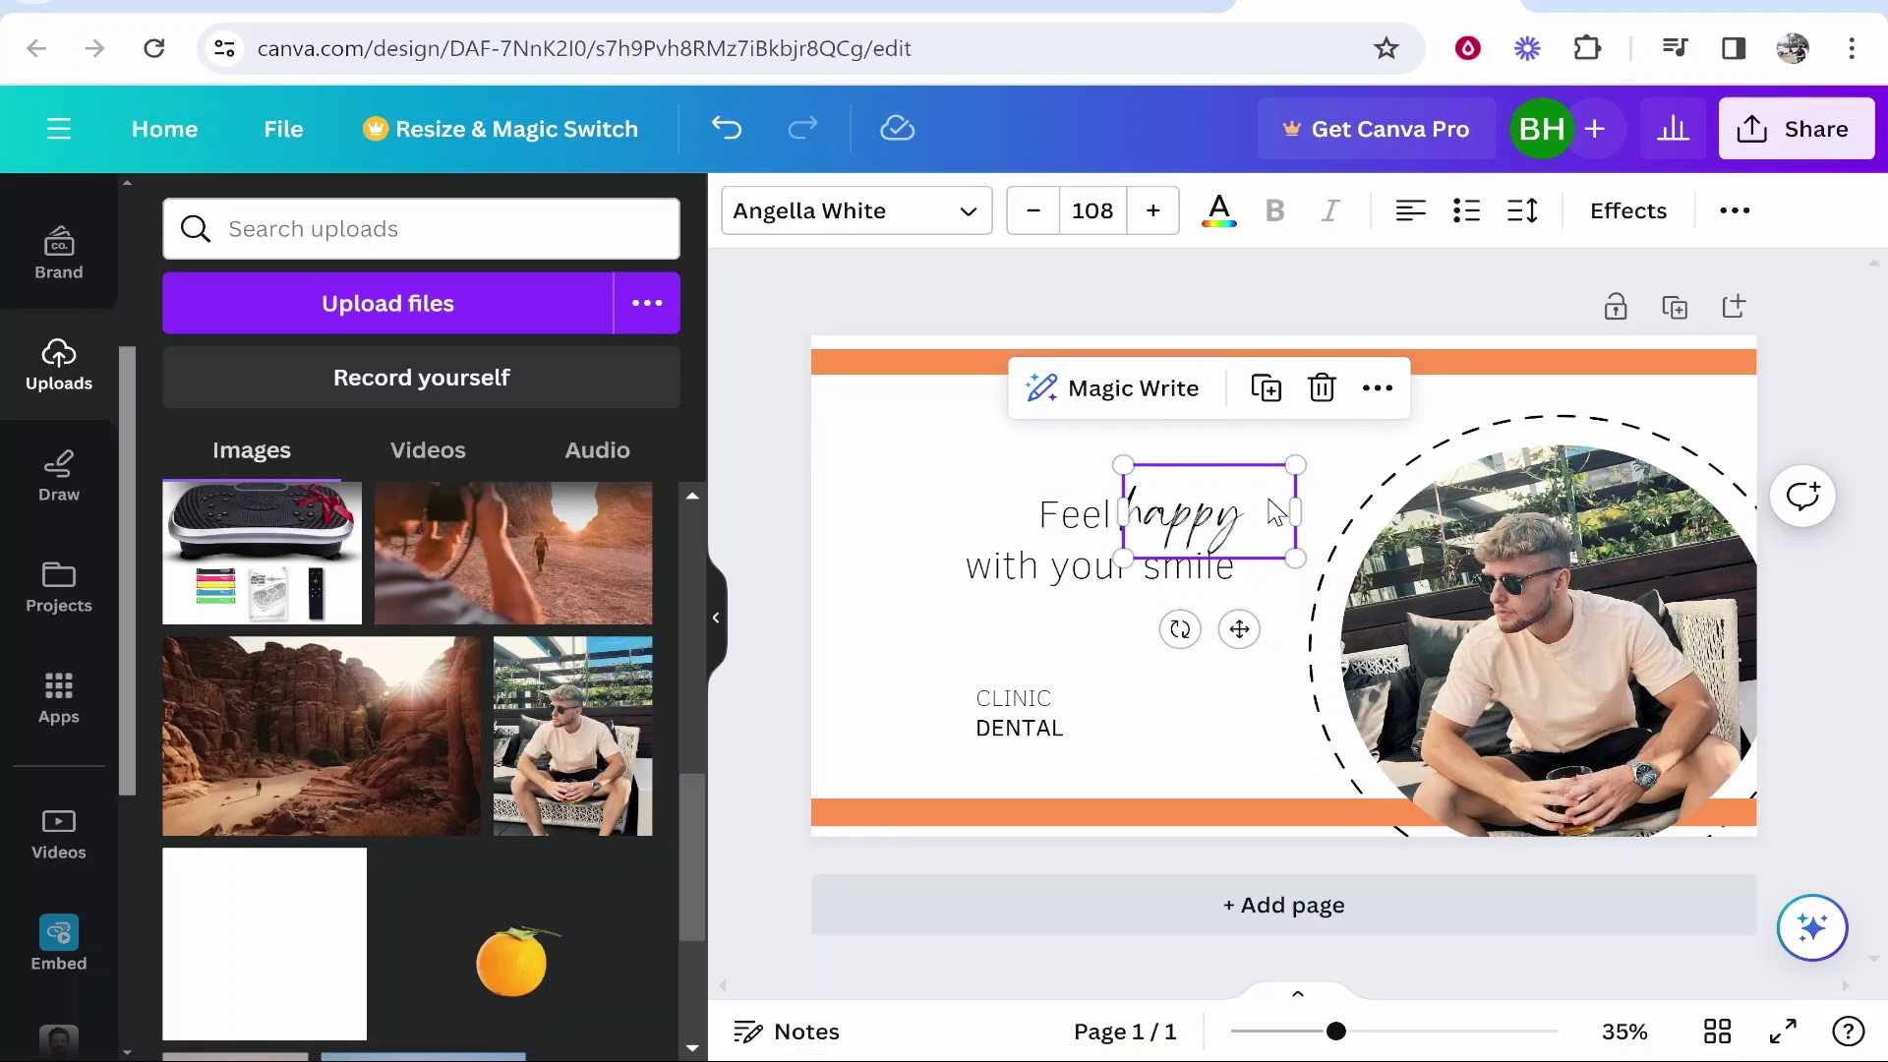
key("shift+Tab")
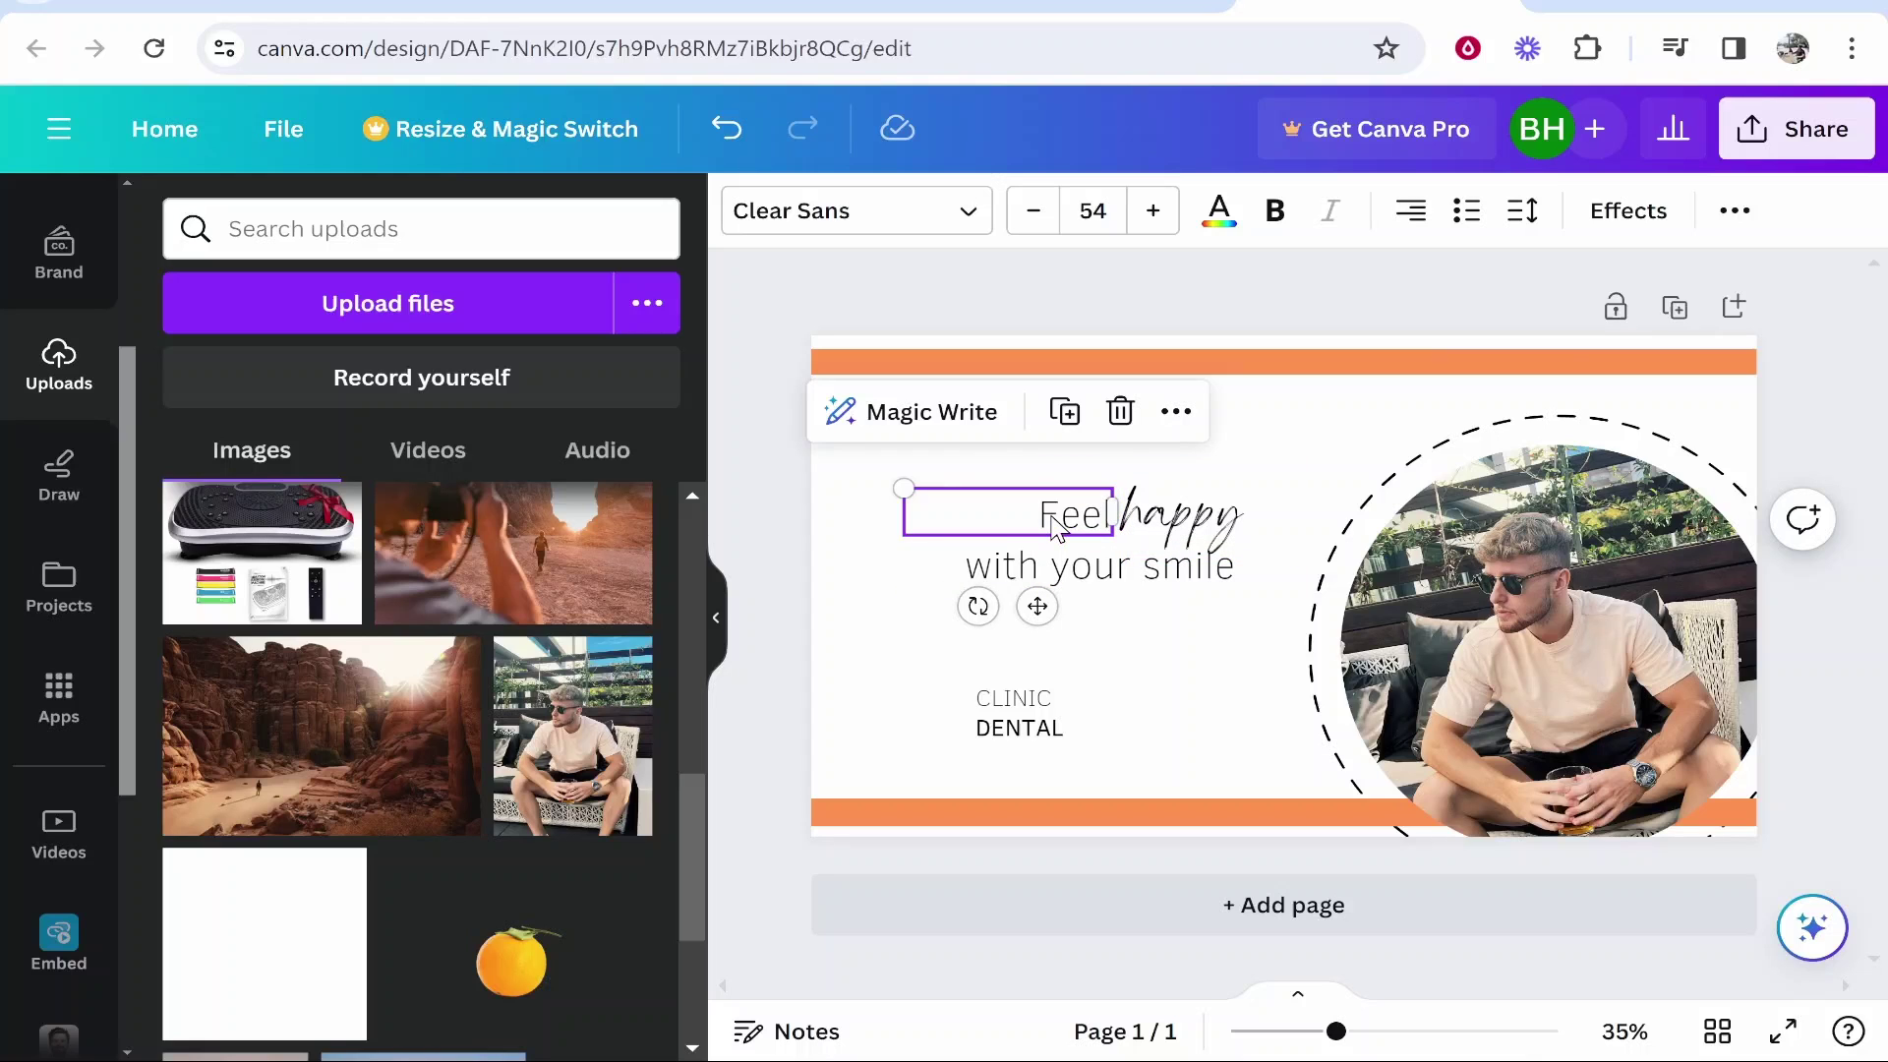
left_click(1060, 527)
left_click(1068, 524)
left_click(1222, 531)
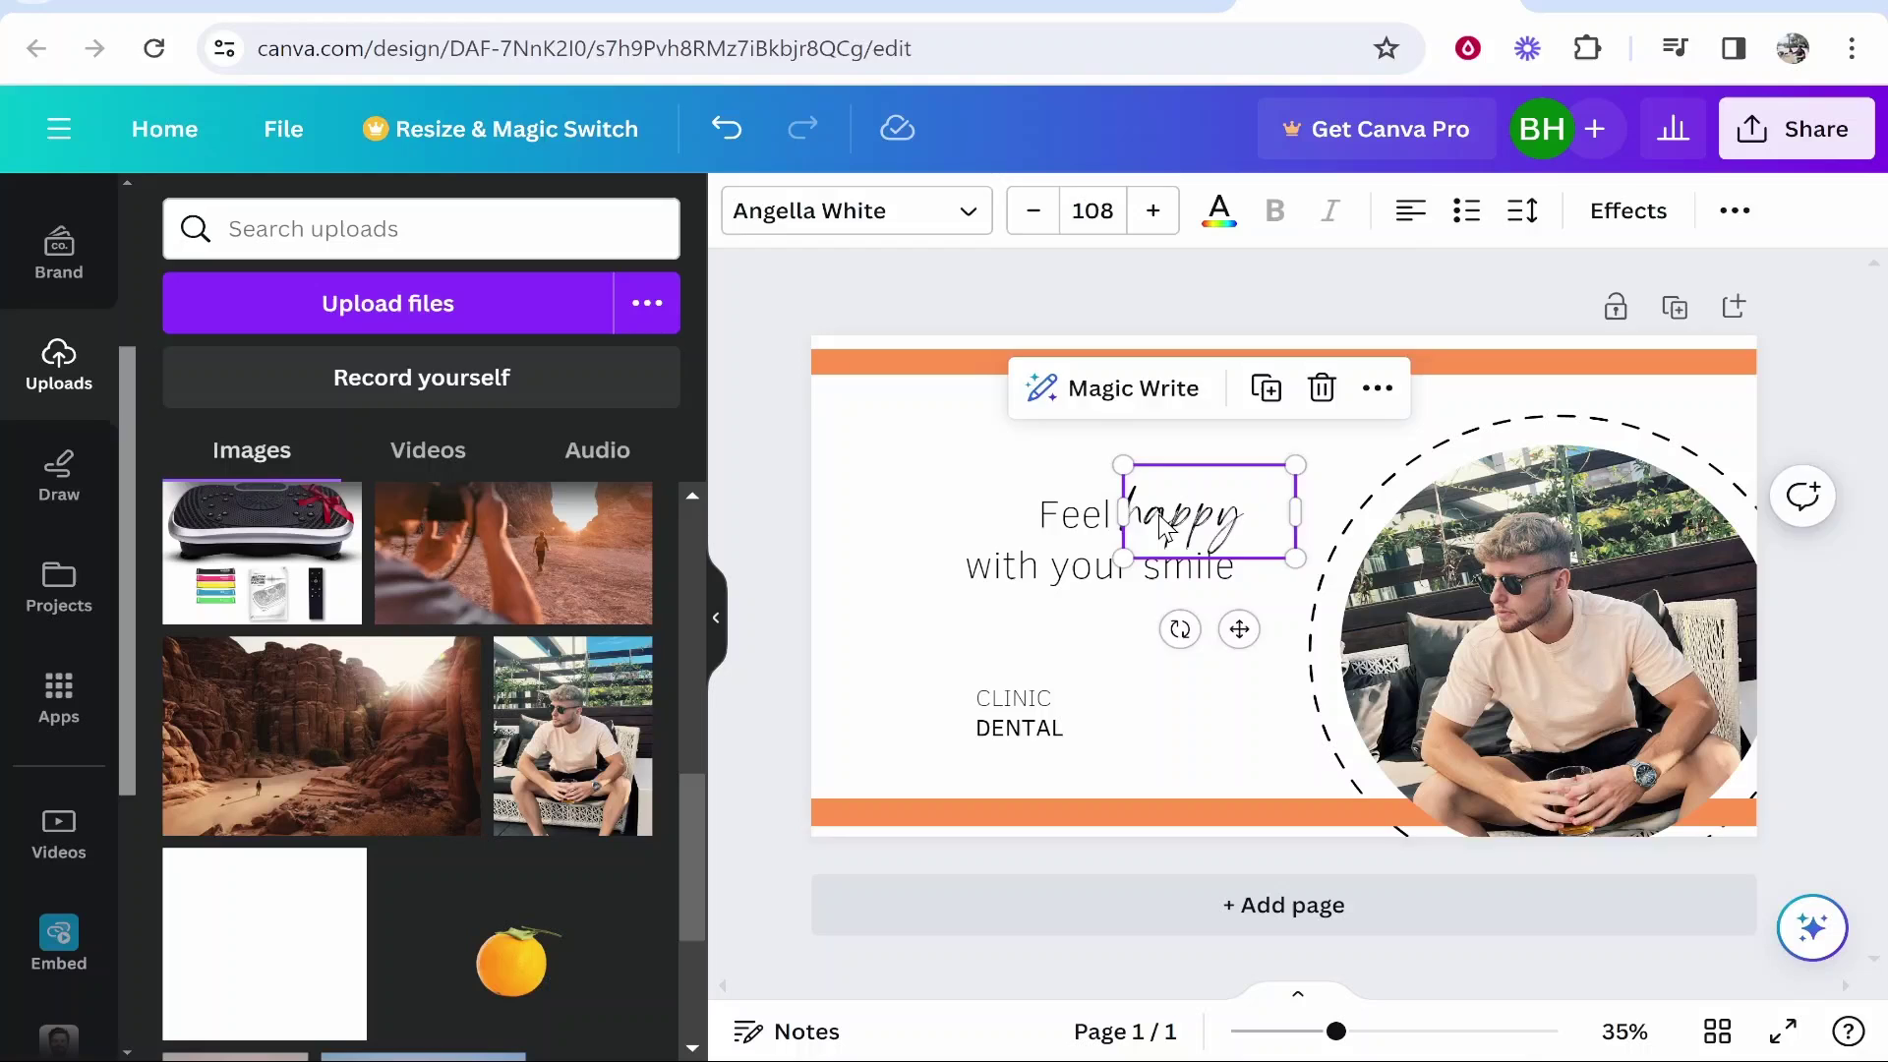
key("Delete")
Replace 'Feel' with the person's full name and widen the box to one line.
left_click(1094, 518)
double_click(1094, 518)
key("BackSpace")
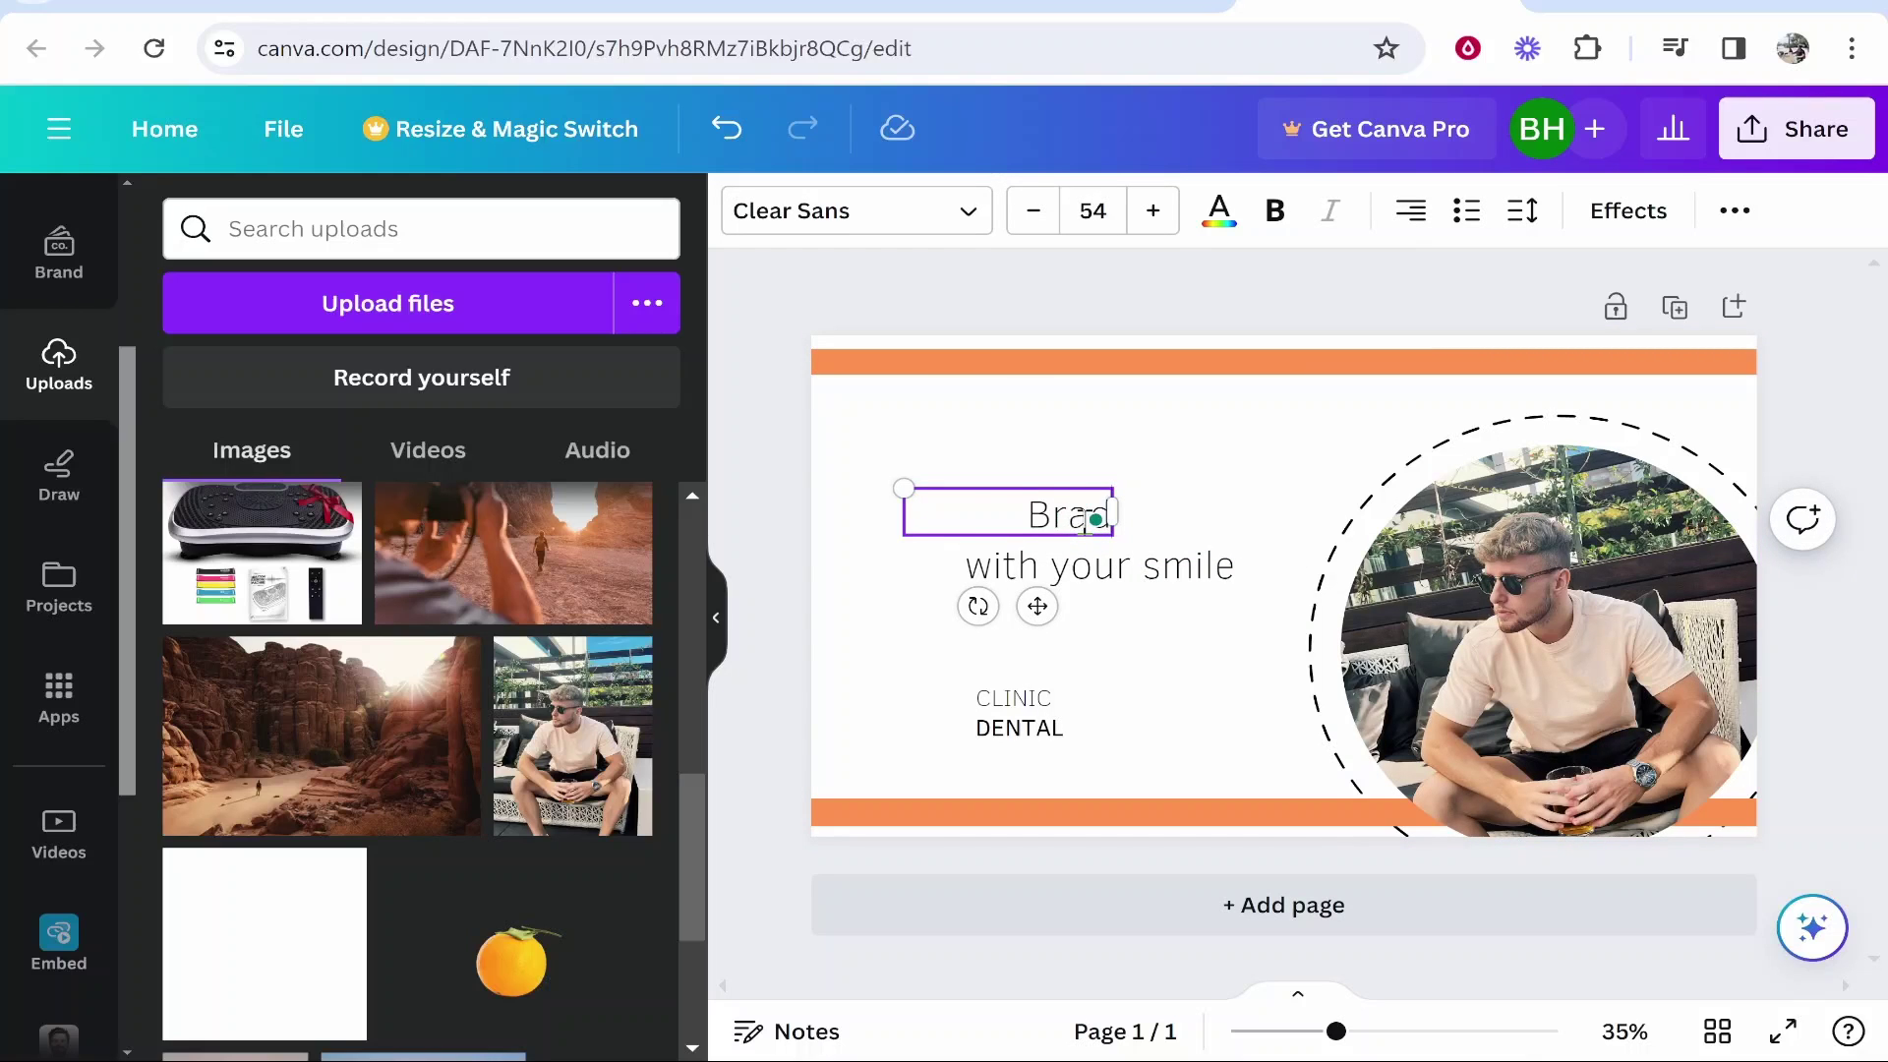
type("Bradley Harrison")
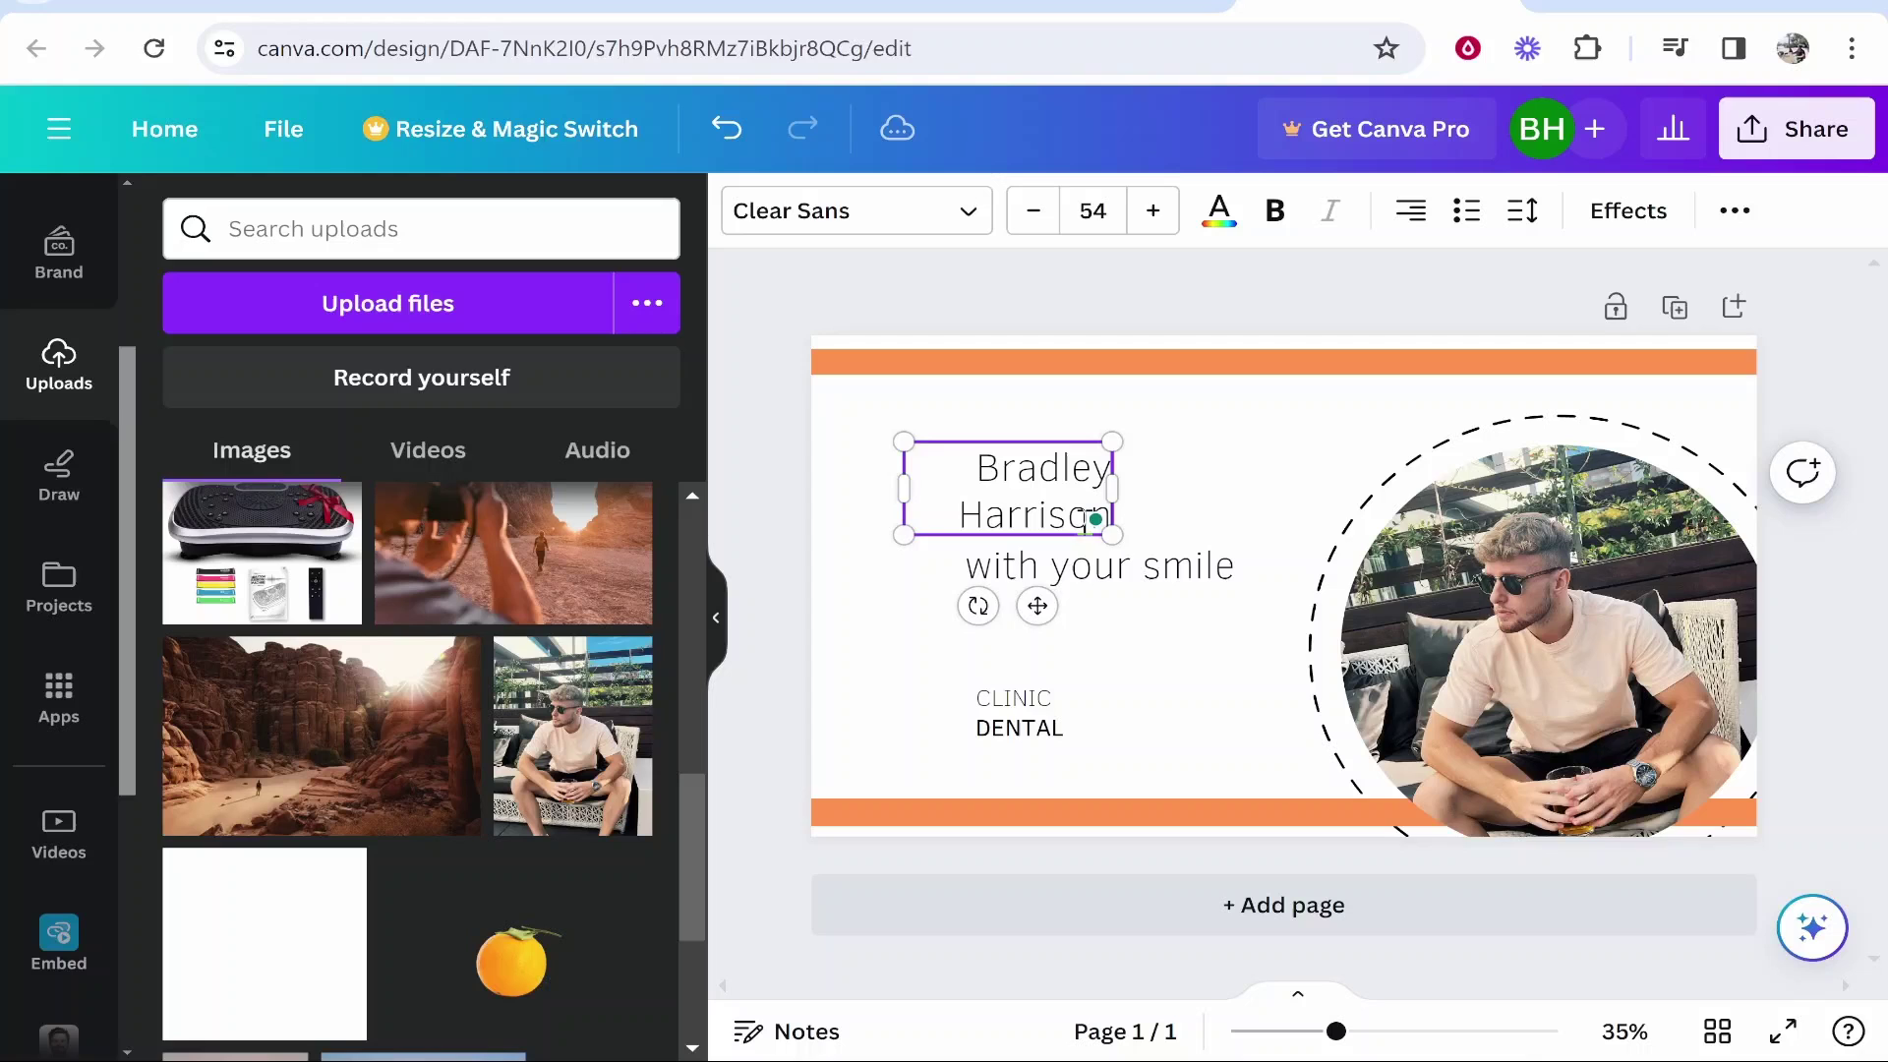
left_click_drag(1113, 487, 1229, 508)
Enlarge the name text to 64 pt and browse the font list.
double_click(1216, 523)
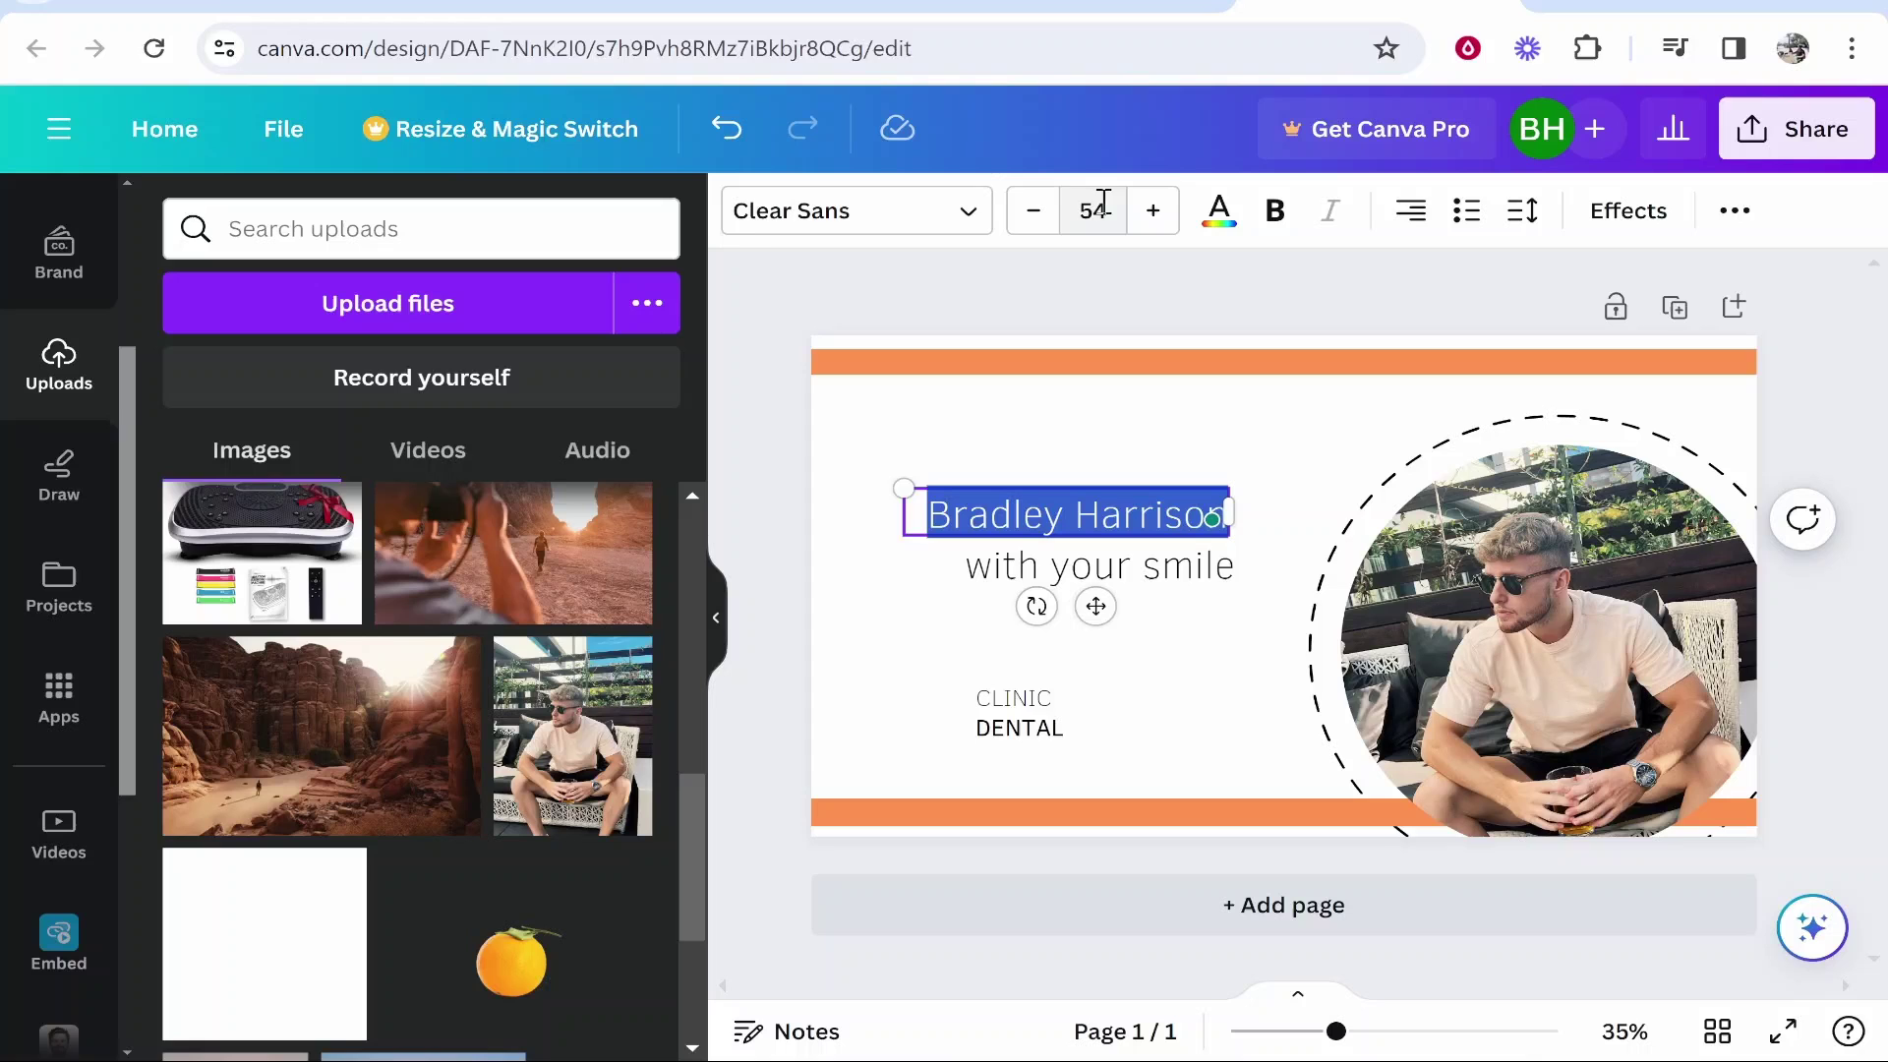
left_click(1163, 218)
left_click(1163, 218)
left_click(1163, 218)
left_click(1163, 218)
left_click(1013, 224)
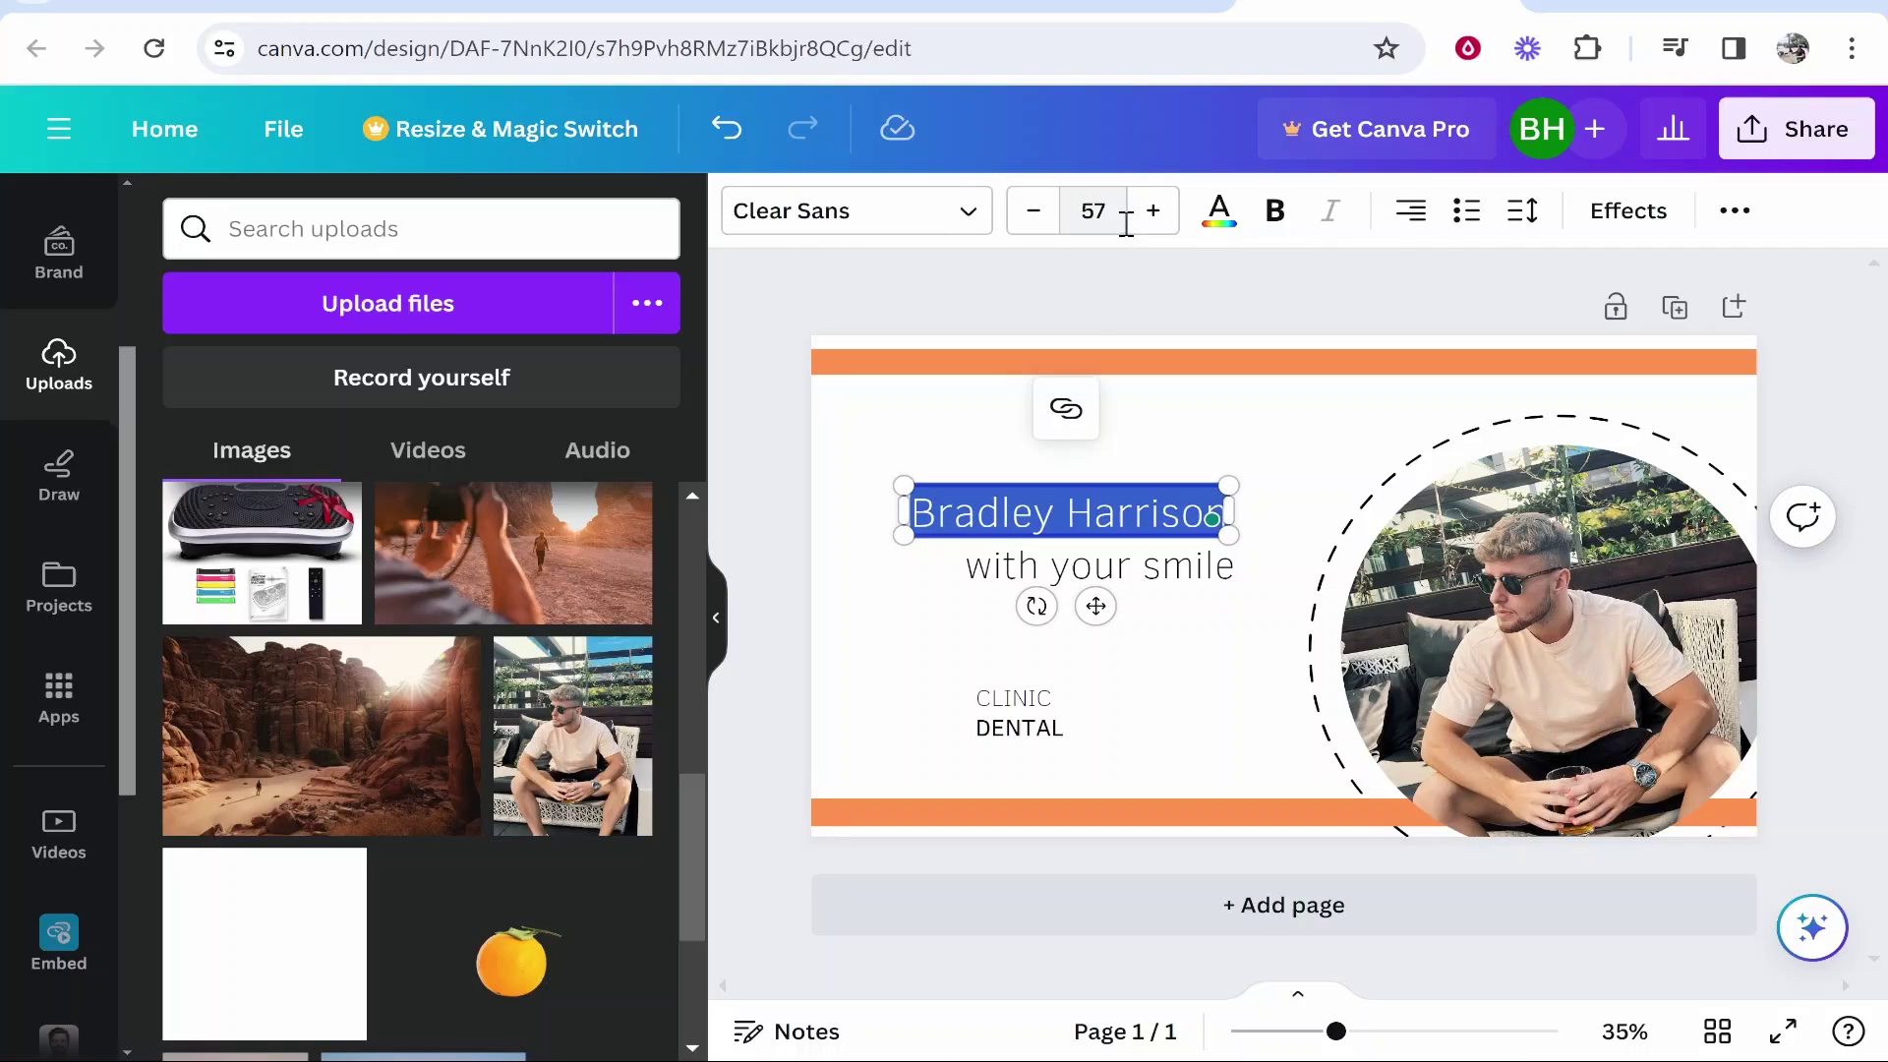
left_click(1147, 215)
left_click(1146, 216)
left_click(1146, 216)
left_click(1146, 216)
left_click(1146, 215)
left_click(1147, 210)
left_click(1146, 211)
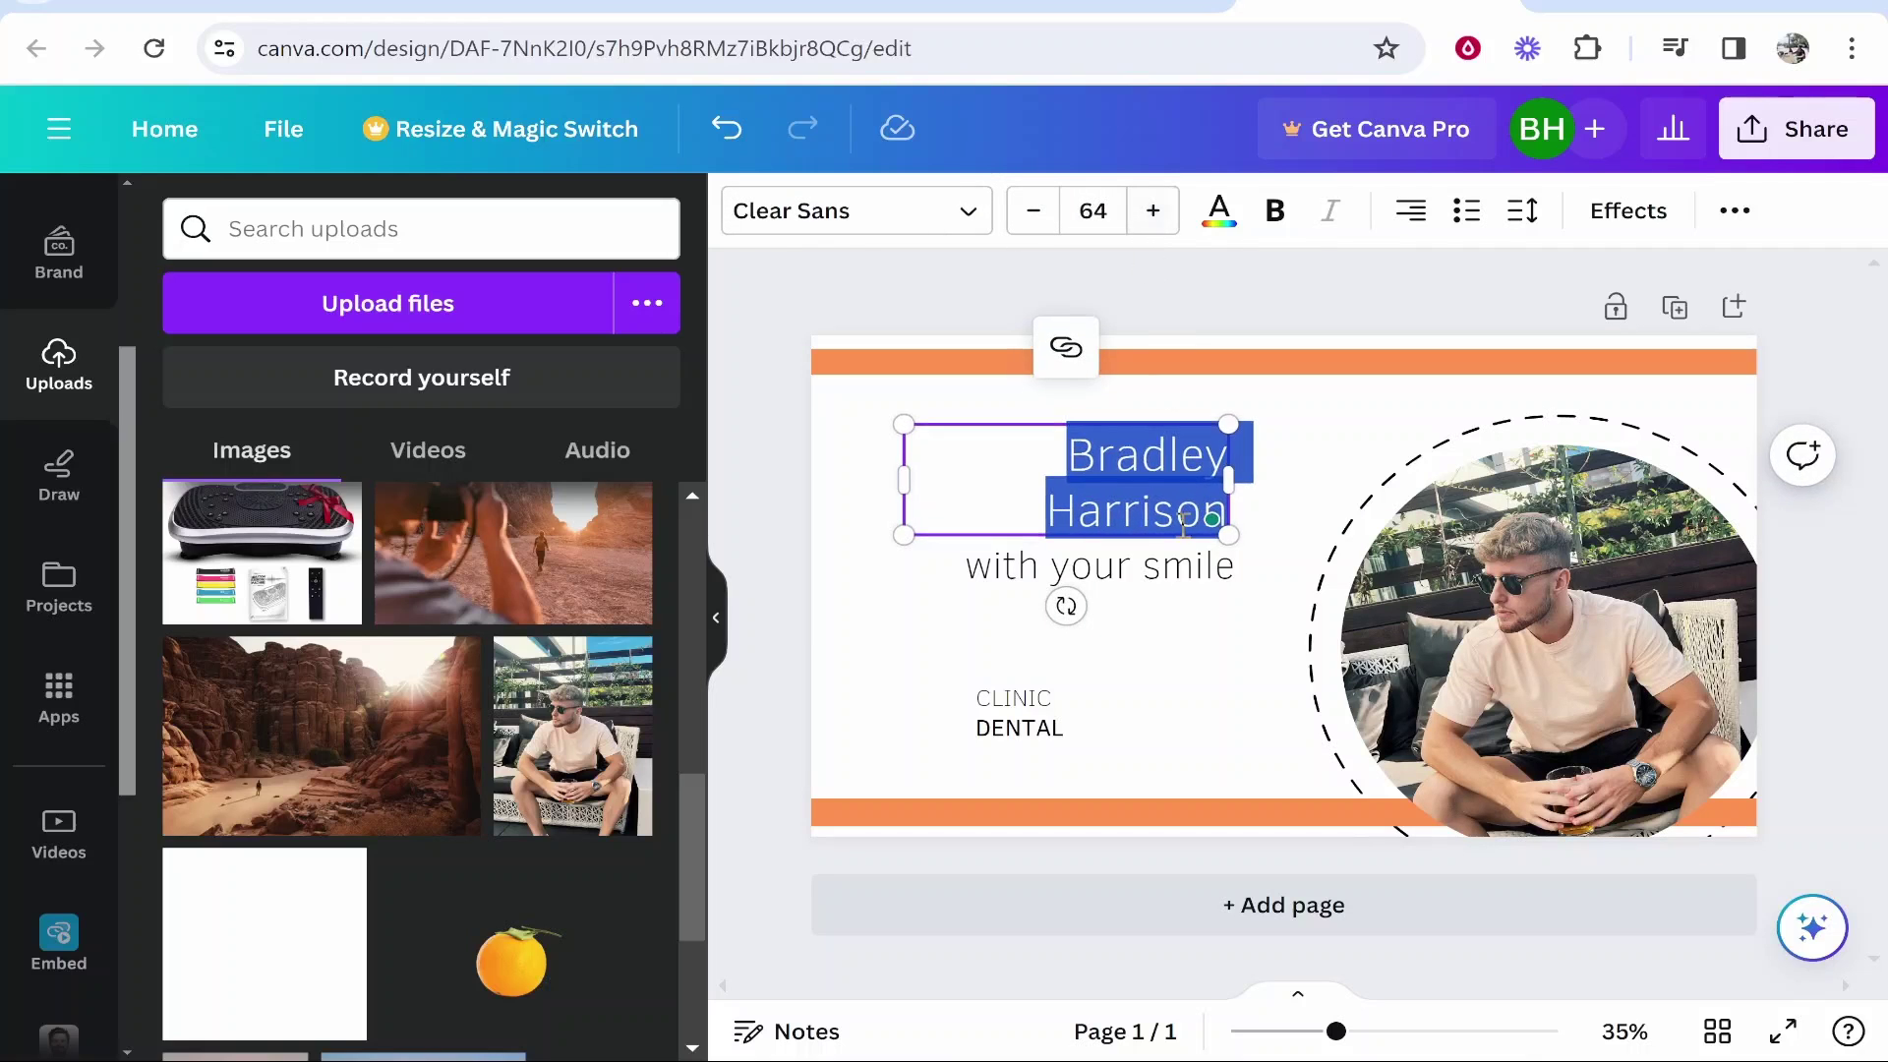
left_click(897, 218)
scroll(413, 668, "down", 2)
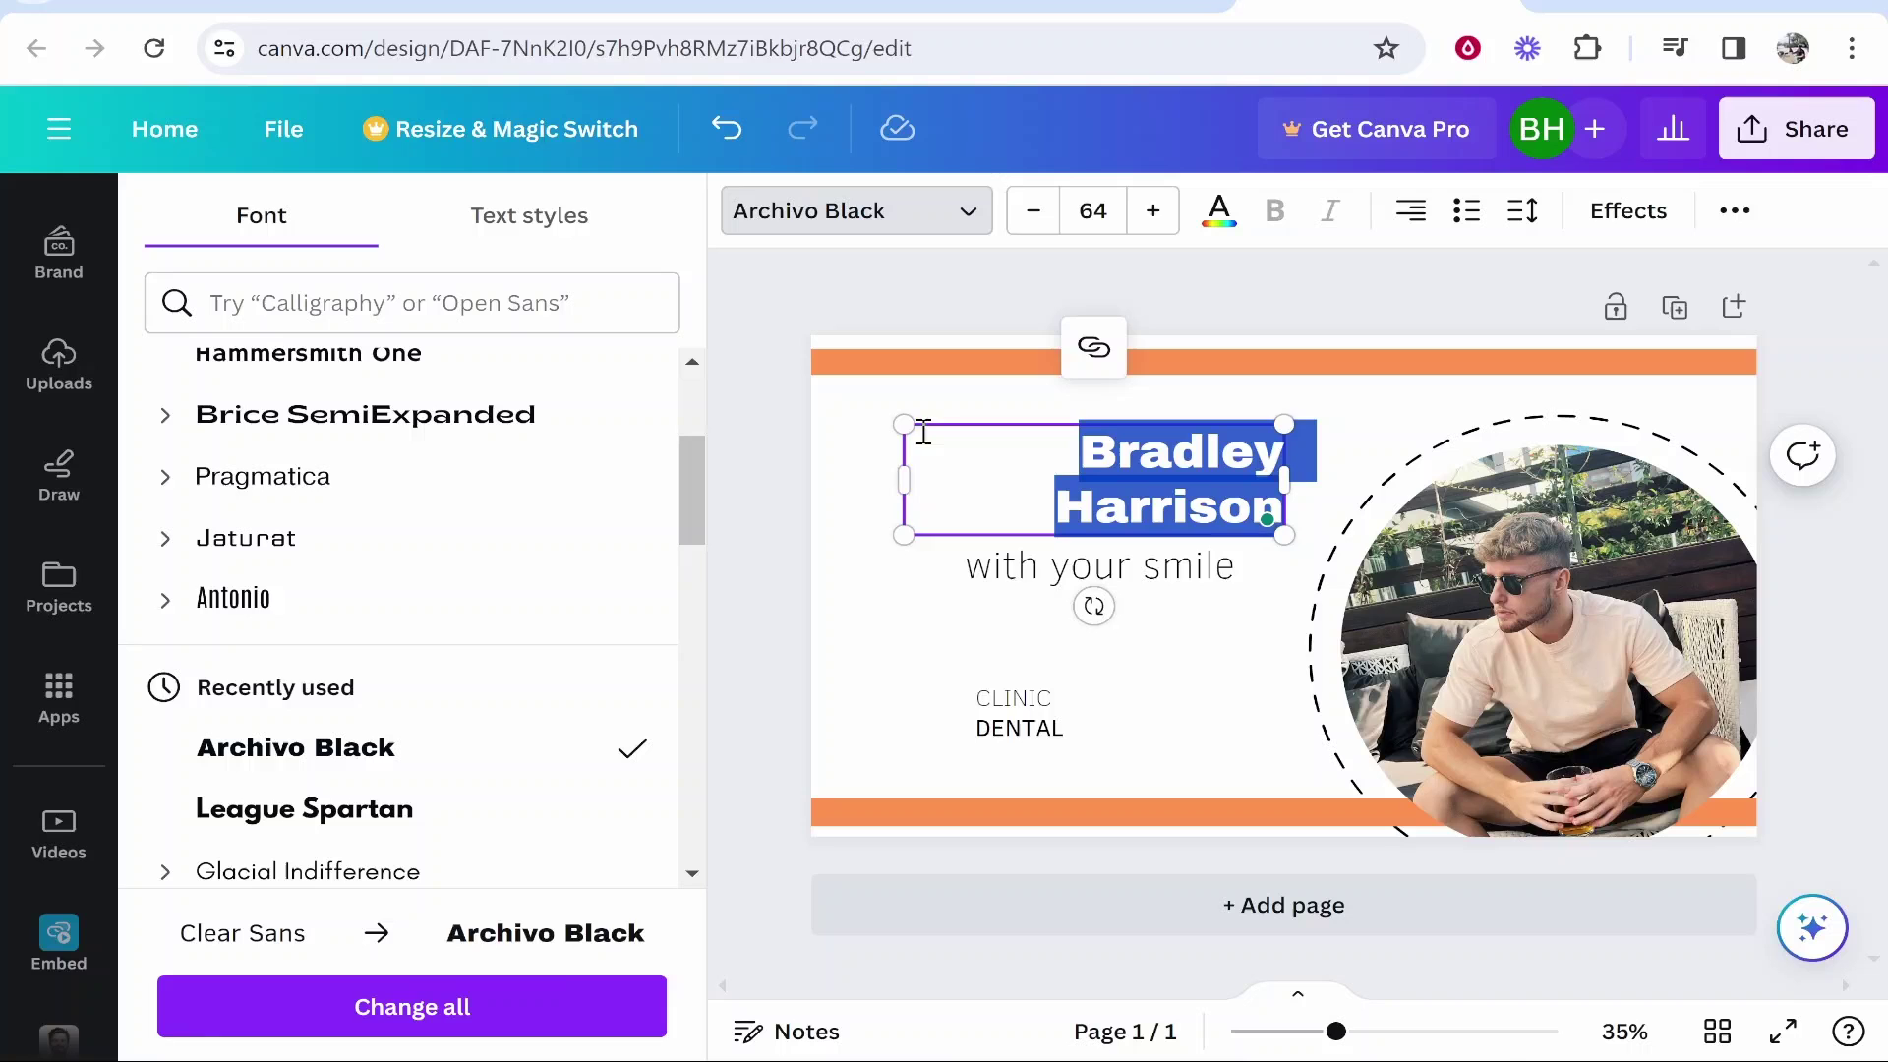
Move the name box to the page's left edge and set its alignment to justified.
left_click_drag(900, 476, 840, 501)
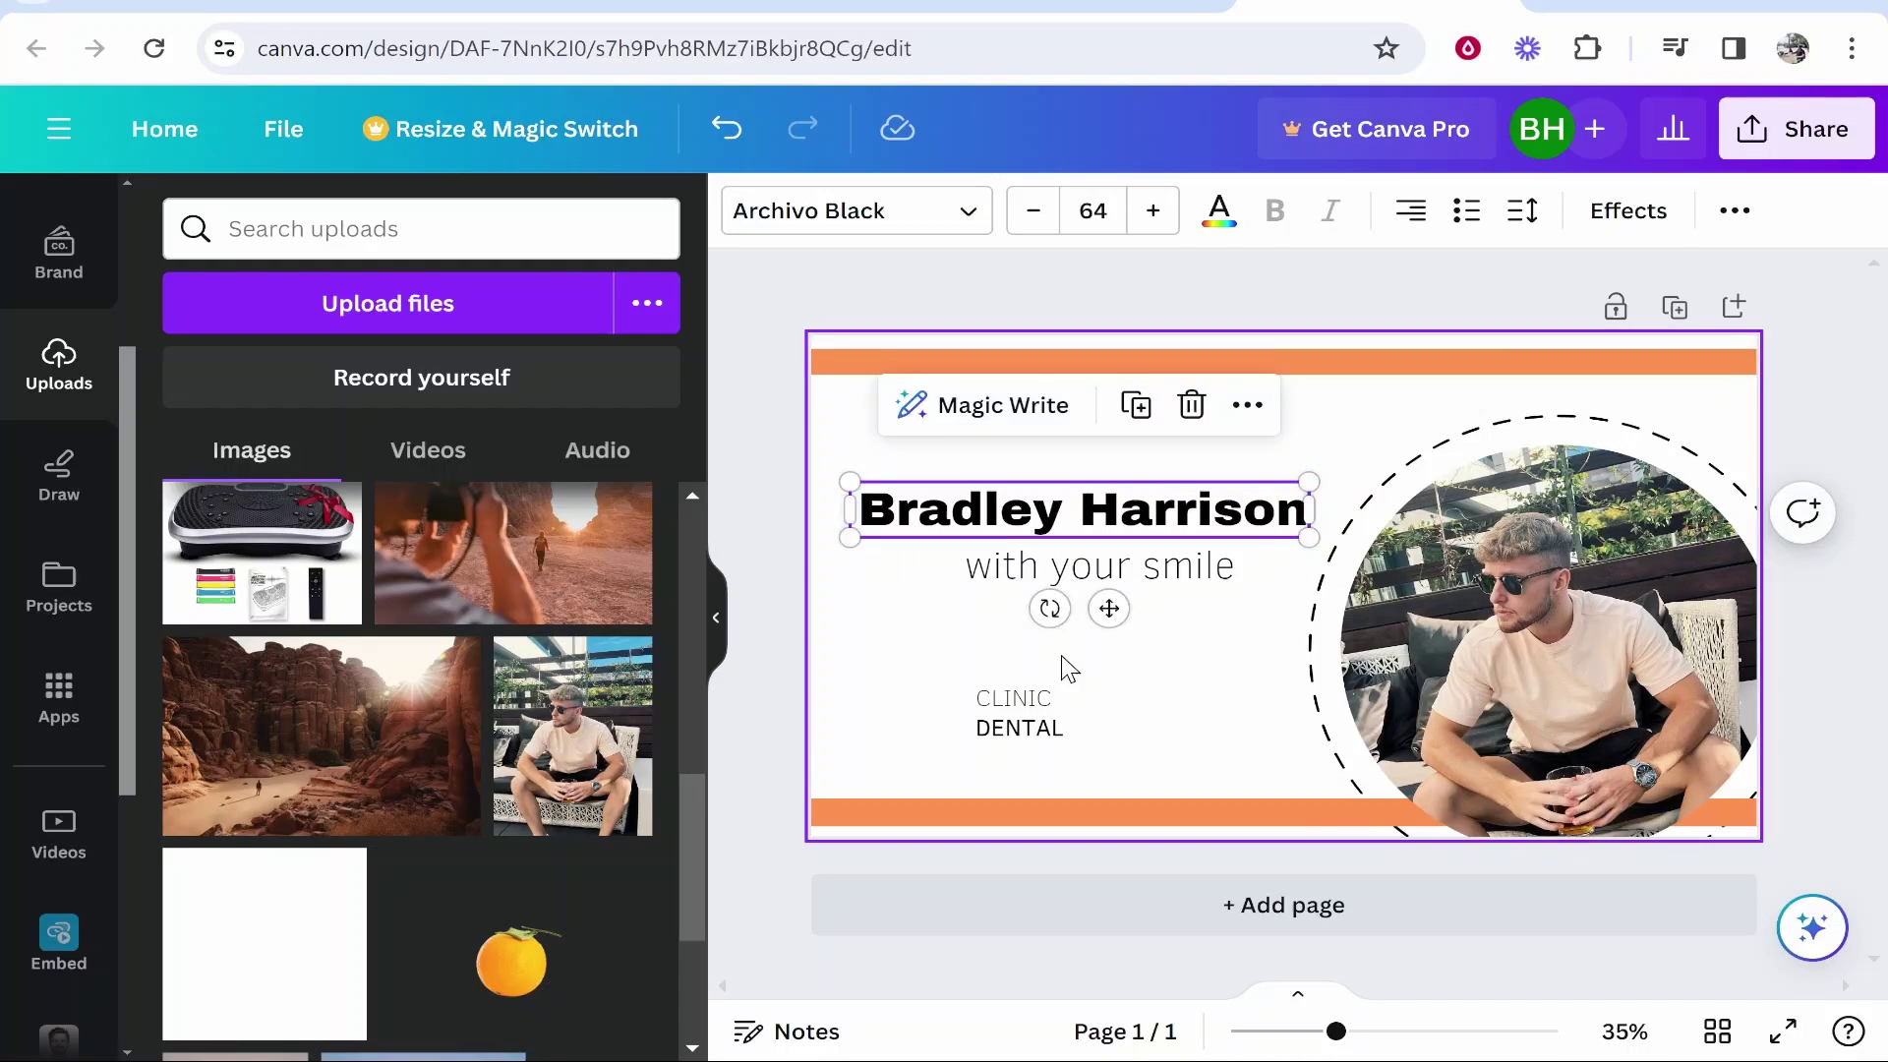
mouse_move(1137, 513)
left_mouse_down()
mouse_move(1099, 470)
mouse_move(1114, 509)
left_mouse_up()
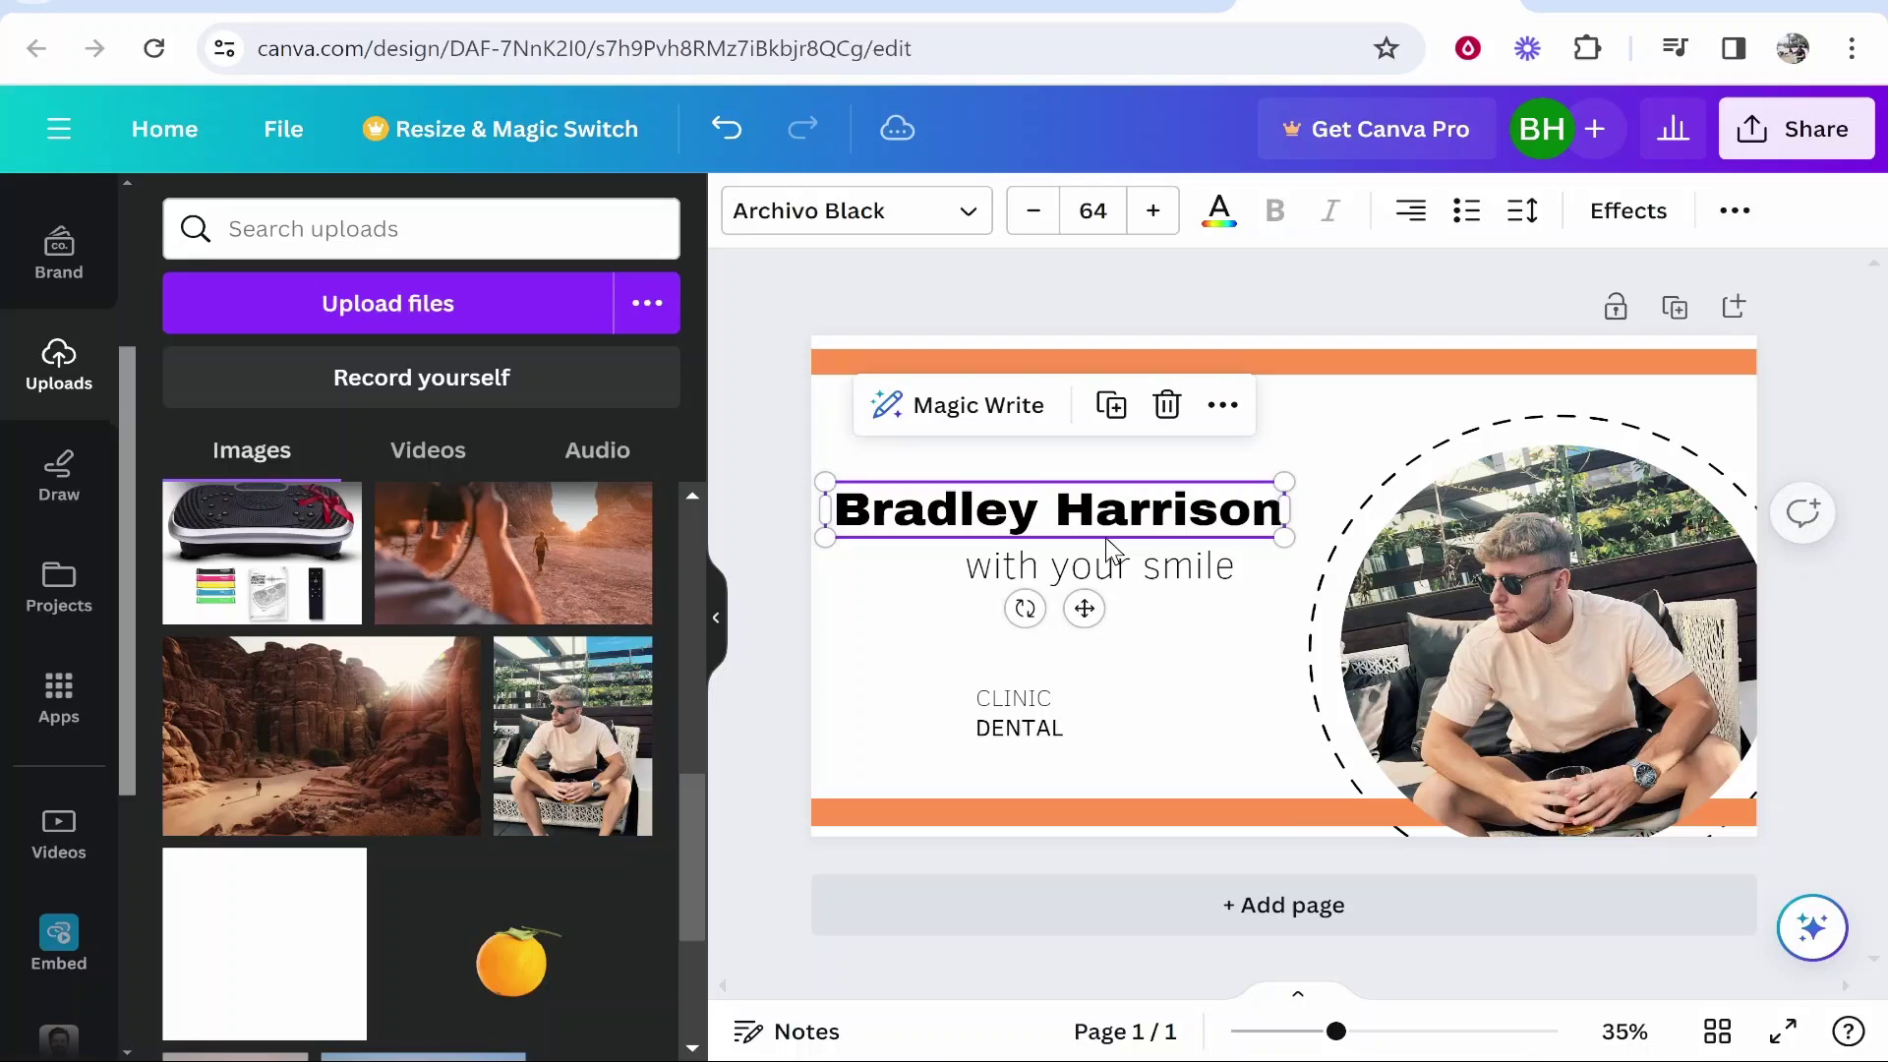
left_click(1048, 519)
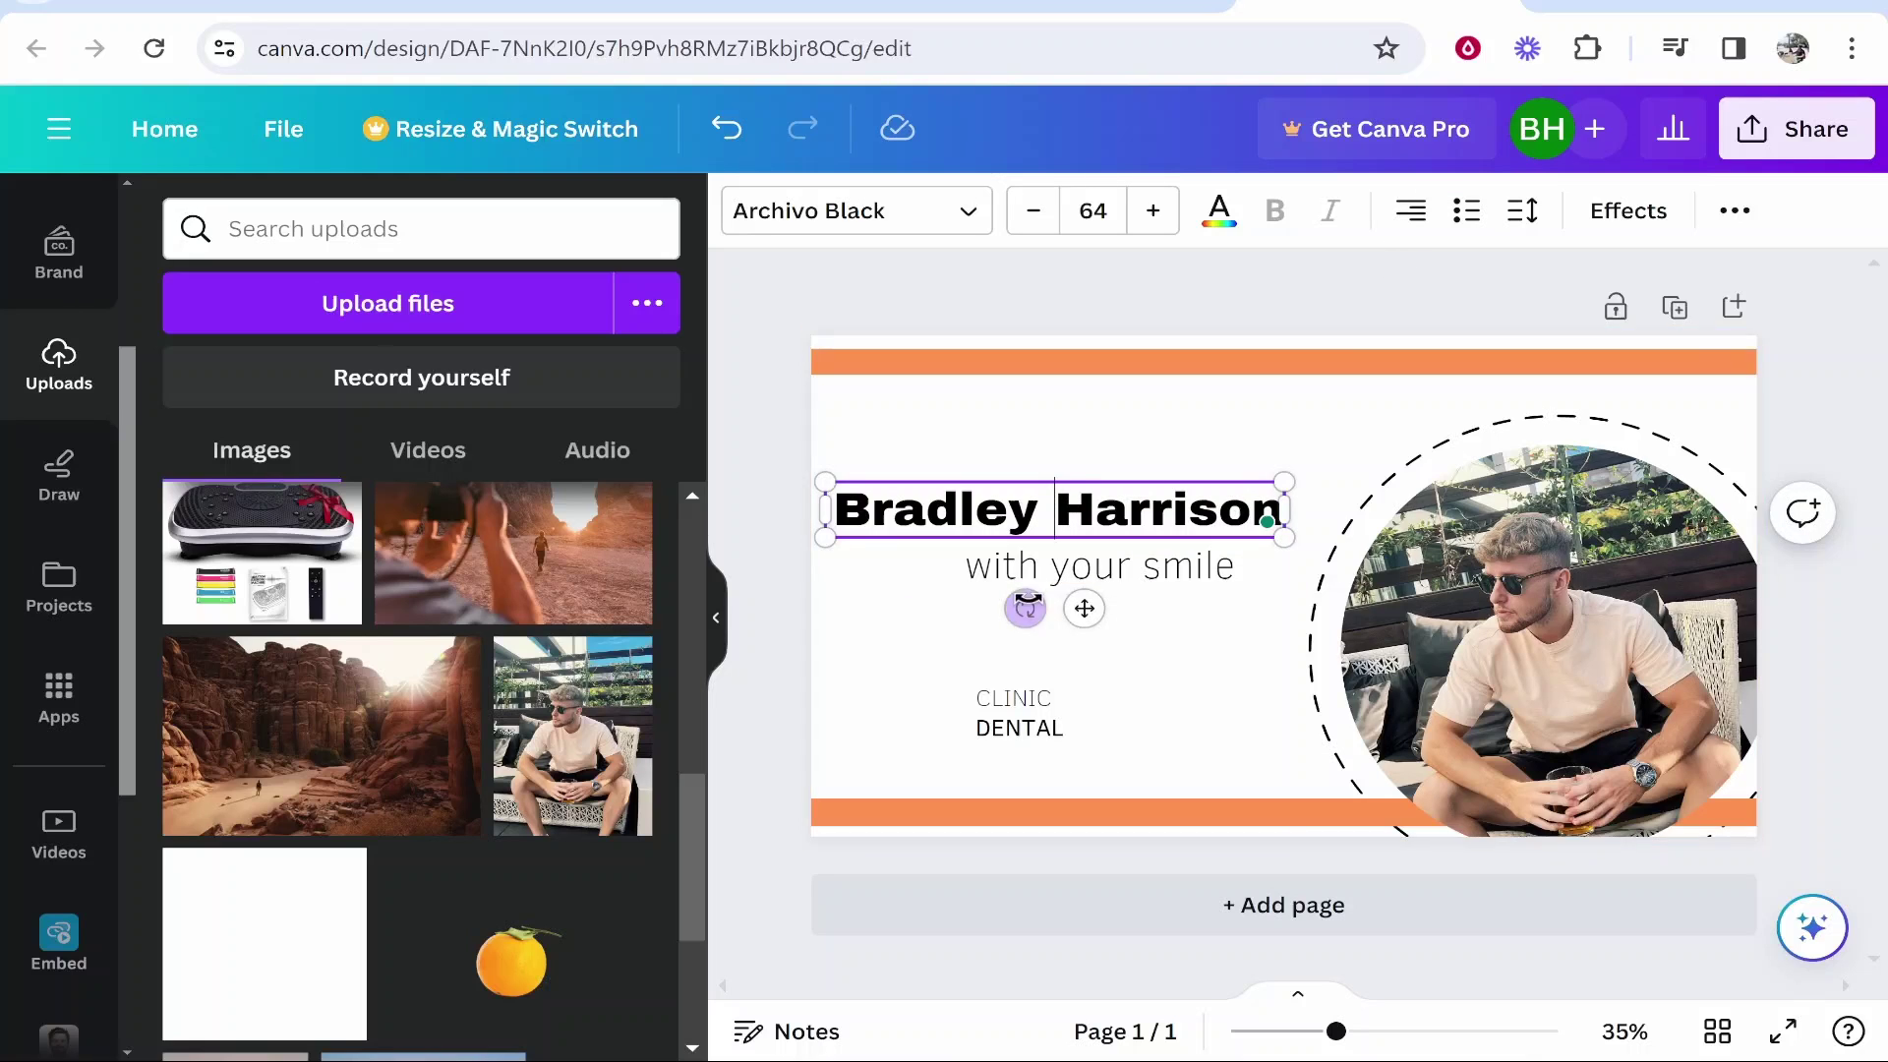
left_click(1188, 636)
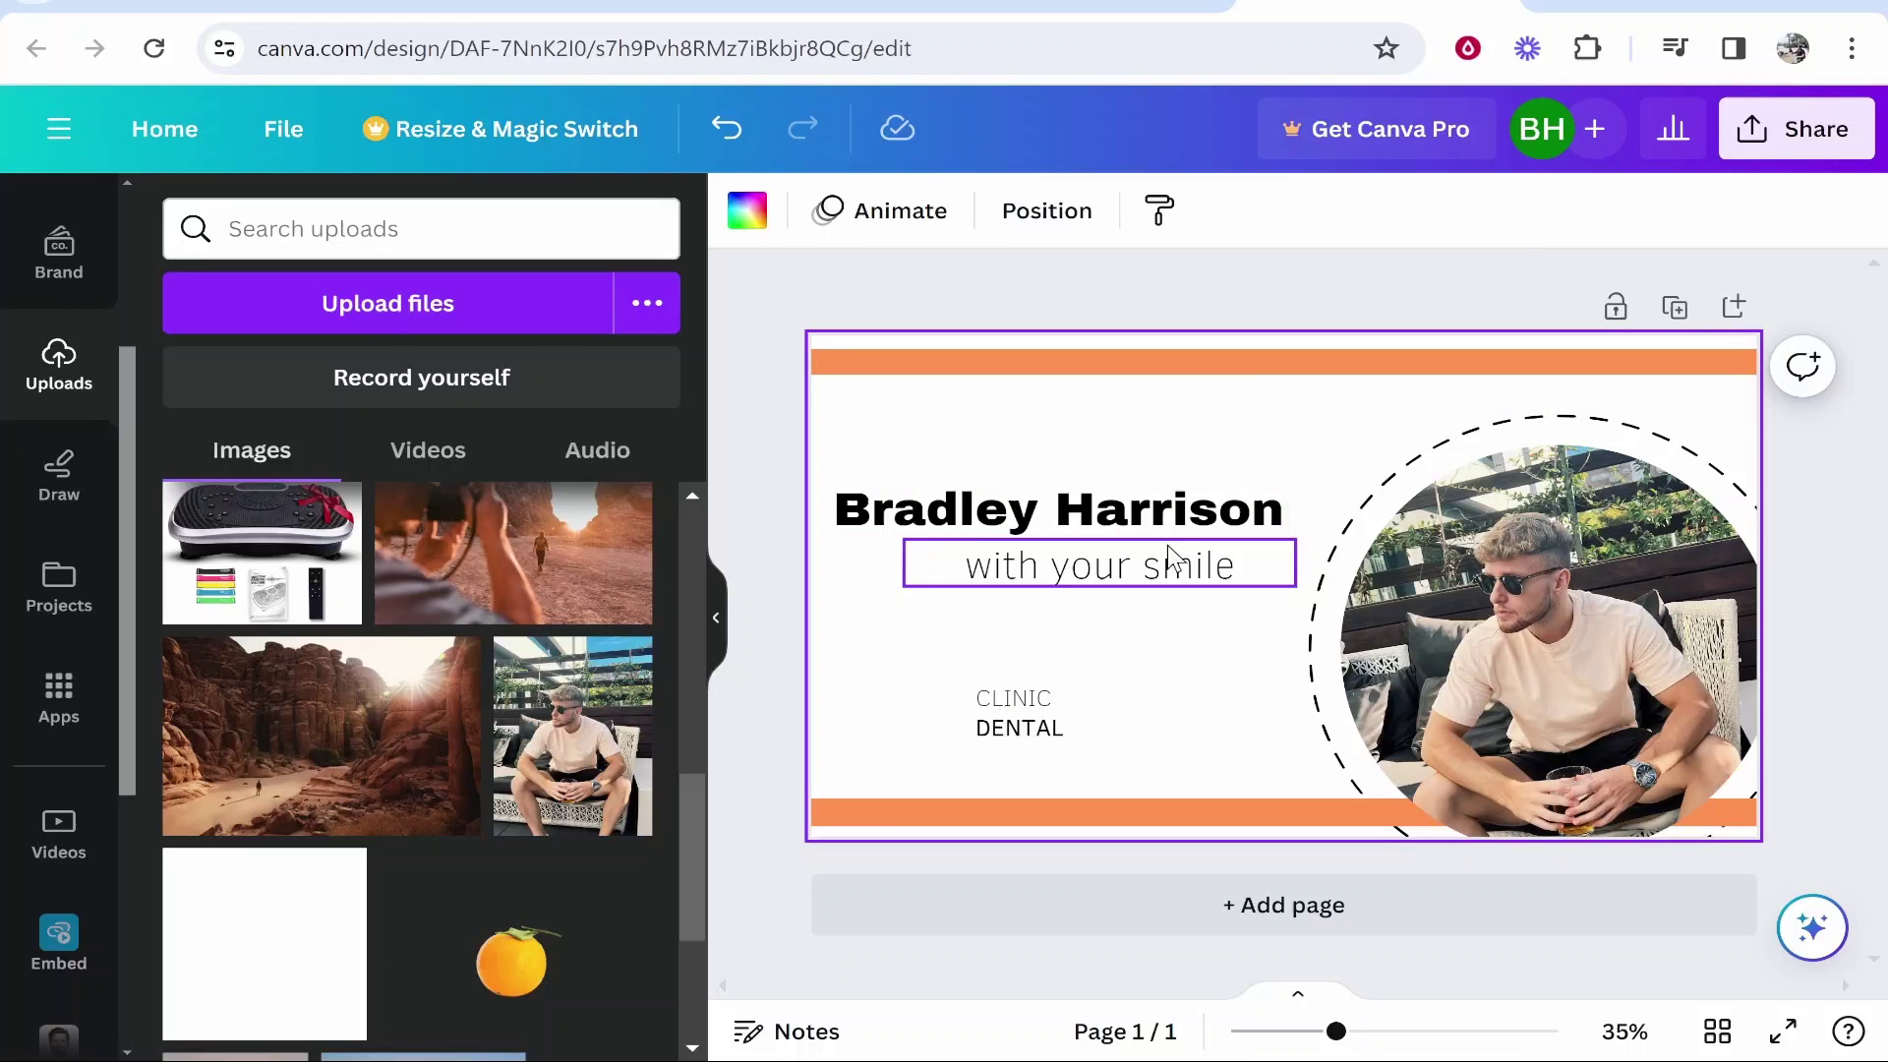
left_click(1129, 521)
left_click(1187, 511)
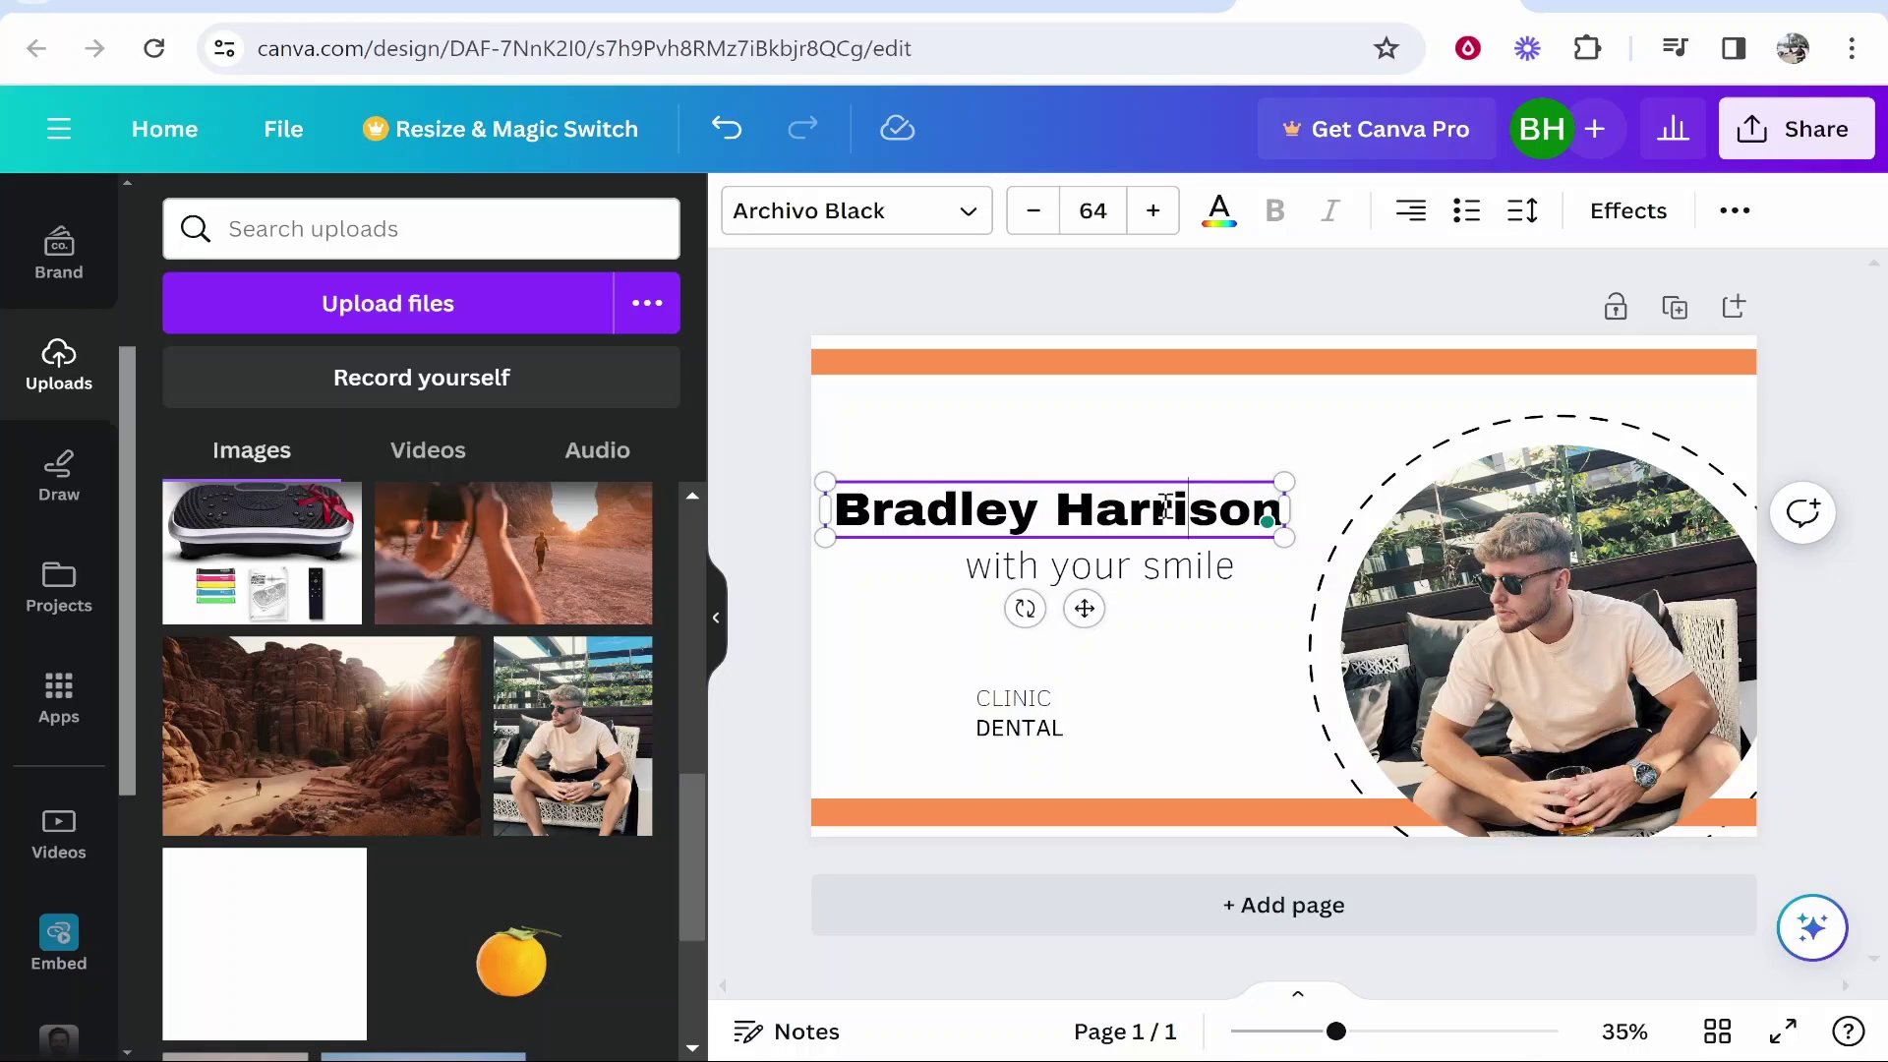
triple_click(1165, 507)
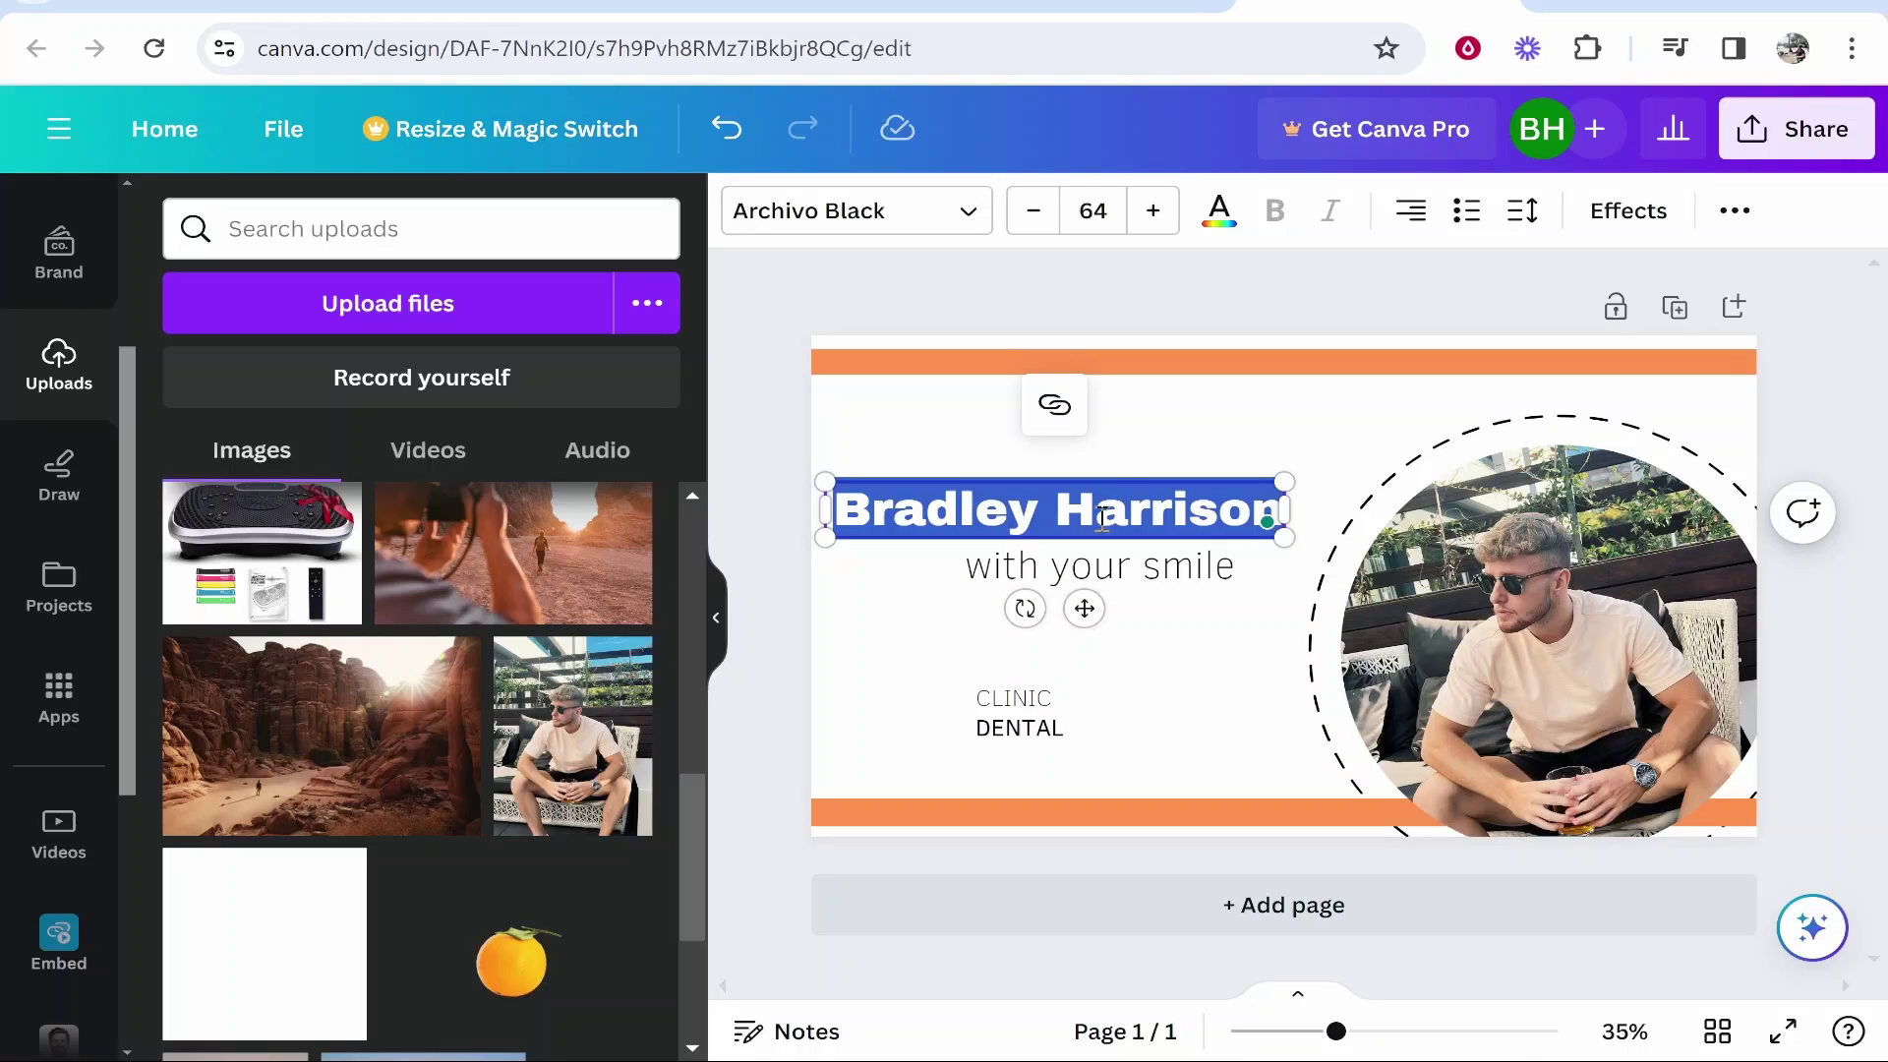
left_click(1219, 218)
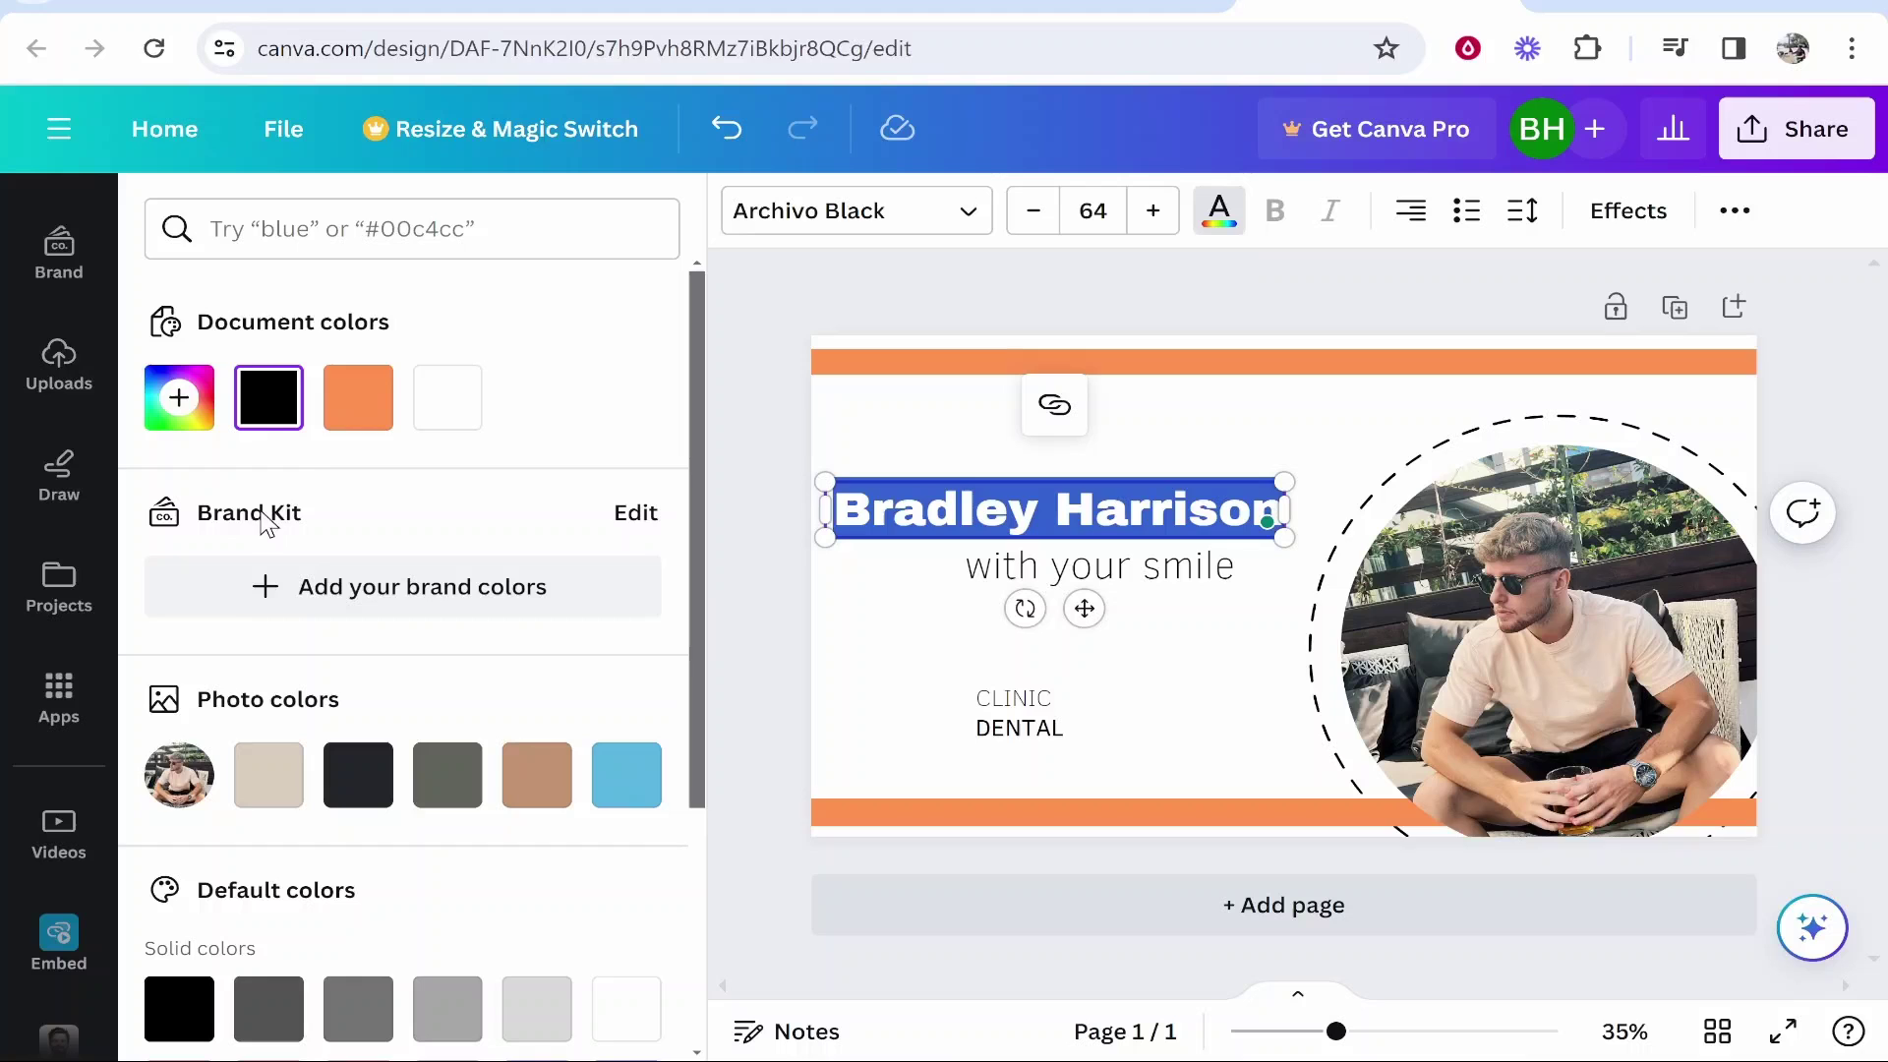
key("Escape")
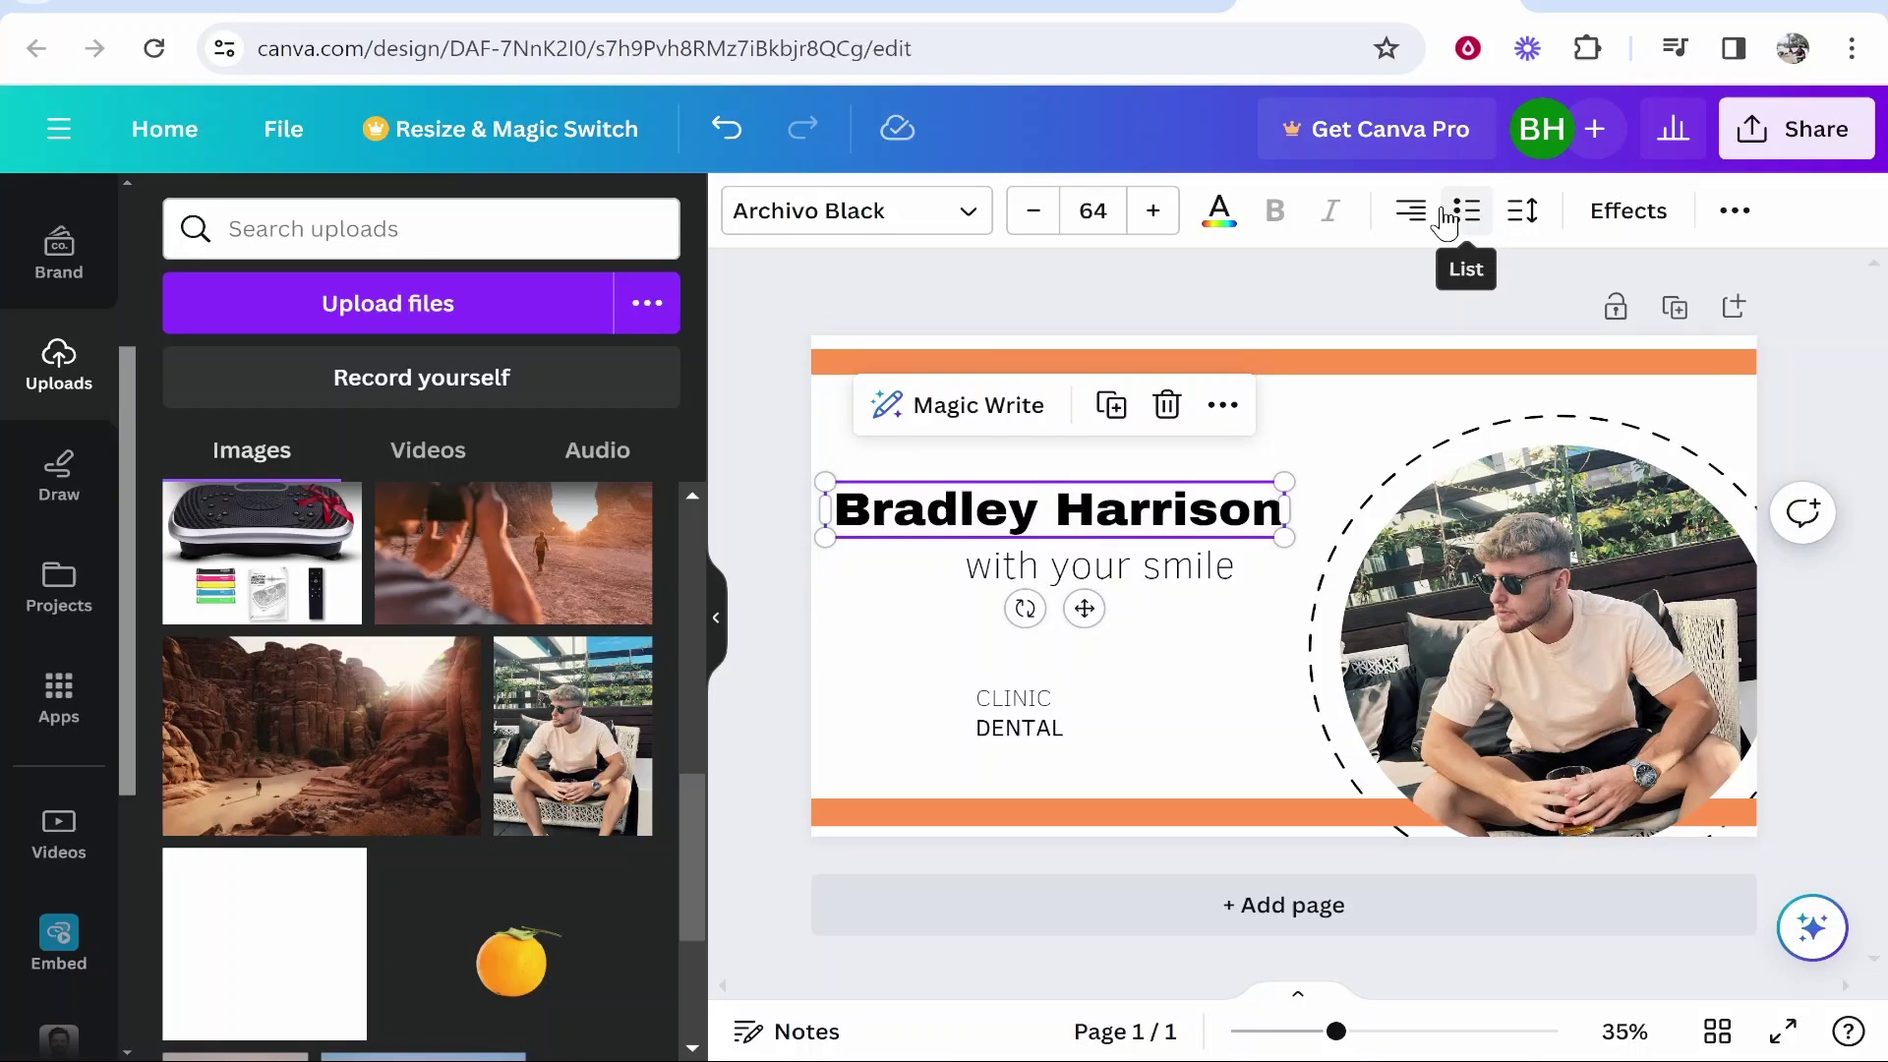
left_click(1424, 229)
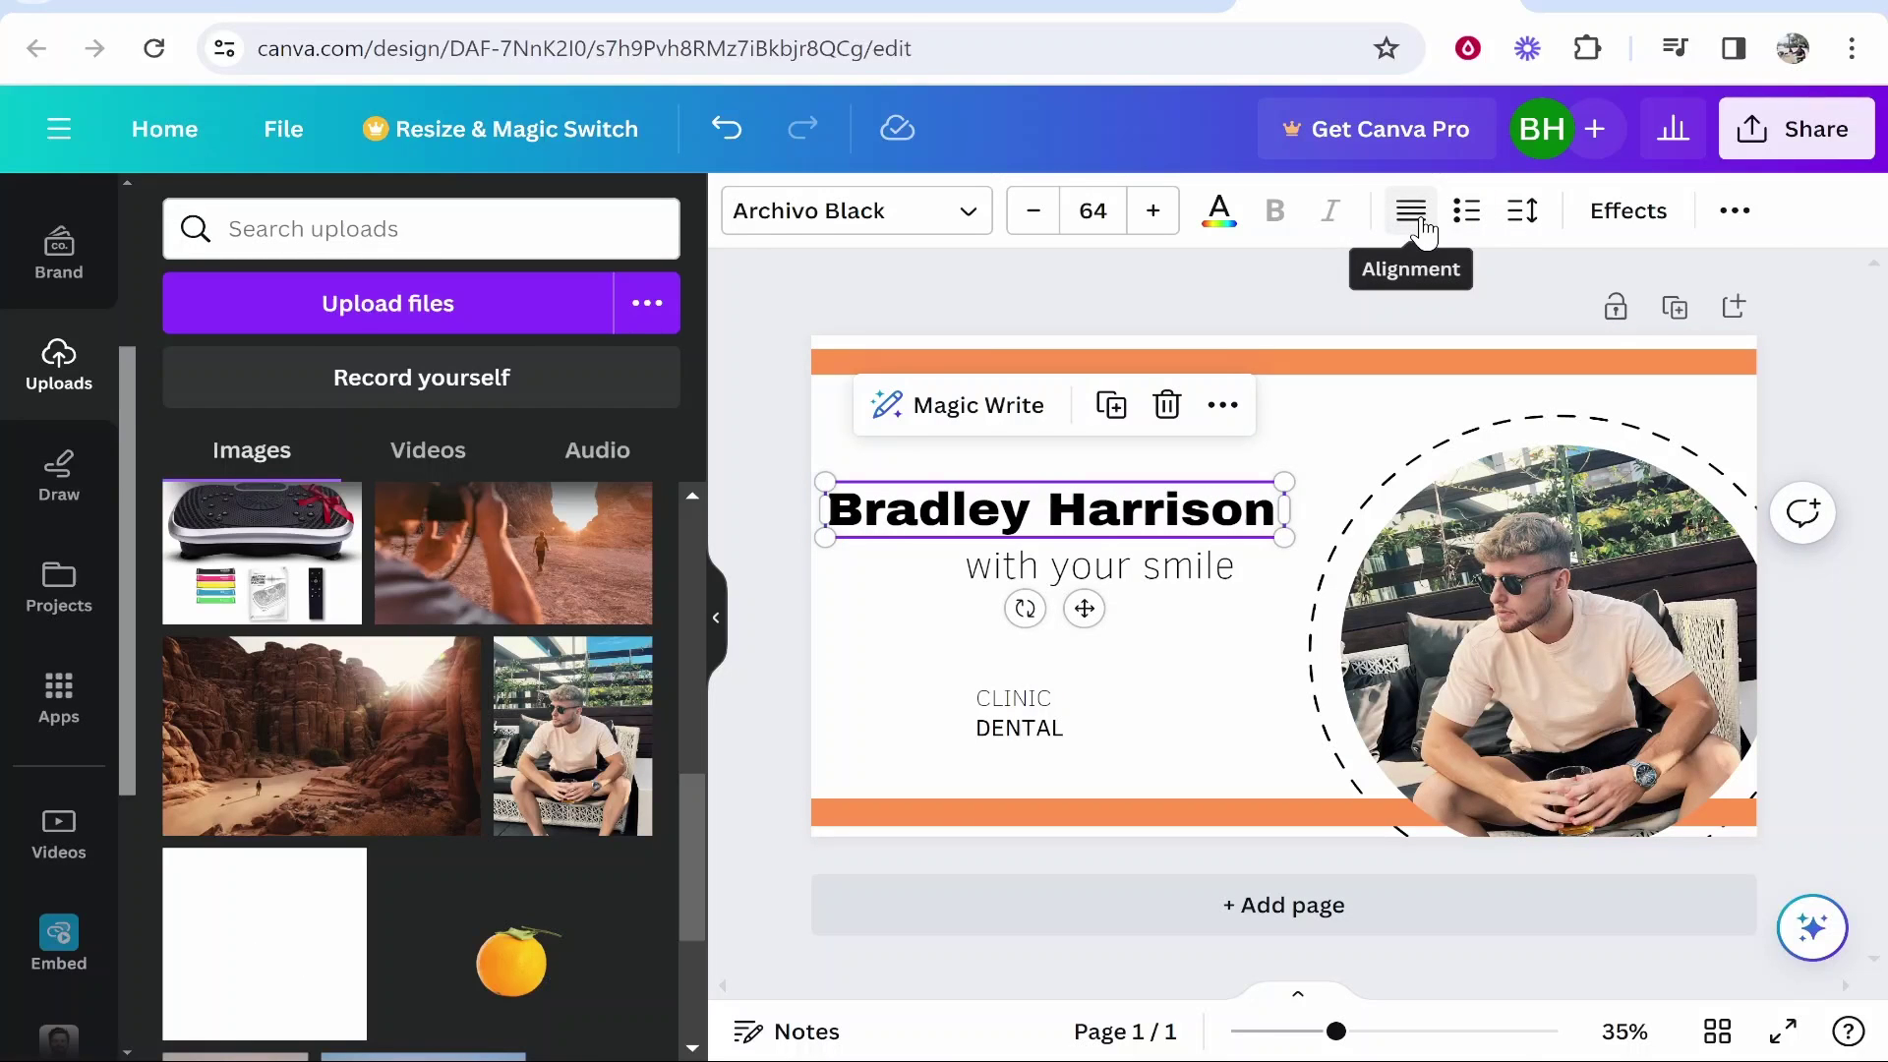
Replace the 'with your smile' subtitle with 'Internet Marketer' and move it under the name.
left_click(1125, 560)
left_click(1124, 560)
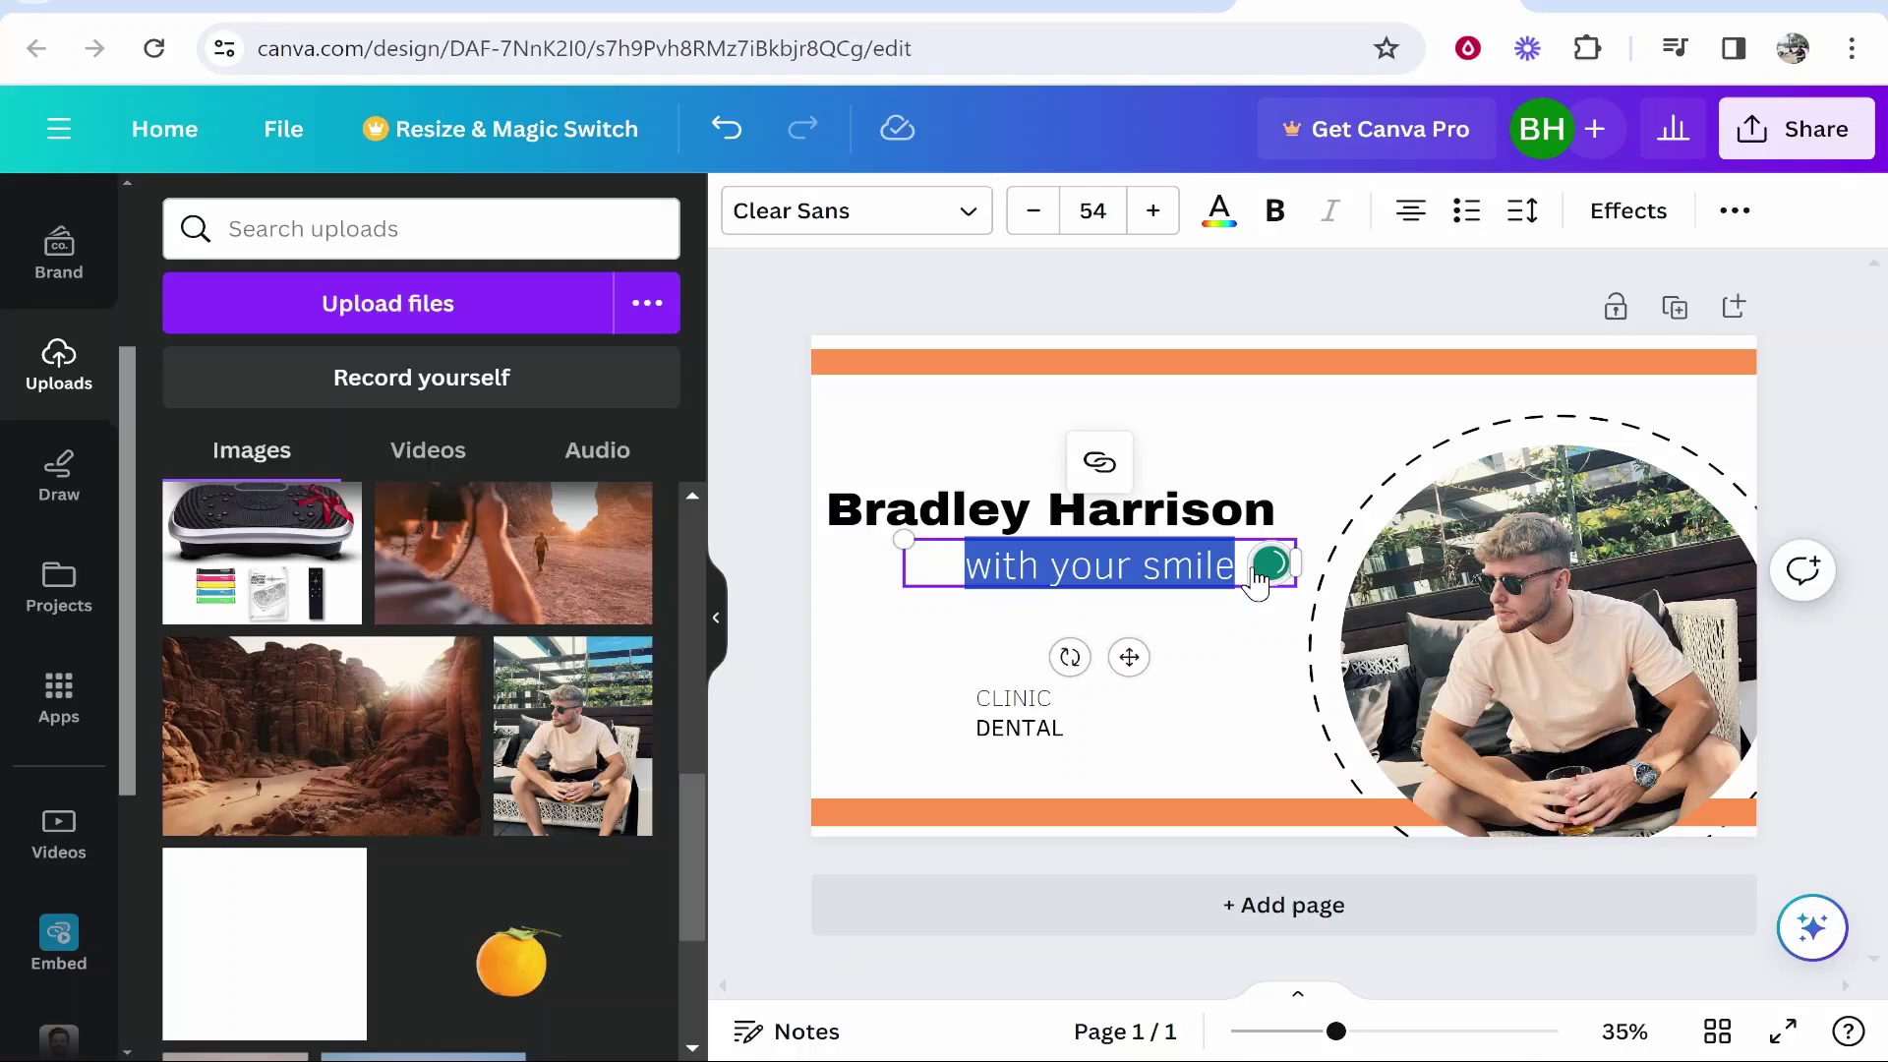
key("BackSpace")
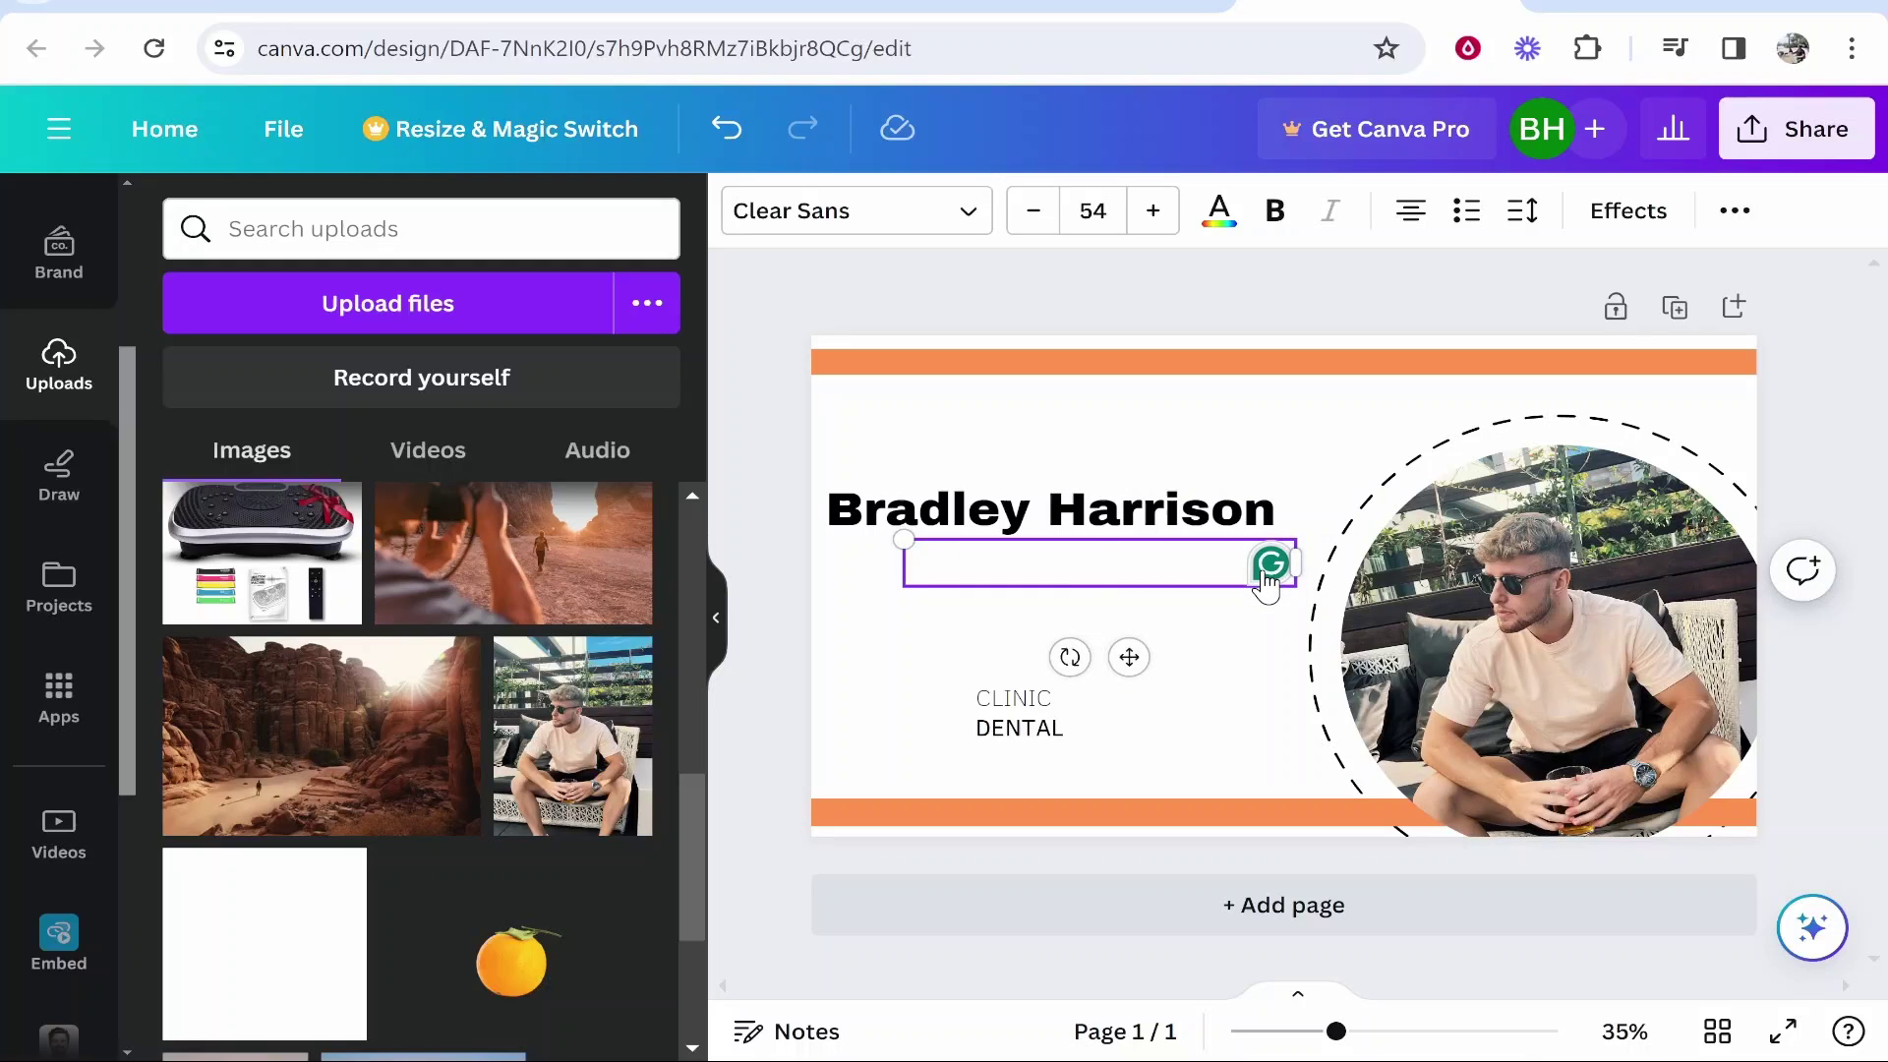
type("Internet Mark")
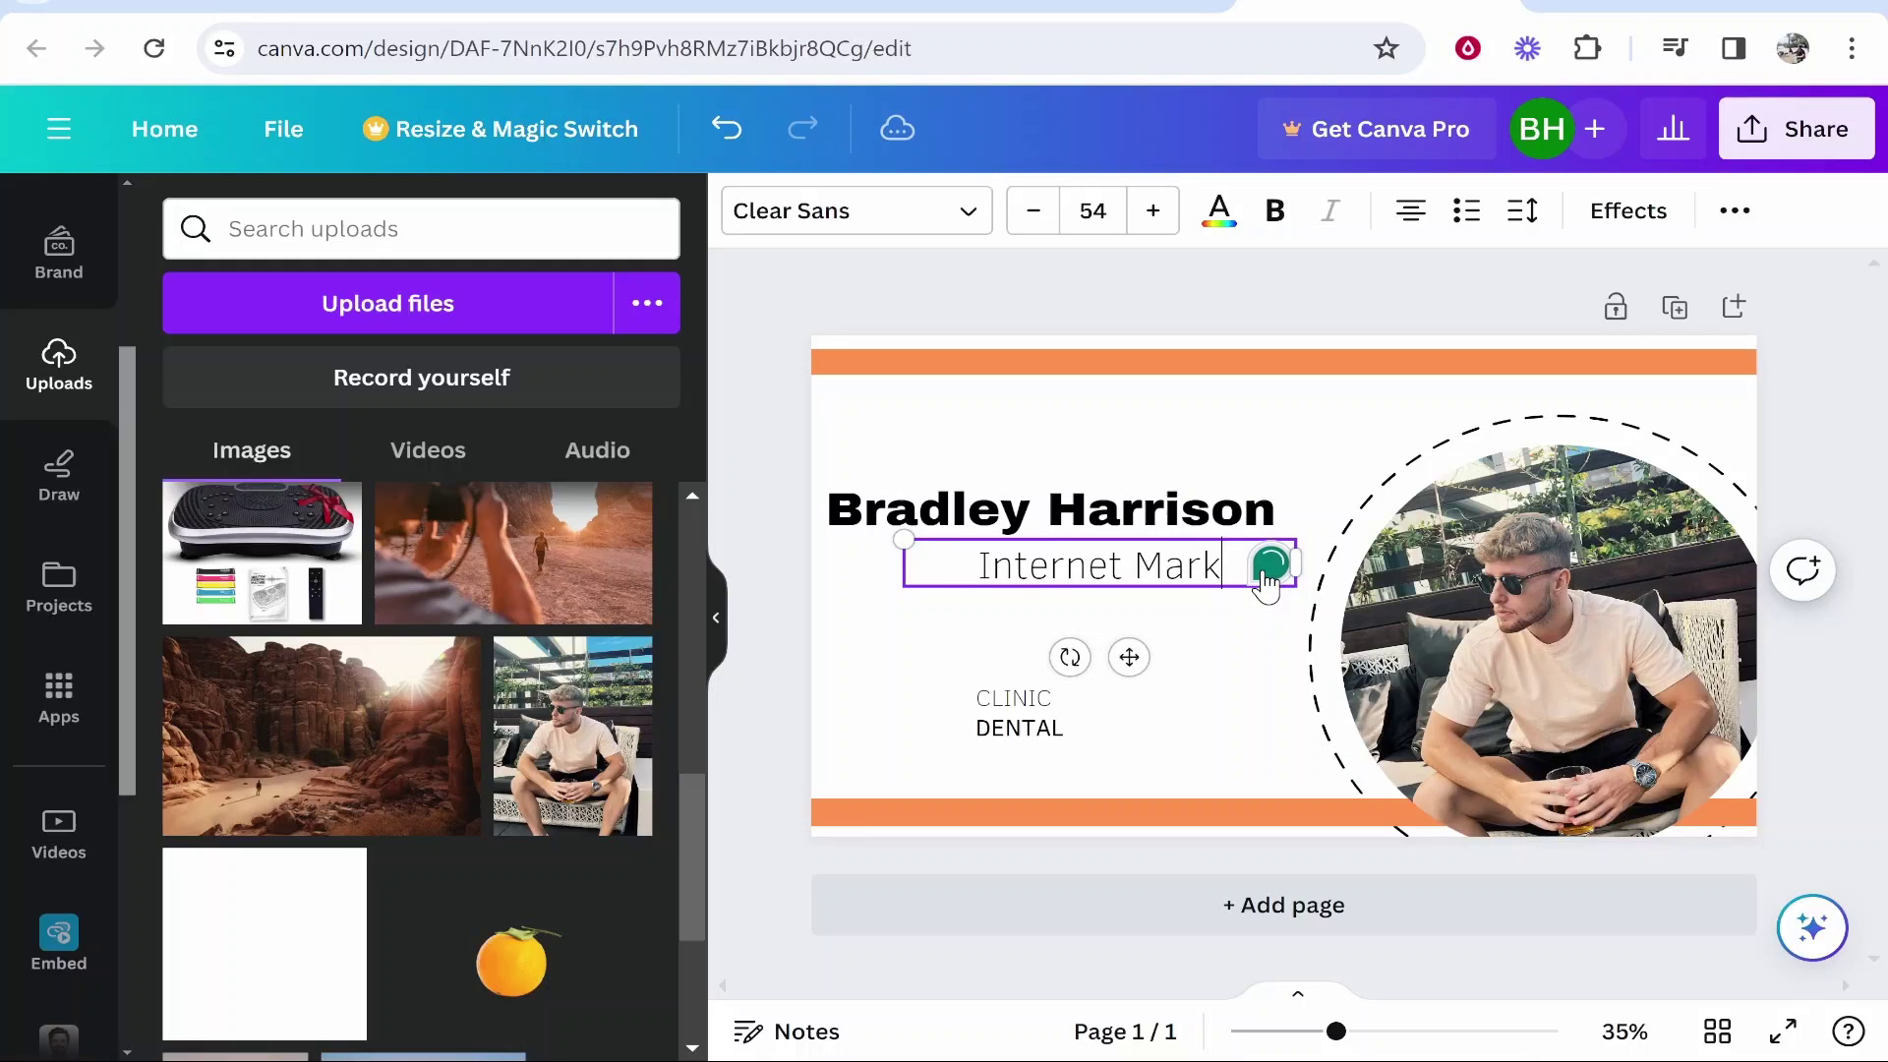
type("eter")
left_click_drag(1183, 562, 1082, 575)
left_click(1143, 580)
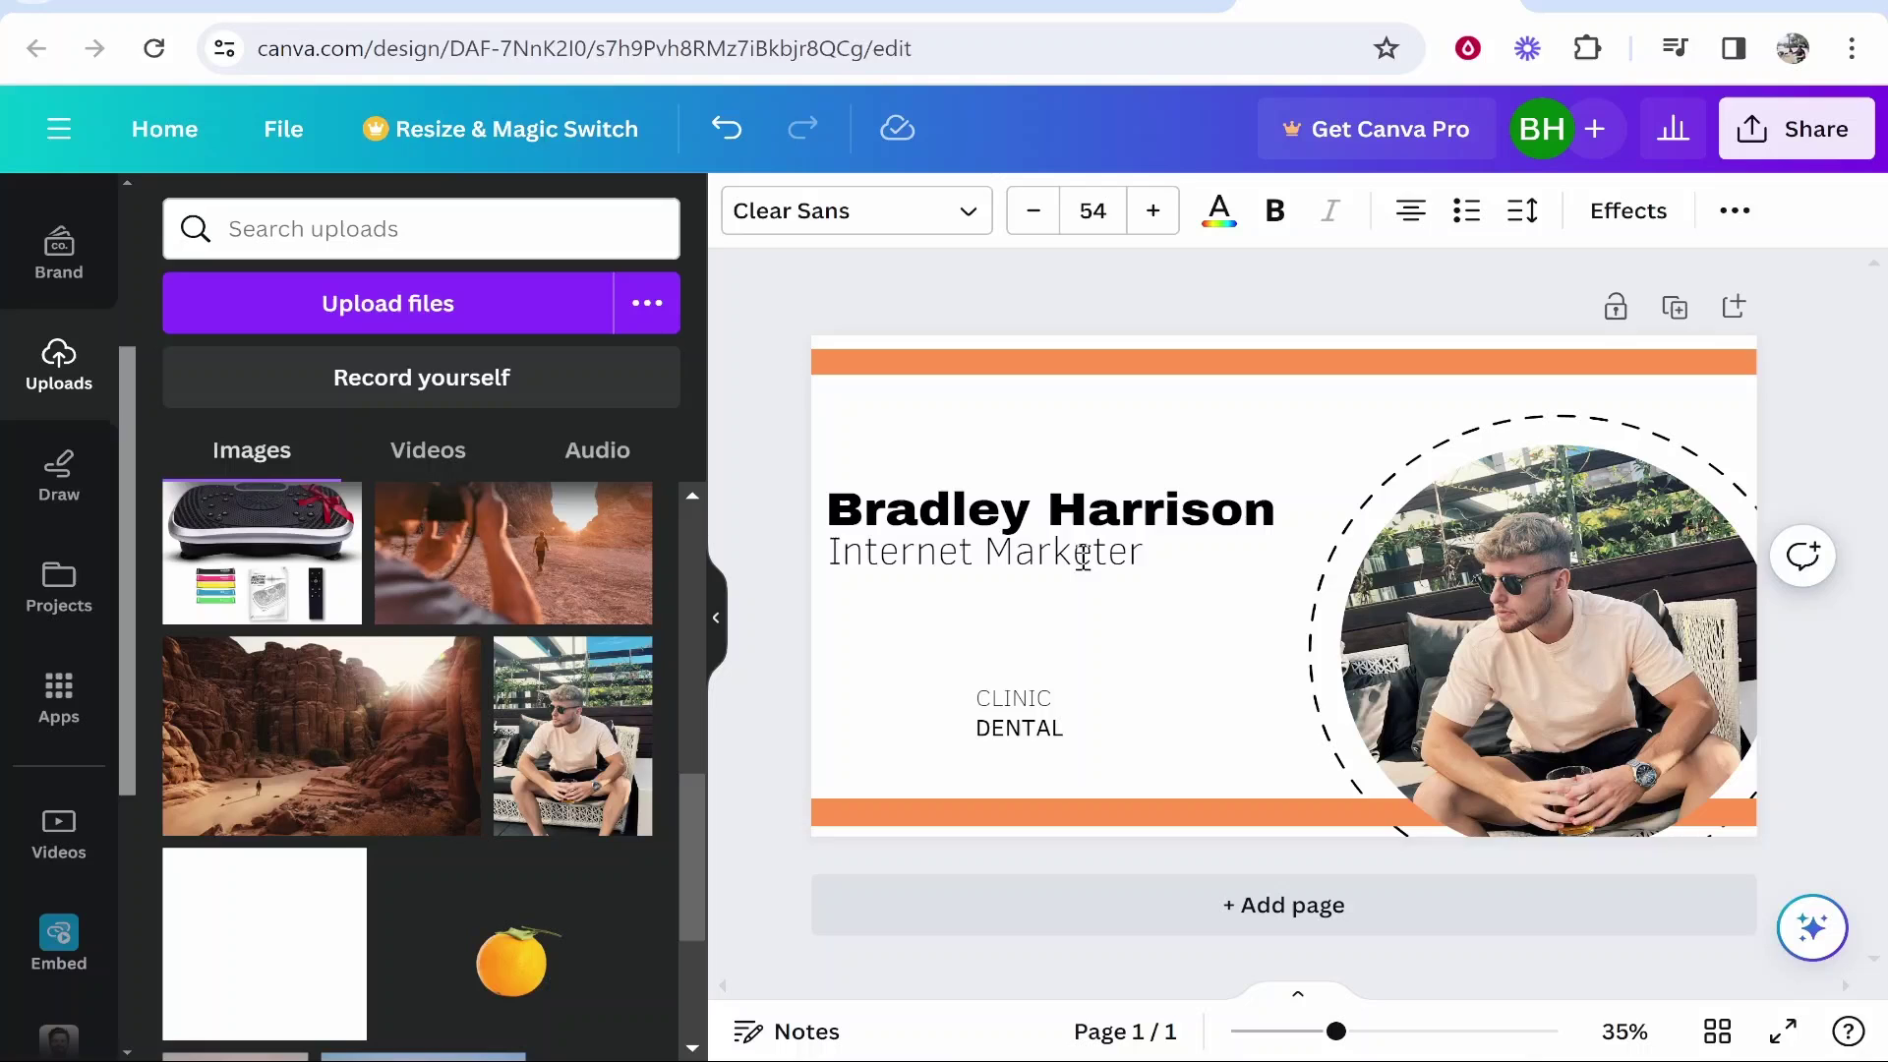
left_click(1246, 632)
Enlarge 'Internet Marketer' by three size steps and delete the CLINIC DENTAL text.
double_click(1131, 551)
left_click(1146, 210)
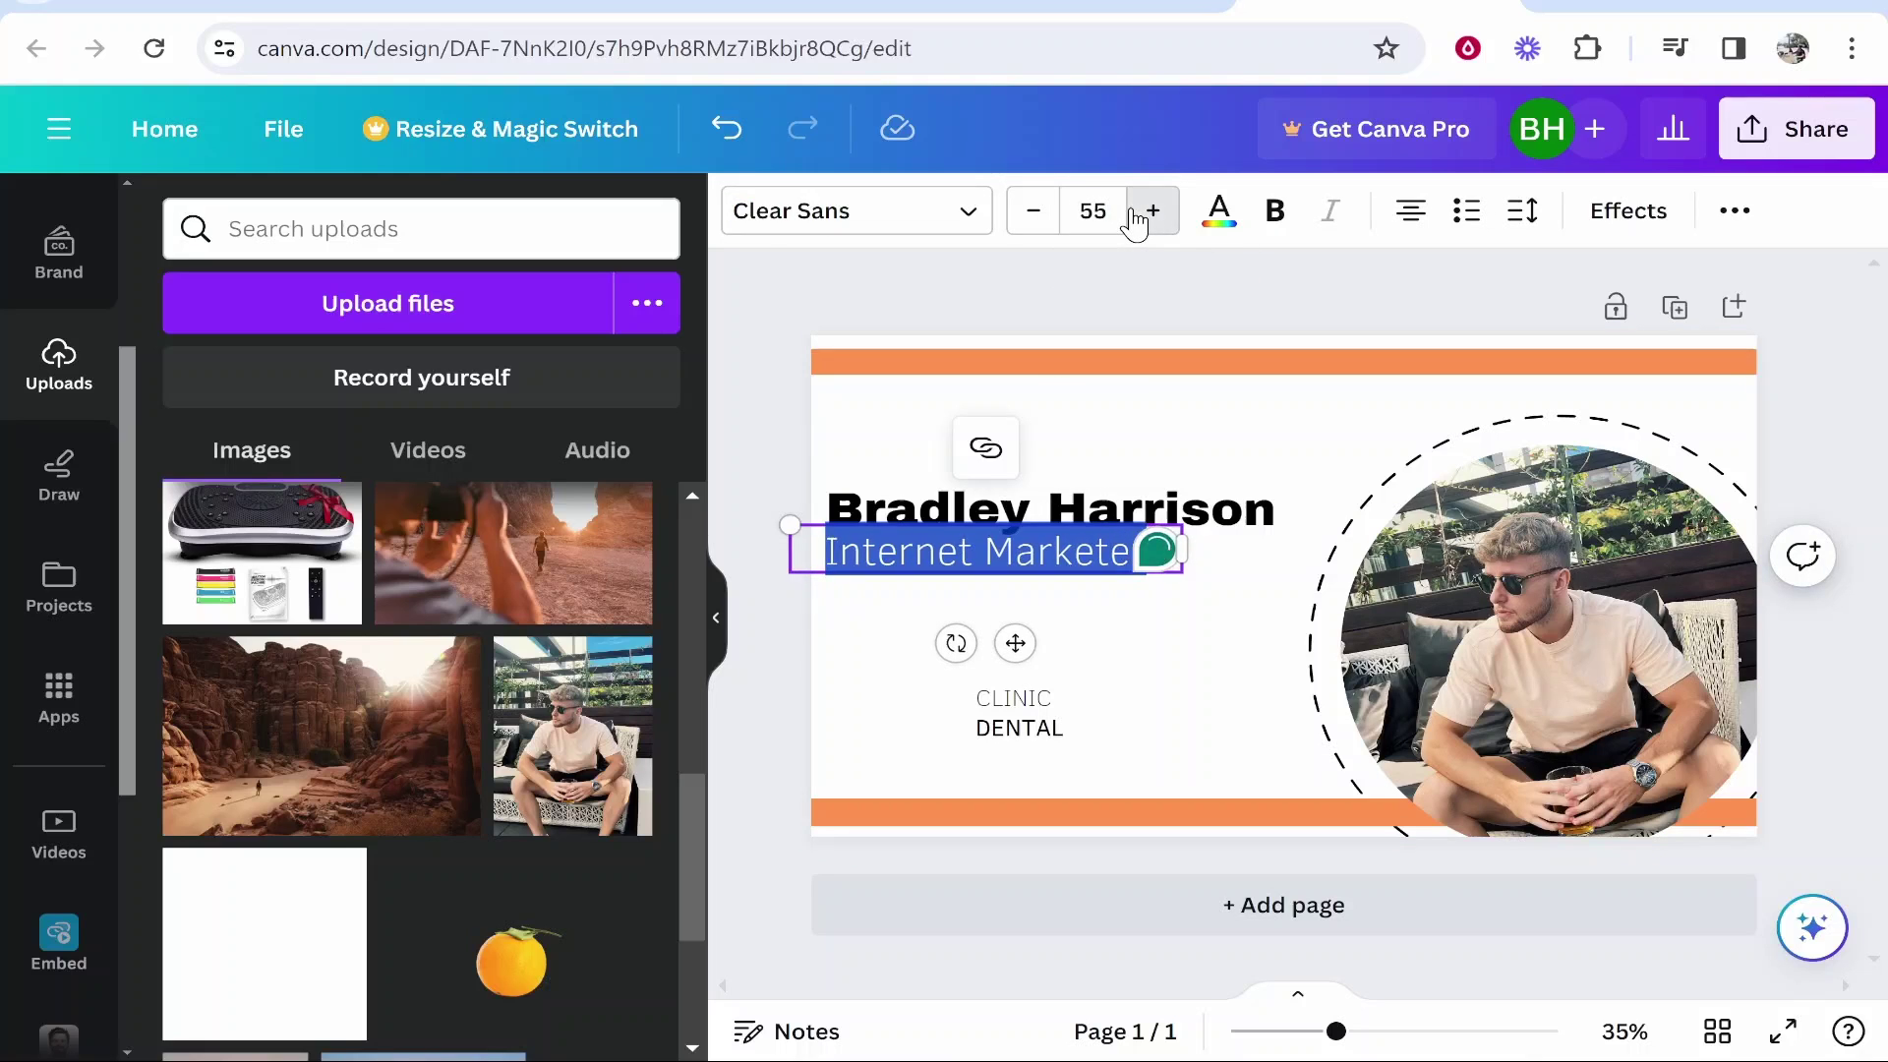
left_click(1146, 210)
left_click(1145, 211)
left_click(1216, 740)
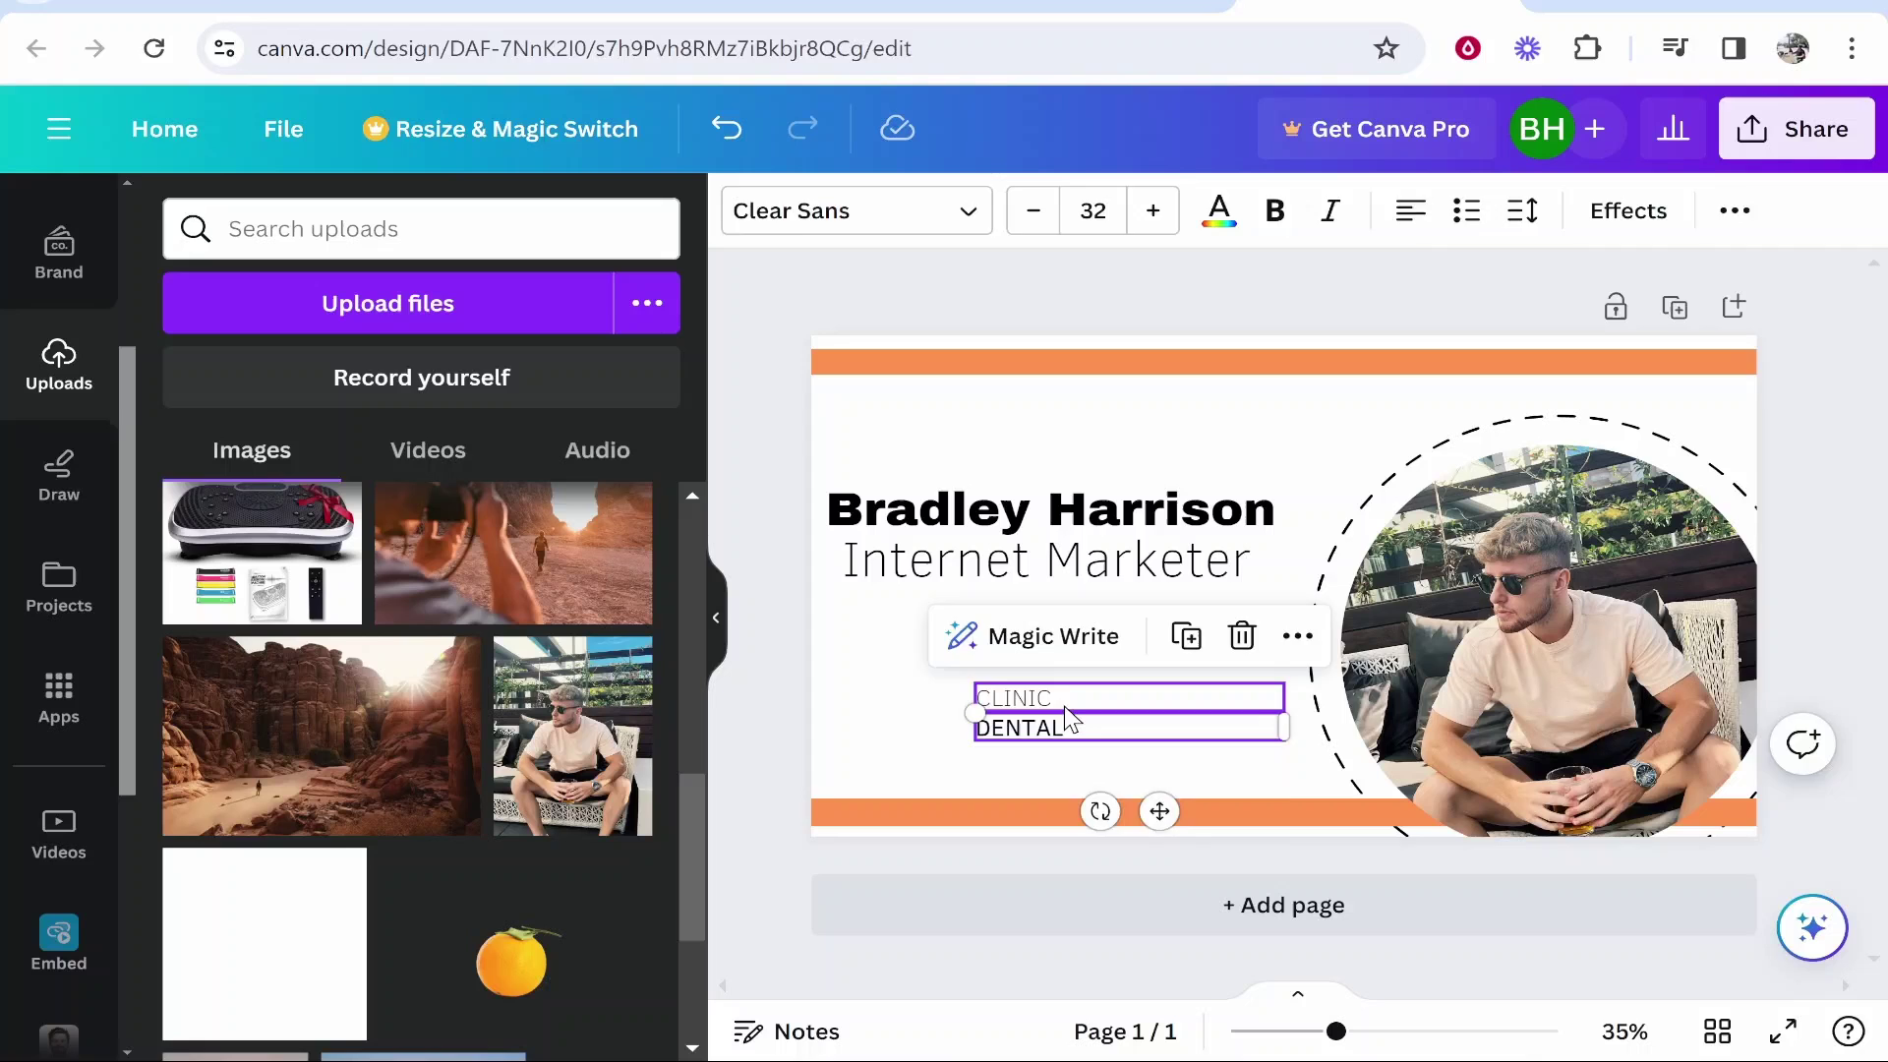
key("Delete")
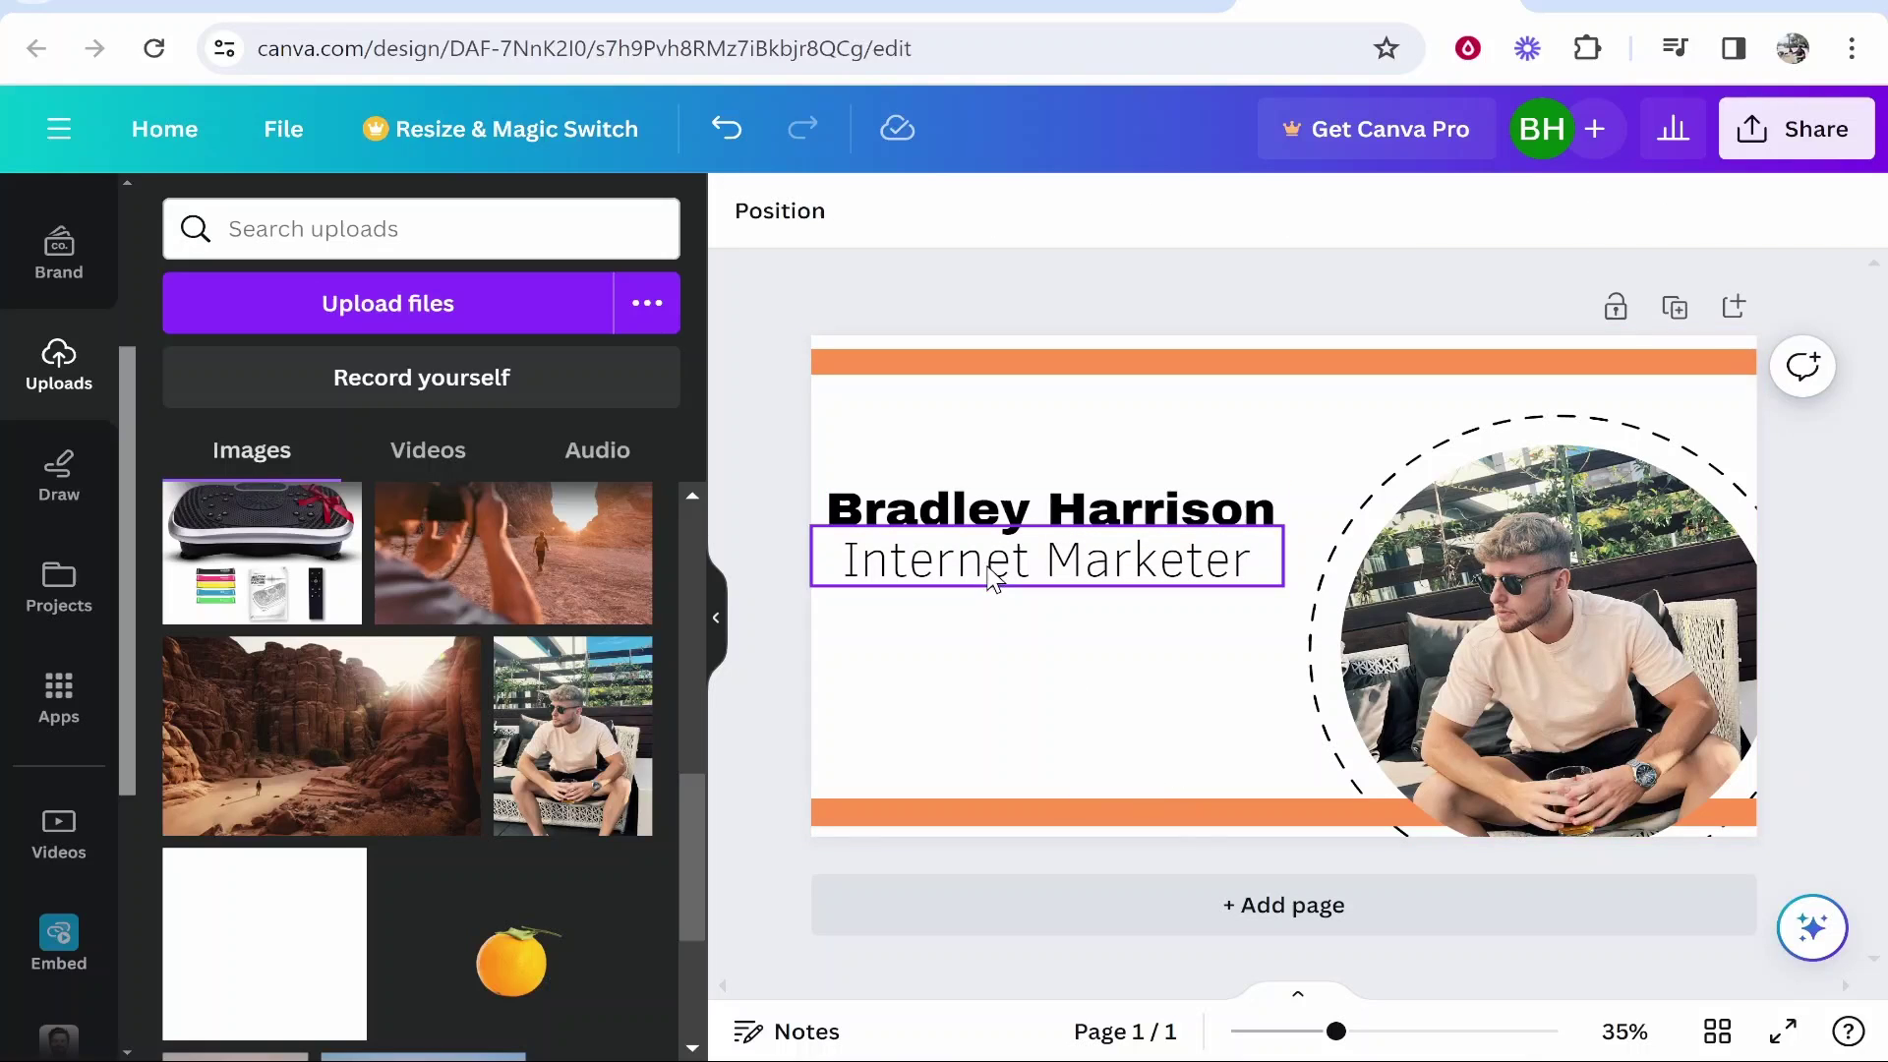
left_click(993, 580)
left_click(1243, 595)
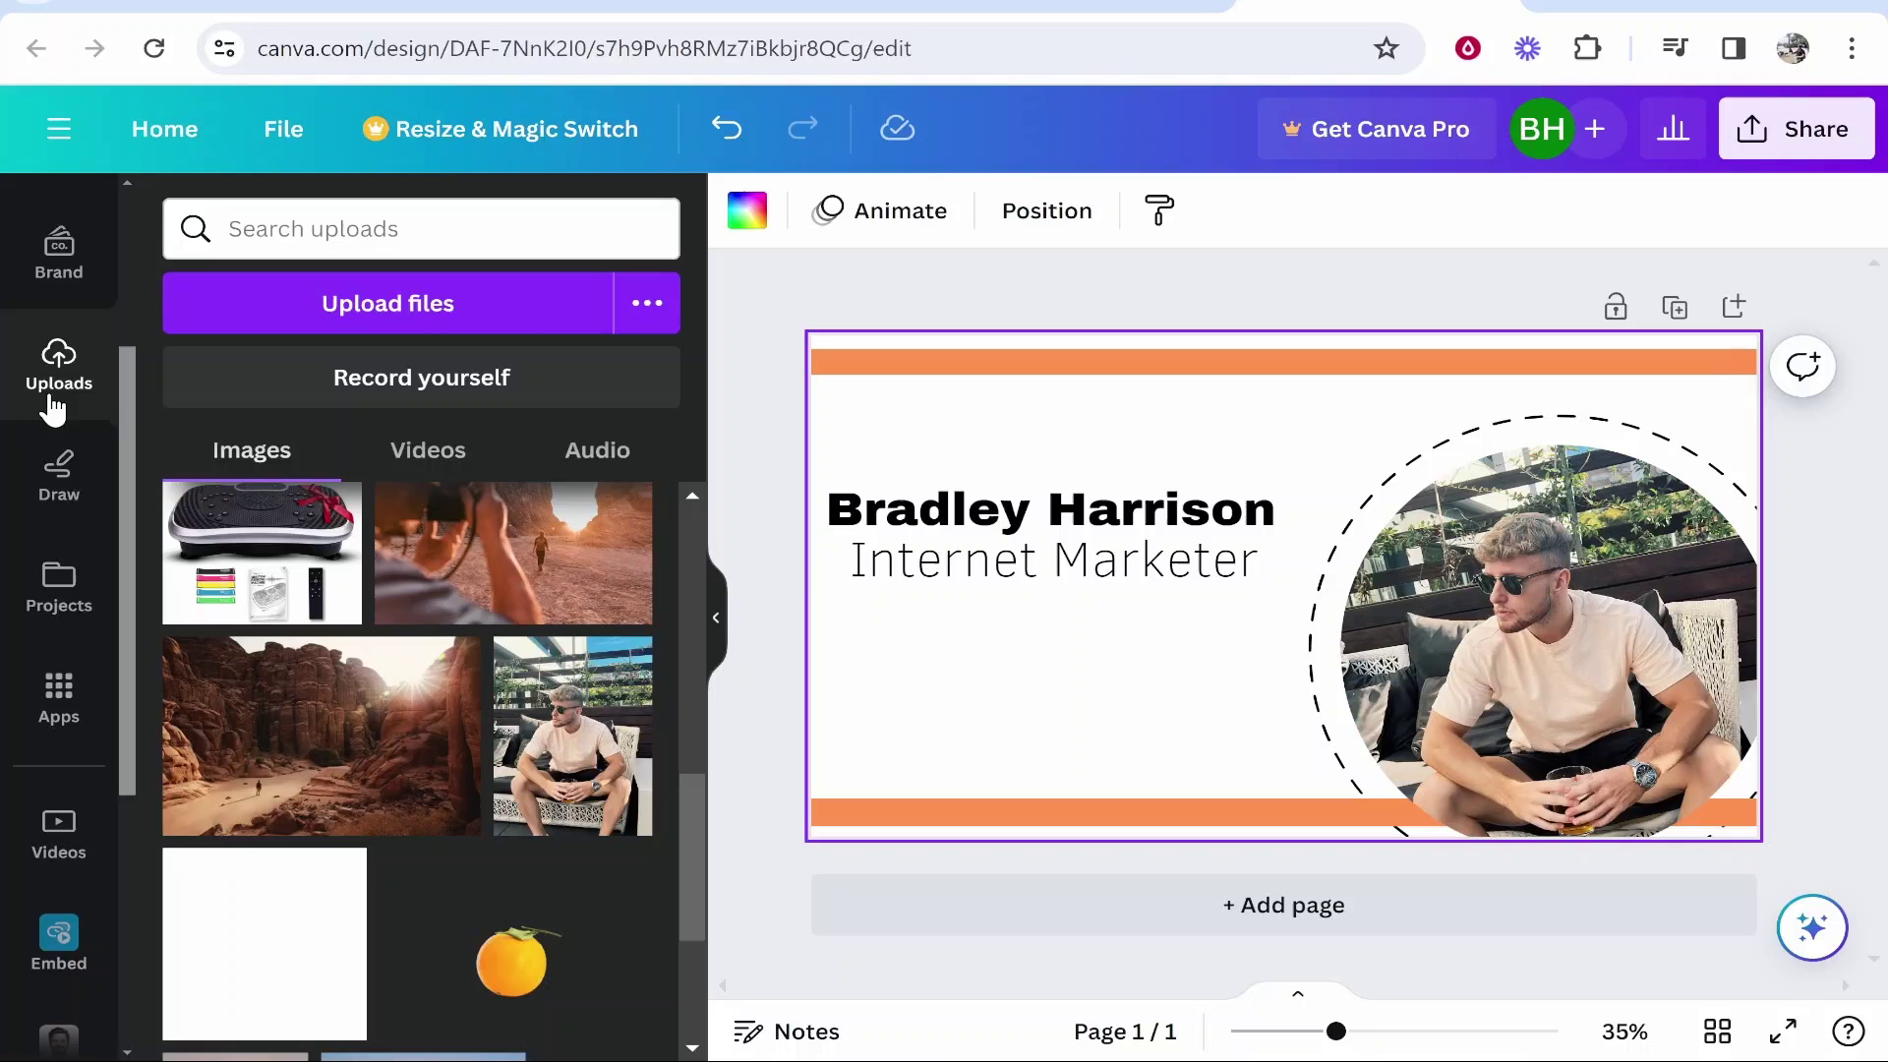
Open the Elements panel and scroll through its shapes, lines and graphics.
scroll(57, 277, "up", 3)
left_click(57, 339)
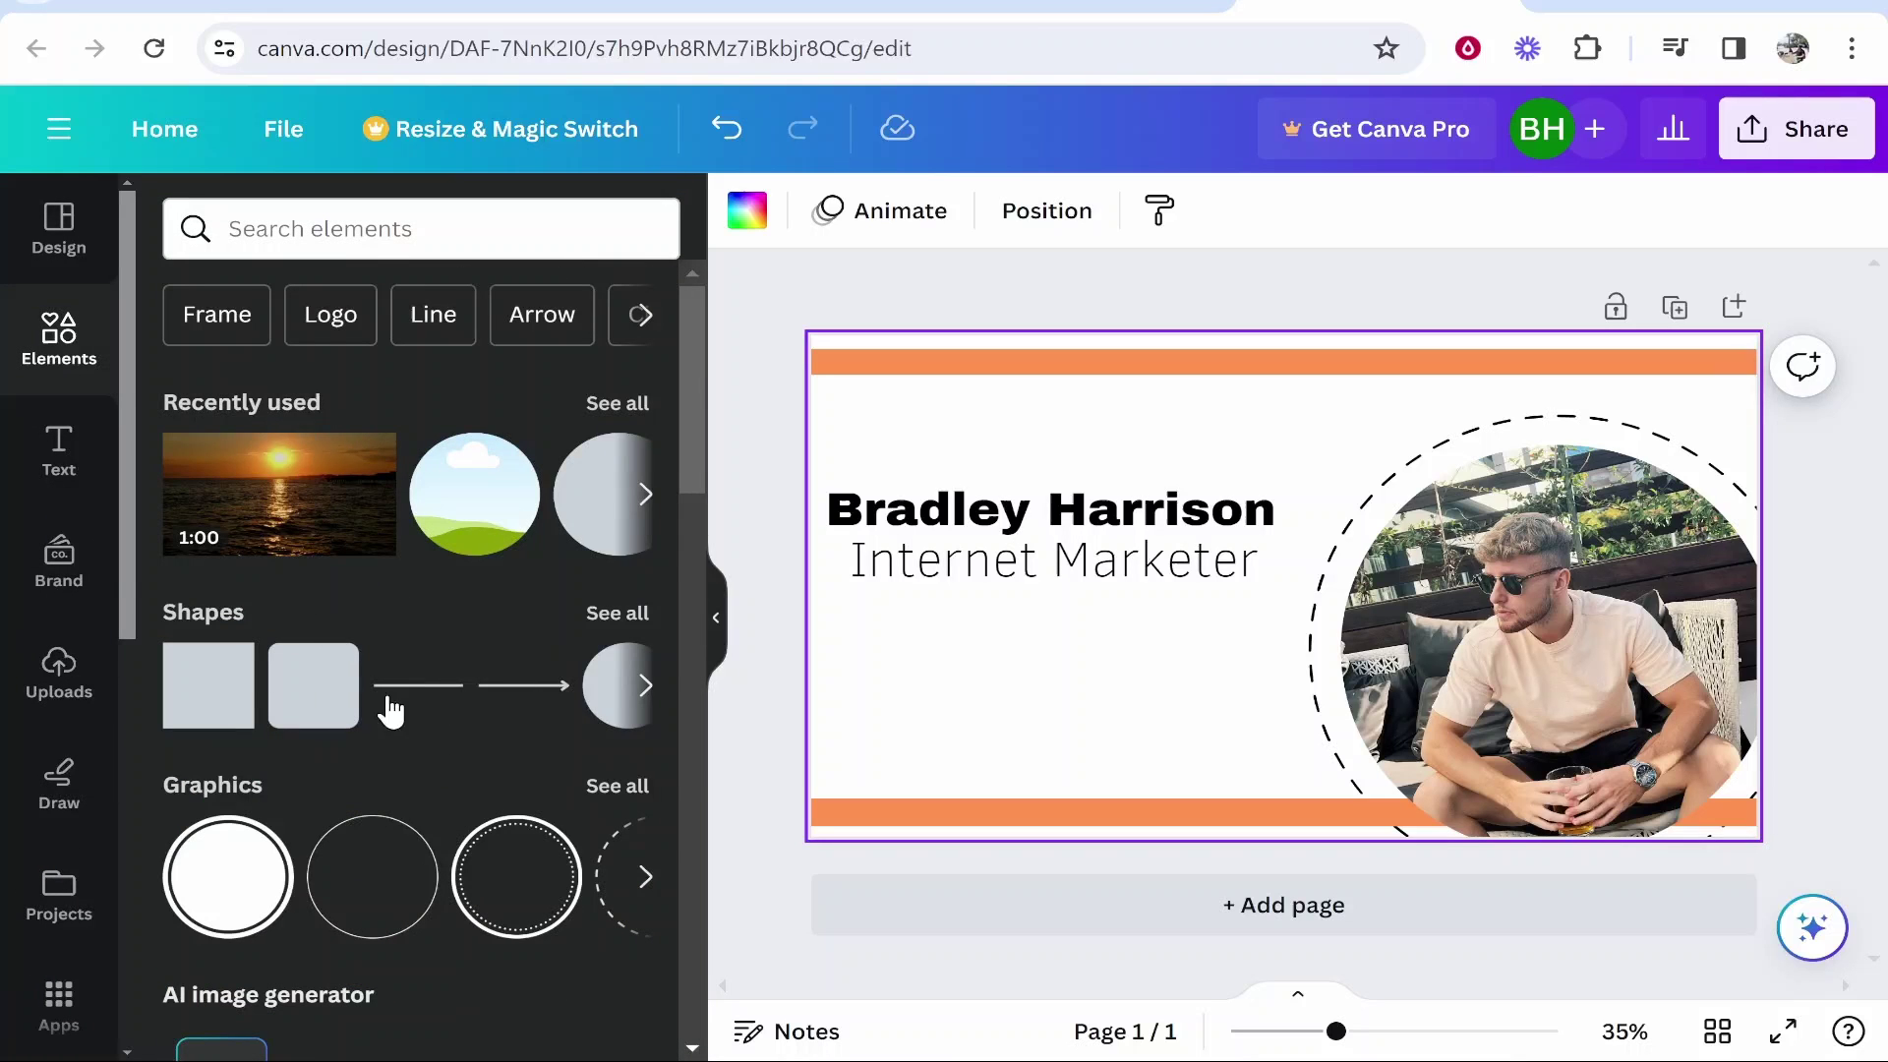
scroll(390, 710, "down", 9)
scroll(368, 451, "up", 5)
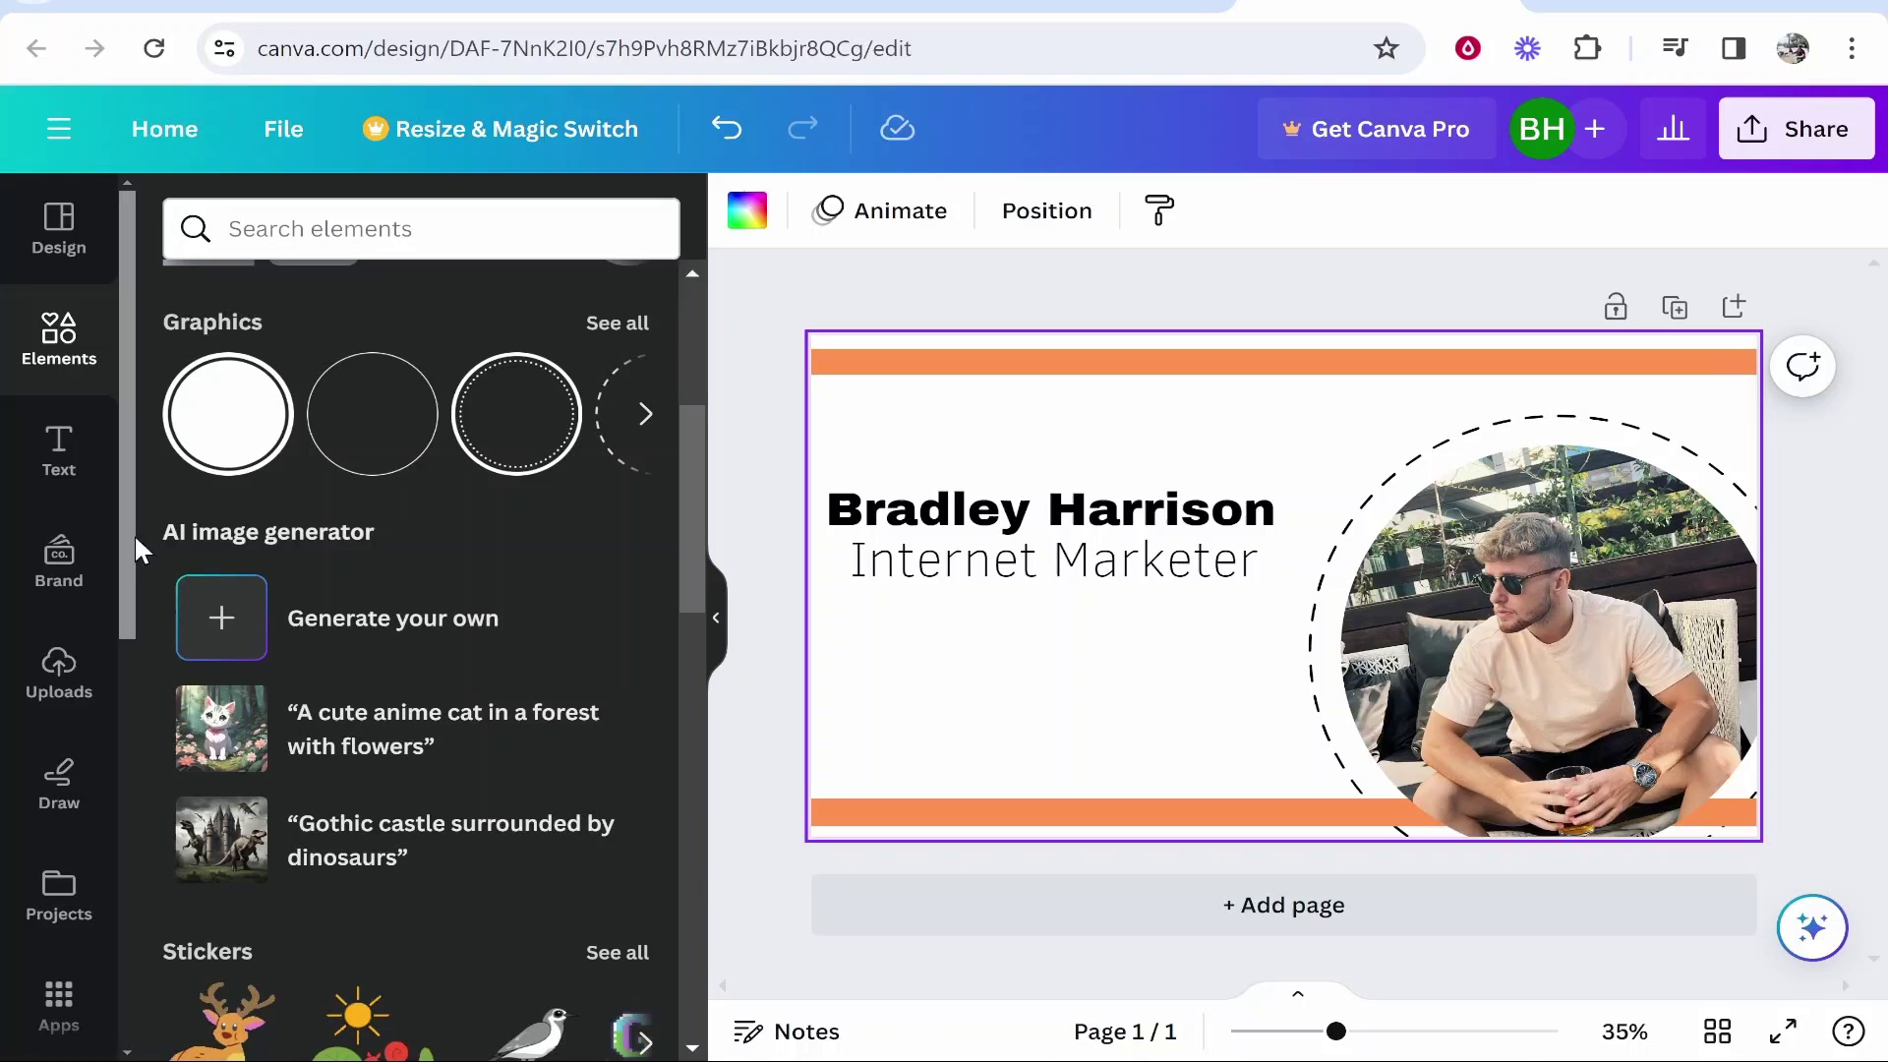
scroll(240, 551, "down", 6)
scroll(241, 561, "down", 15)
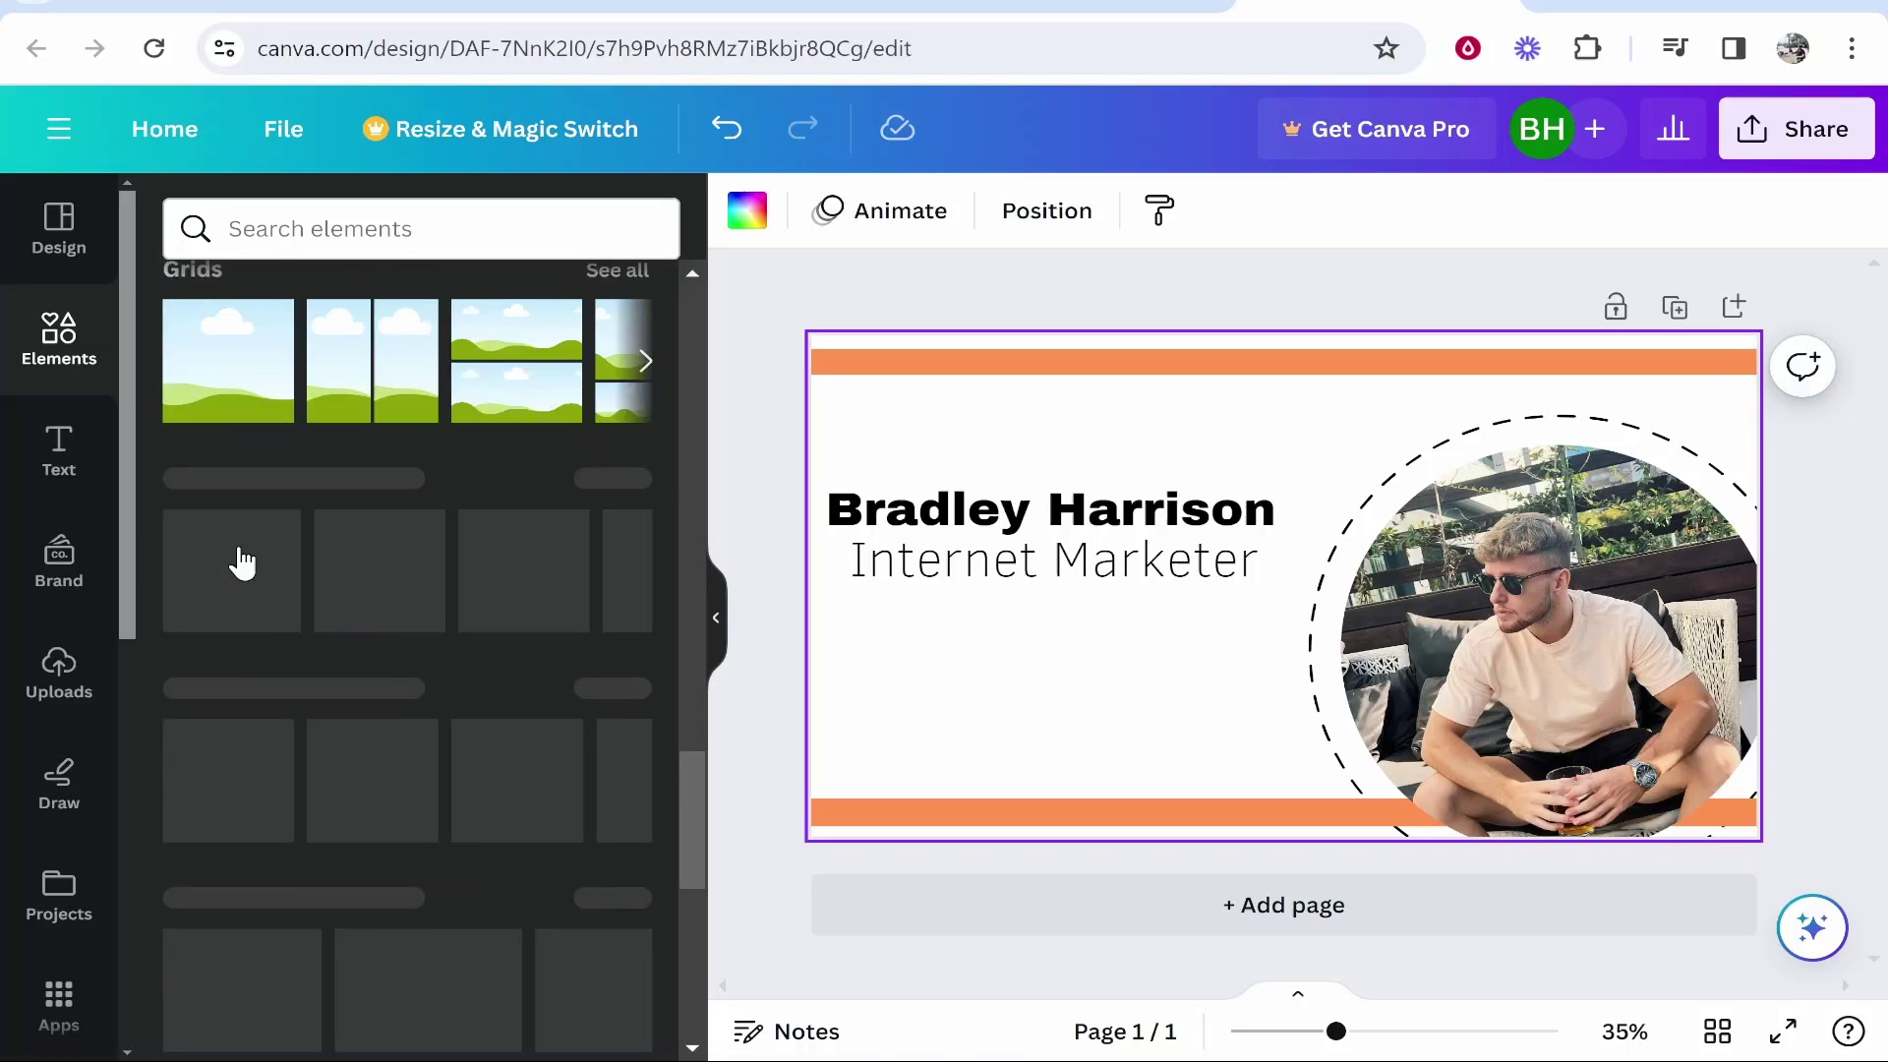
scroll(344, 629, "down", 5)
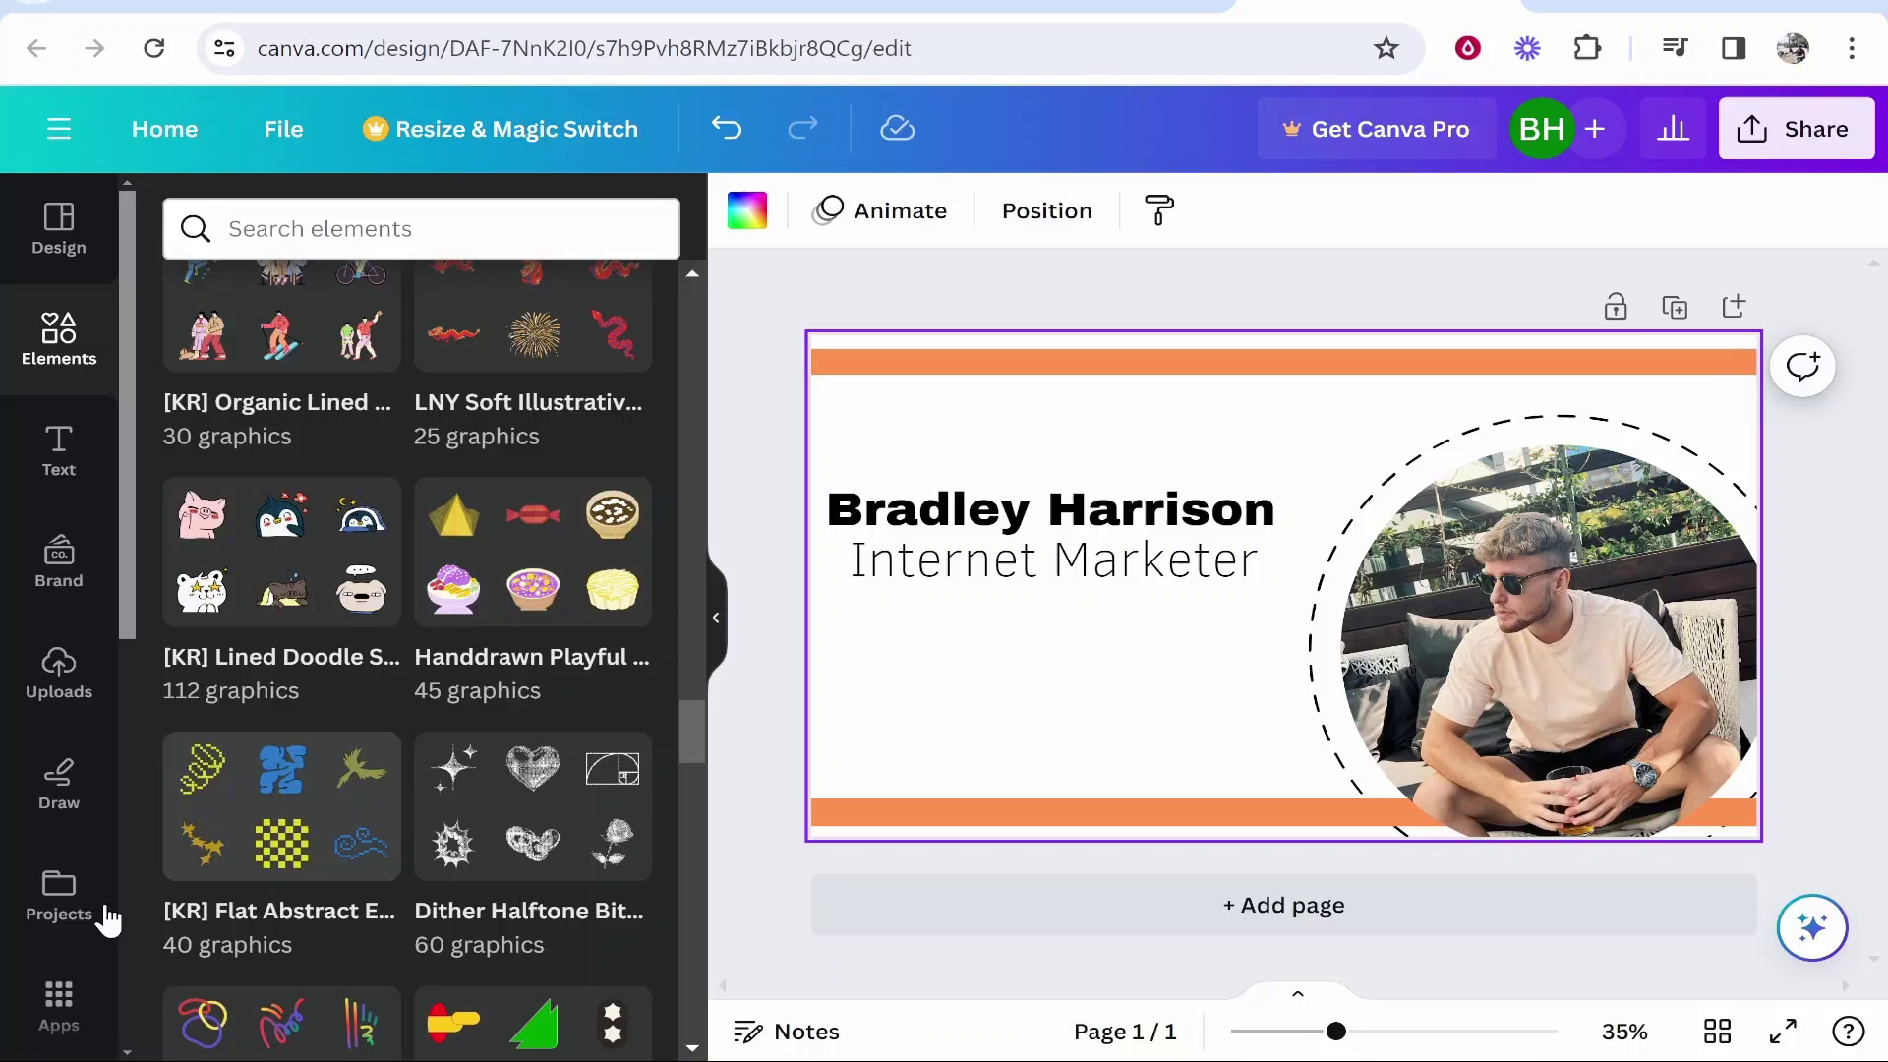
scroll(363, 875, "down", 5)
scroll(359, 787, "down", 10)
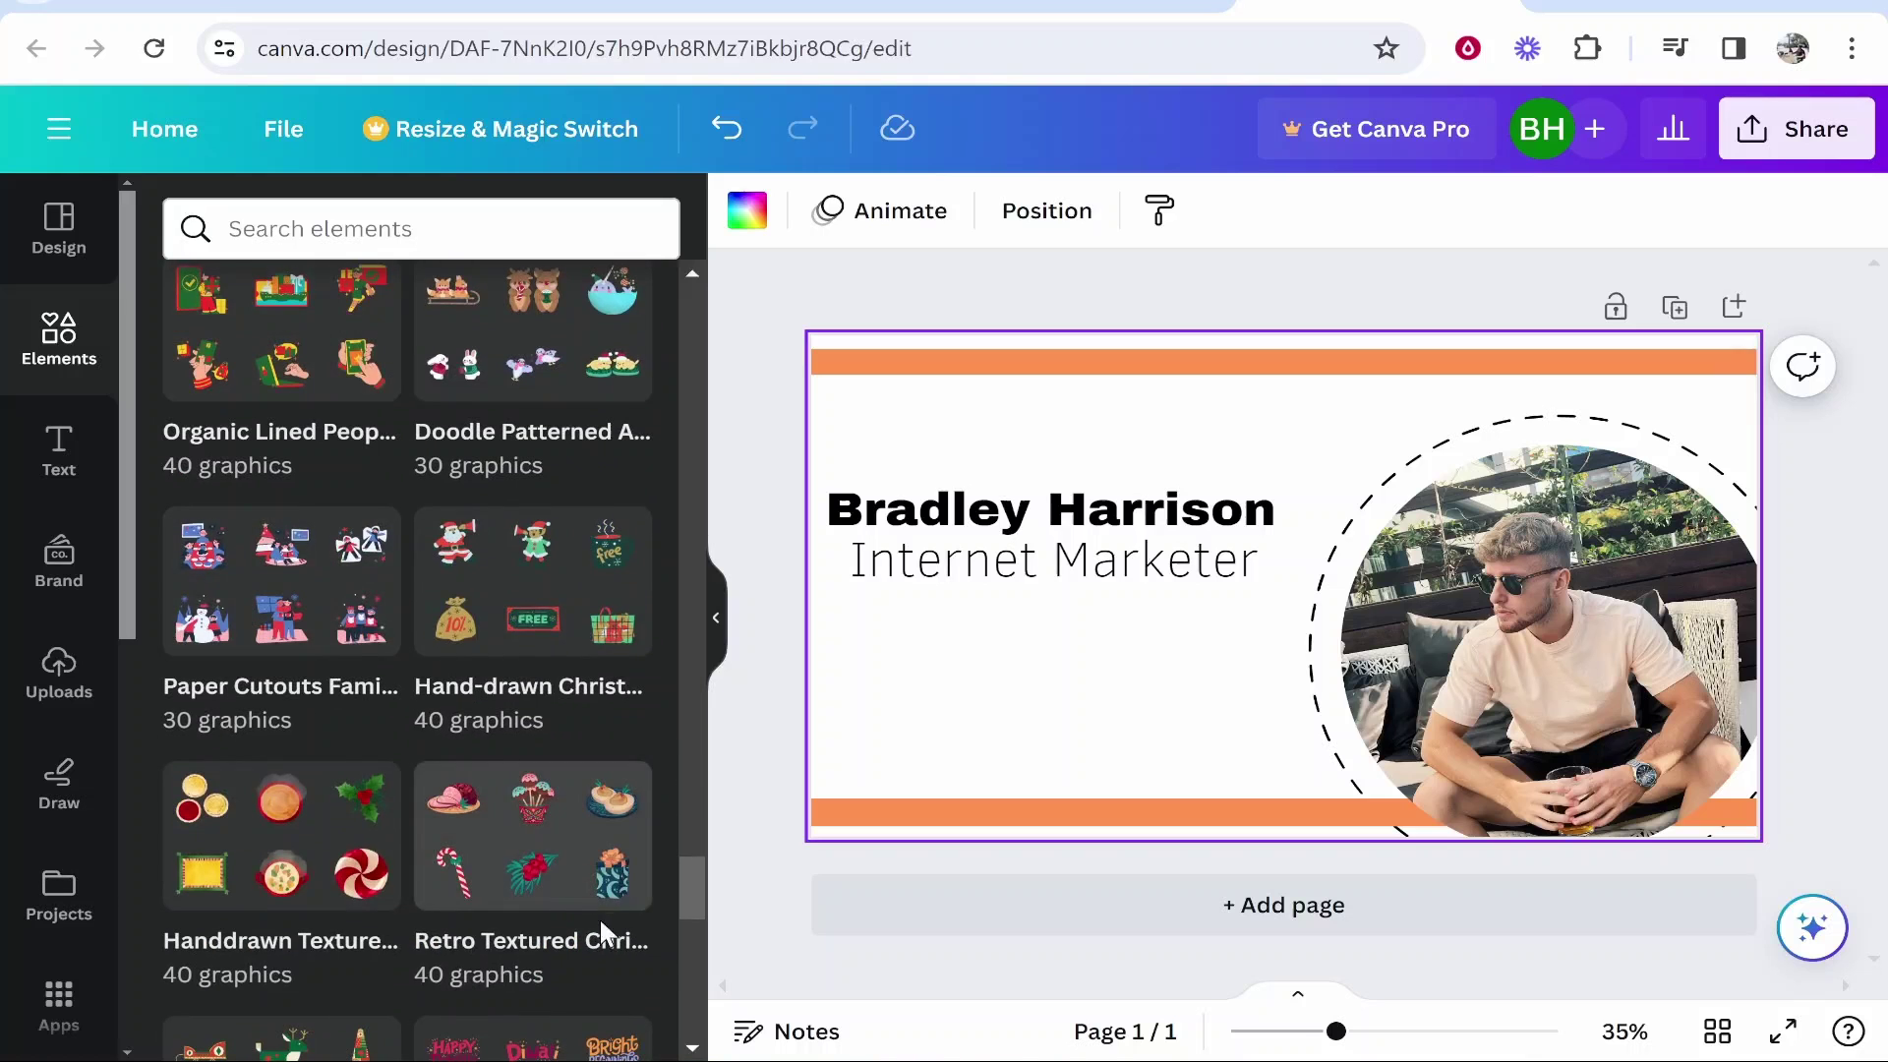
left_click_drag(686, 885, 699, 332)
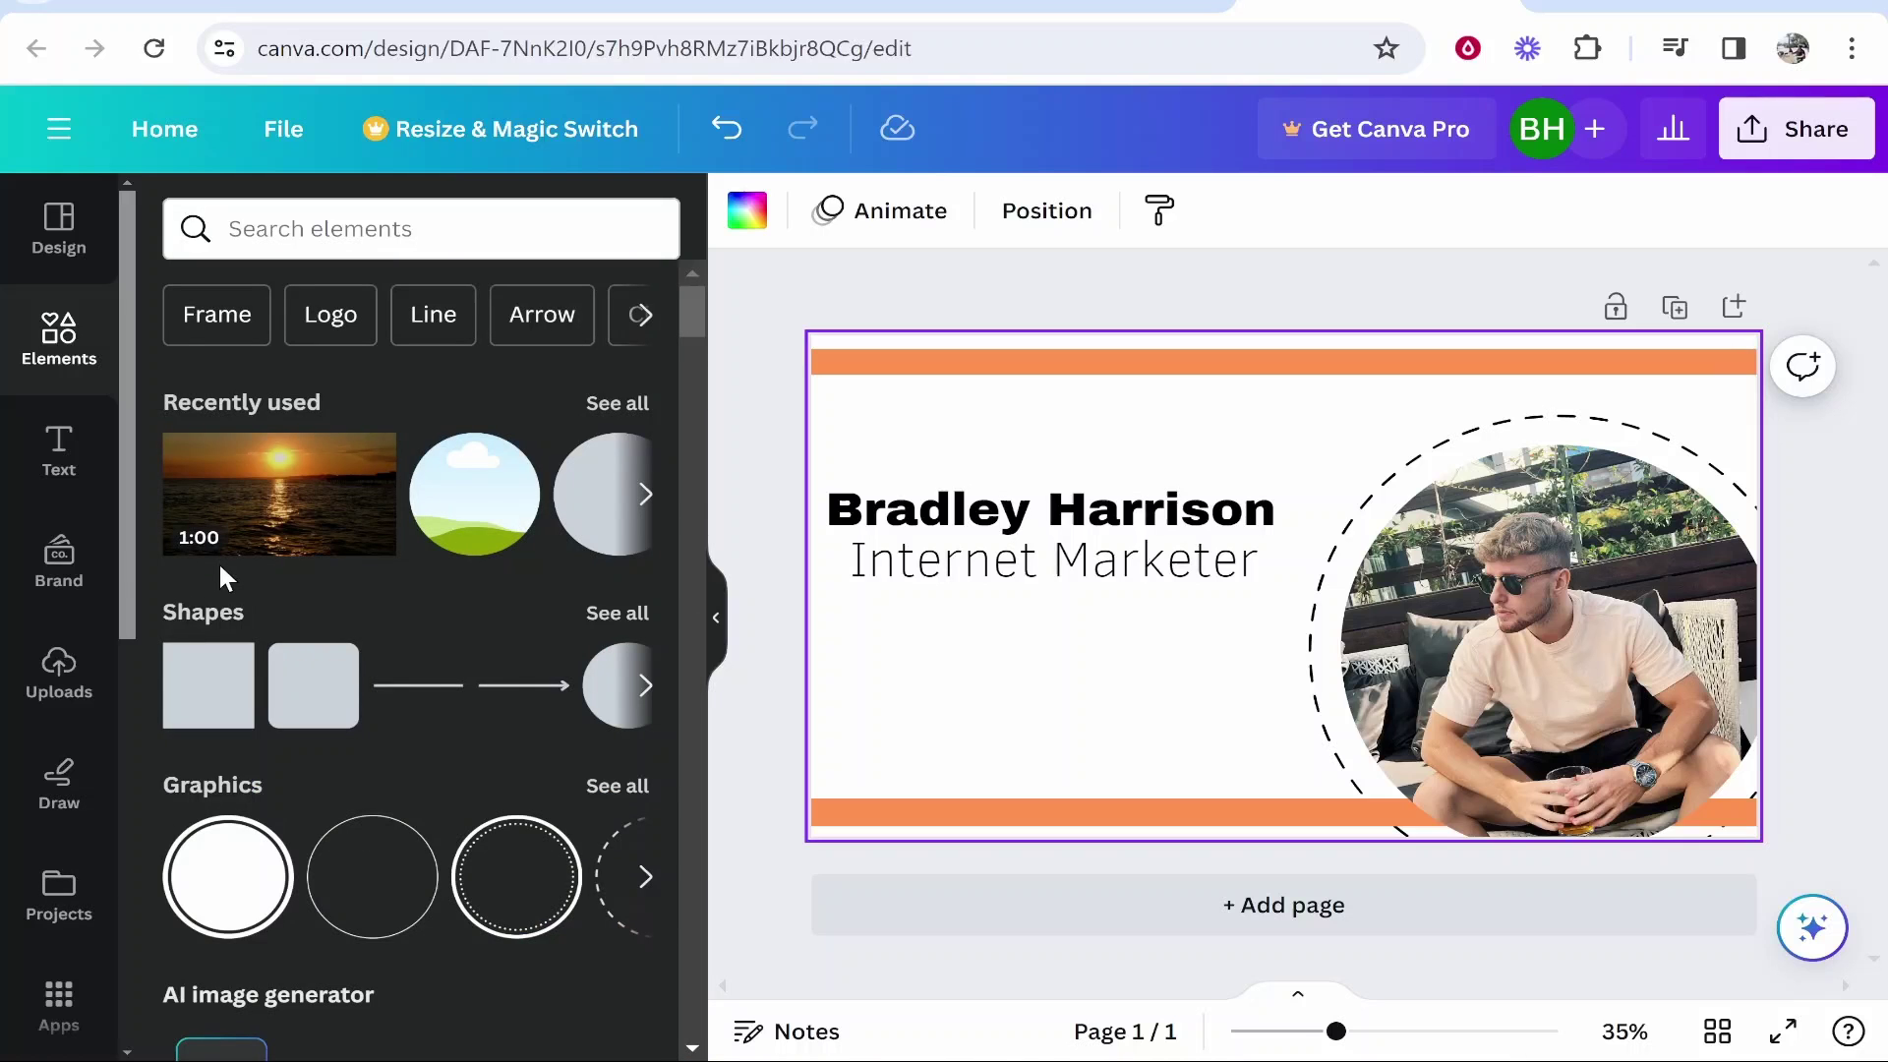
left_click(56, 1007)
scroll(467, 452, "down", 3)
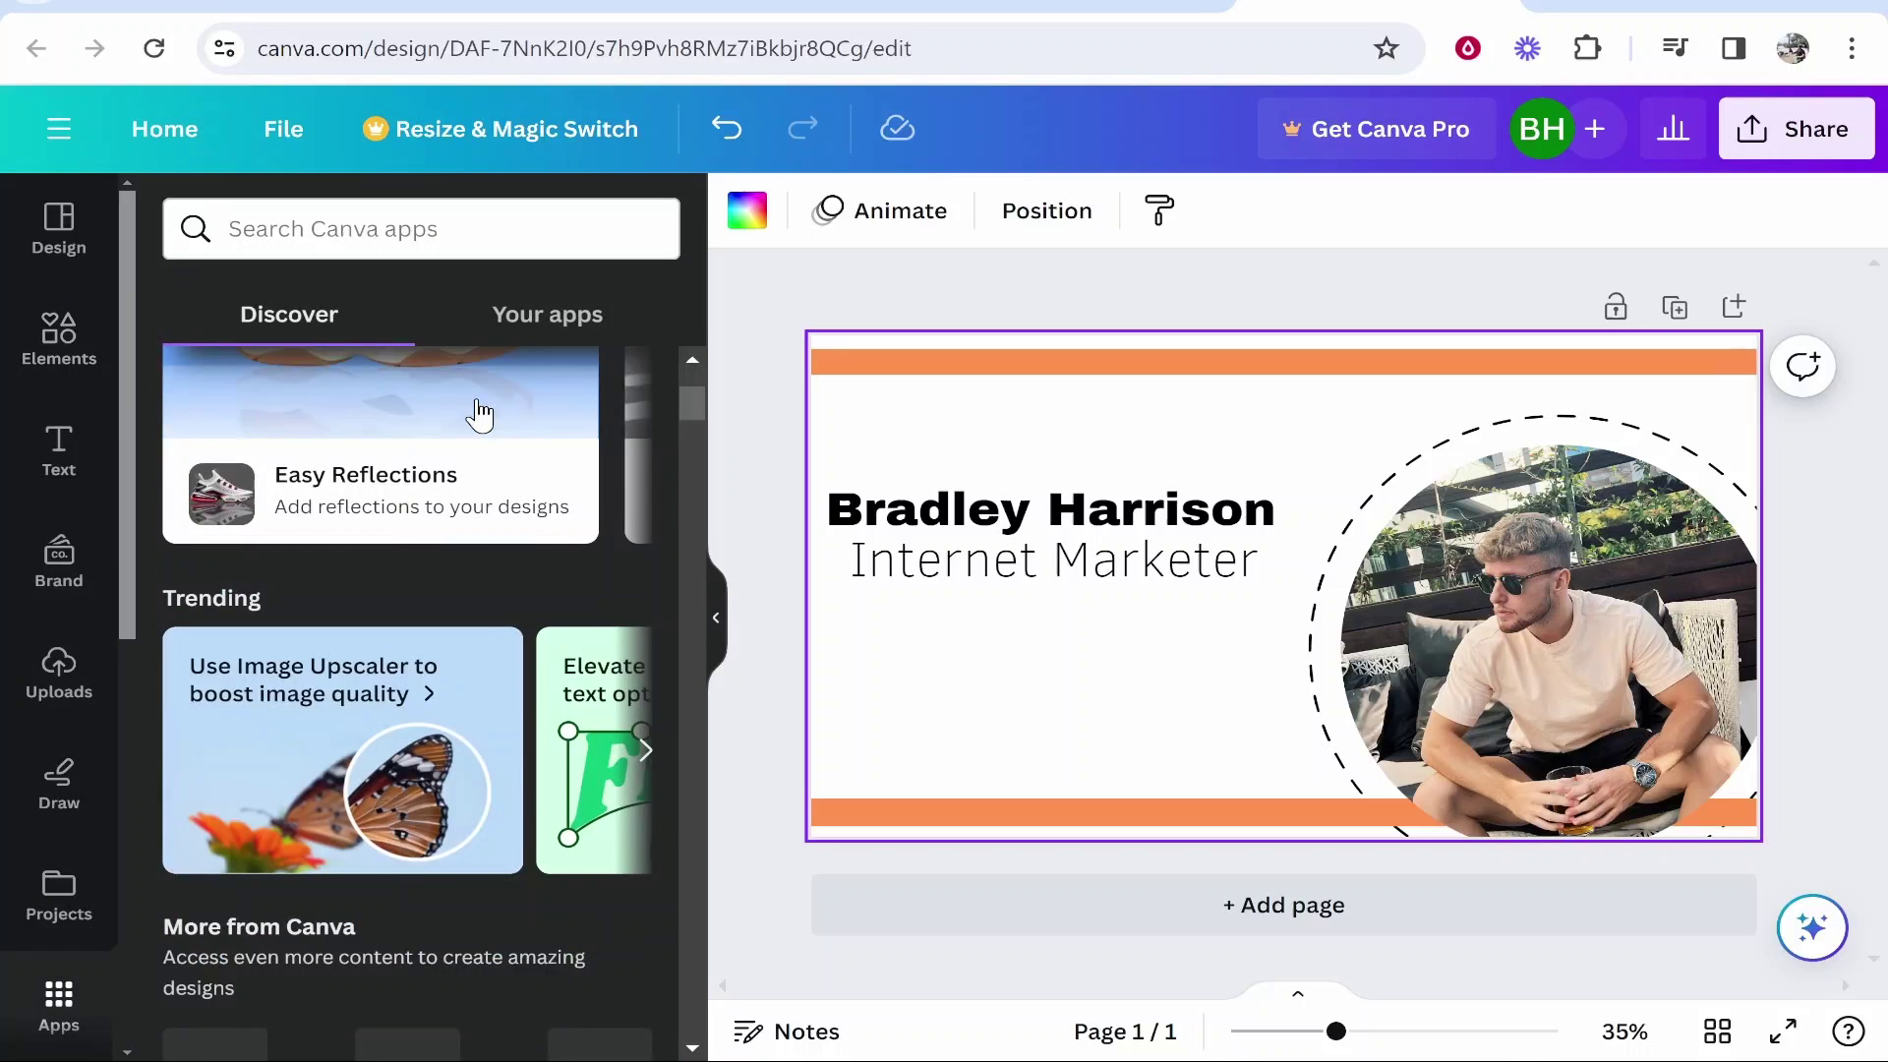
scroll(459, 553, "down", 4)
scroll(392, 674, "up", 9)
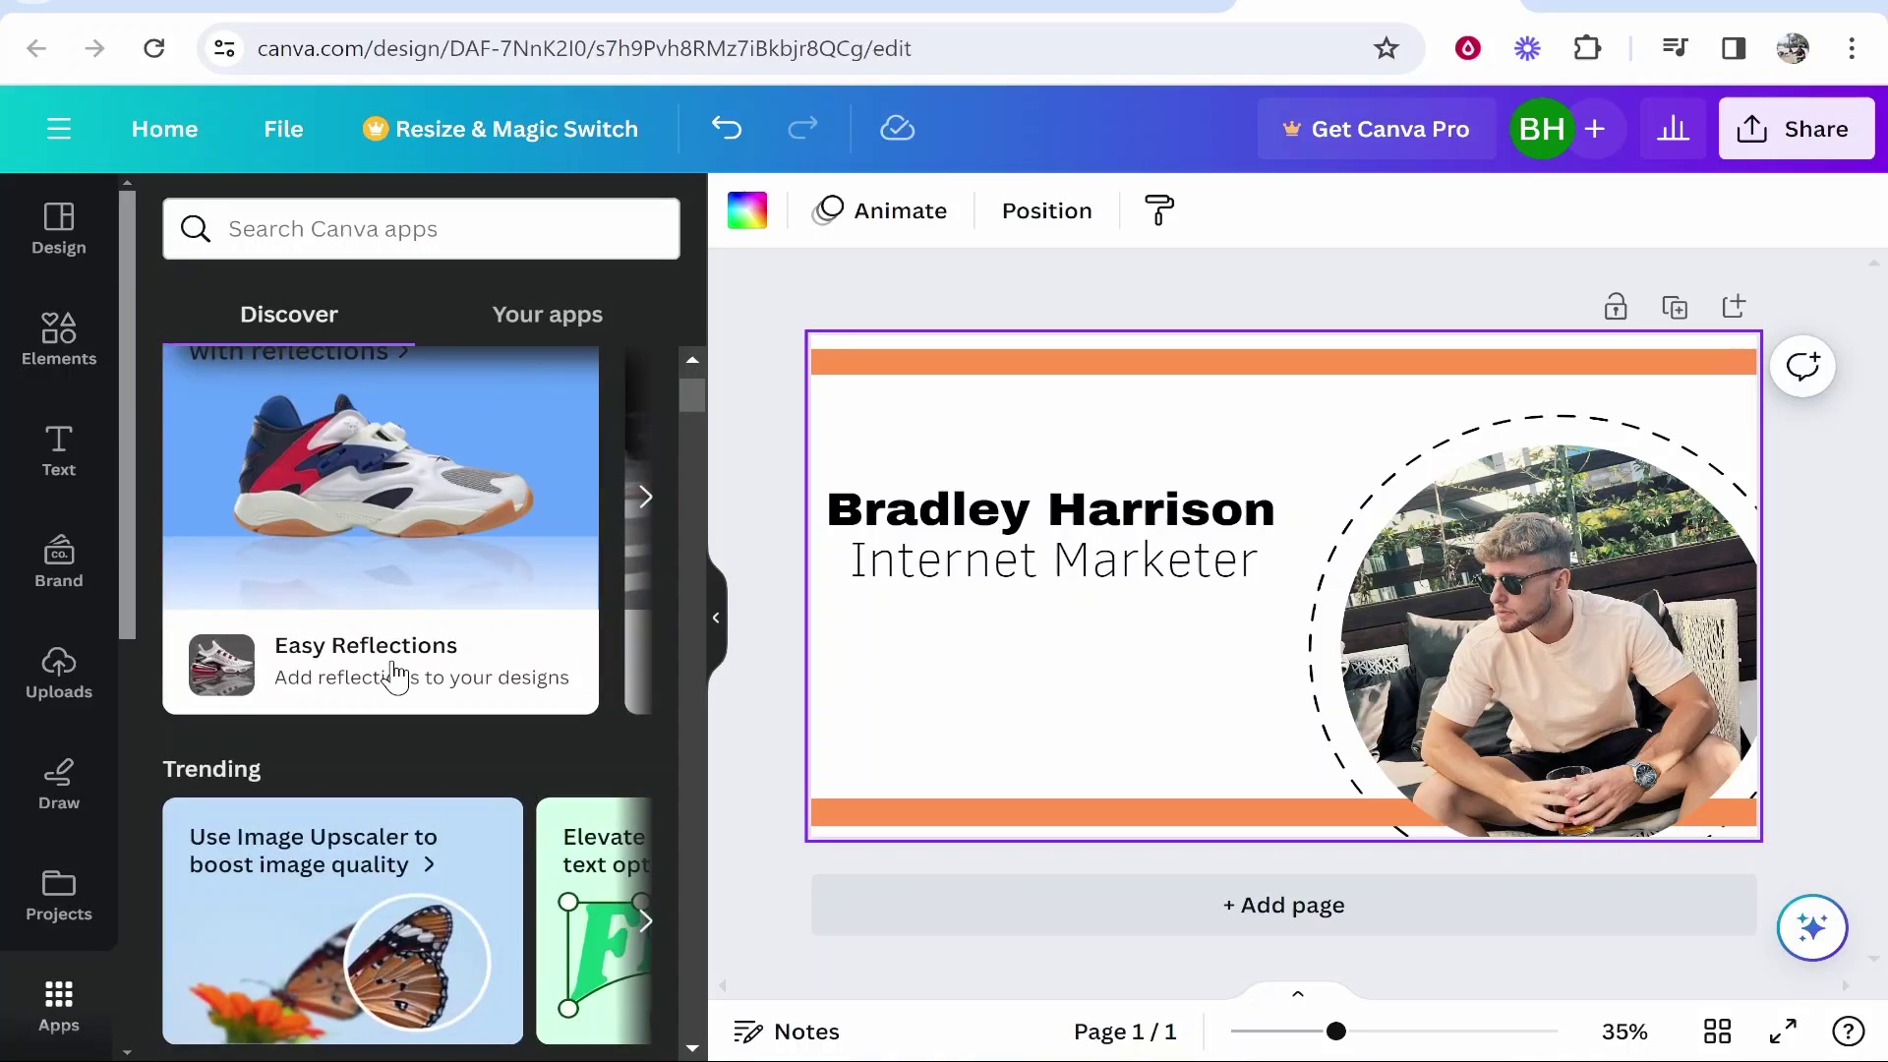
left_click(653, 636)
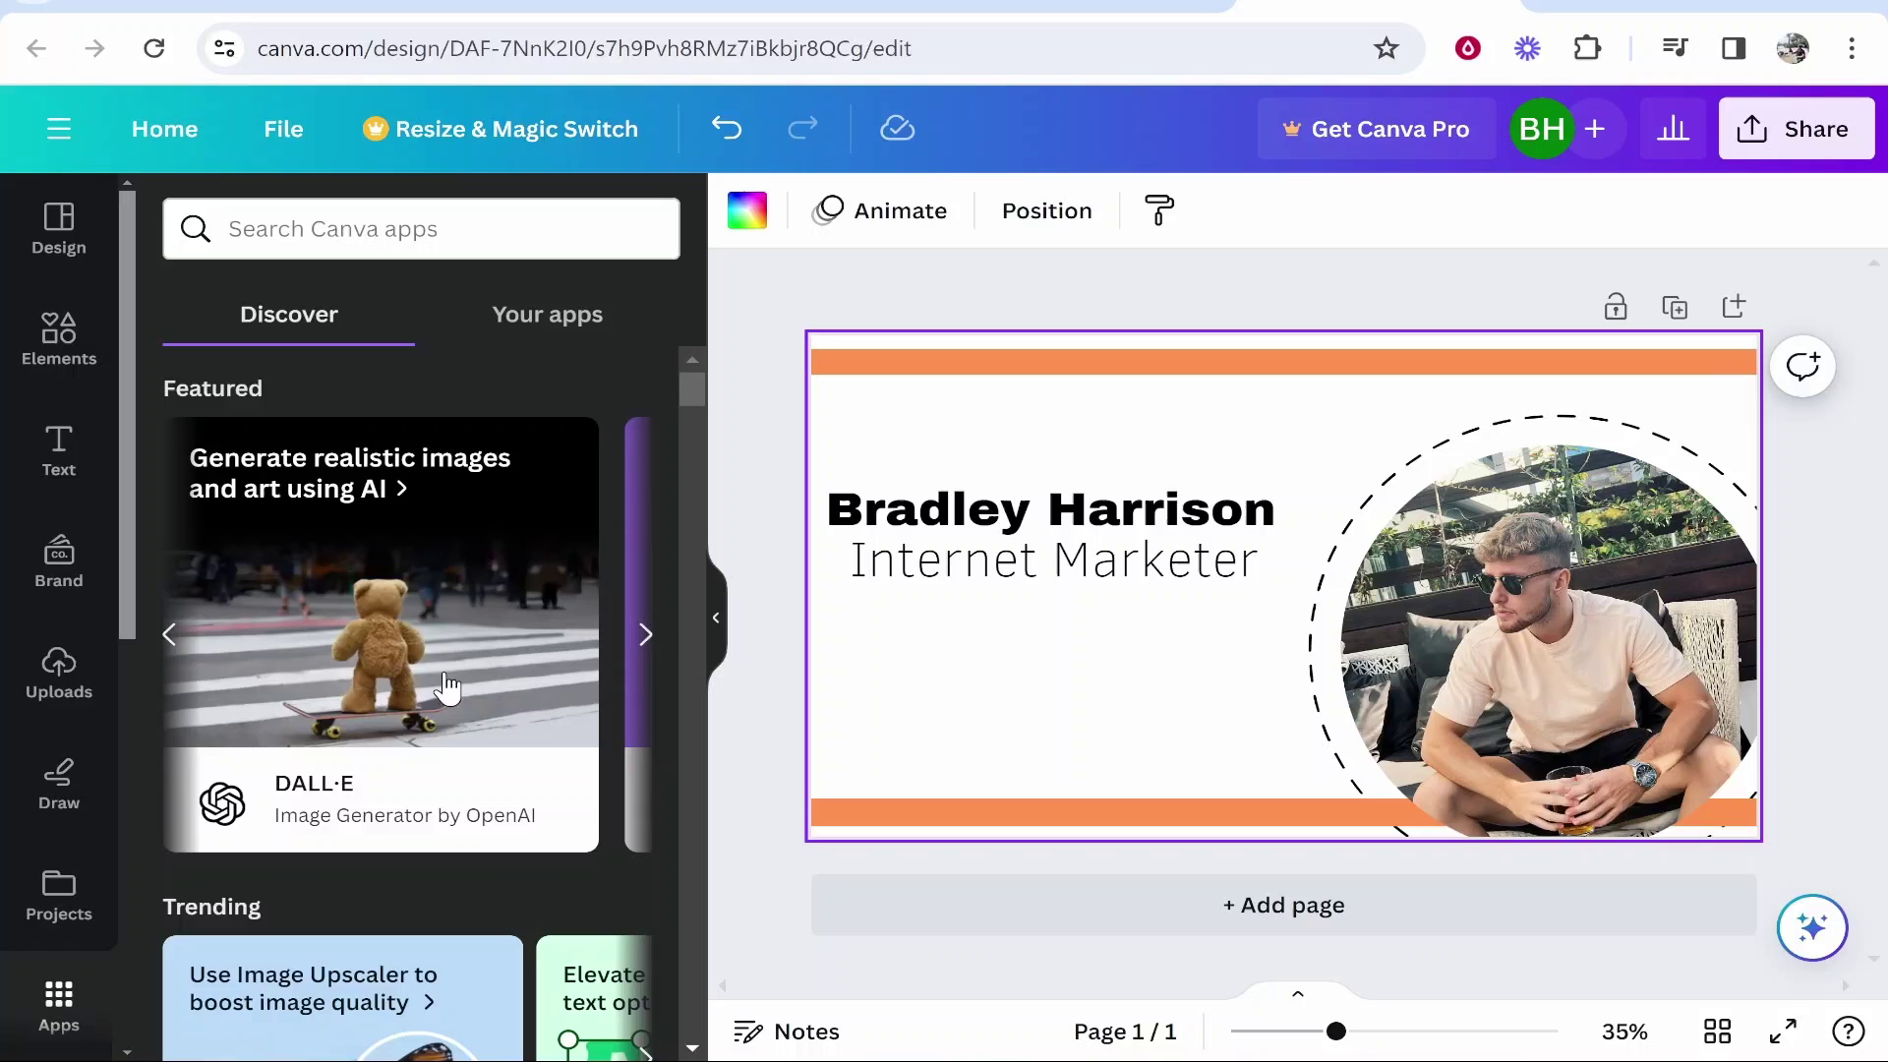
left_click(645, 634)
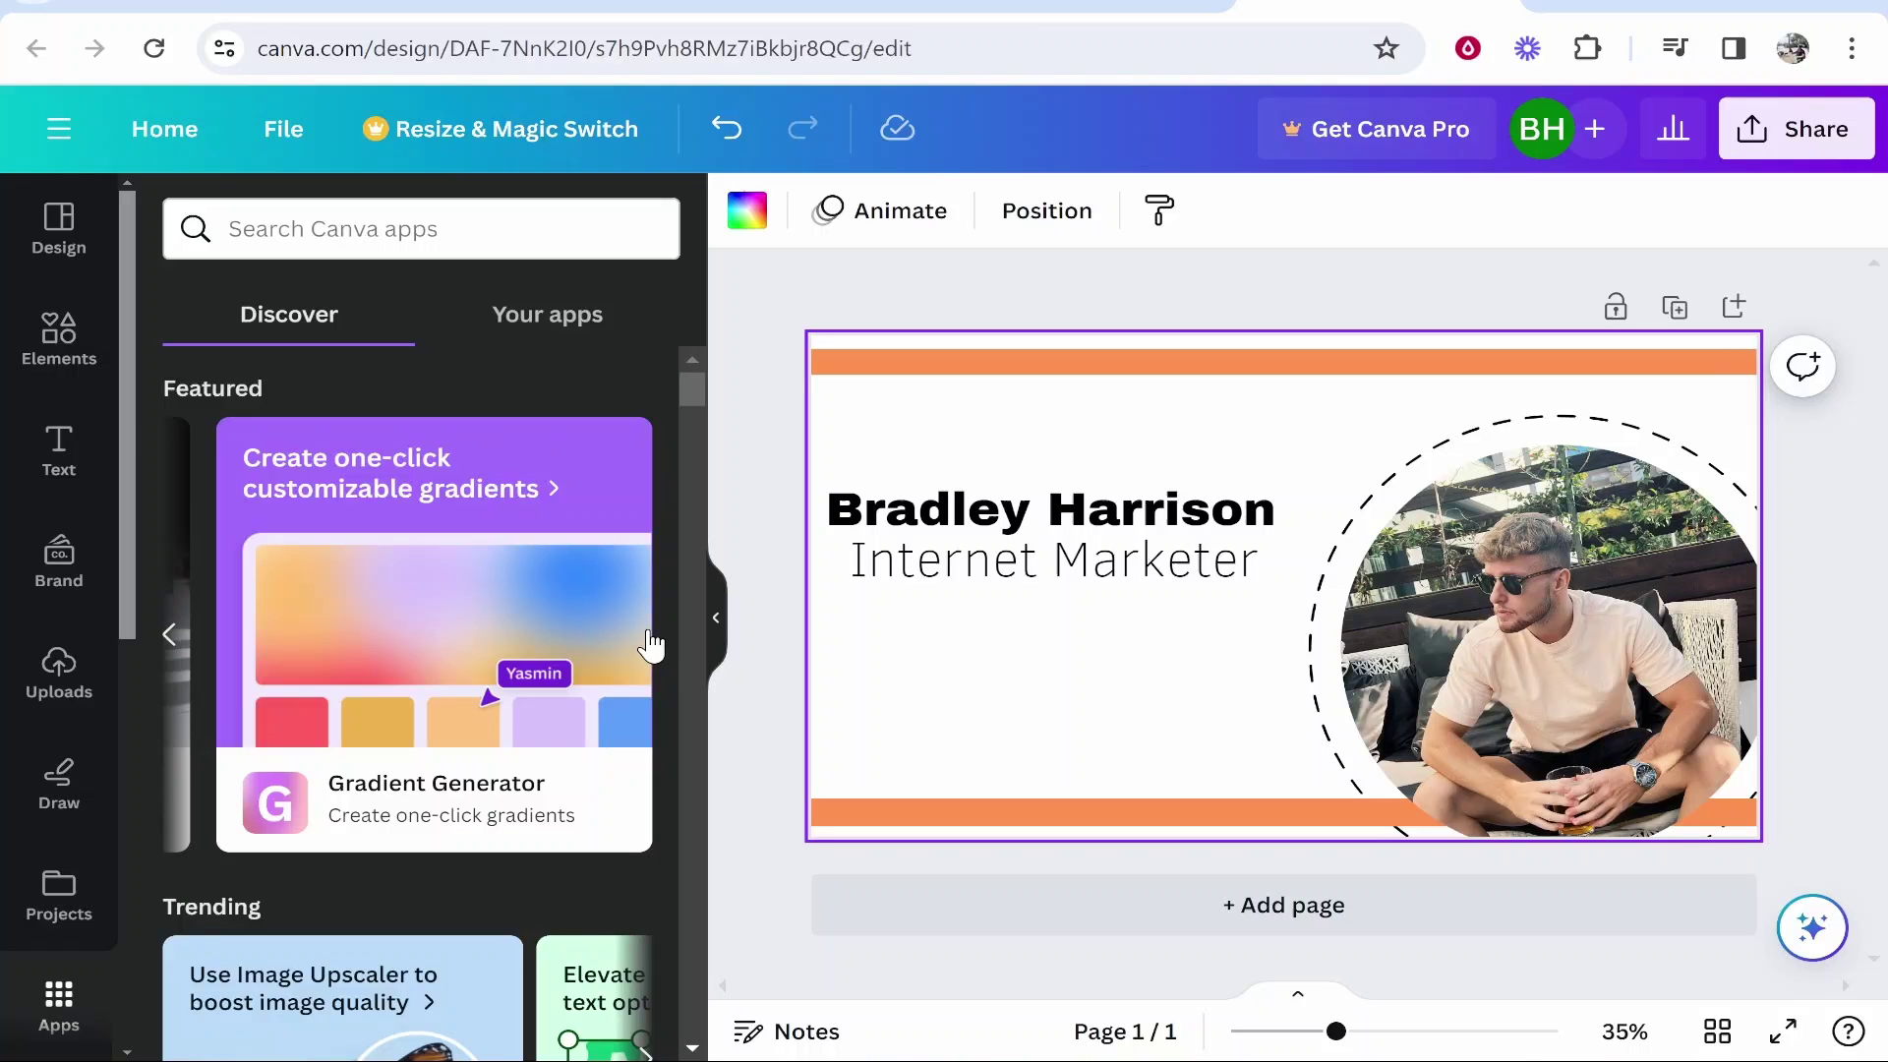
left_click(654, 632)
left_click(1831, 165)
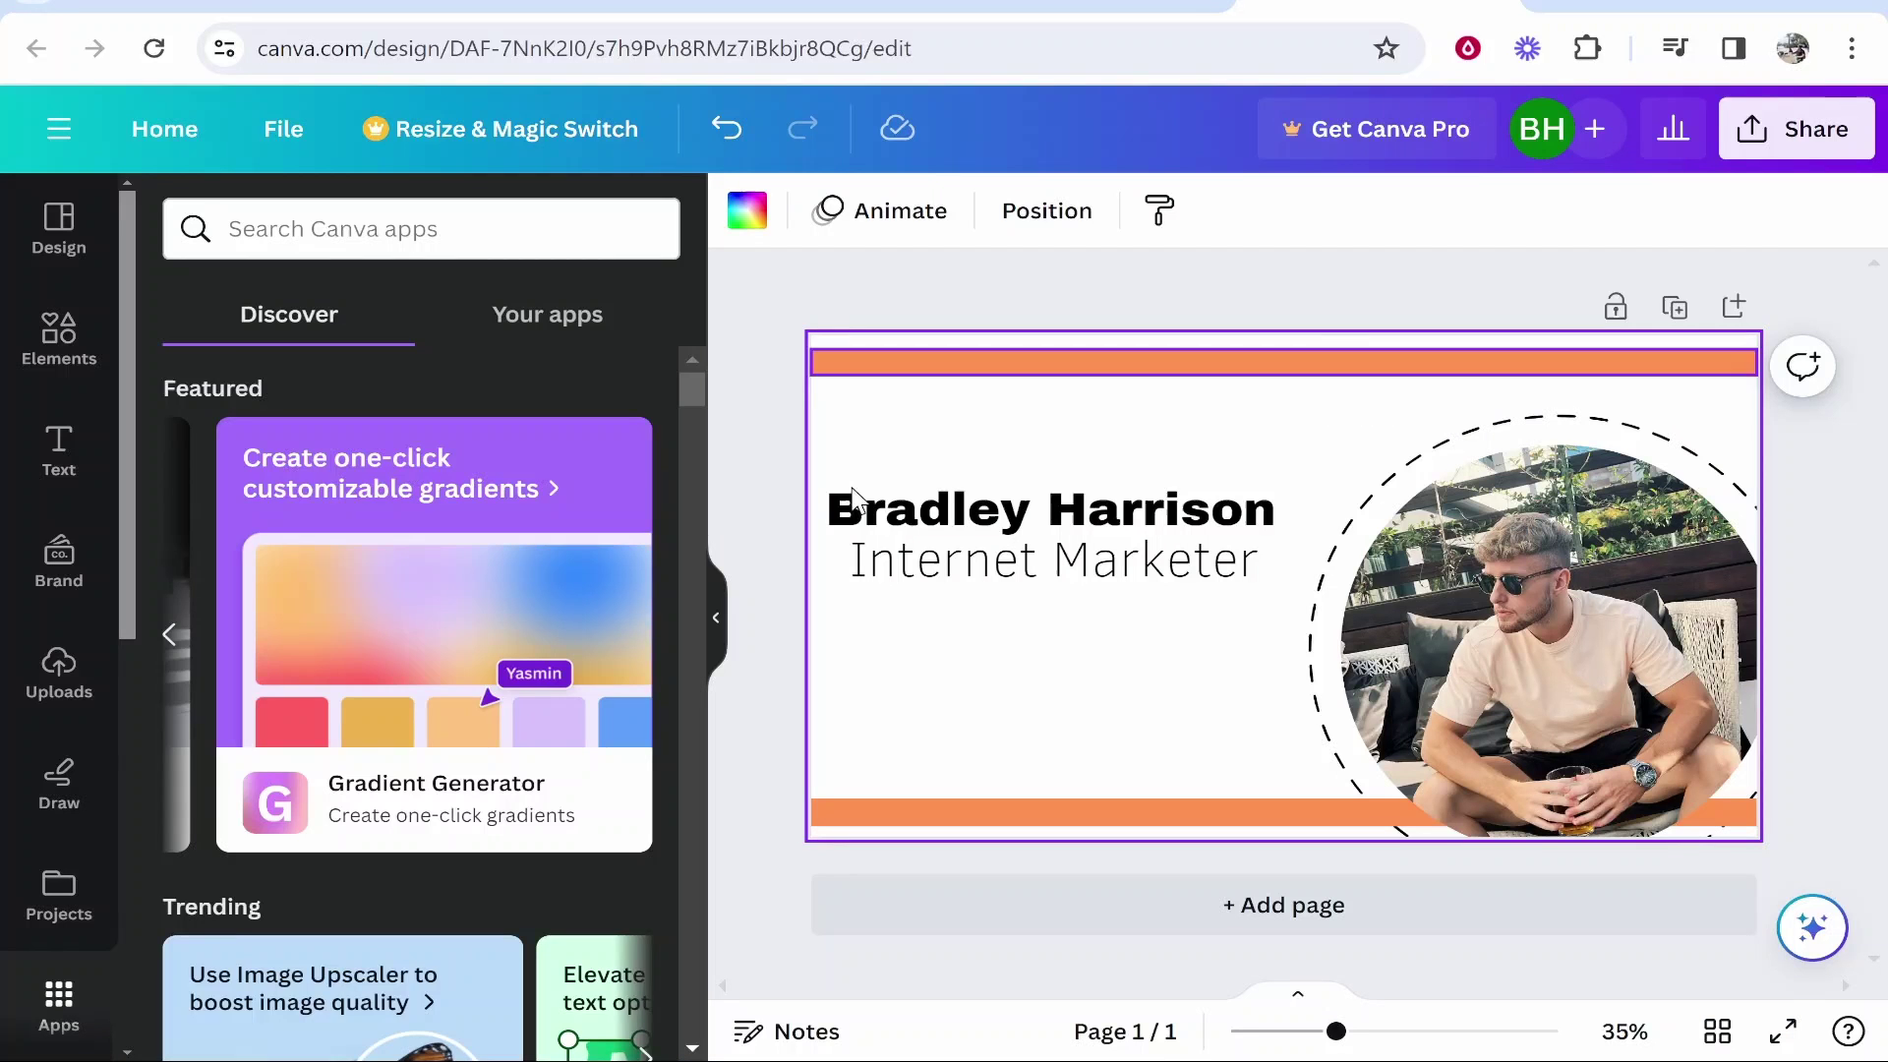
scroll(311, 610, "down", 3)
scroll(311, 610, "down", 1)
left_click(652, 612)
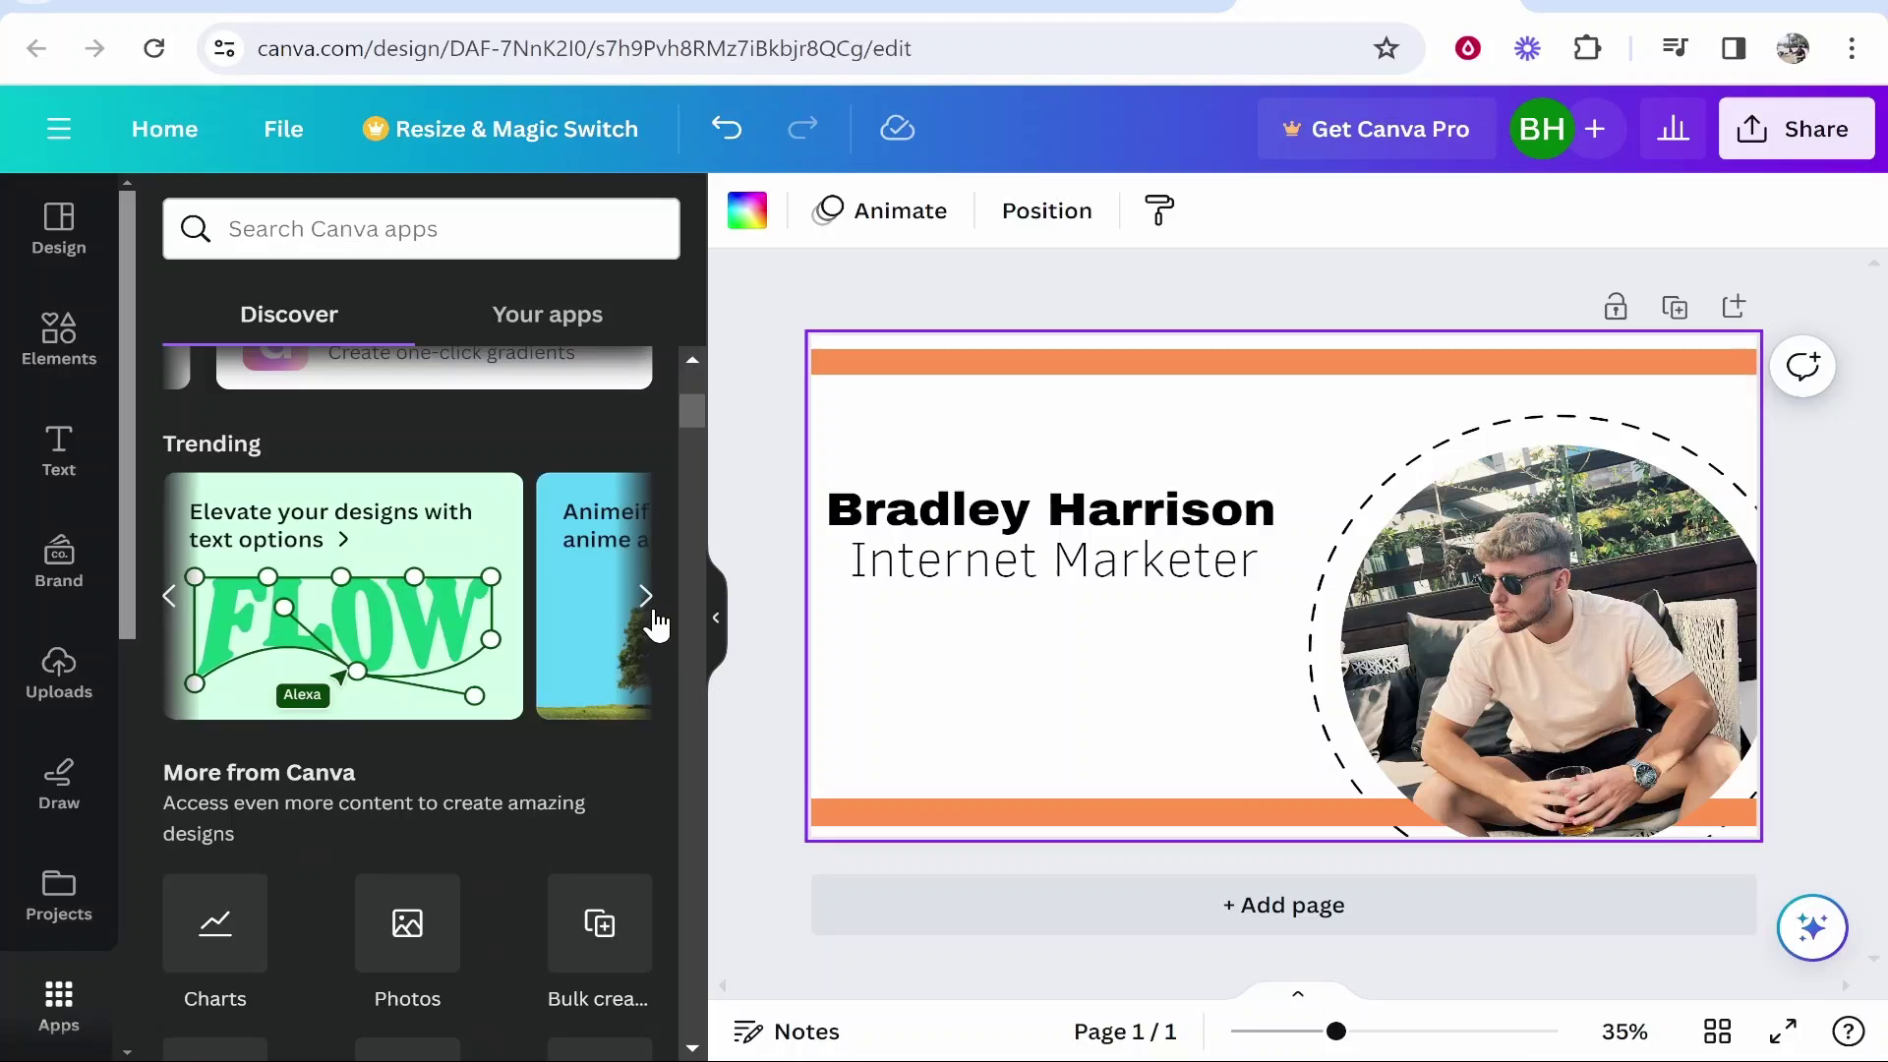
scroll(656, 622, "down", 5)
Place a straight line below Internet Marketer, thicken it to weight 22, and nudge it up.
left_click(78, 349)
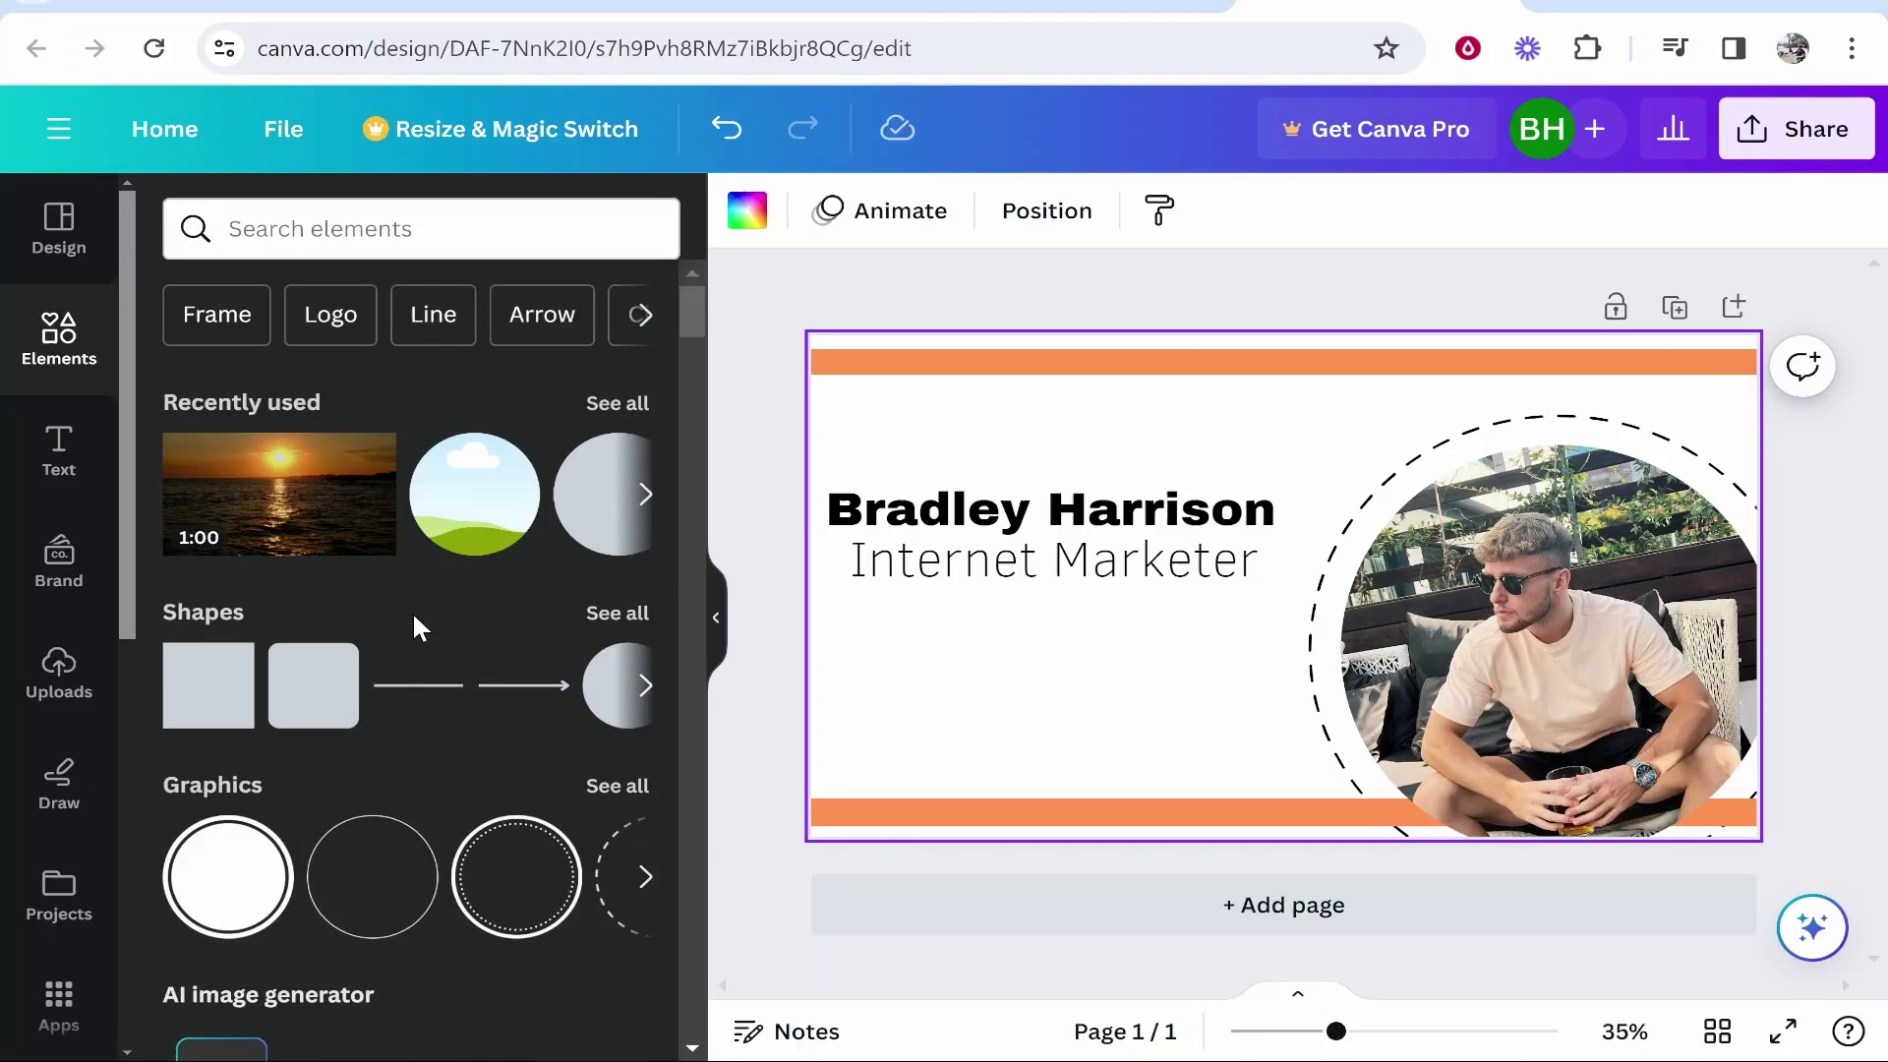
left_click_drag(865, 639, 1041, 620)
left_click(824, 211)
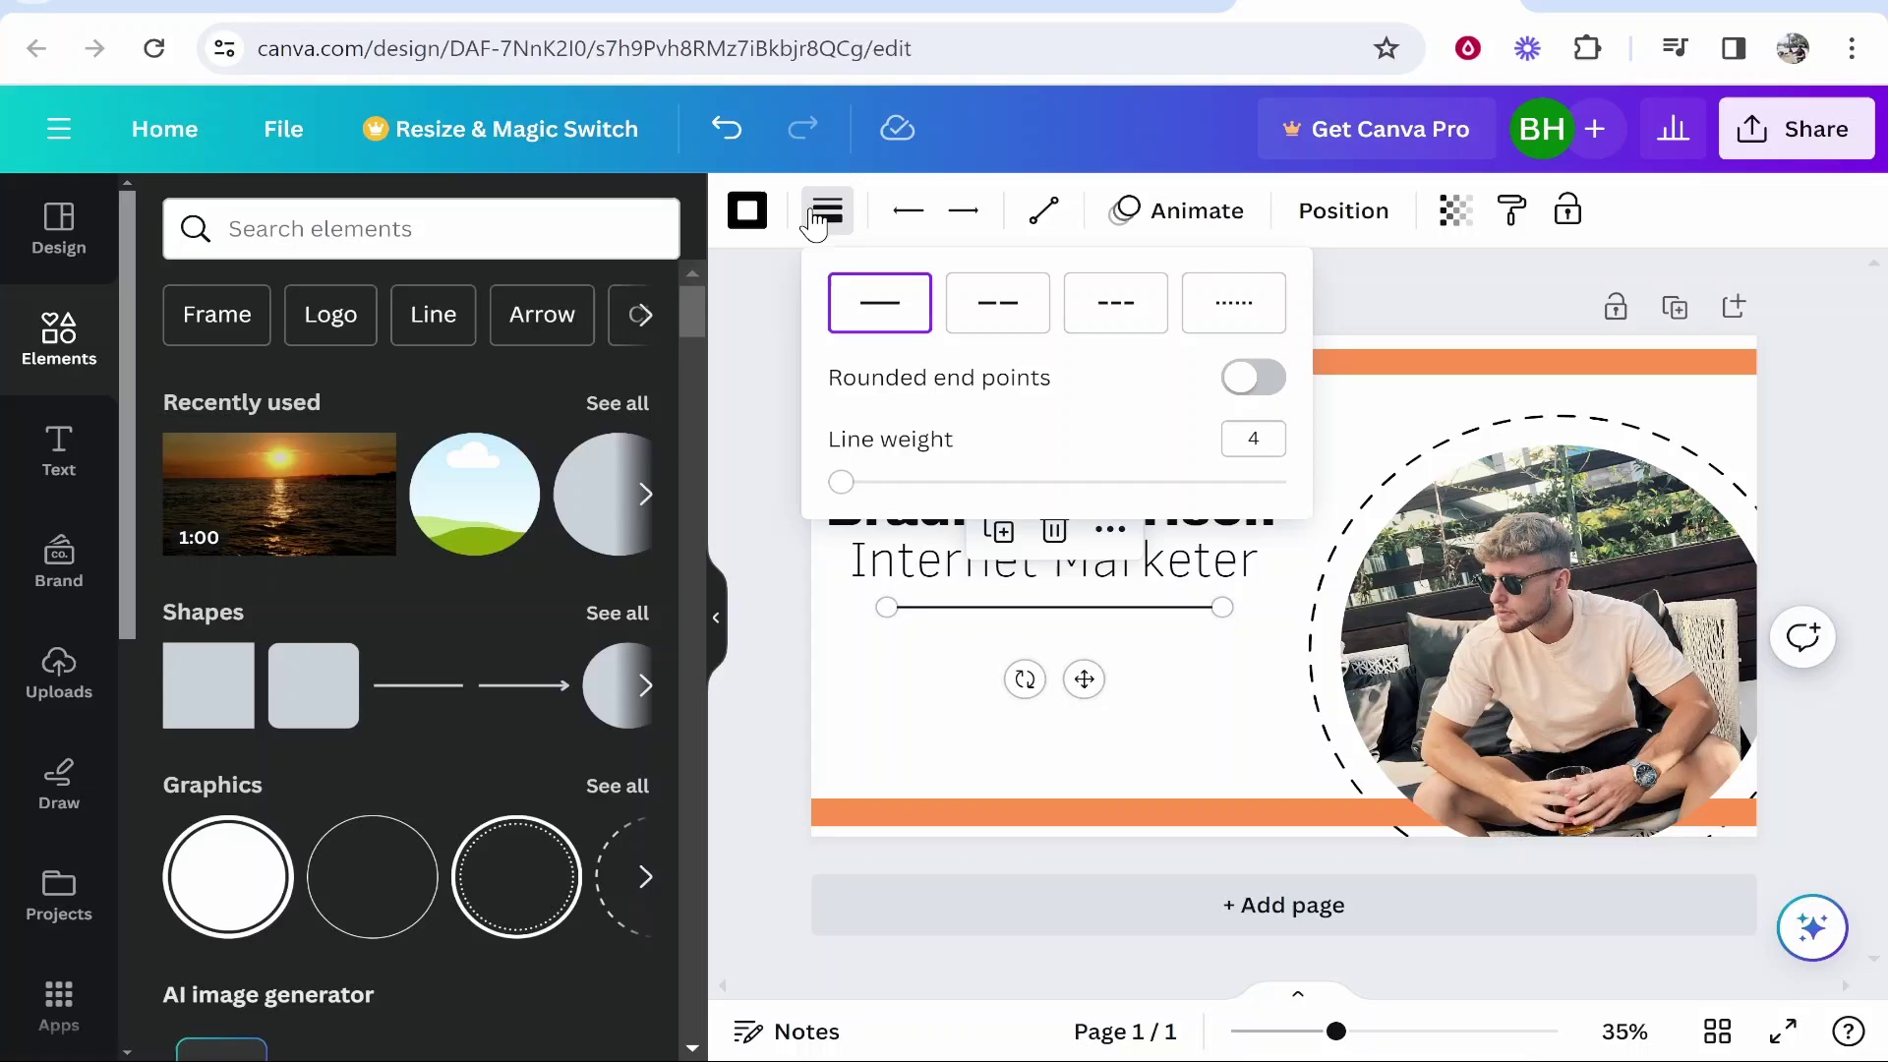
left_click_drag(842, 485, 922, 482)
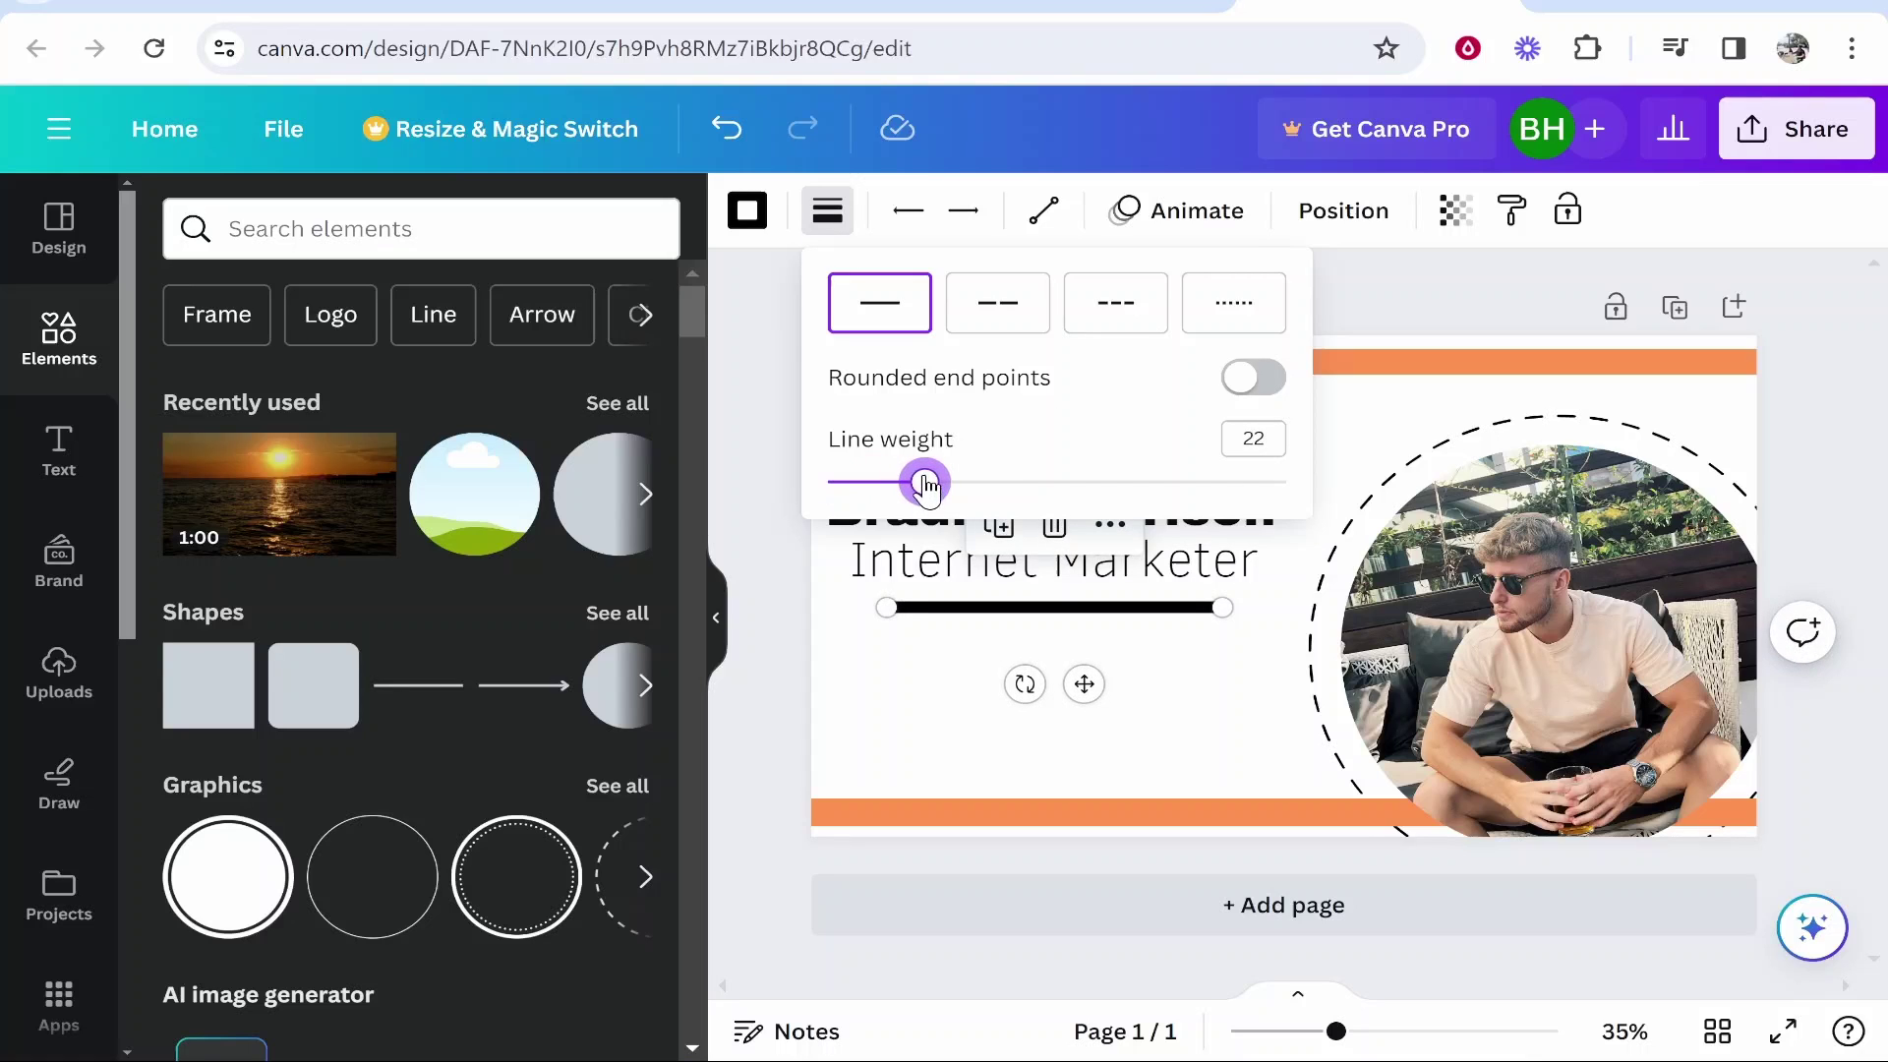
left_click(951, 695)
mouse_move(1094, 611)
left_mouse_down()
mouse_move(1075, 594)
mouse_move(1088, 609)
left_mouse_up()
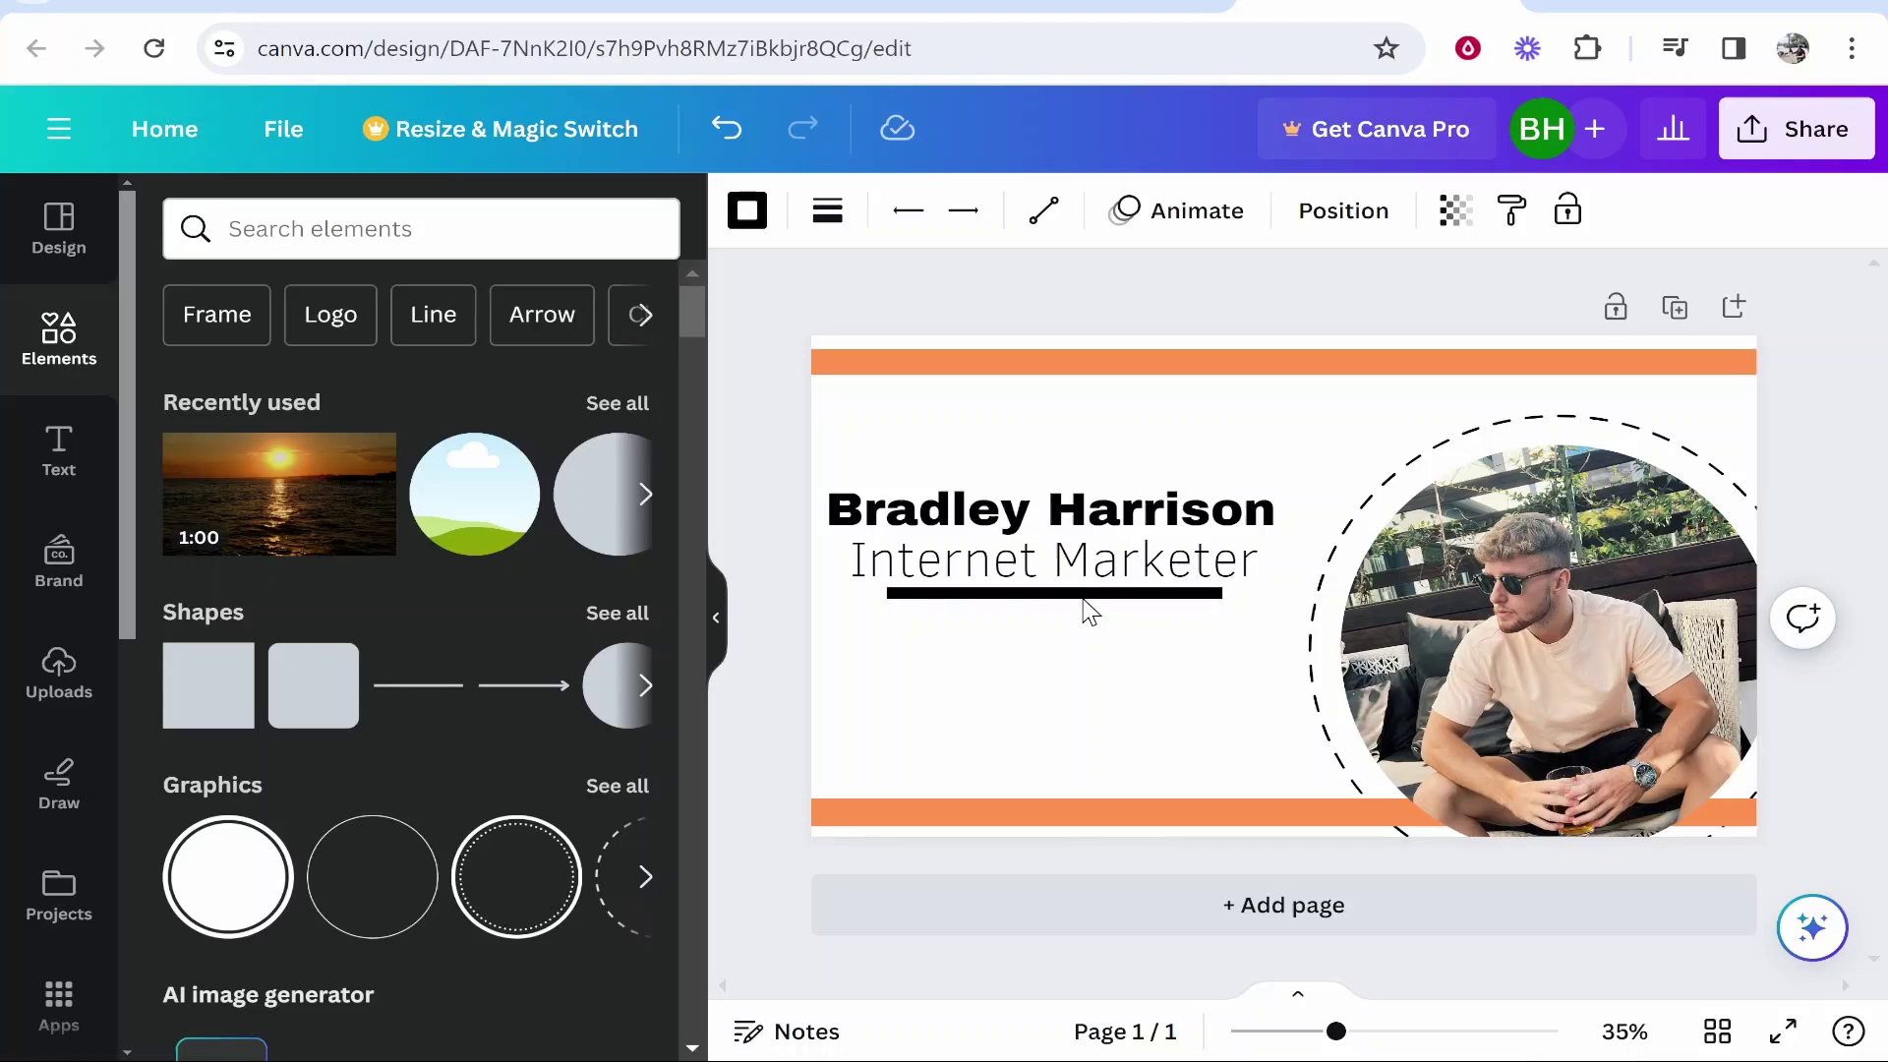
Recolour the line light blue from the Photo colors swatches.
left_click(747, 211)
left_click(356, 397)
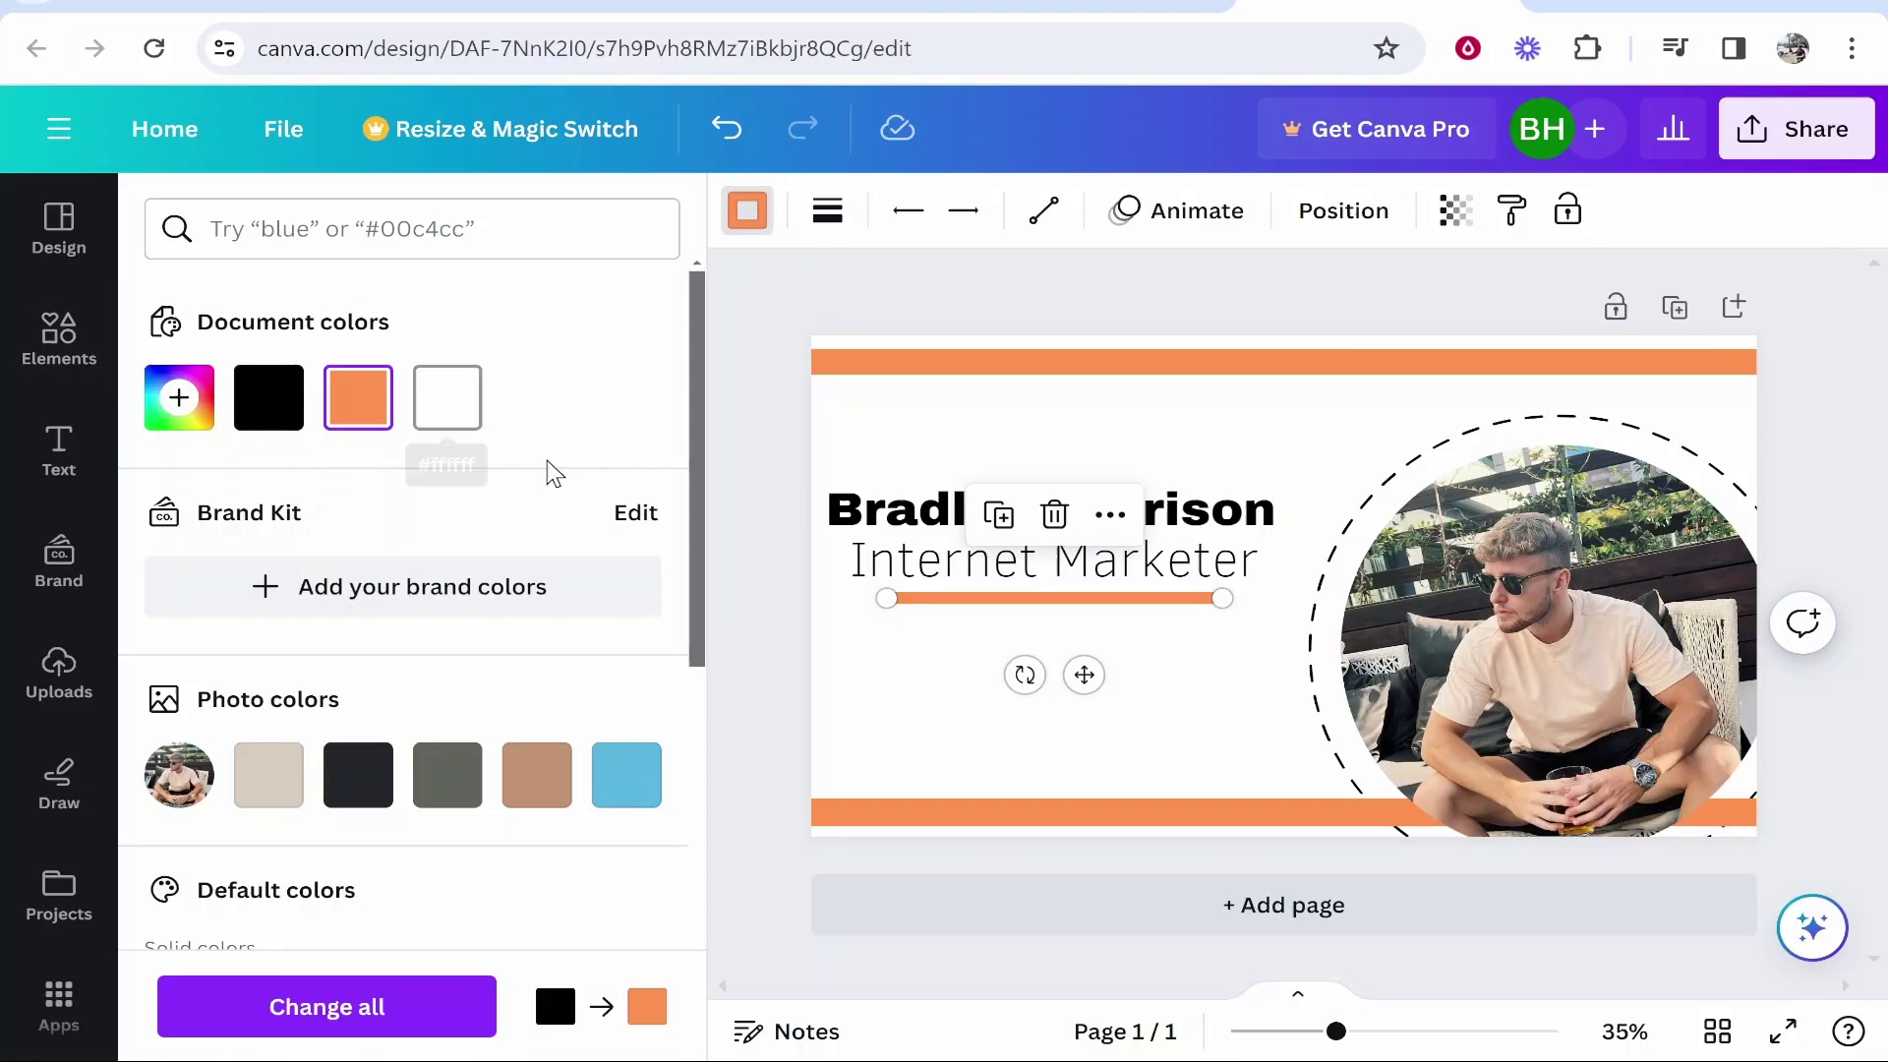
left_click(626, 775)
Nudge the Internet Marketer subtitle slightly upward above the blue line, then deselect.
left_click(1160, 586)
left_click(1152, 569)
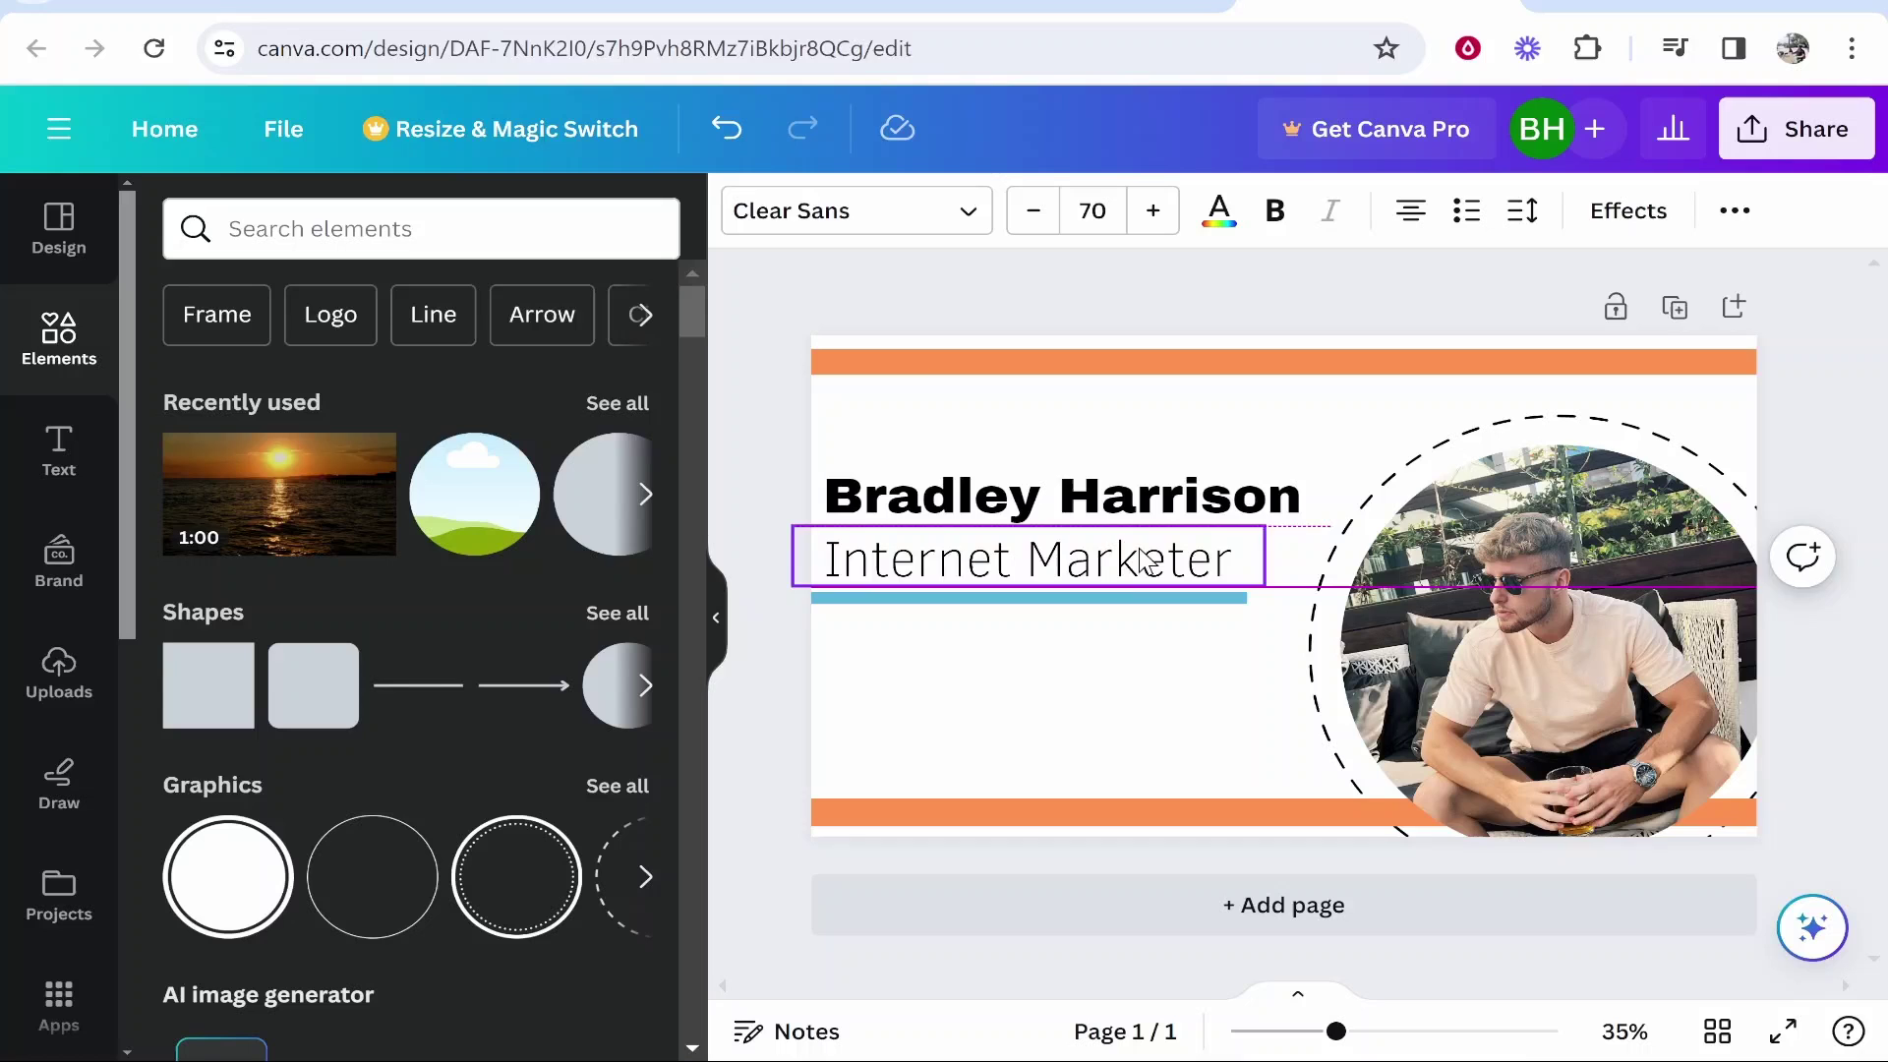
left_click(1192, 662)
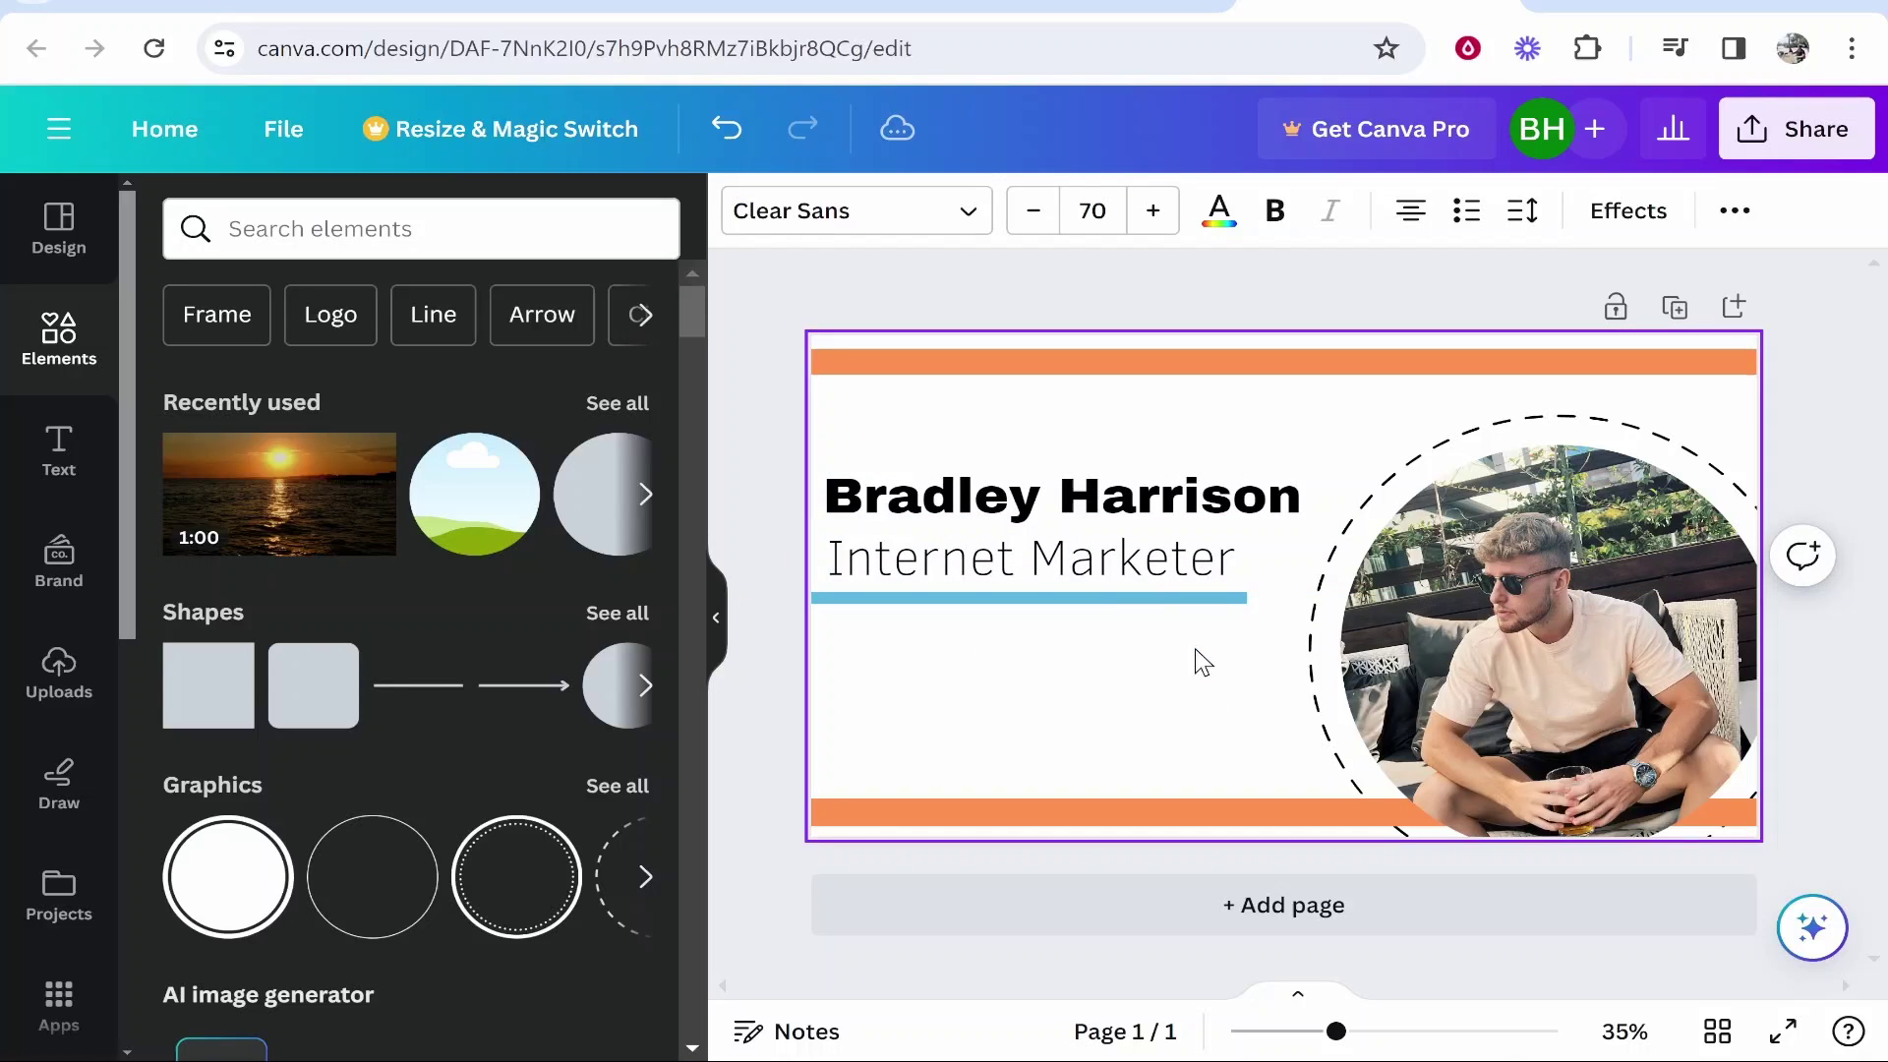
left_click_drag(1087, 557, 1150, 550)
left_click(1170, 608)
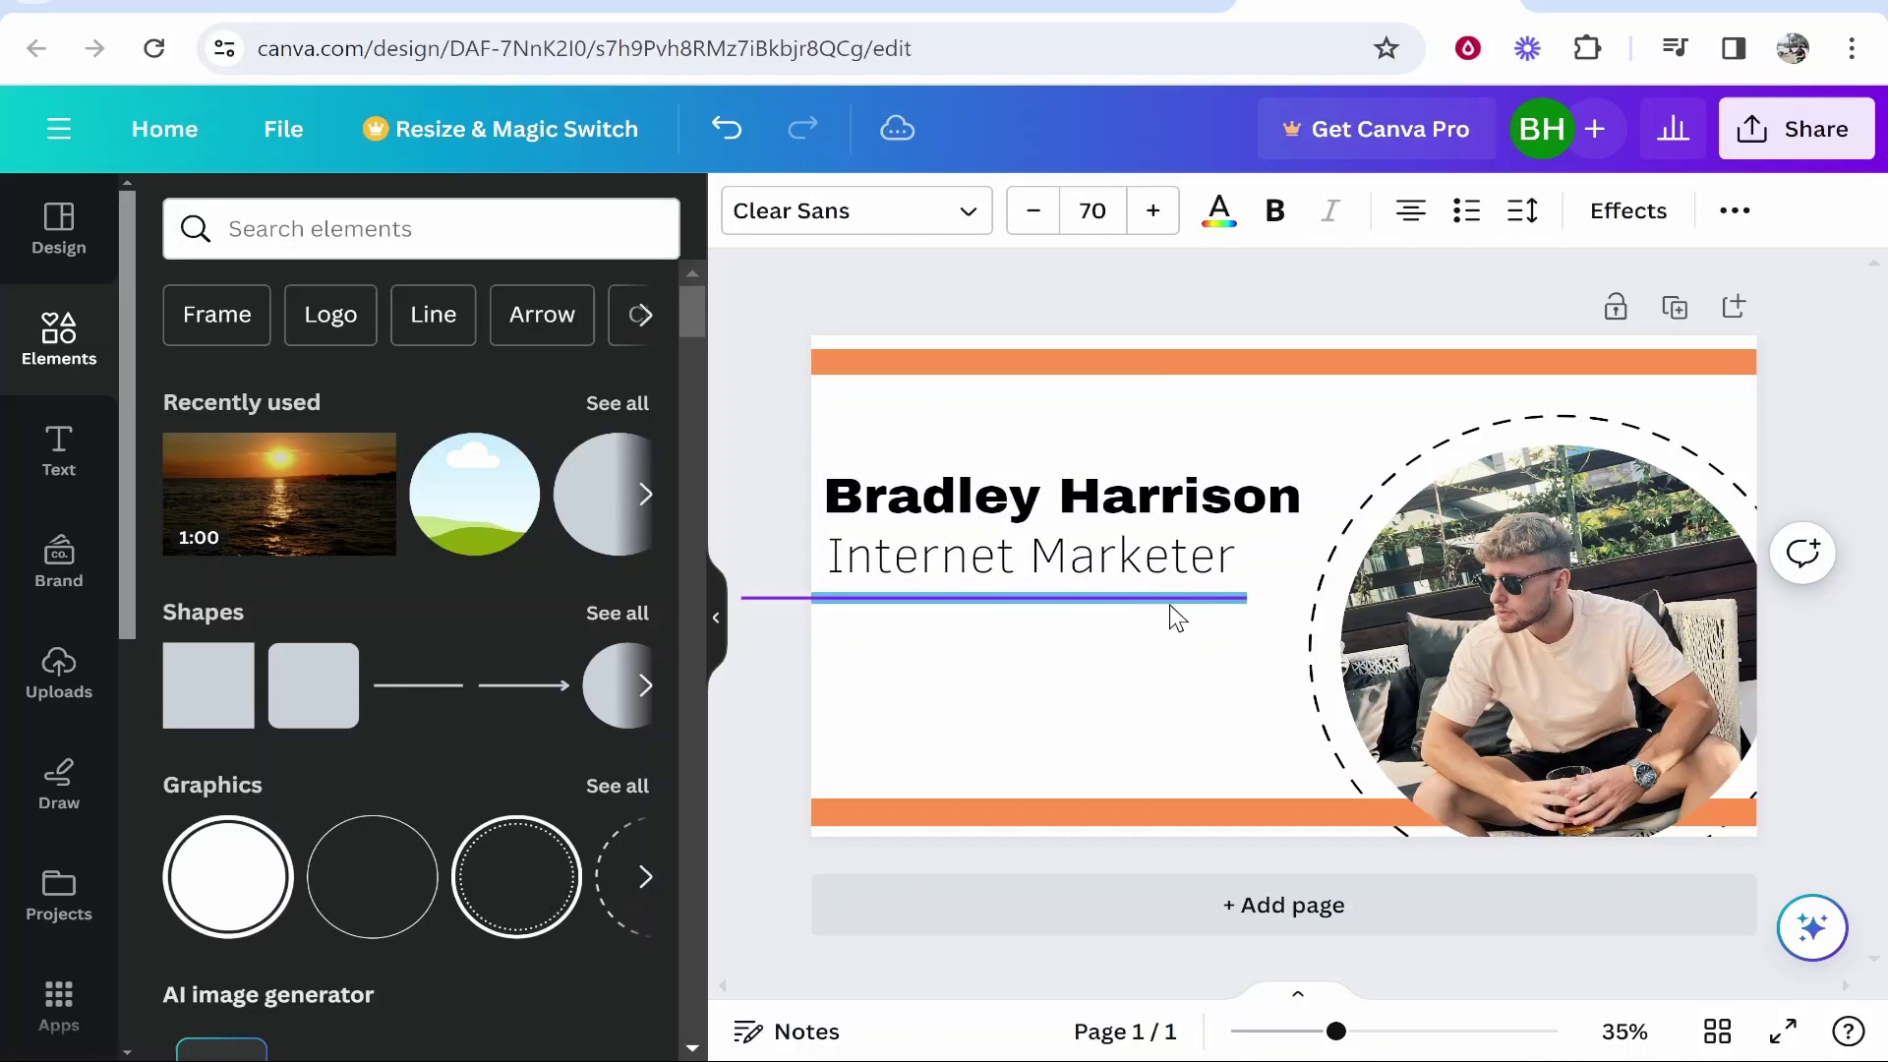
left_click(1175, 666)
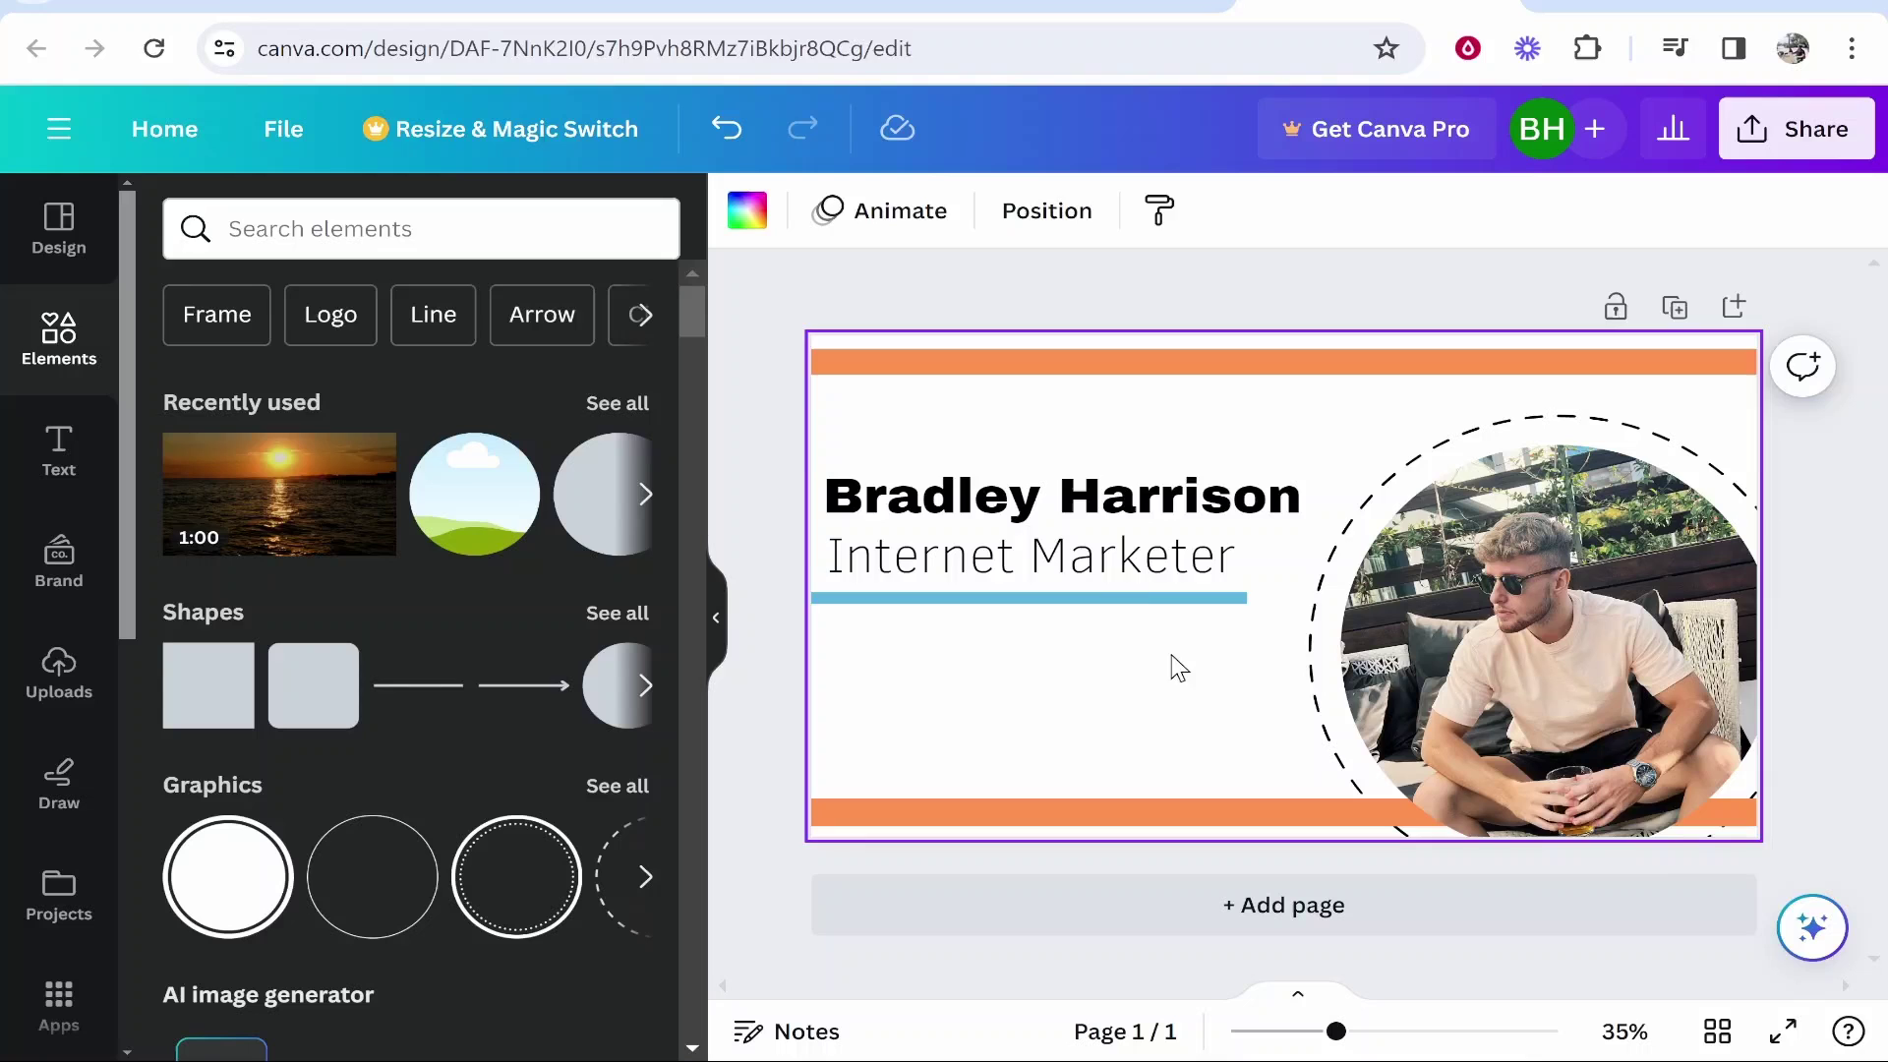
left_click(1140, 568)
left_click(1141, 569)
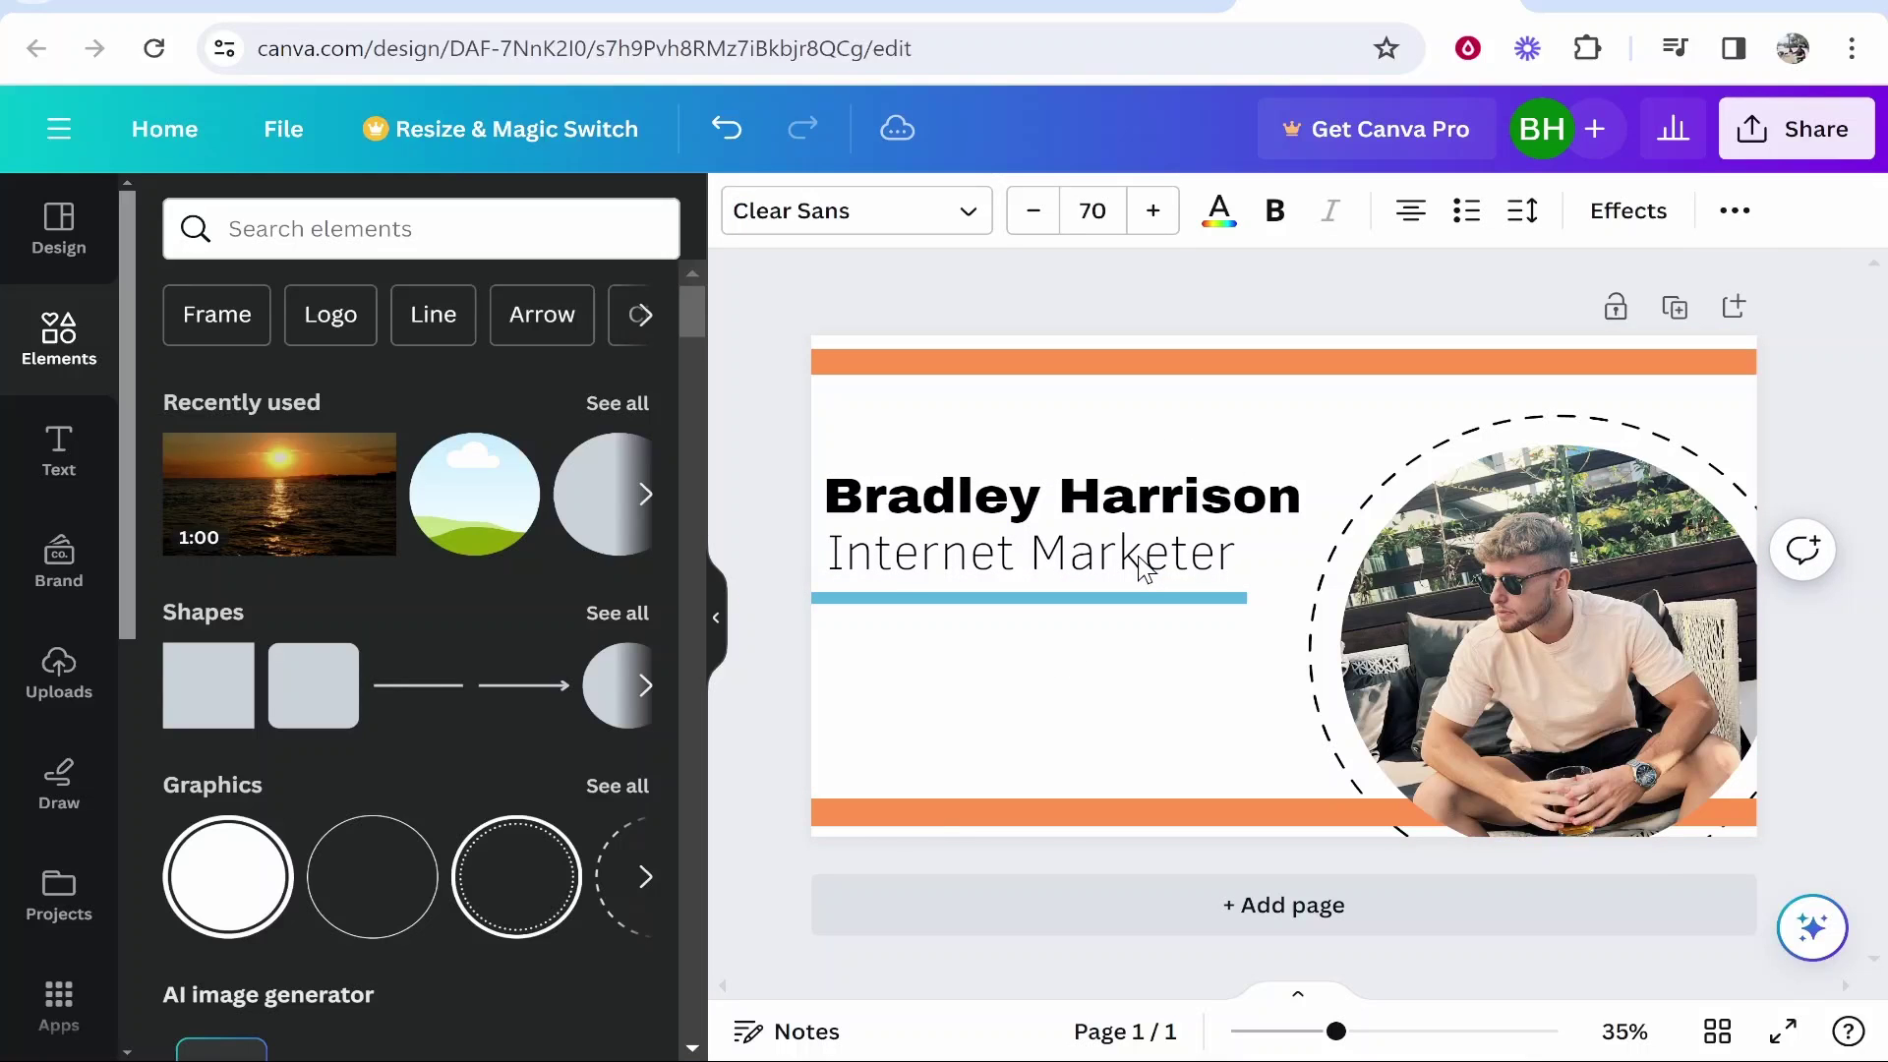
left_click(1217, 590)
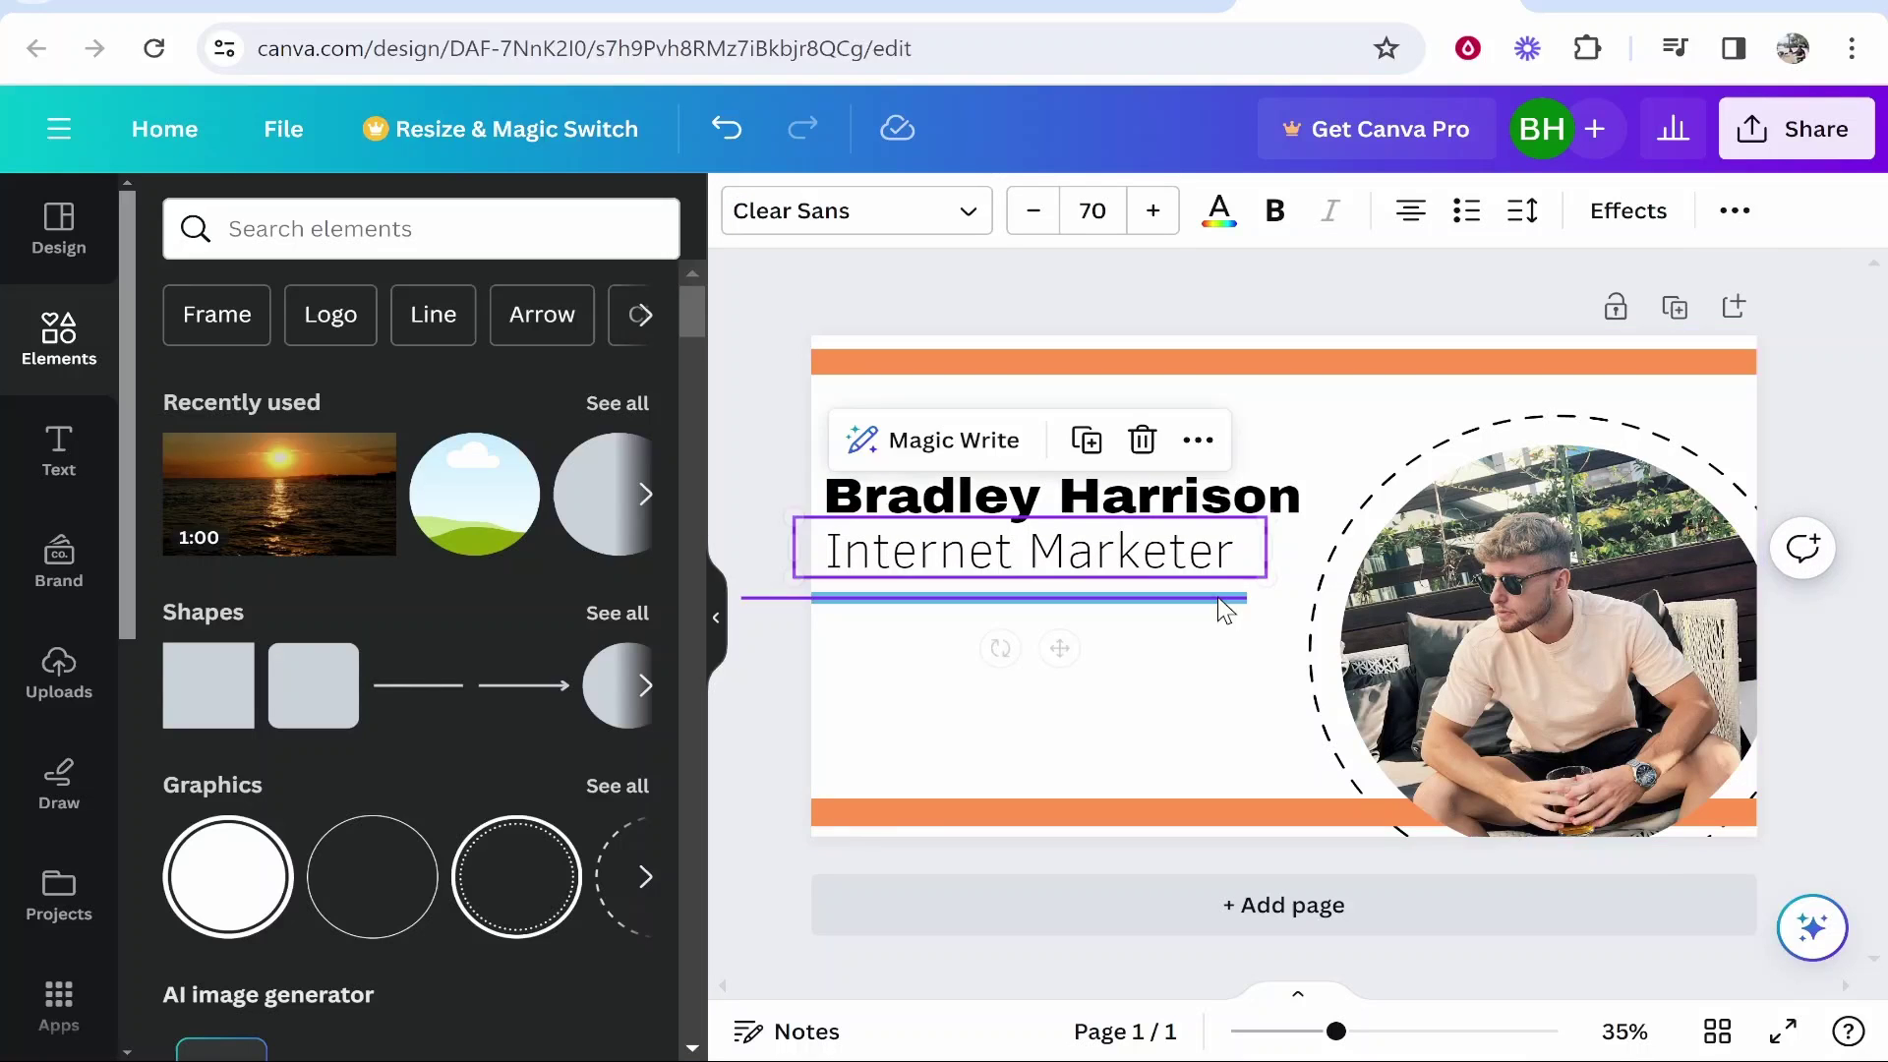
left_click(1221, 600)
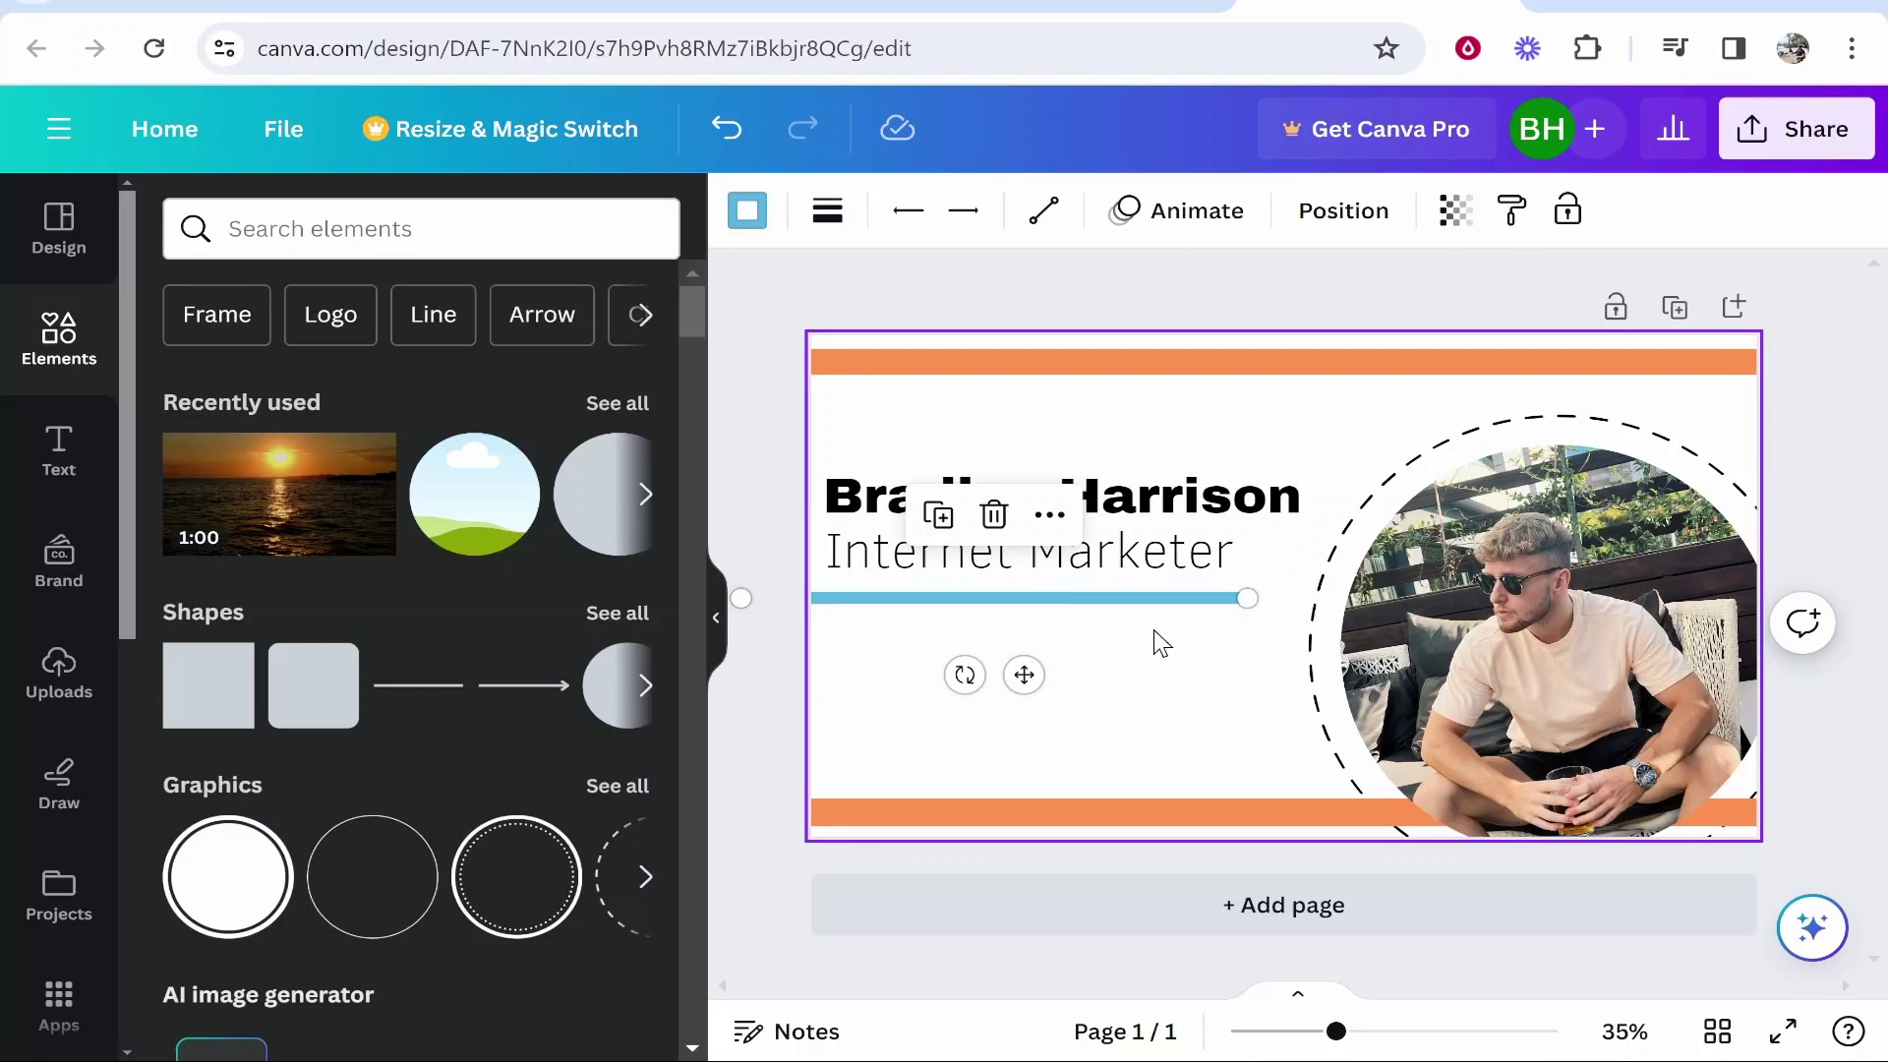
left_click(1224, 755)
Generate Magic Media images from the prompt 'money' and place a pink bill below the subtitle.
scroll(454, 384, "down", 6)
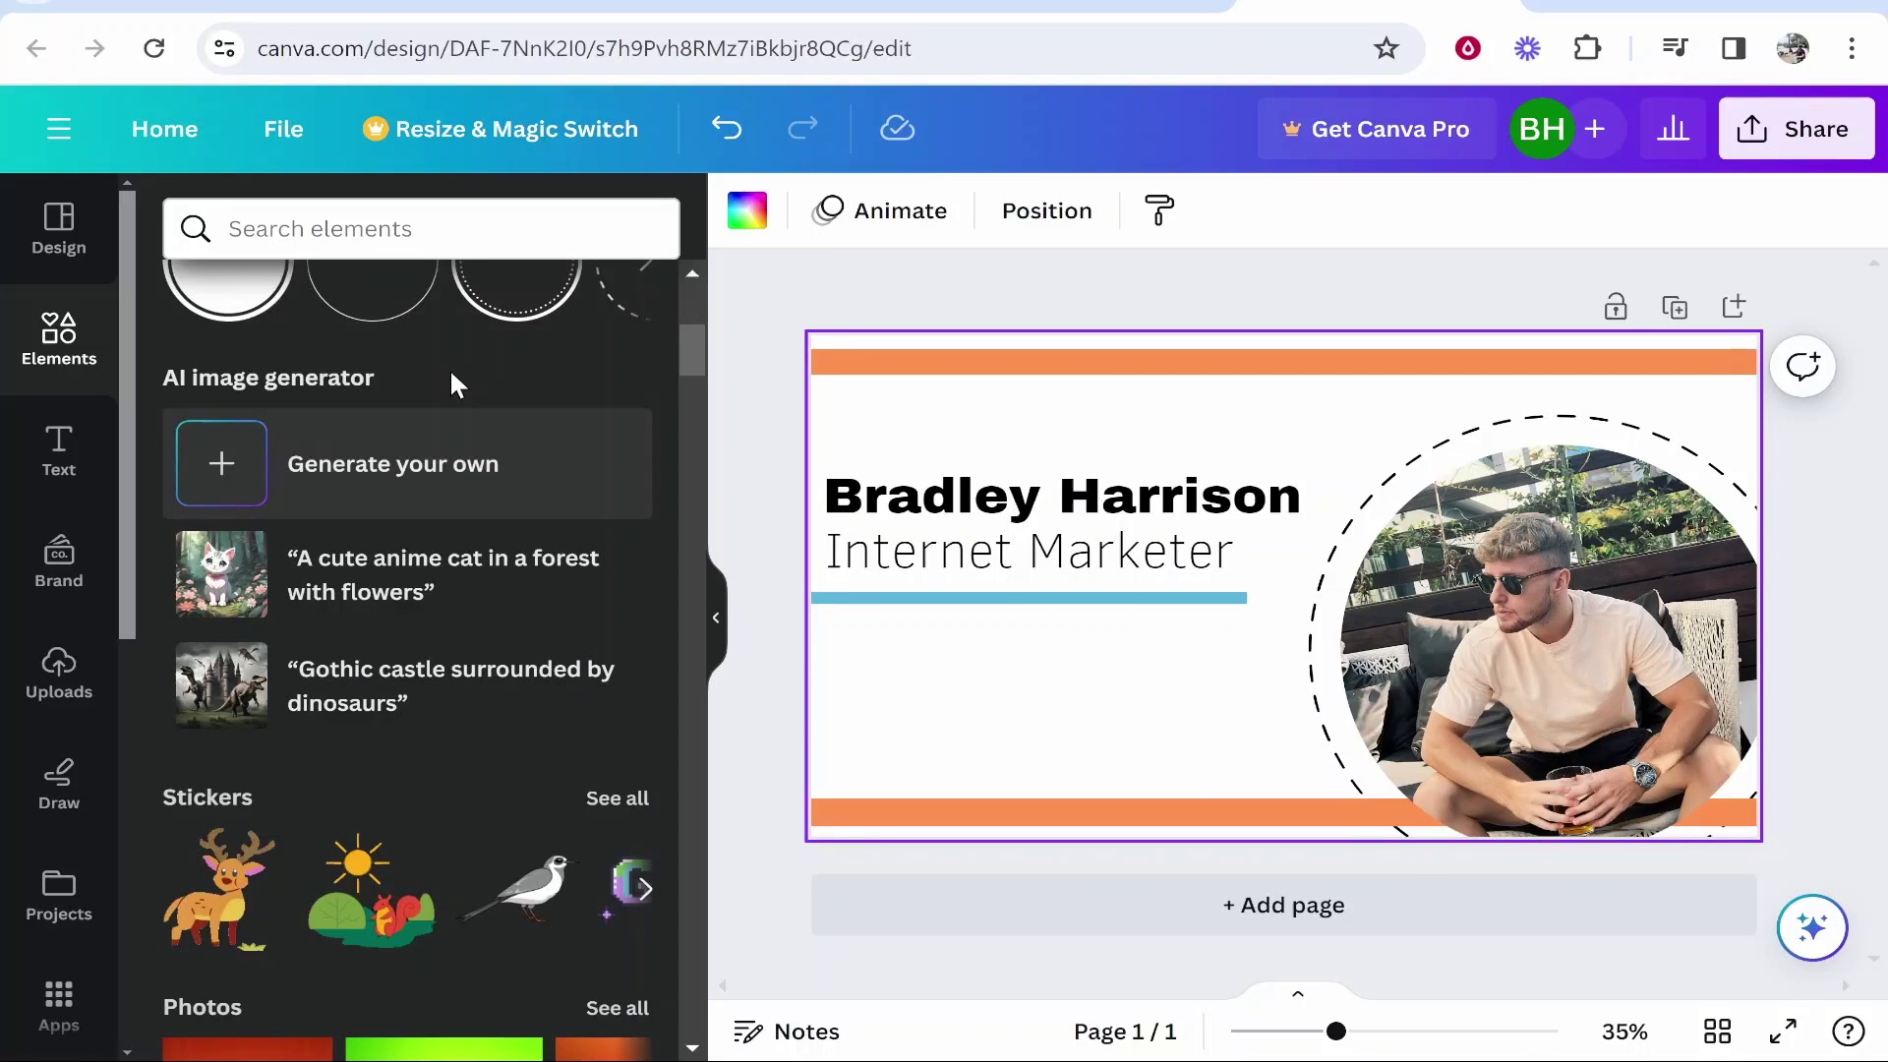
left_click(320, 511)
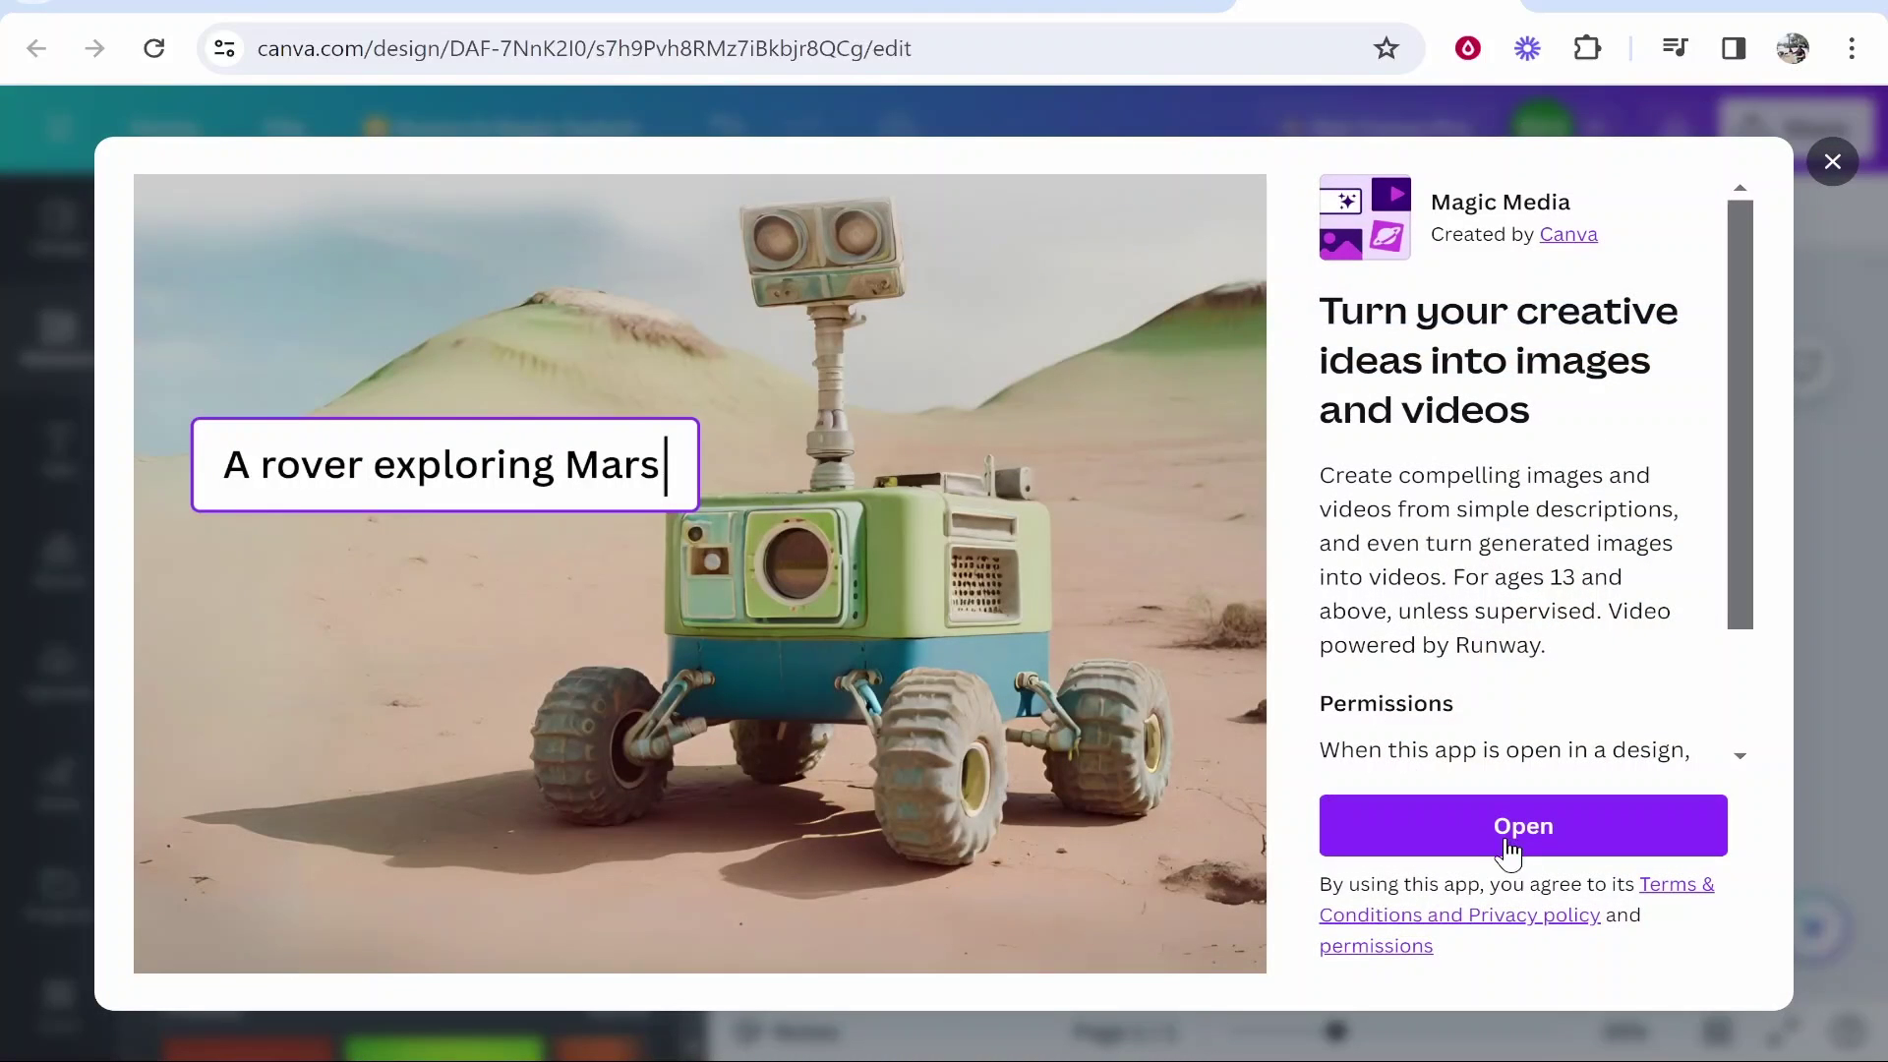
left_click(1509, 837)
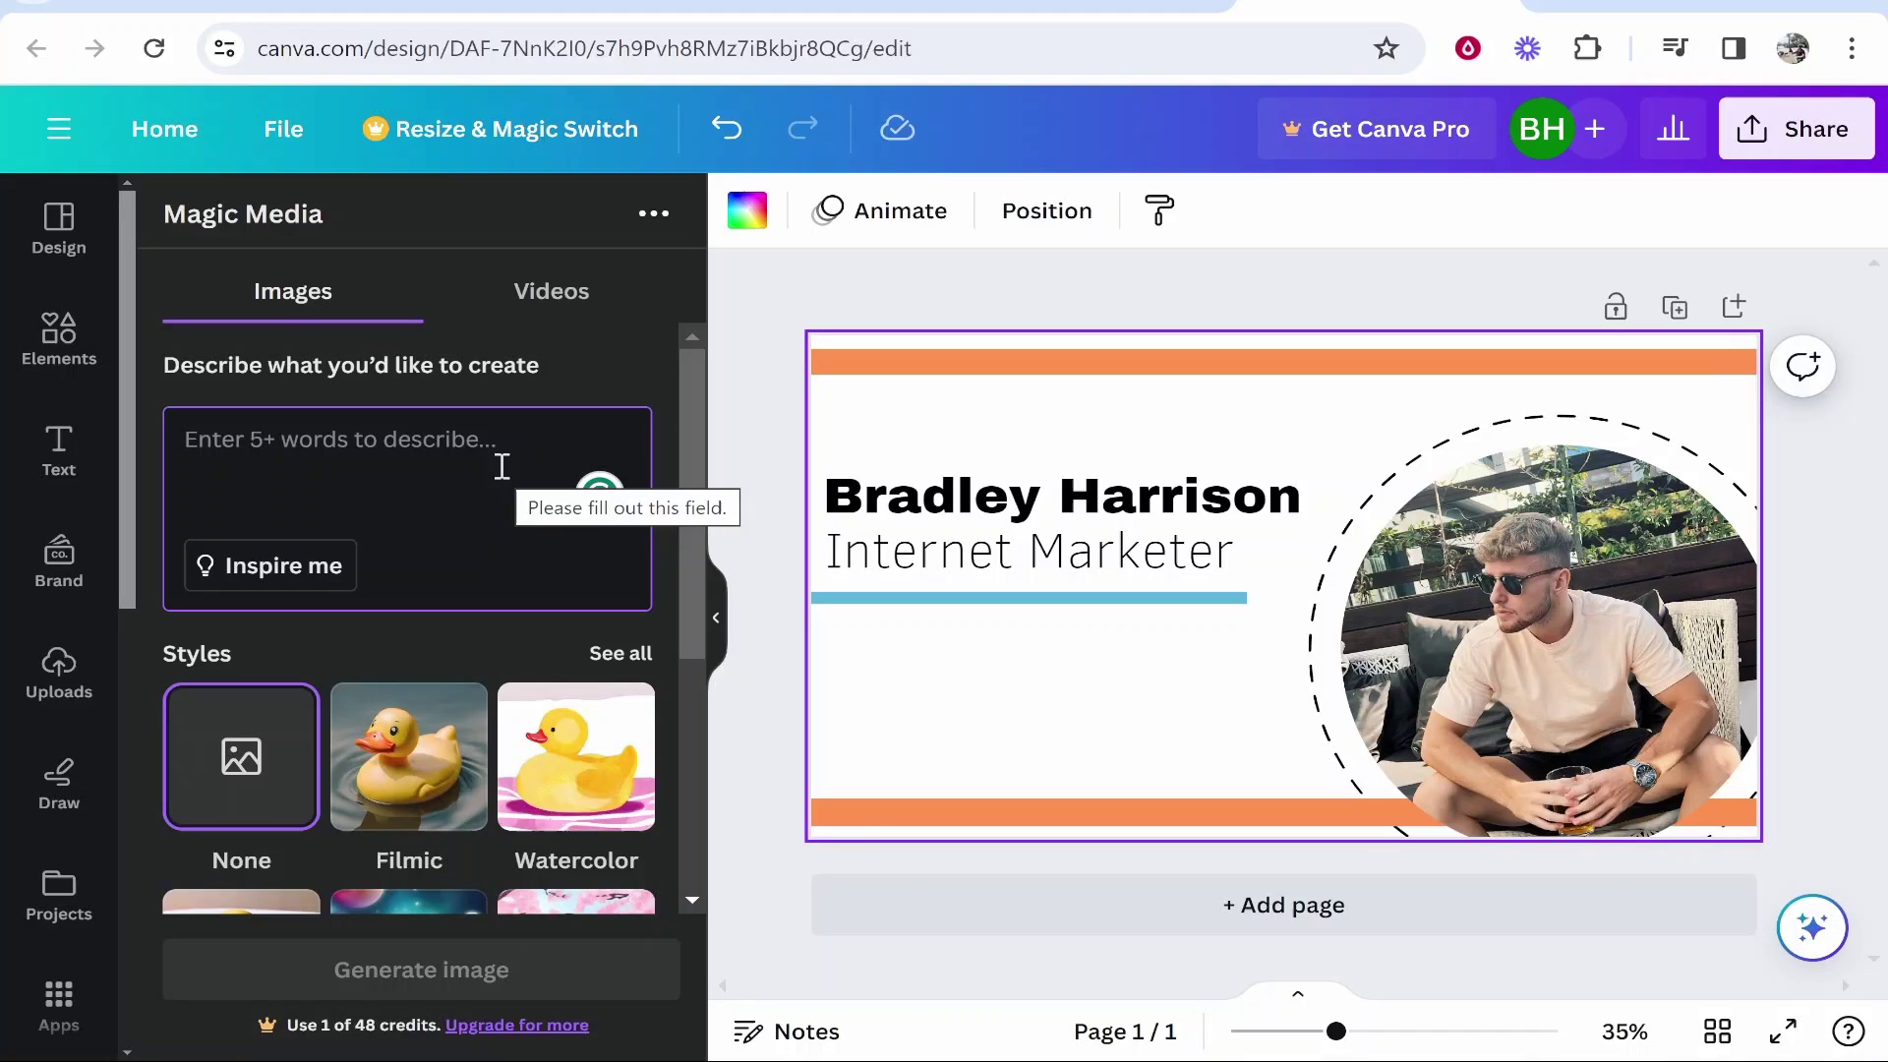
type("money icon")
scroll(502, 466, "down", 2)
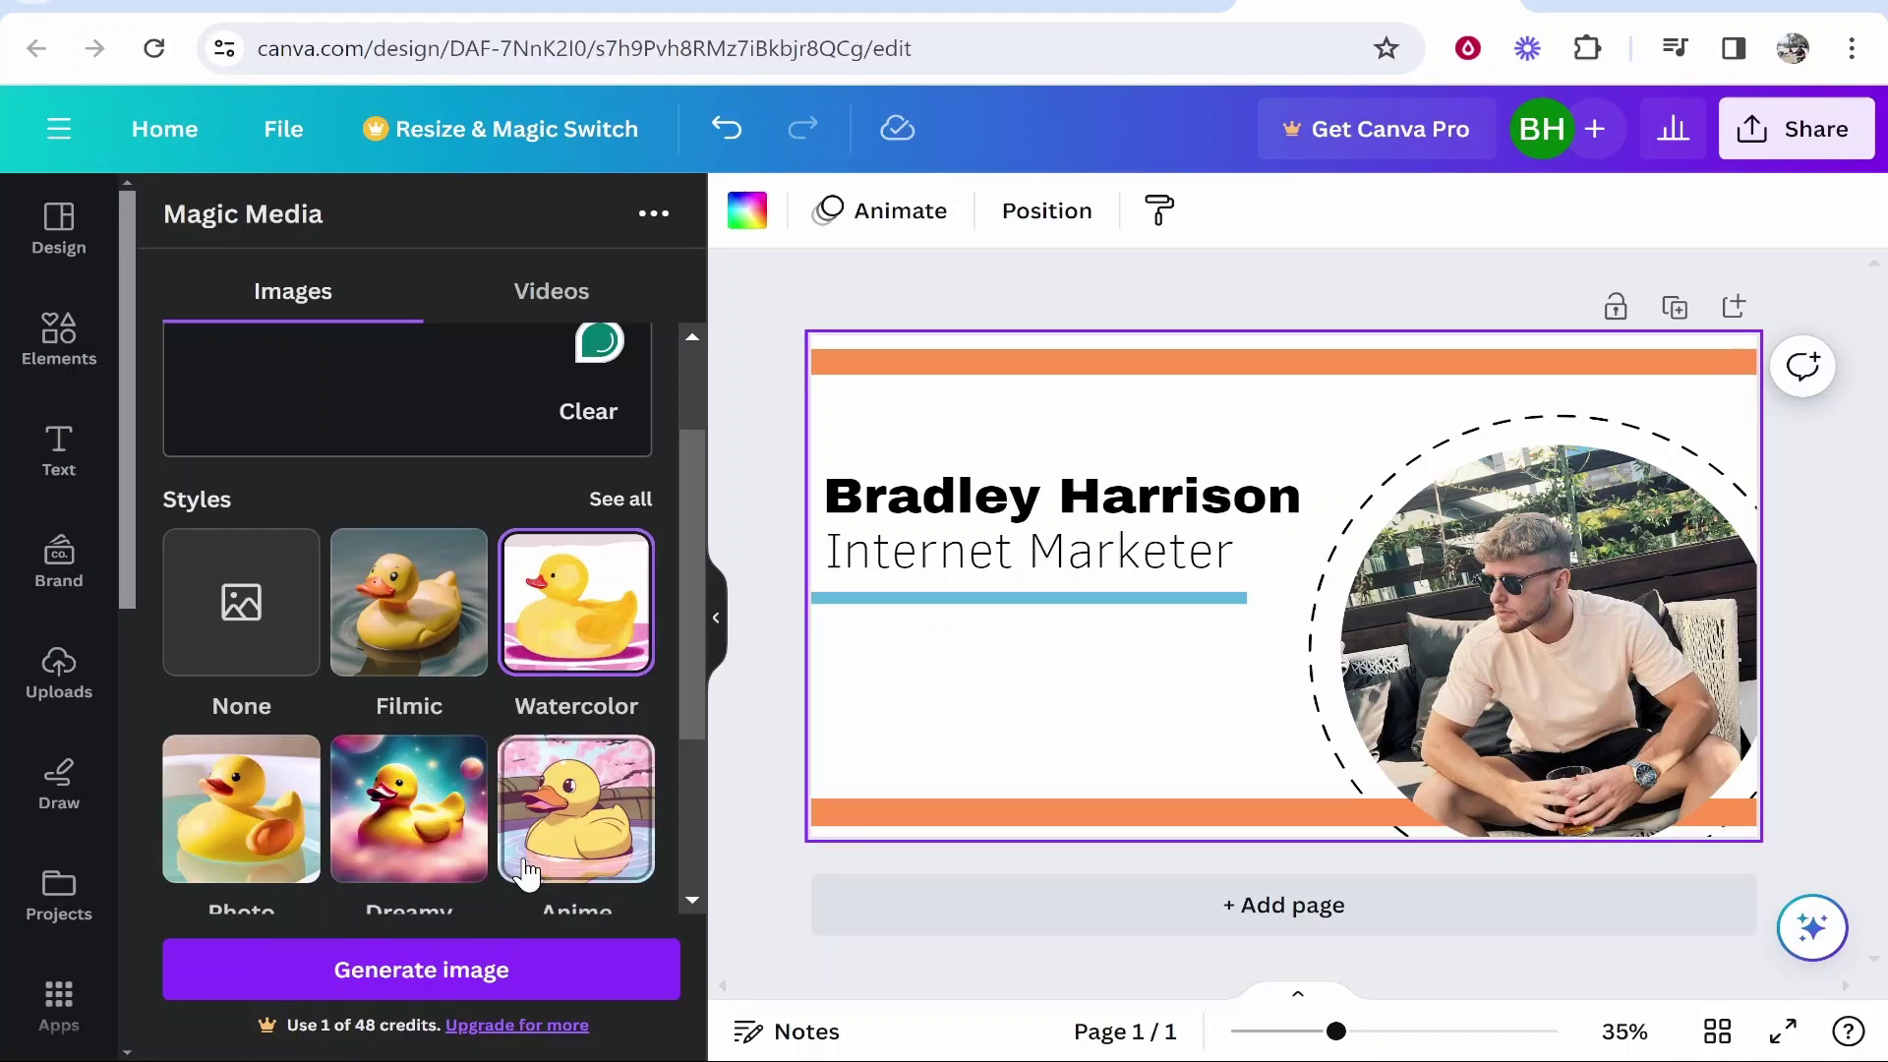
left_click(433, 969)
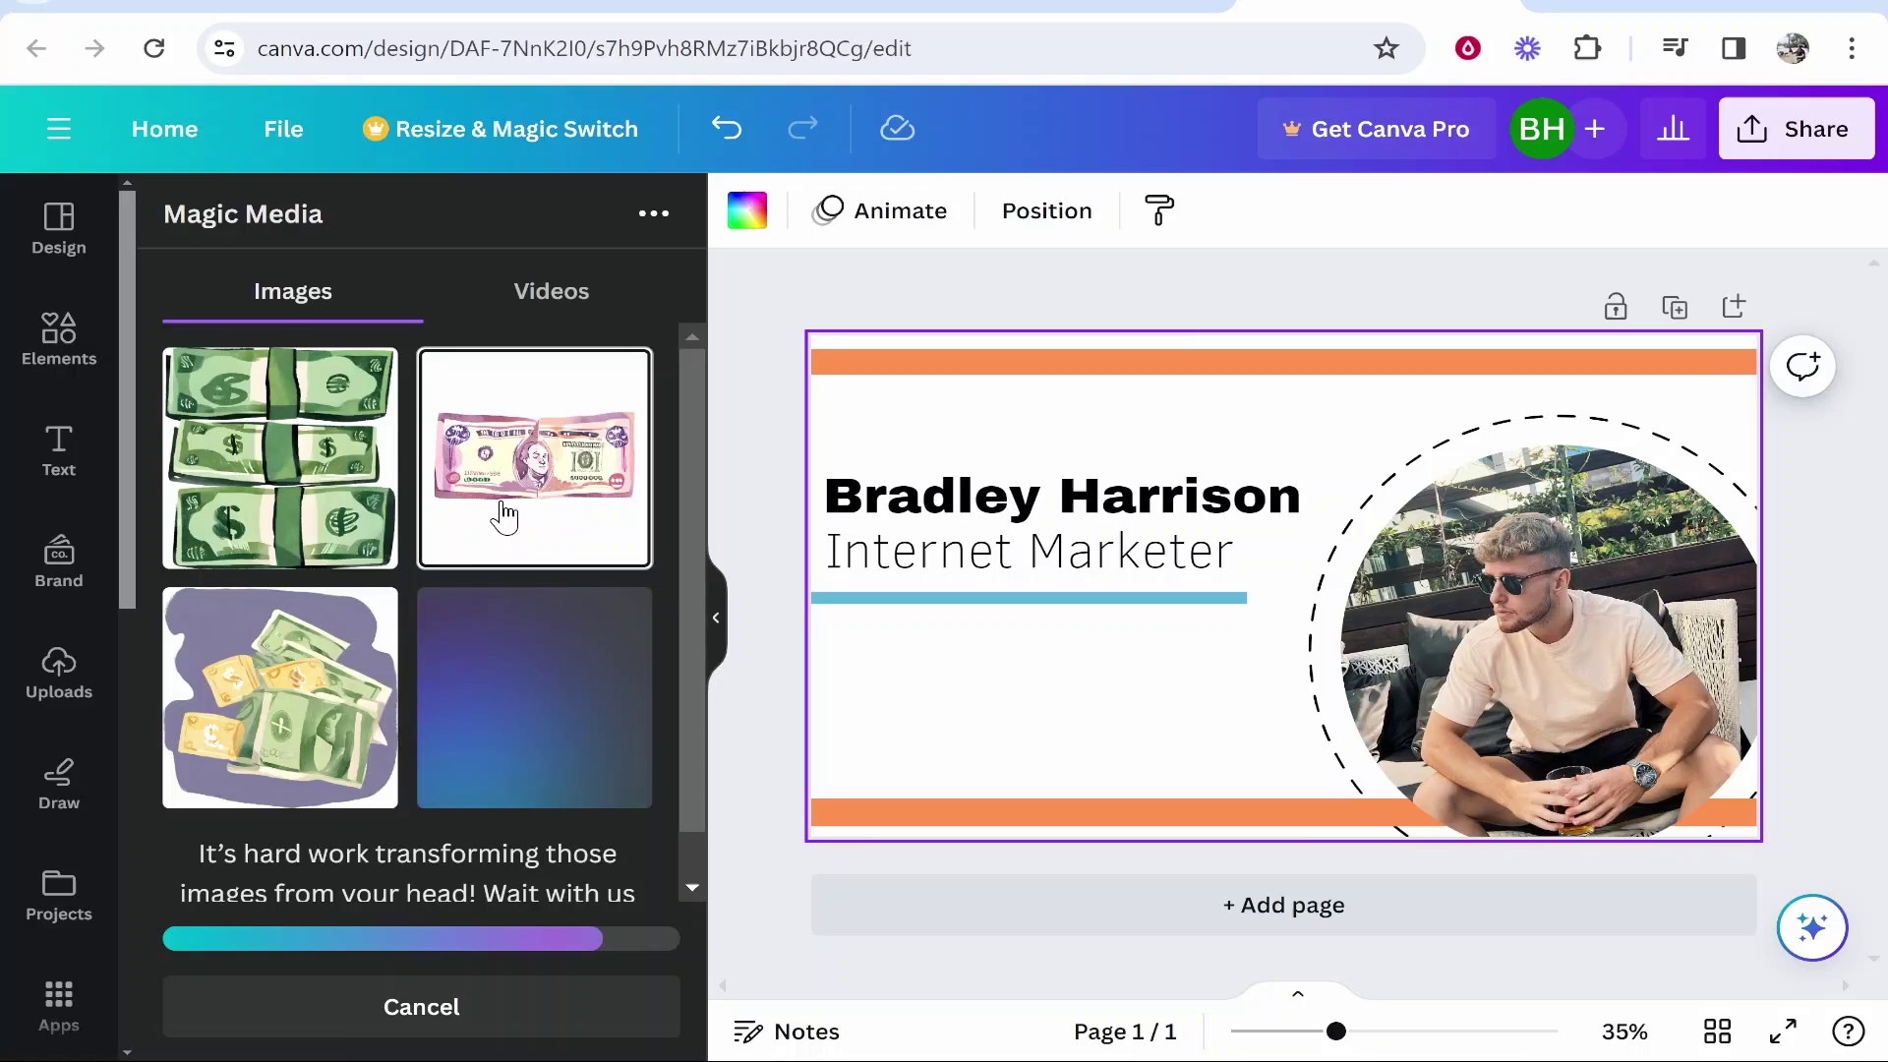
left_click_drag(469, 465, 1201, 702)
Check the placement of the portrait photo and the second money bill.
left_click(1386, 680)
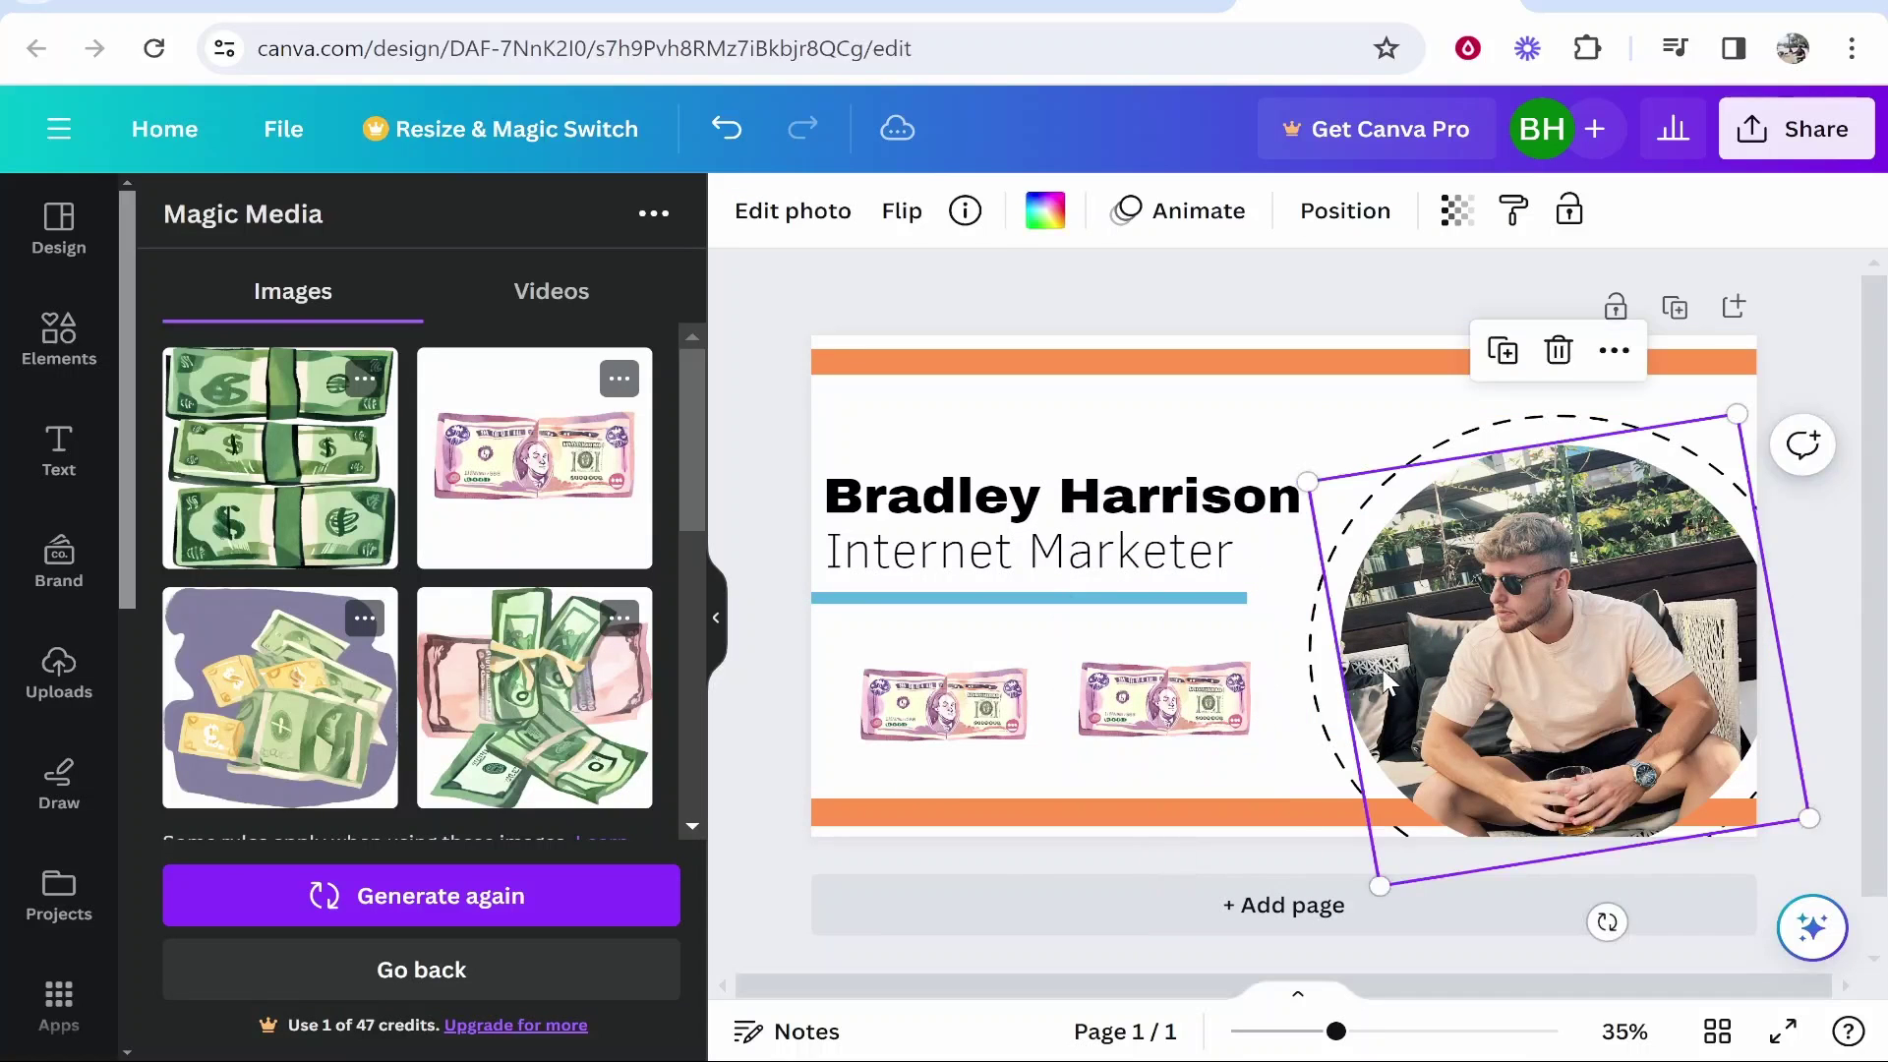
left_click(1224, 723)
left_click(1473, 742)
left_click(1376, 300)
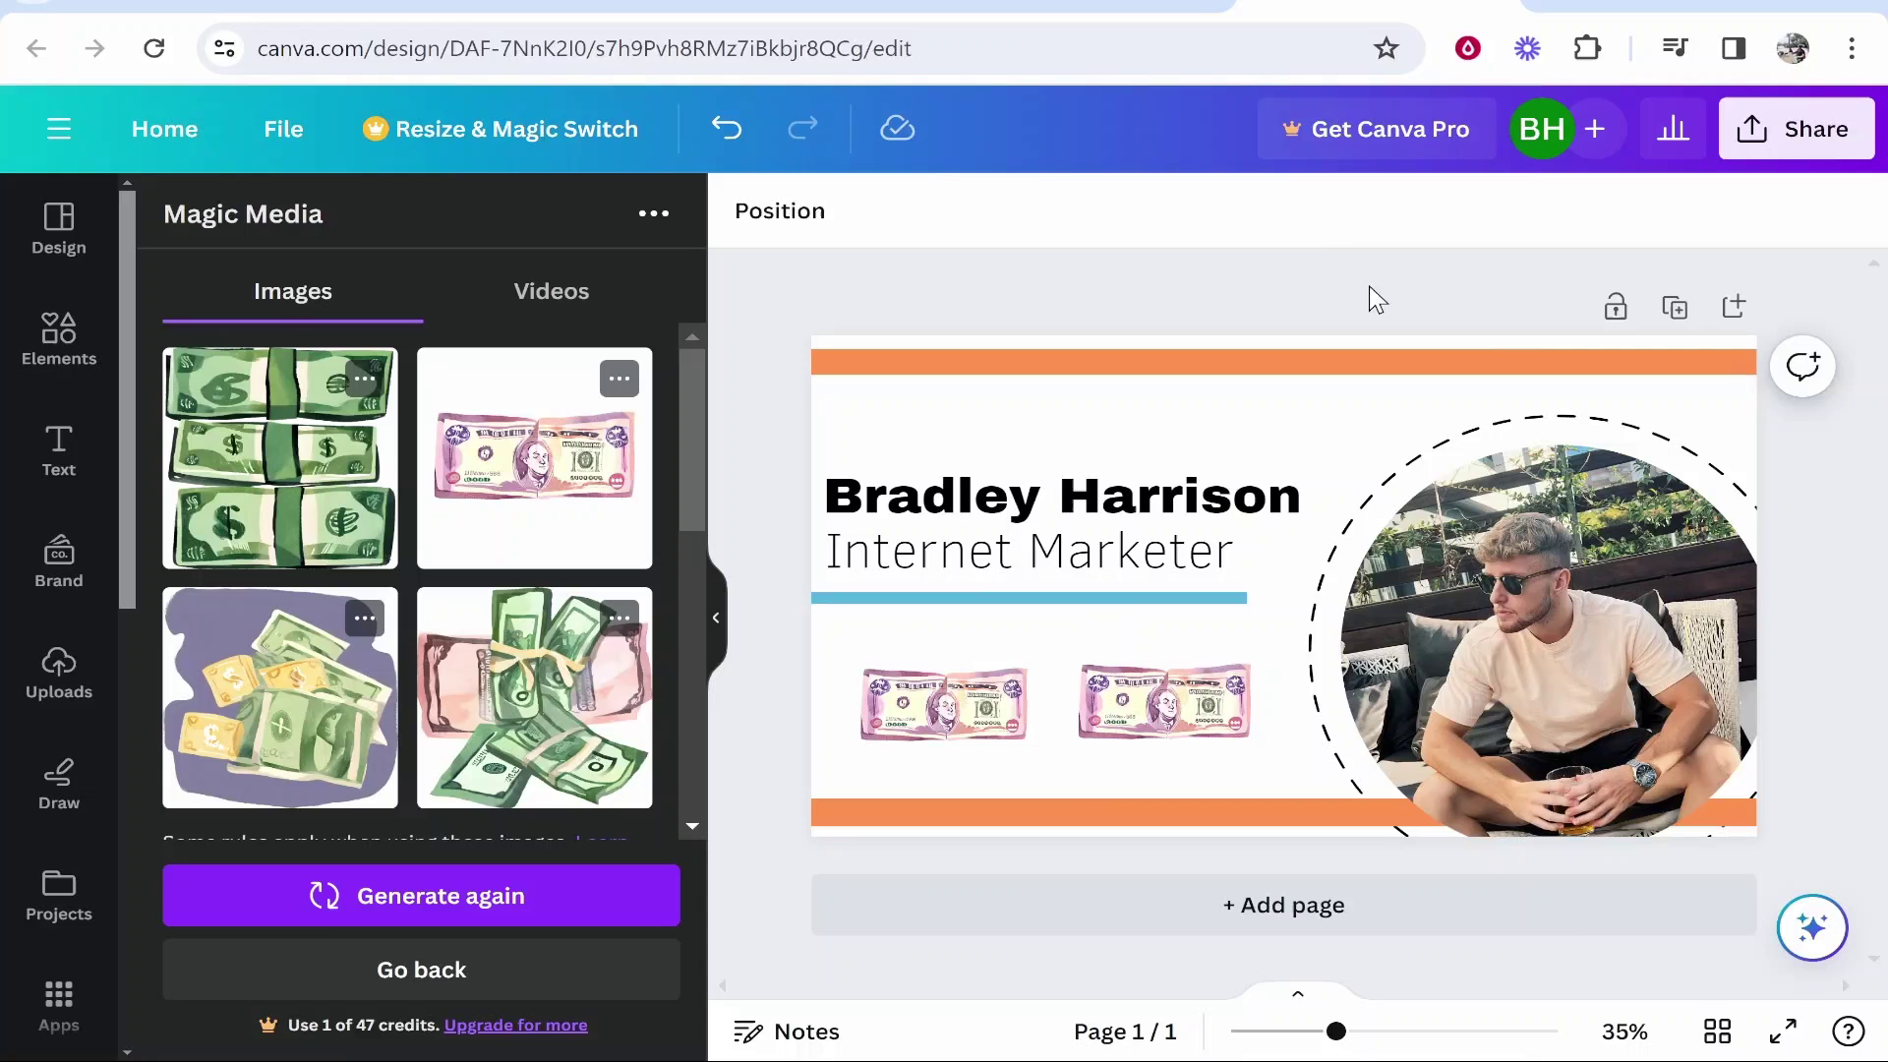
Move the name and Internet Marketer subtitle down together slightly.
left_click(1112, 547)
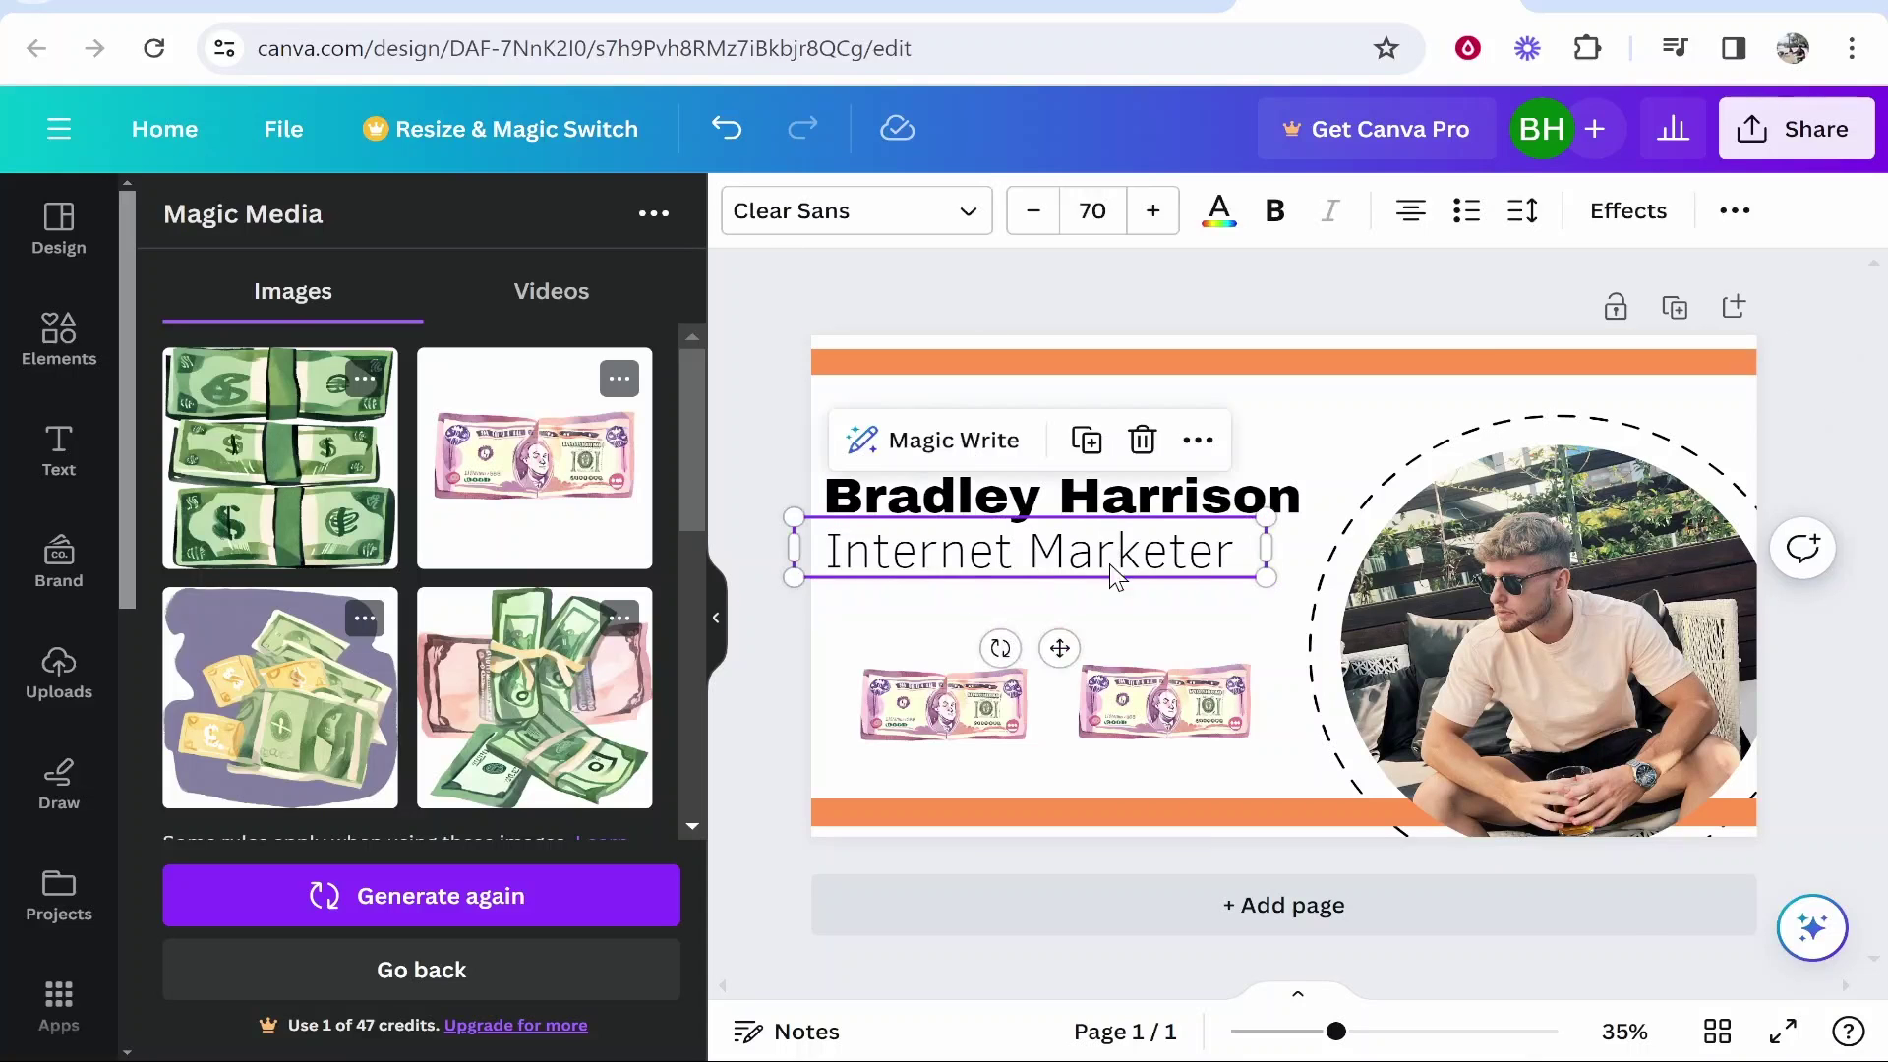
left_click(968, 488, "shift")
left_click_drag(968, 492, 969, 524)
left_click(1049, 304)
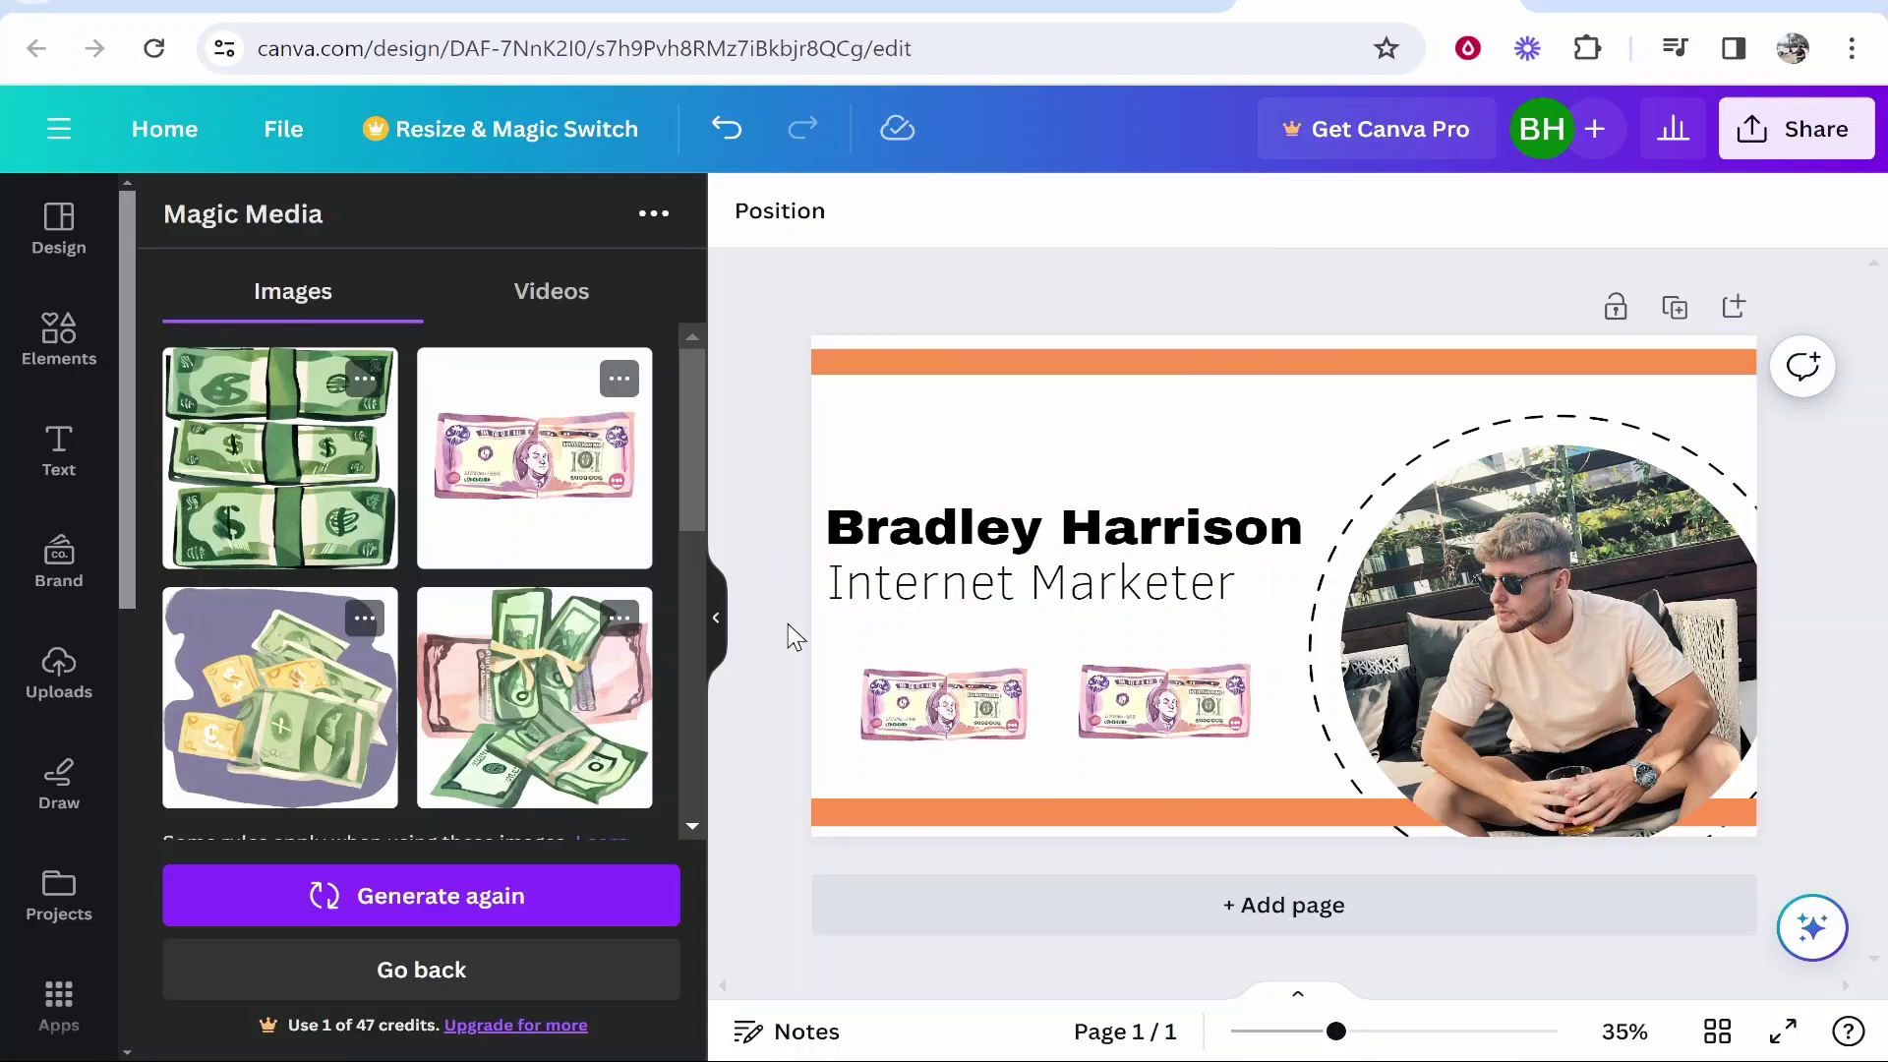
left_click(924, 743)
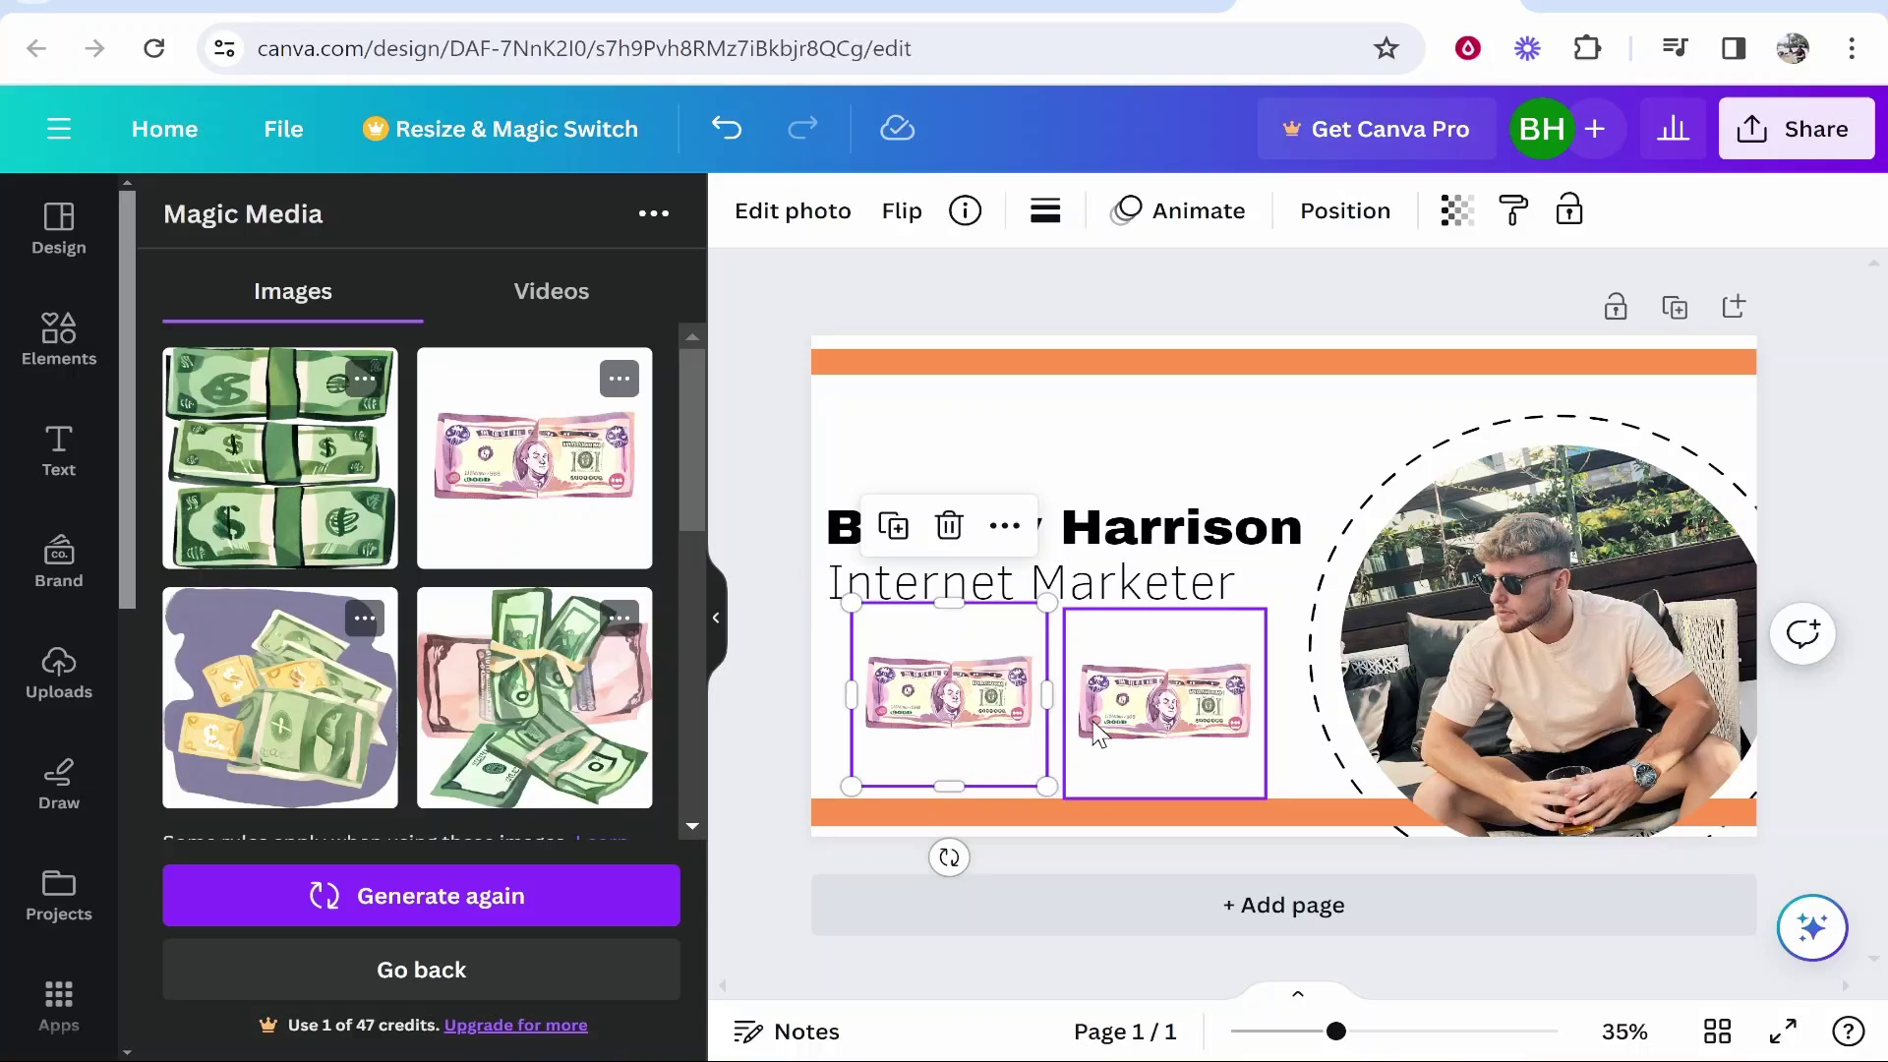
left_click(1415, 857)
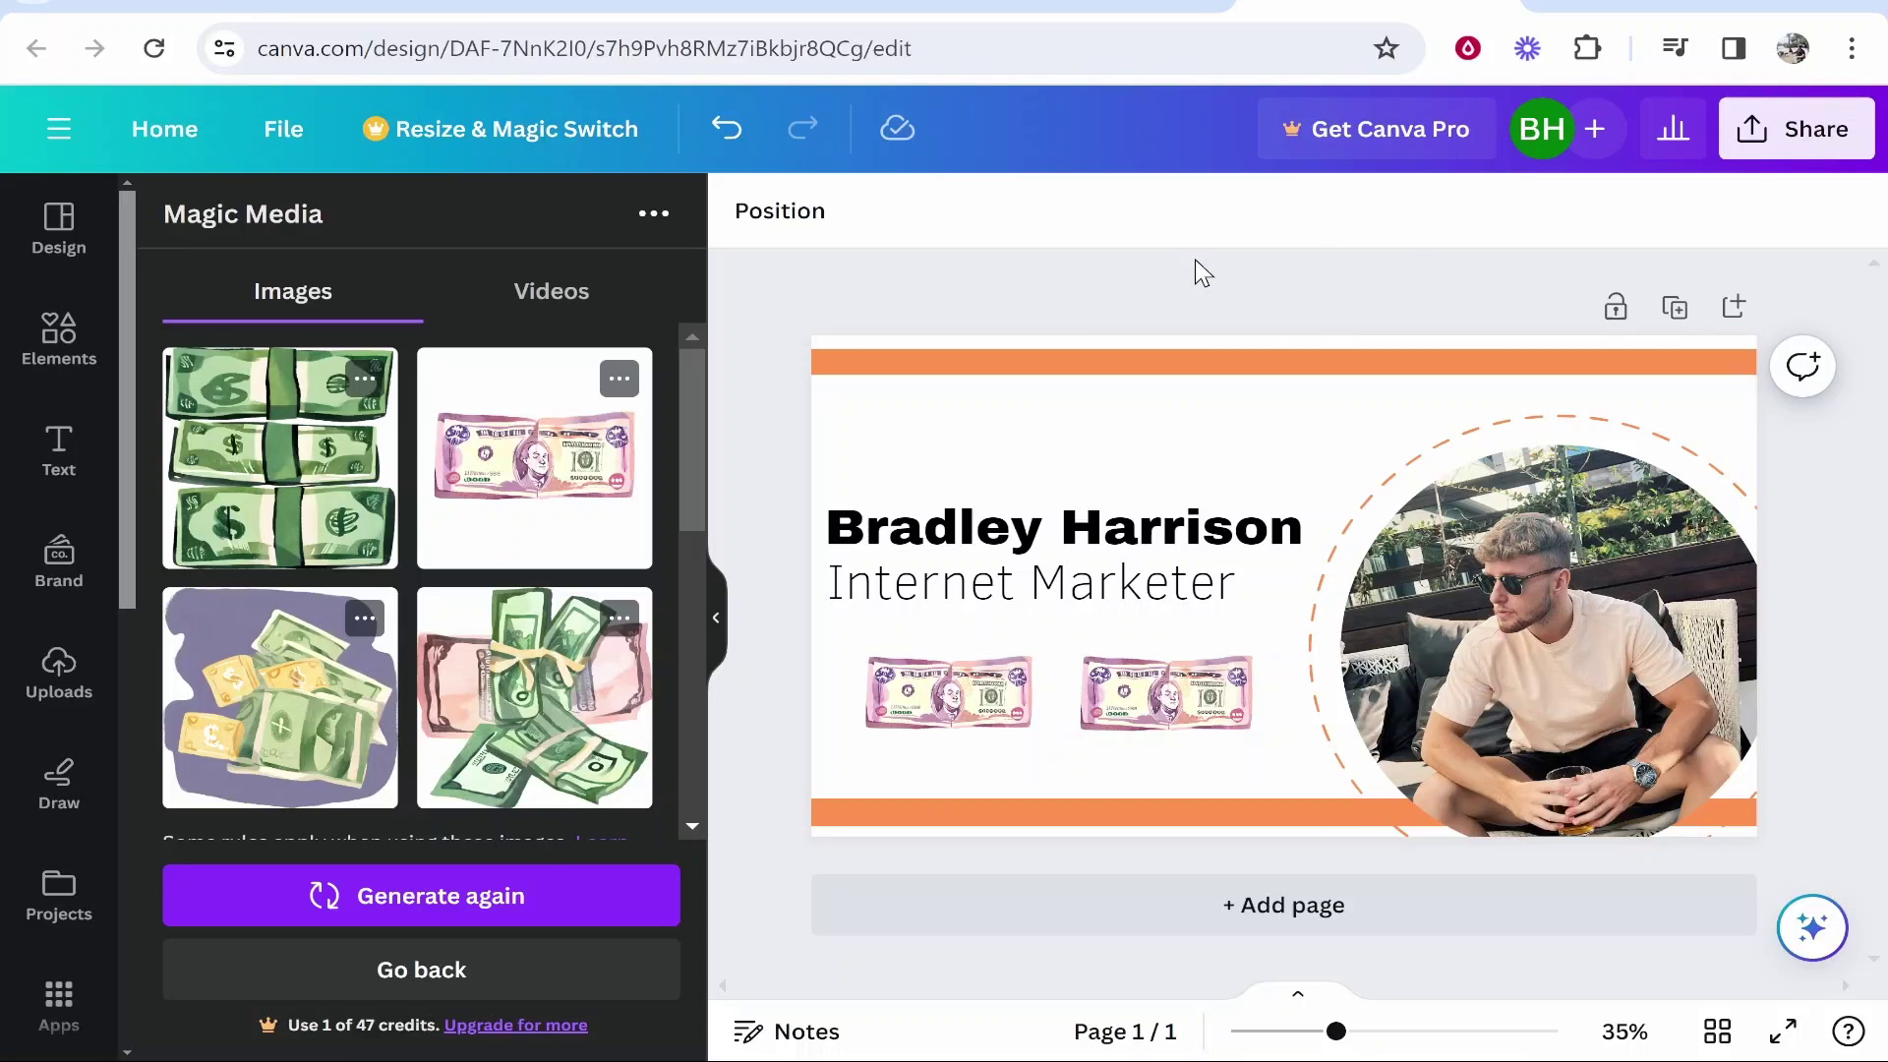
Download the cover design from the Share menu as a PNG file.
left_click(1791, 146)
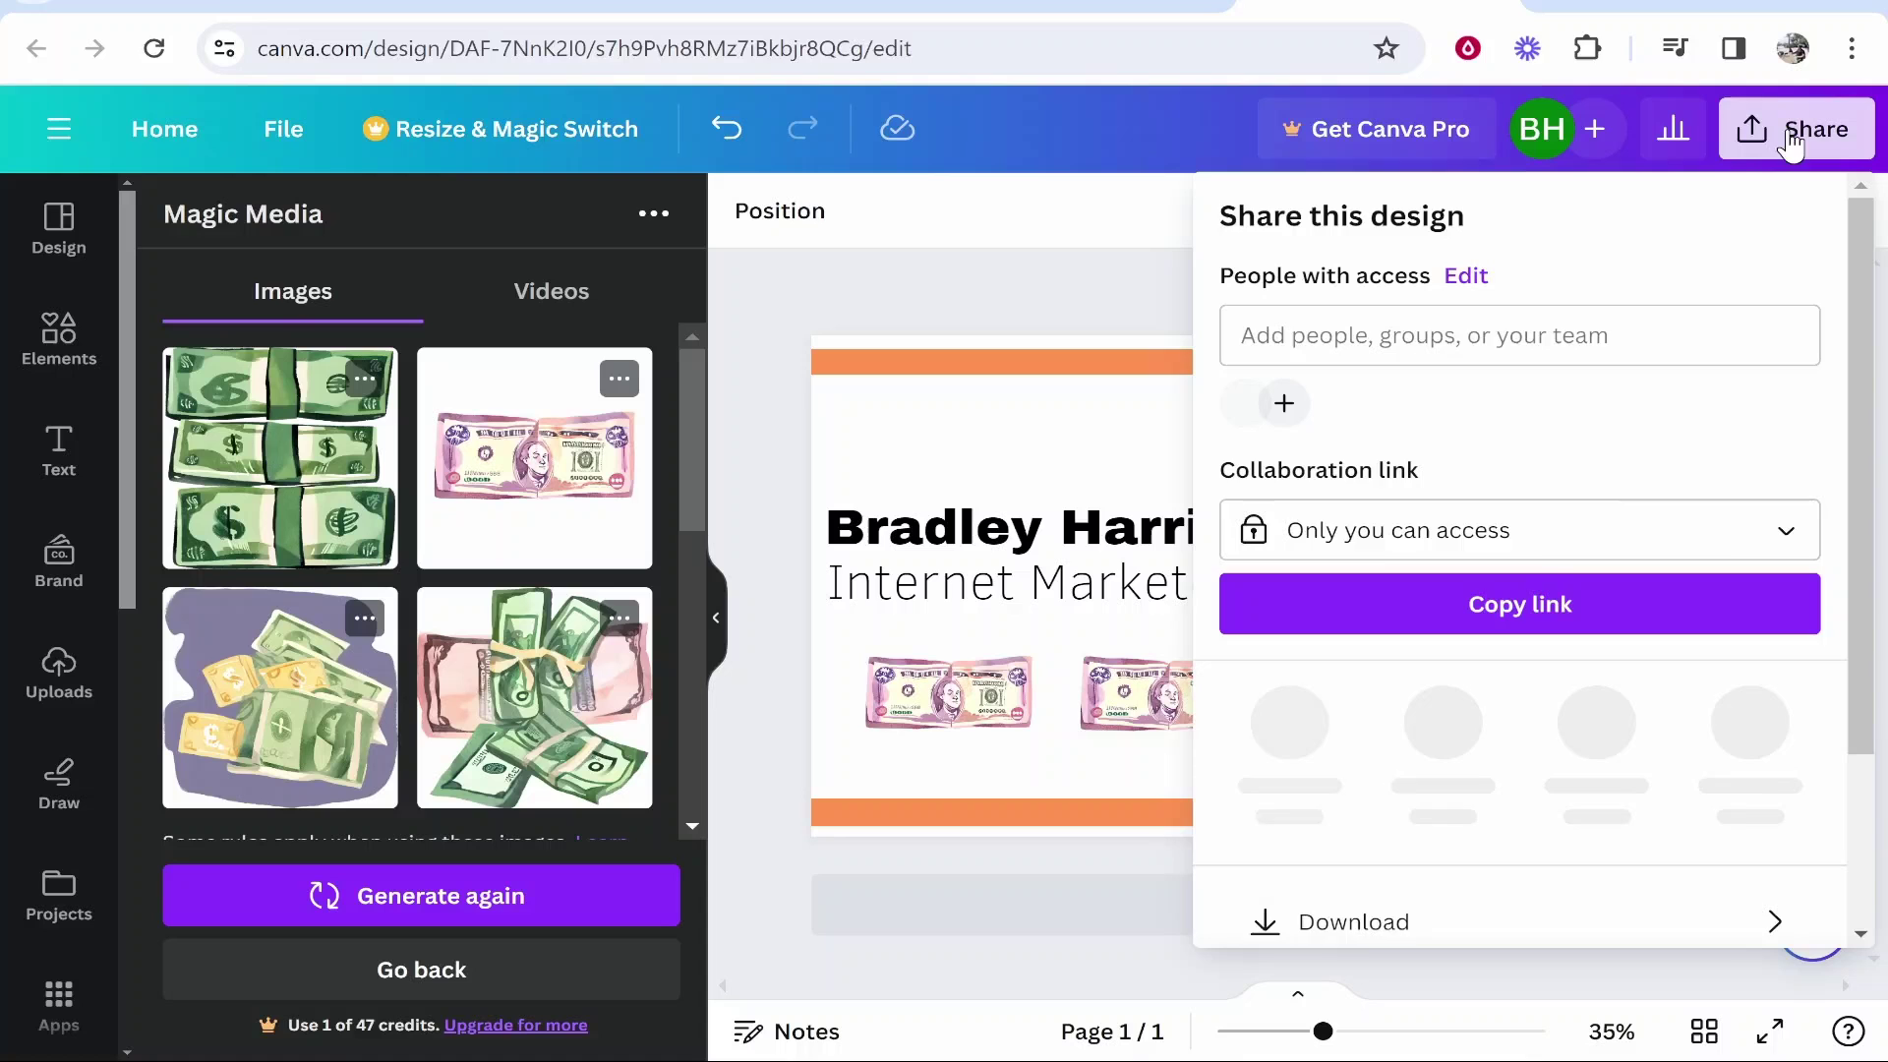
scroll(1403, 685, "down", 2)
left_click(1448, 707)
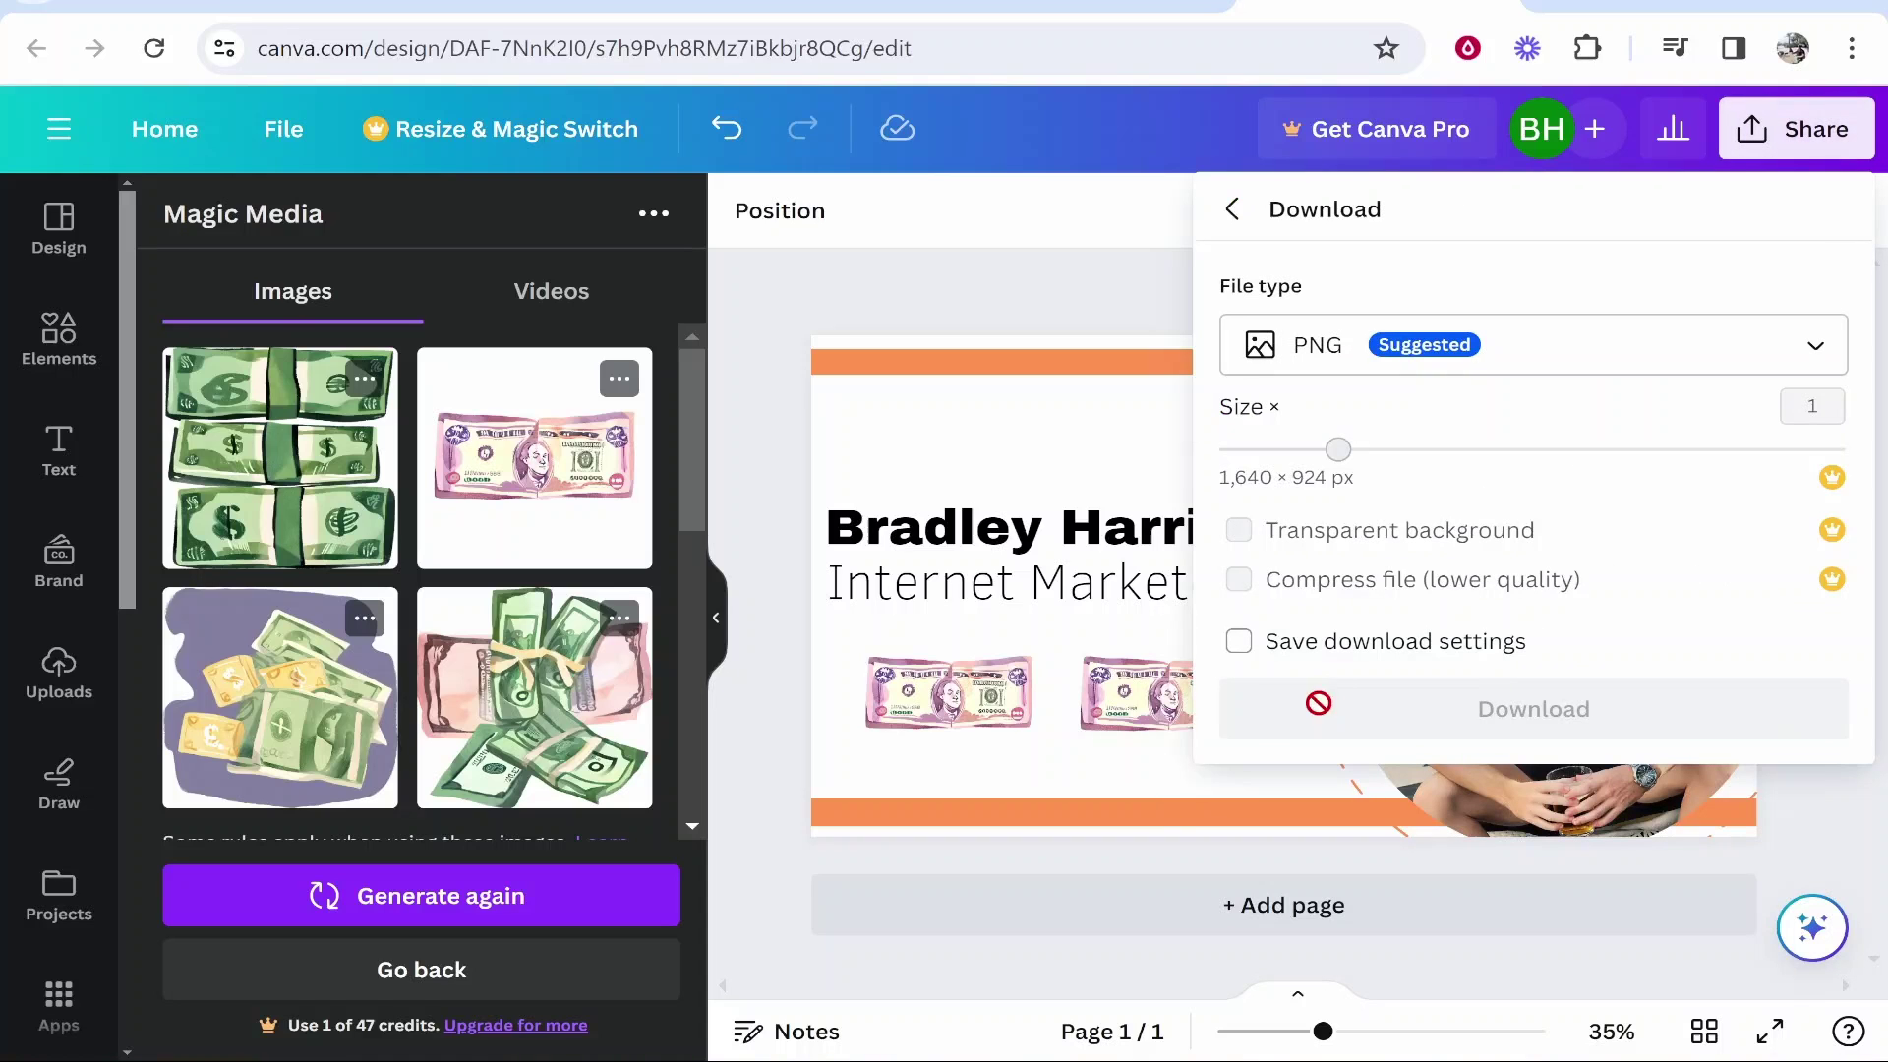
left_click(1390, 693)
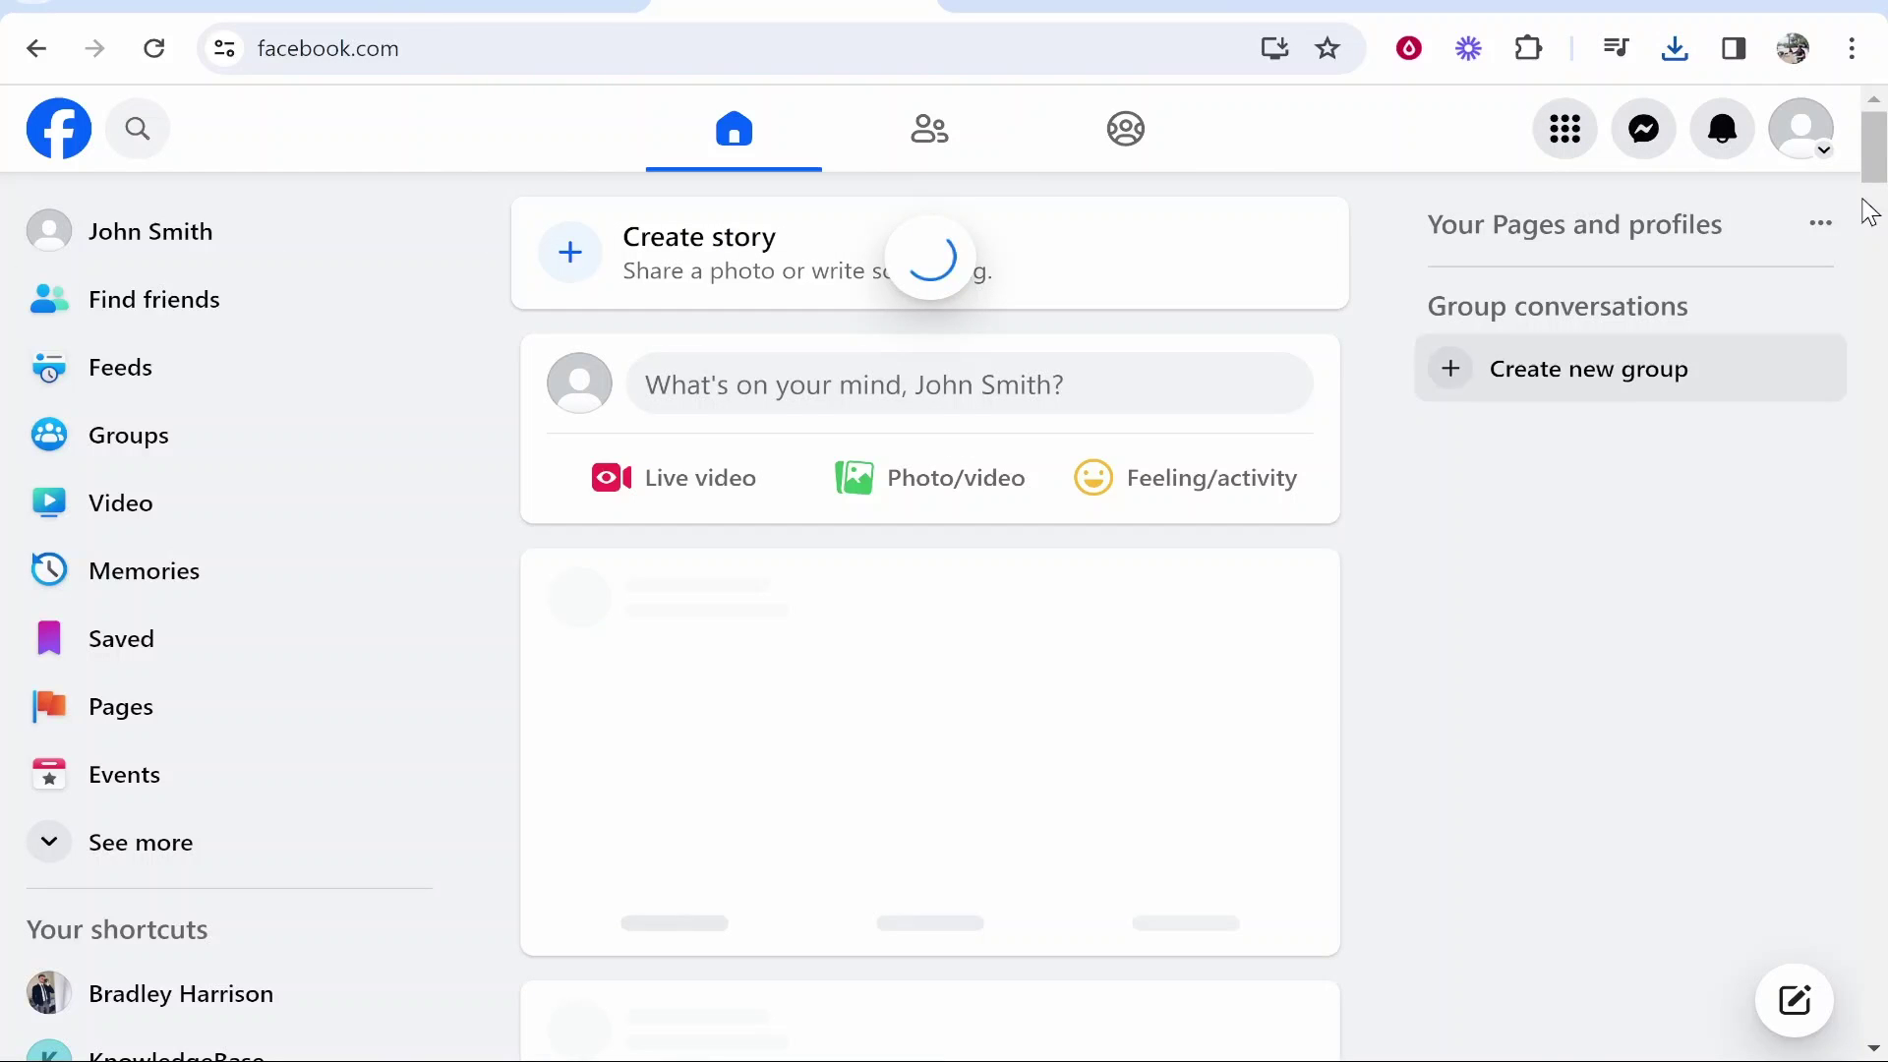
Upload the downloaded PNG from Downloads as the profile cover photo and save.
left_click(1814, 146)
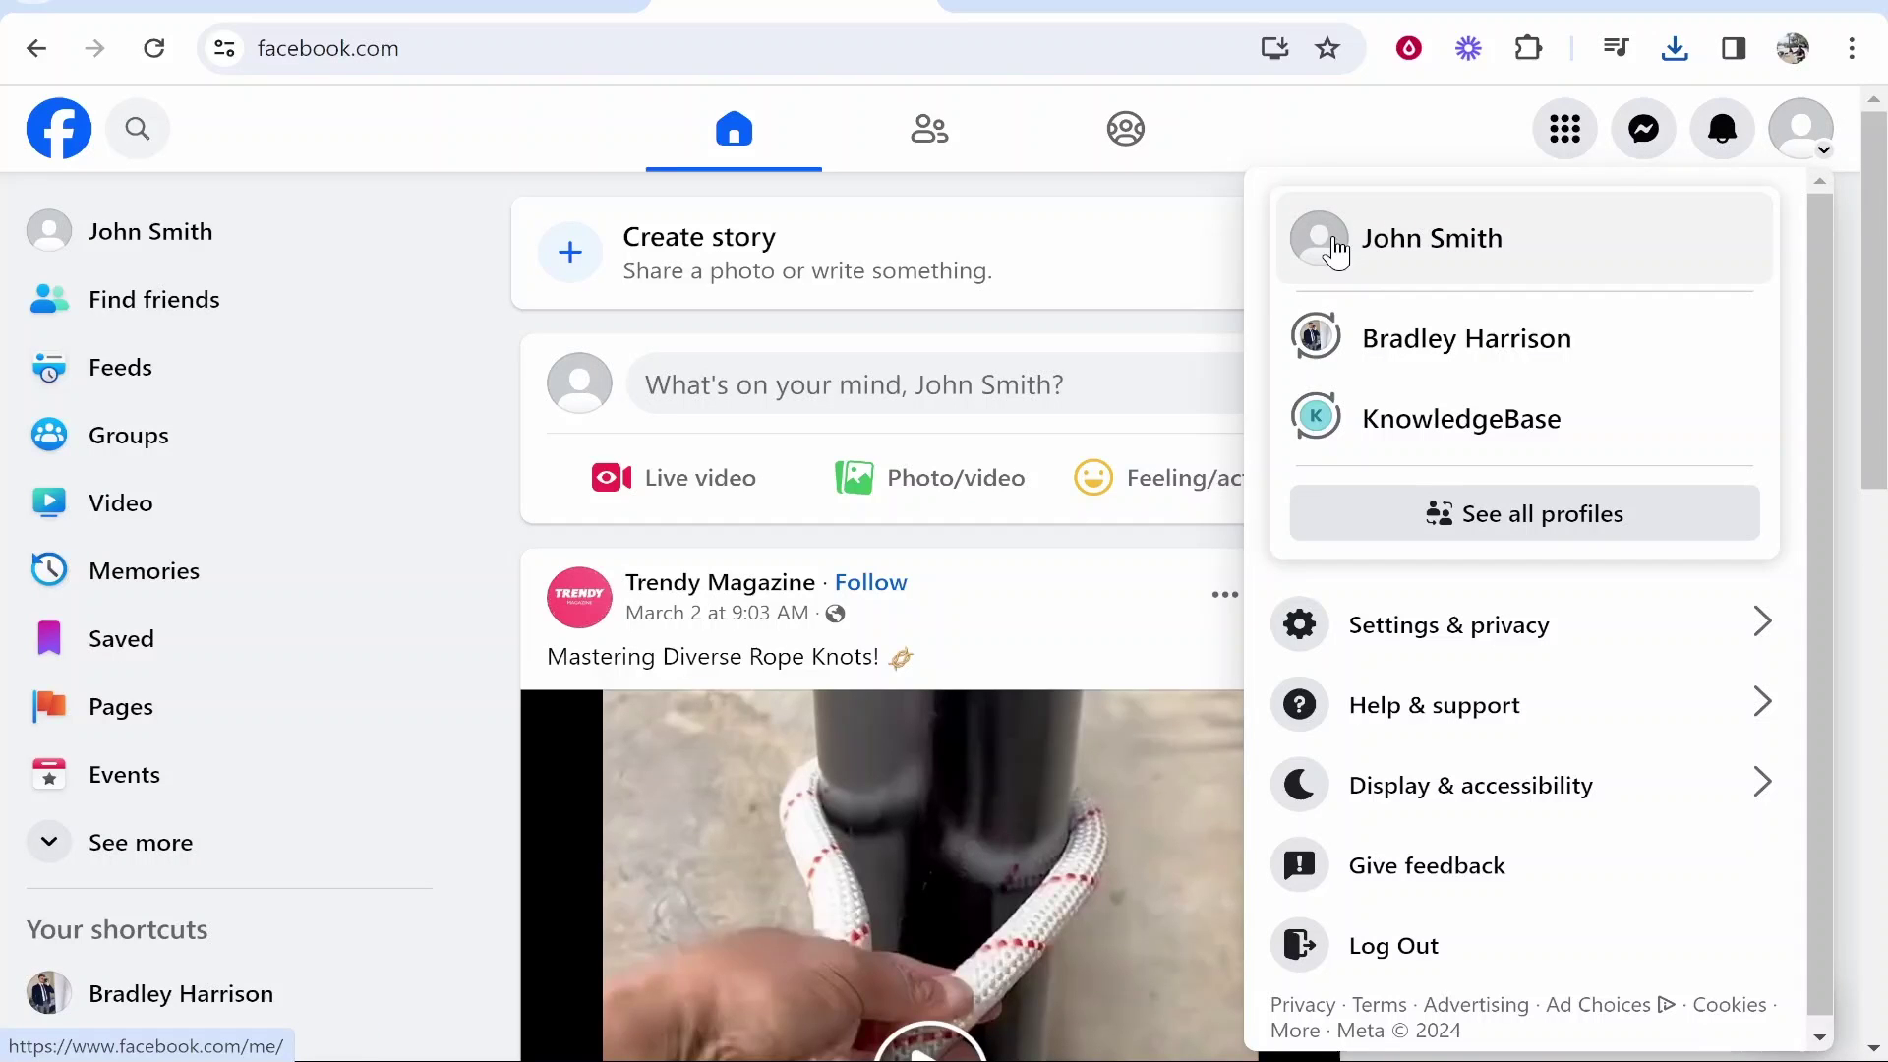
left_click(1335, 252)
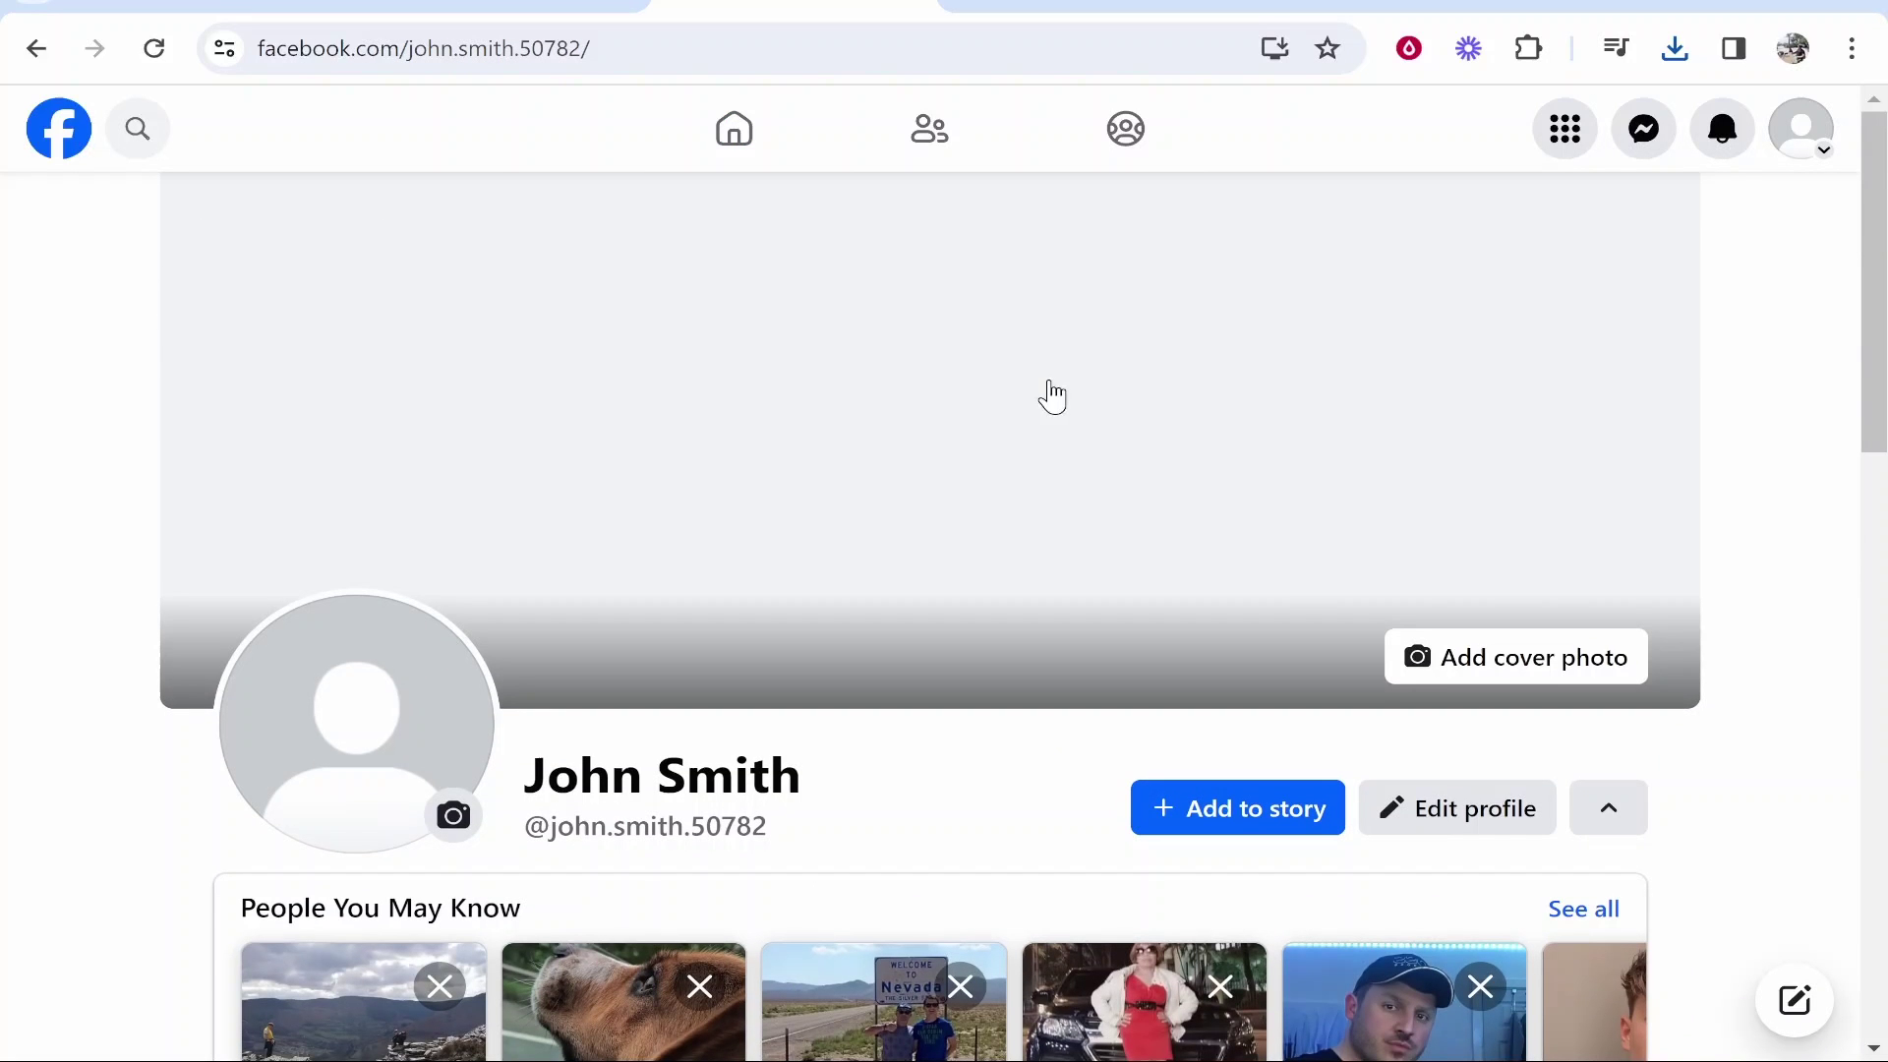
left_click(1508, 659)
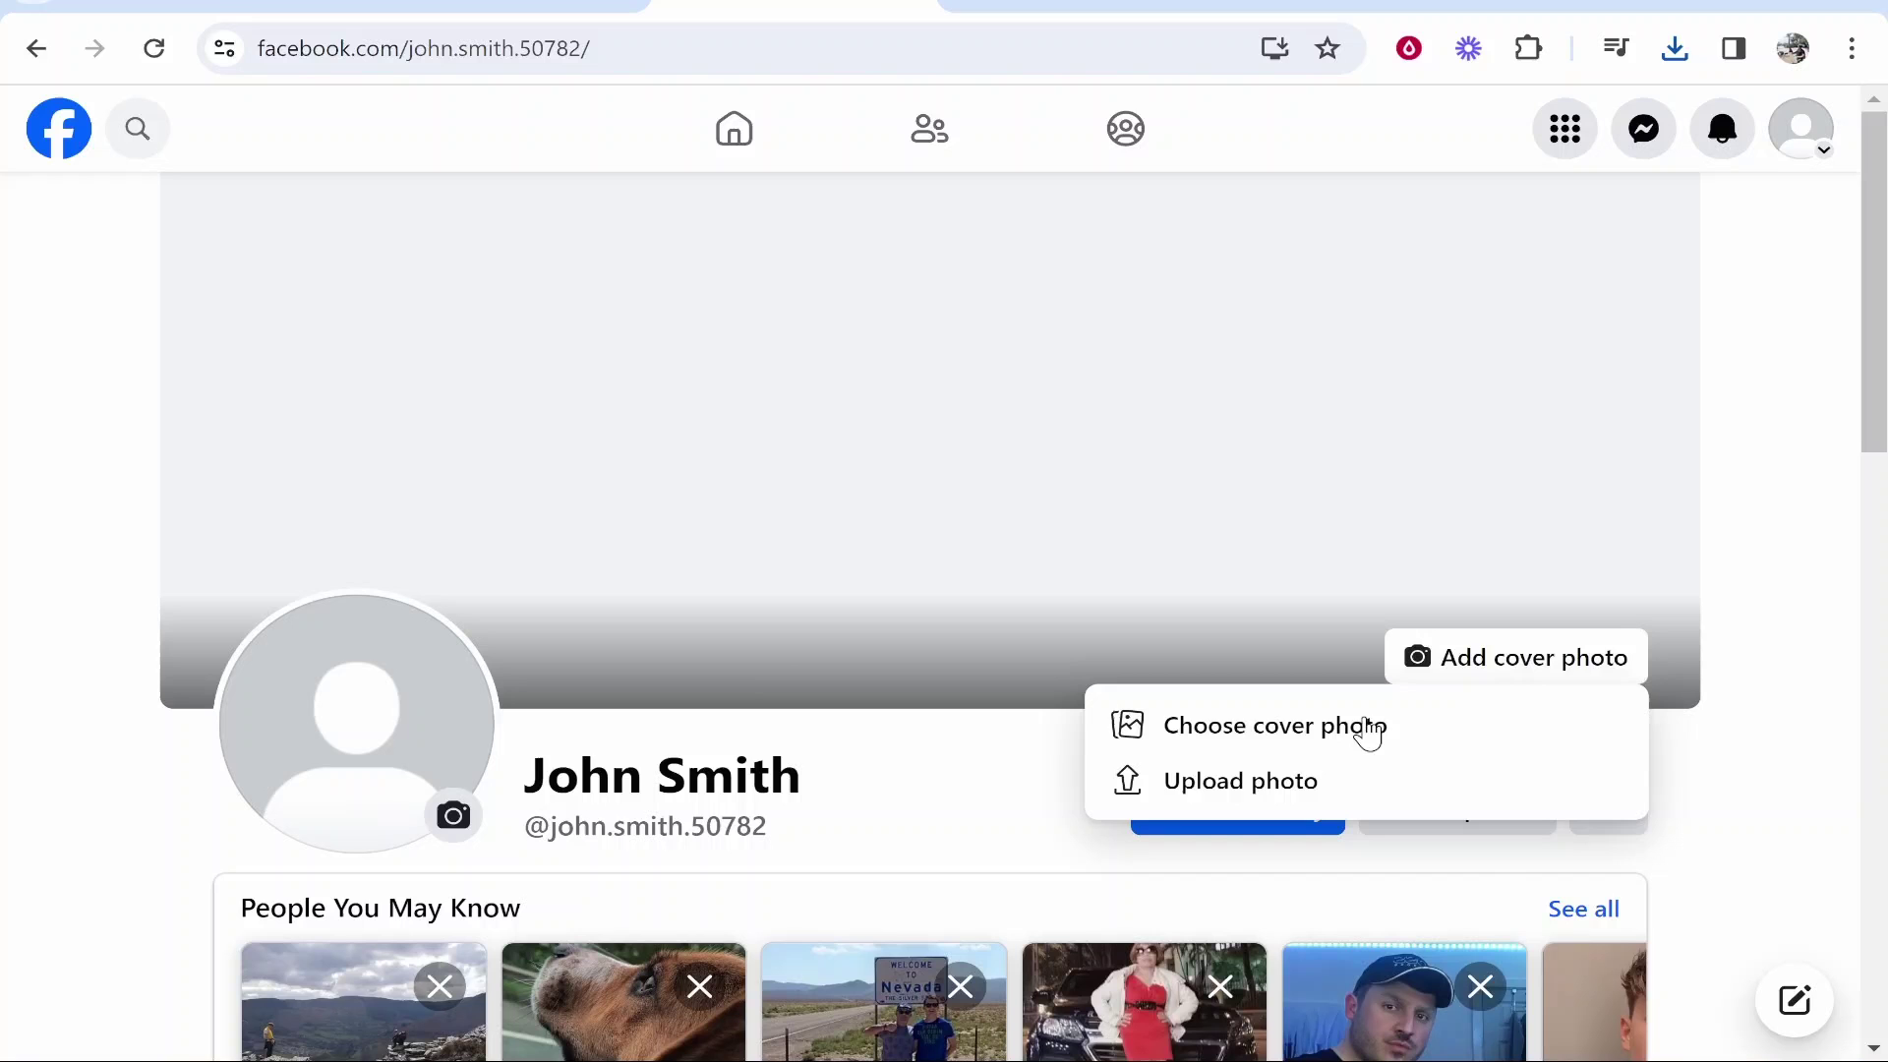
left_click(1179, 795)
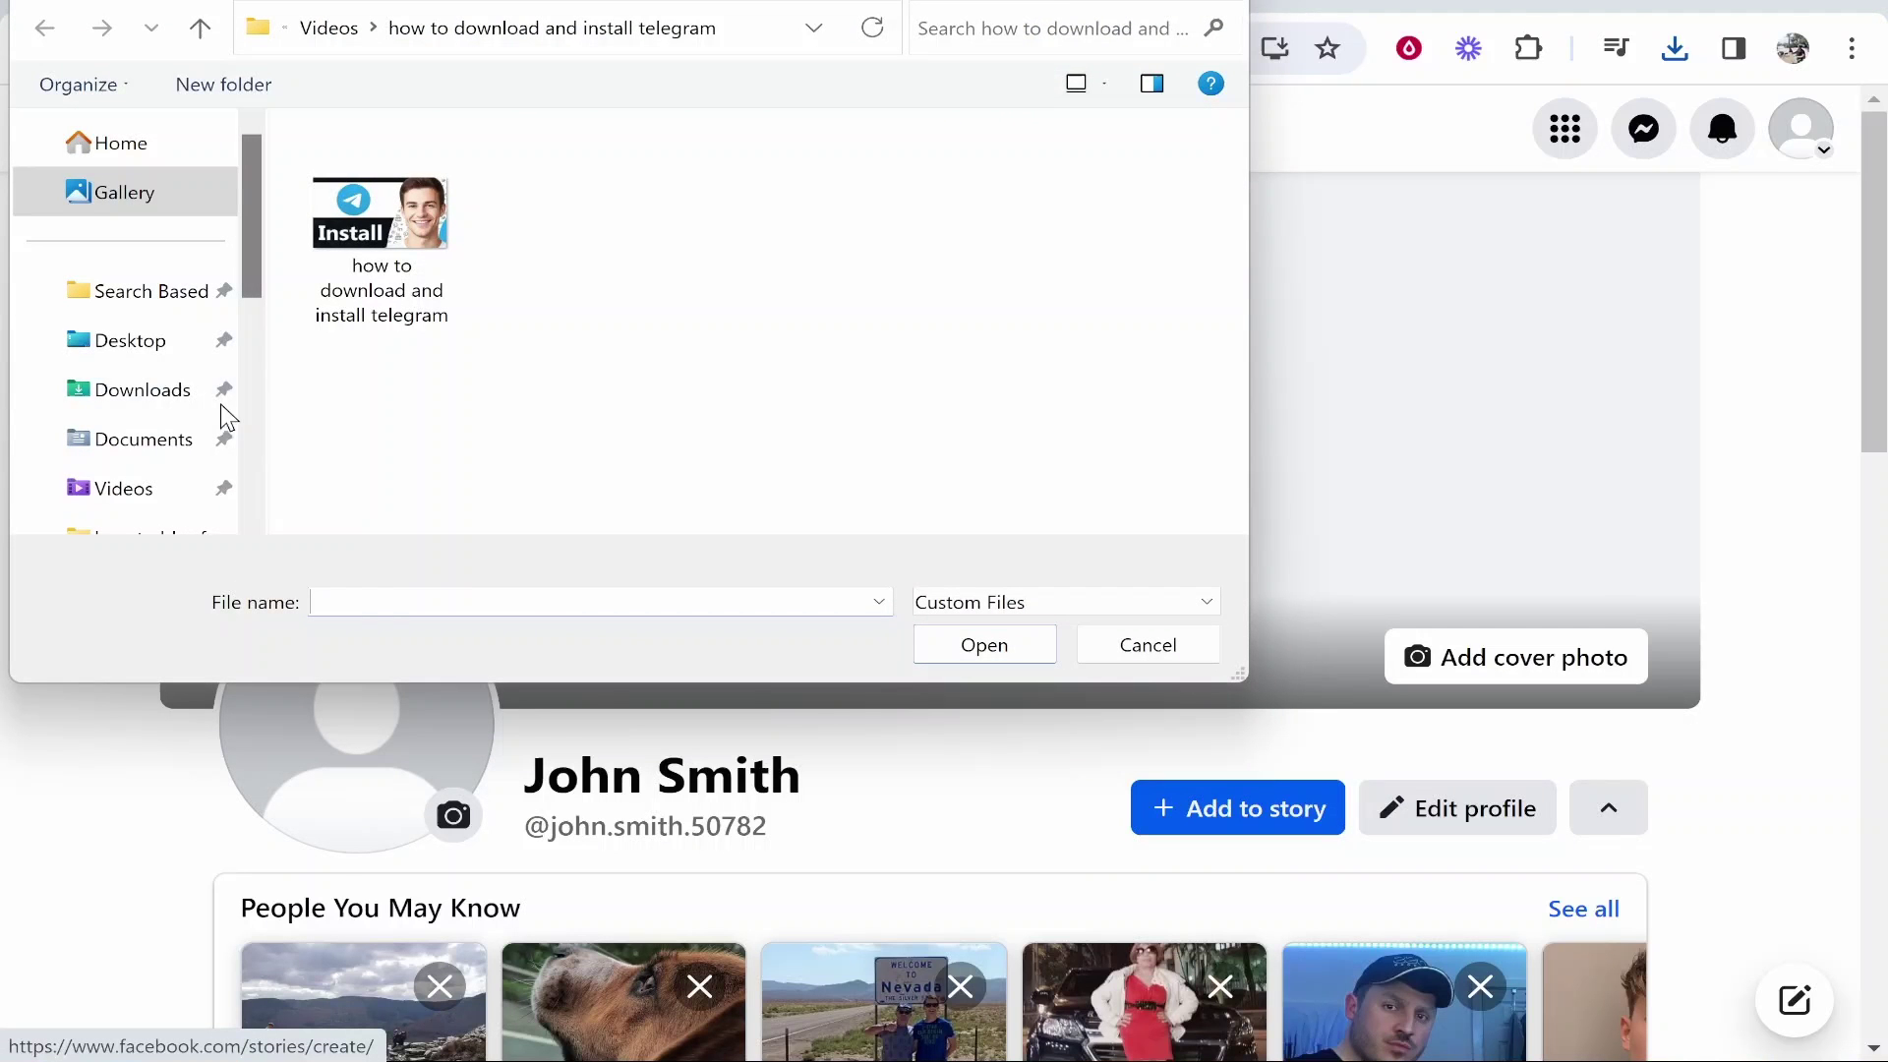
left_click(128, 394)
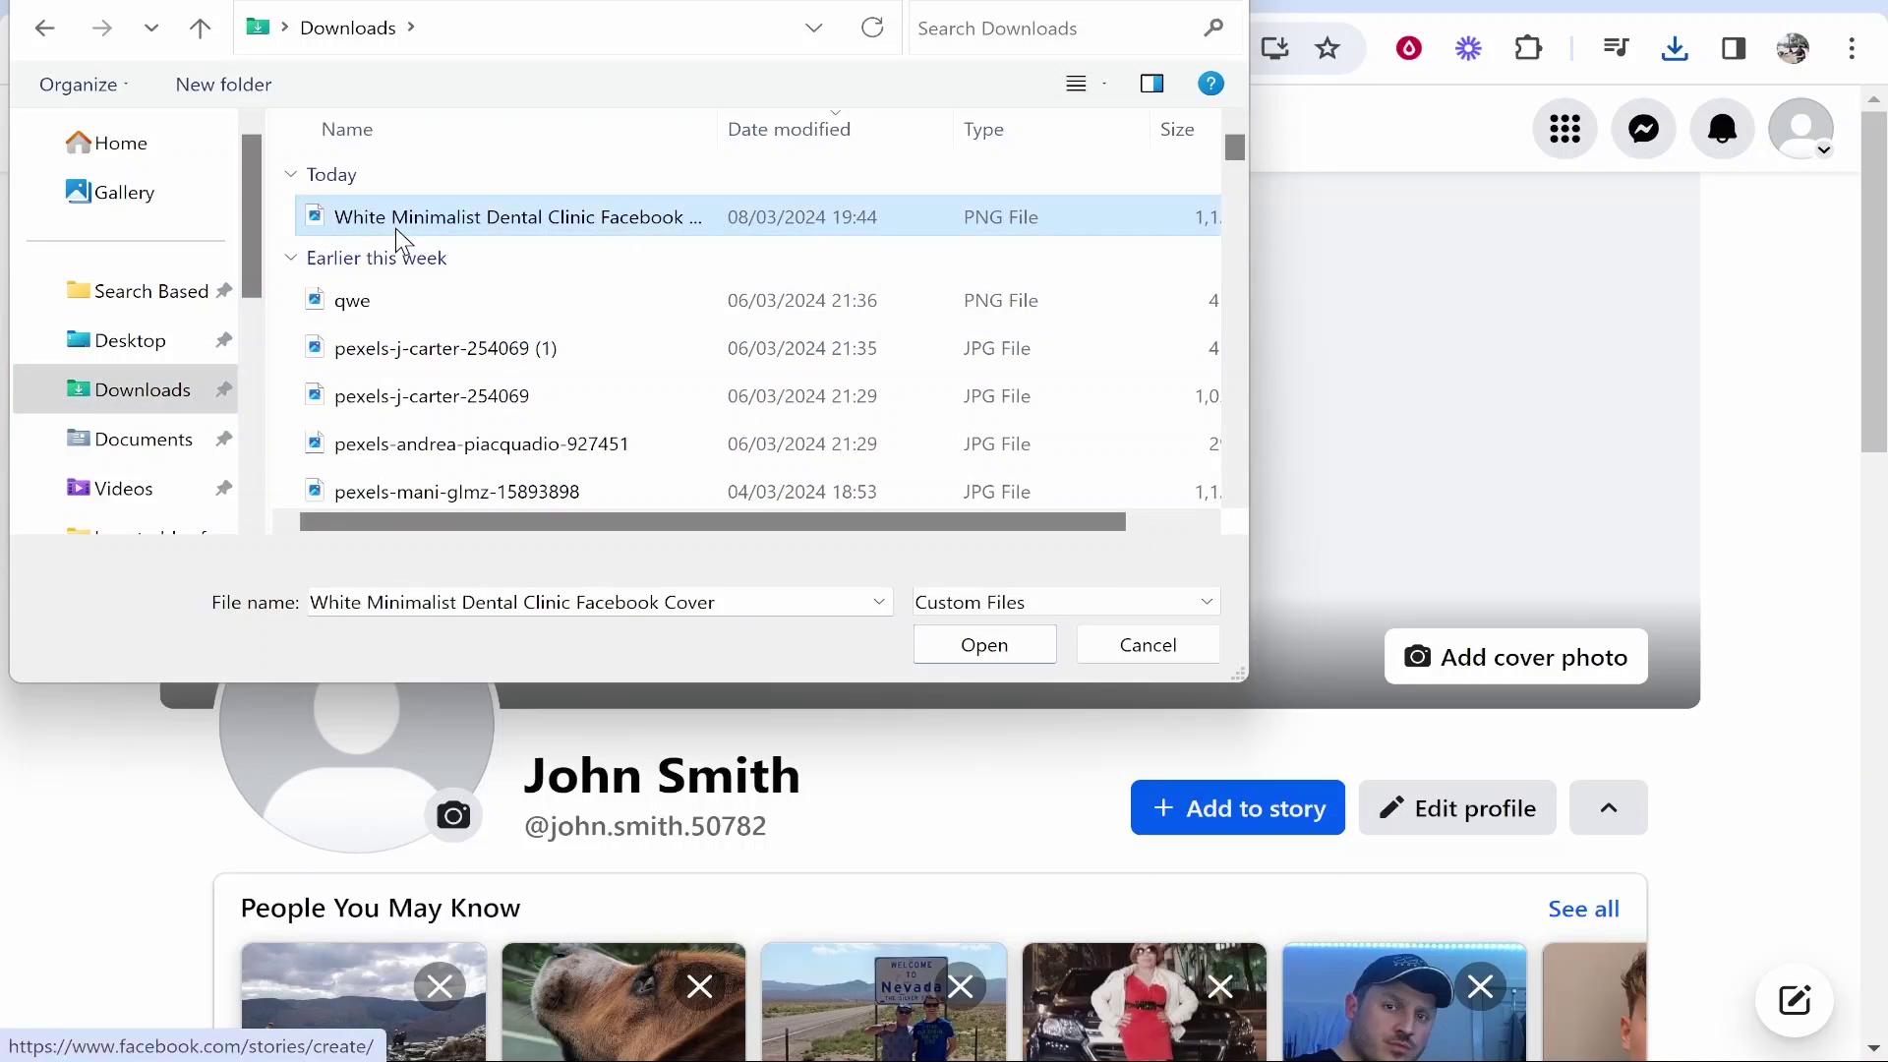
double_click(395, 228)
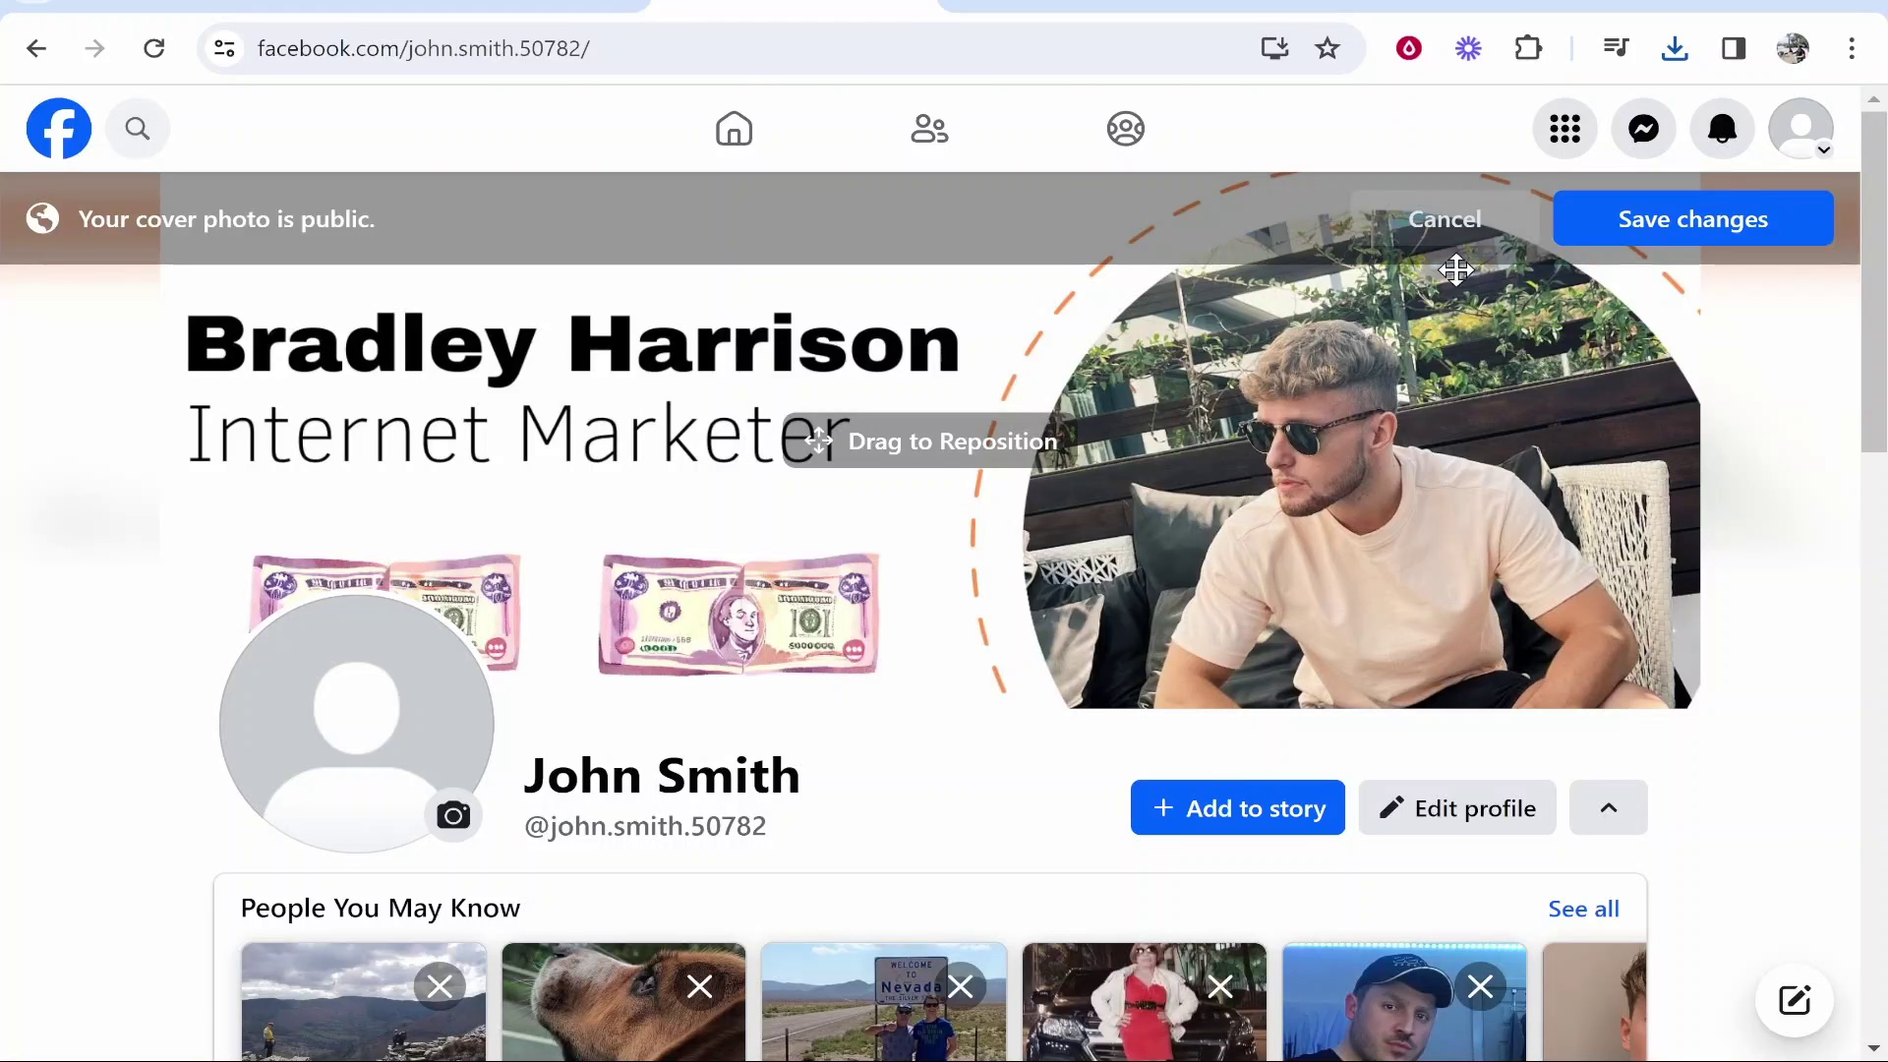
left_click(1730, 234)
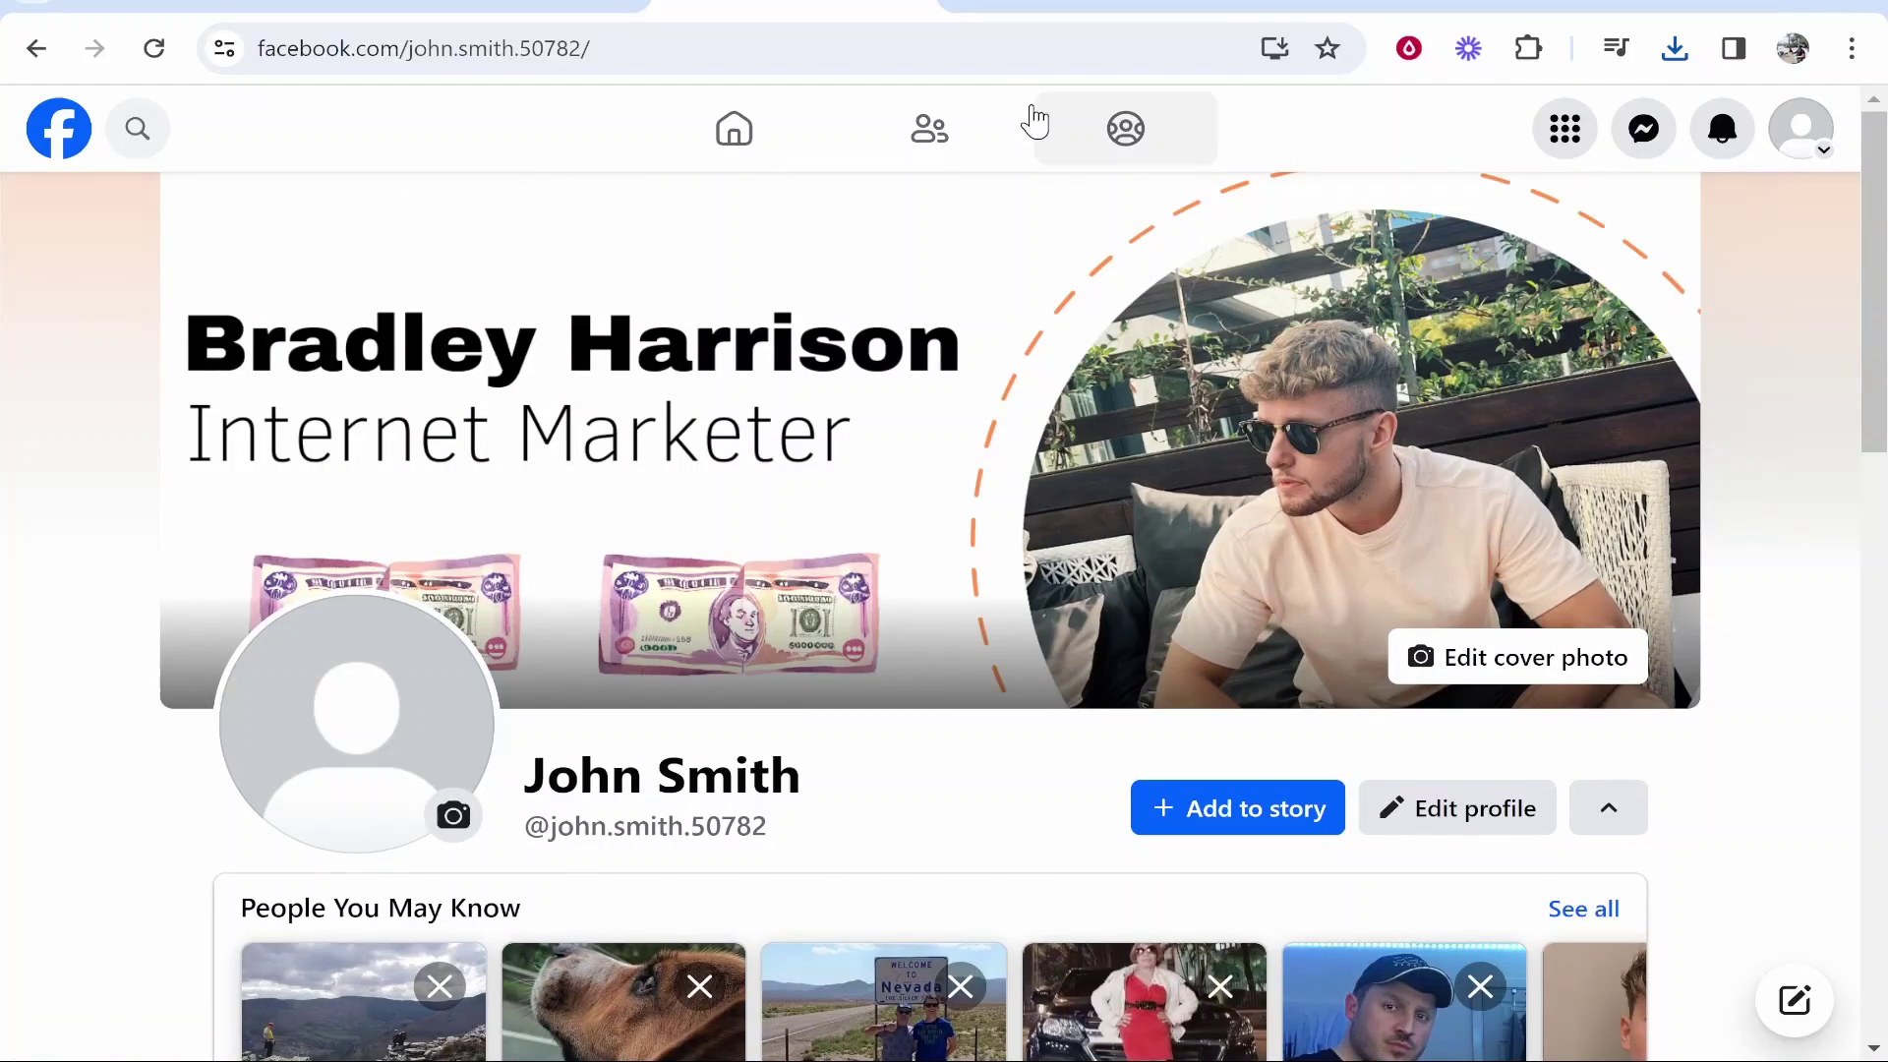
Glance at the Canva templates tab, then return to the Facebook profile.
left_click(964, 10)
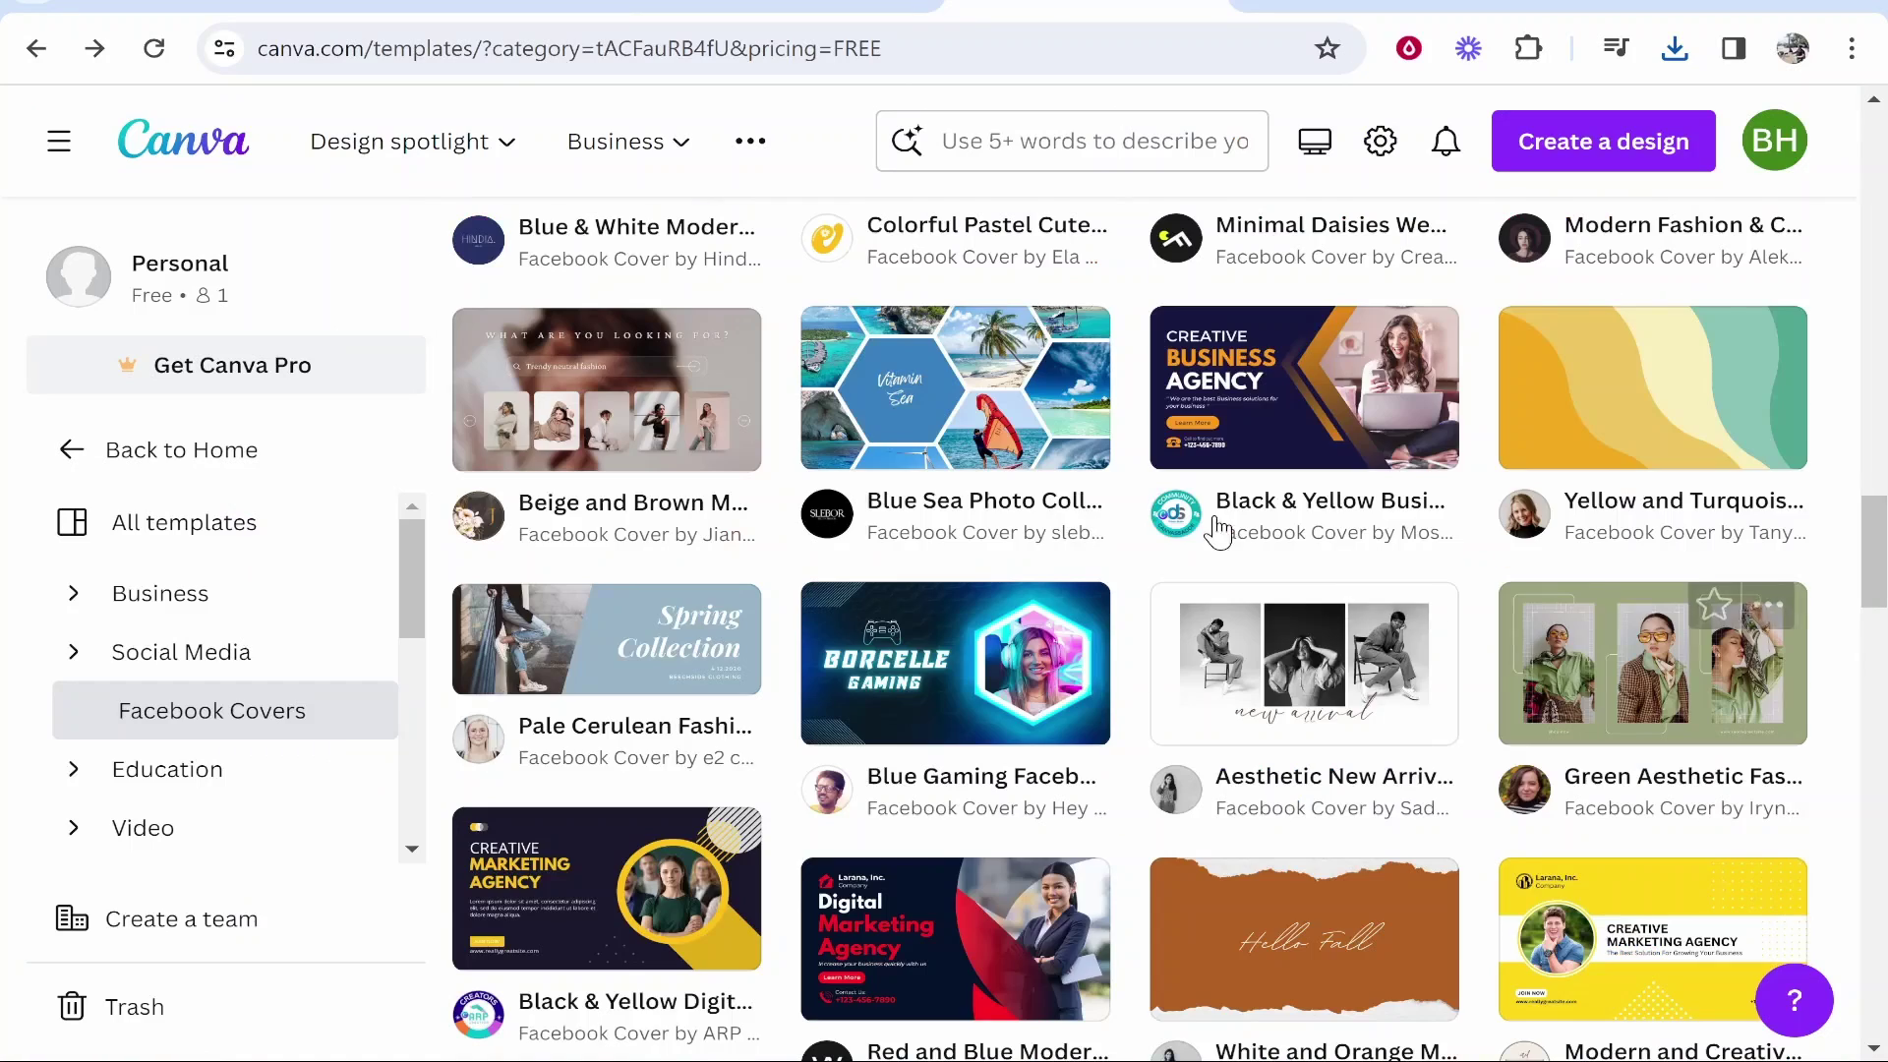
scroll(1082, 662, "down", 10)
key("ctrl+shift+Tab")
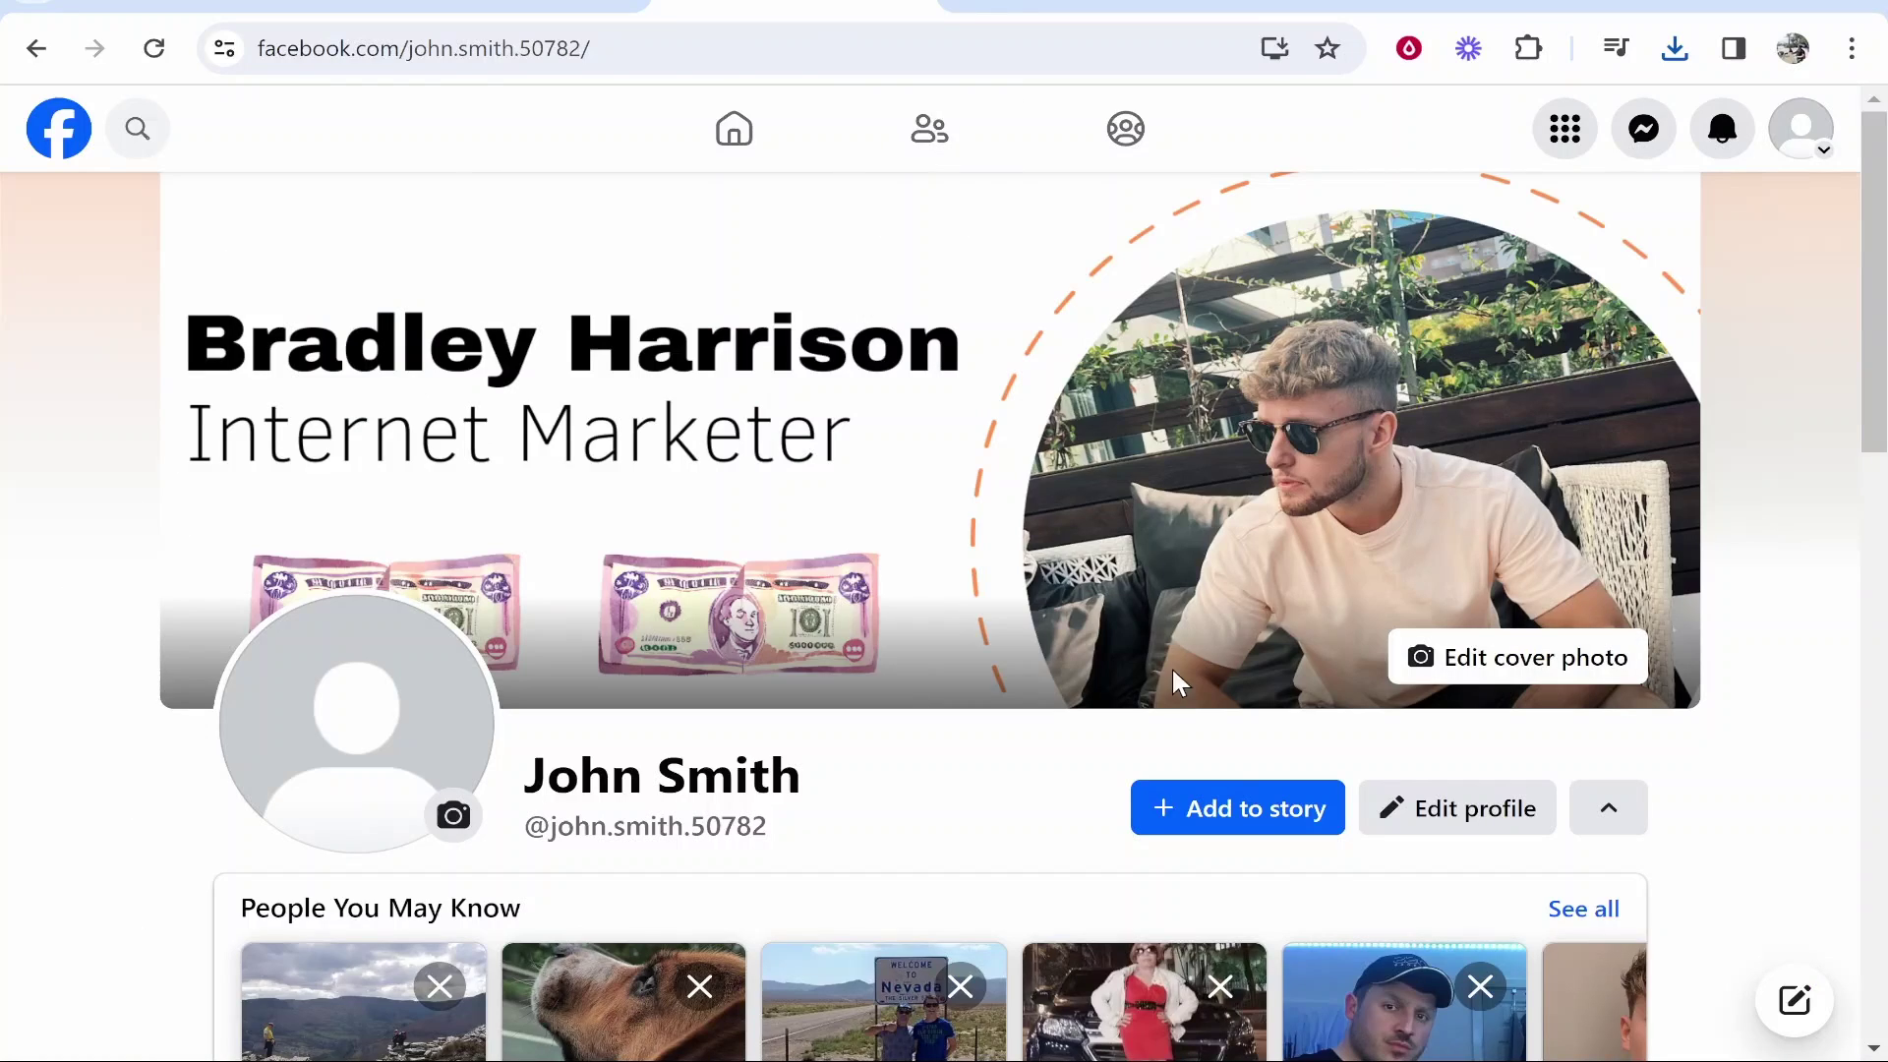